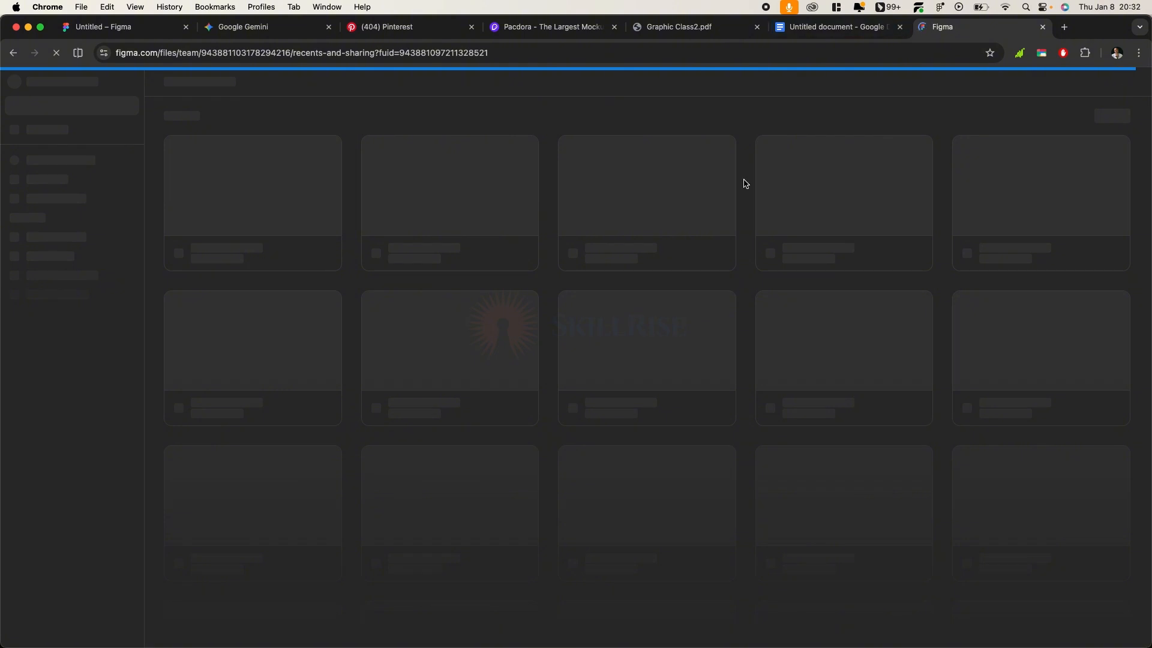
View the open Untitled design file, return to the home page and look through the recently viewed files
left_click(117, 28)
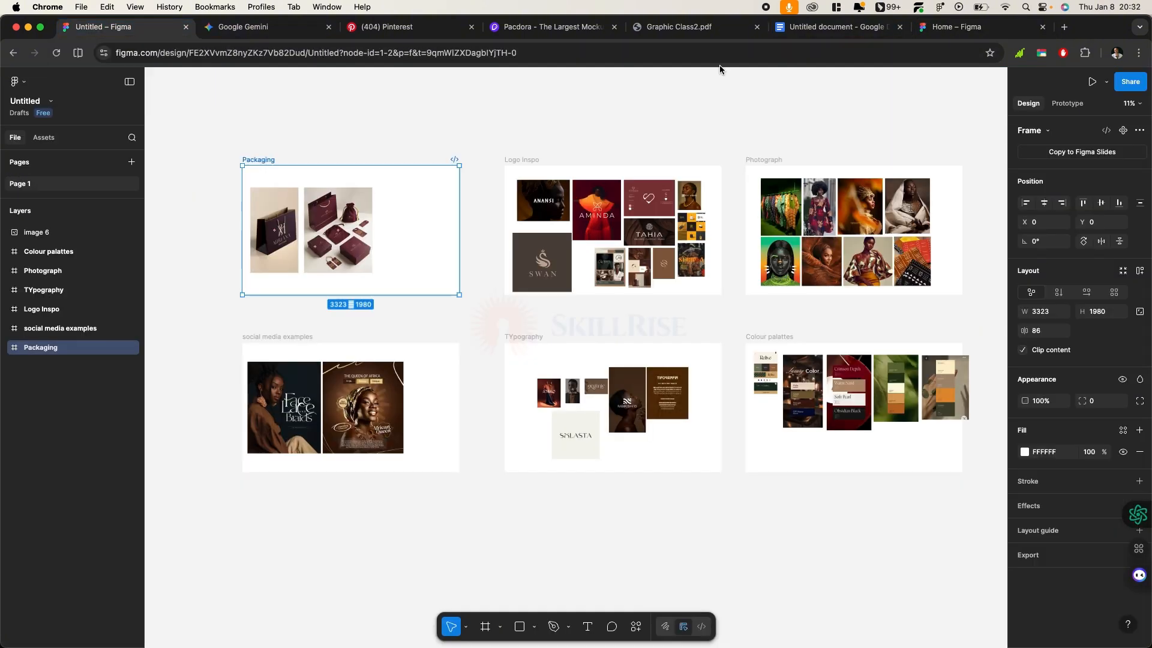
left_click(971, 27)
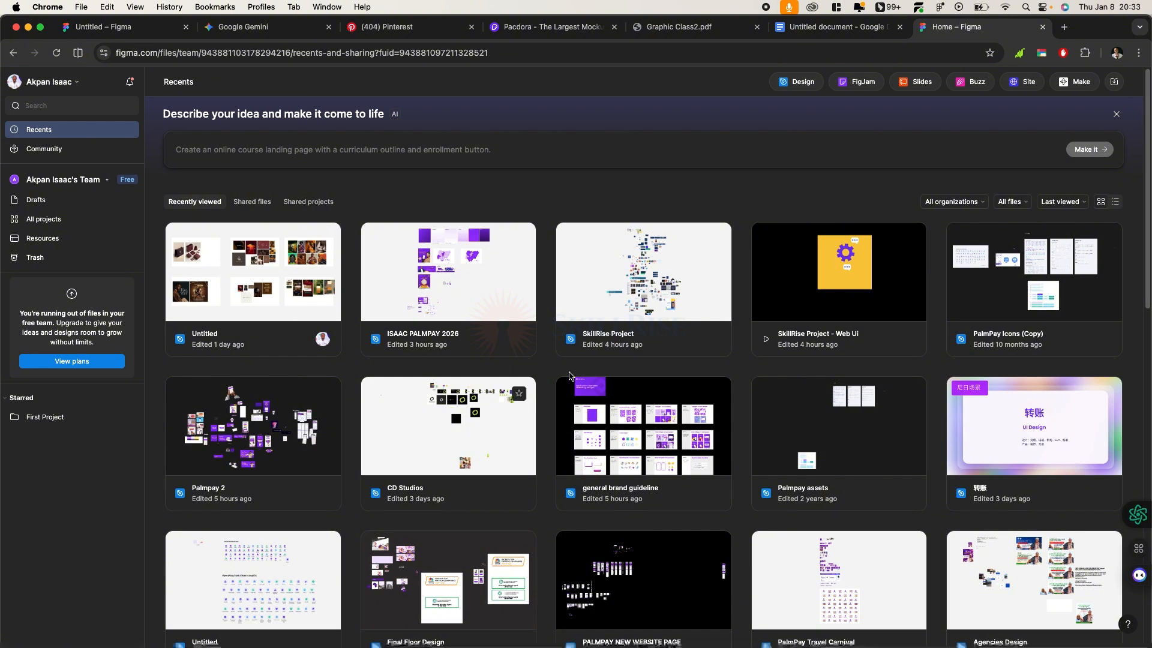
scroll(637, 404, "down", 15)
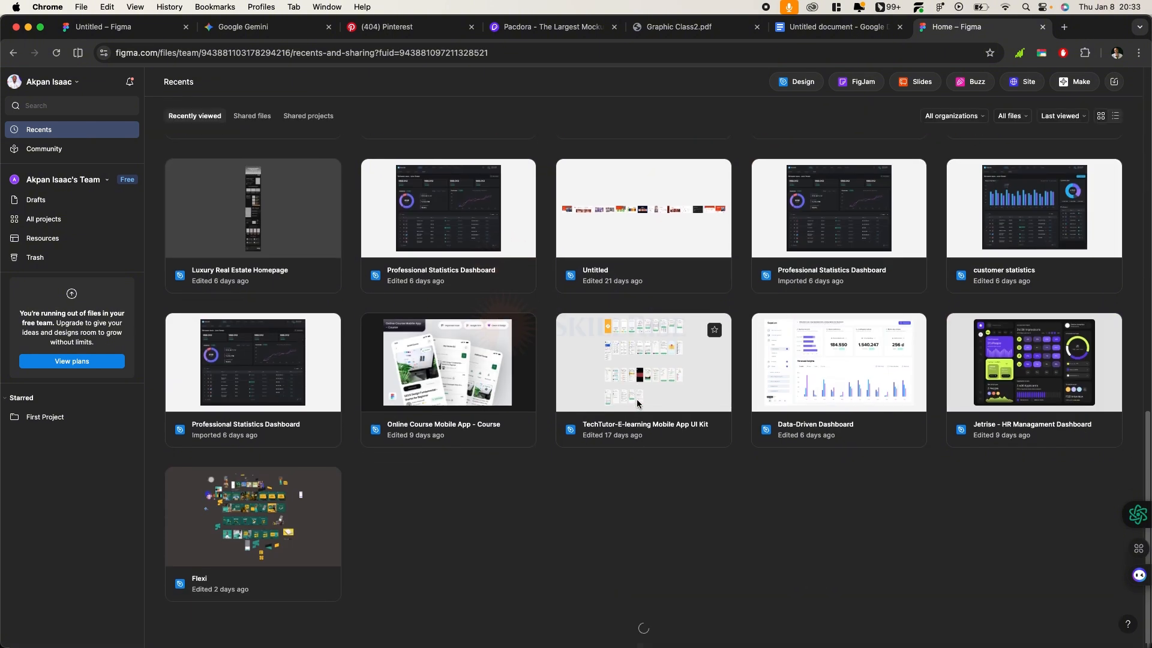
scroll(638, 403, "up", 10)
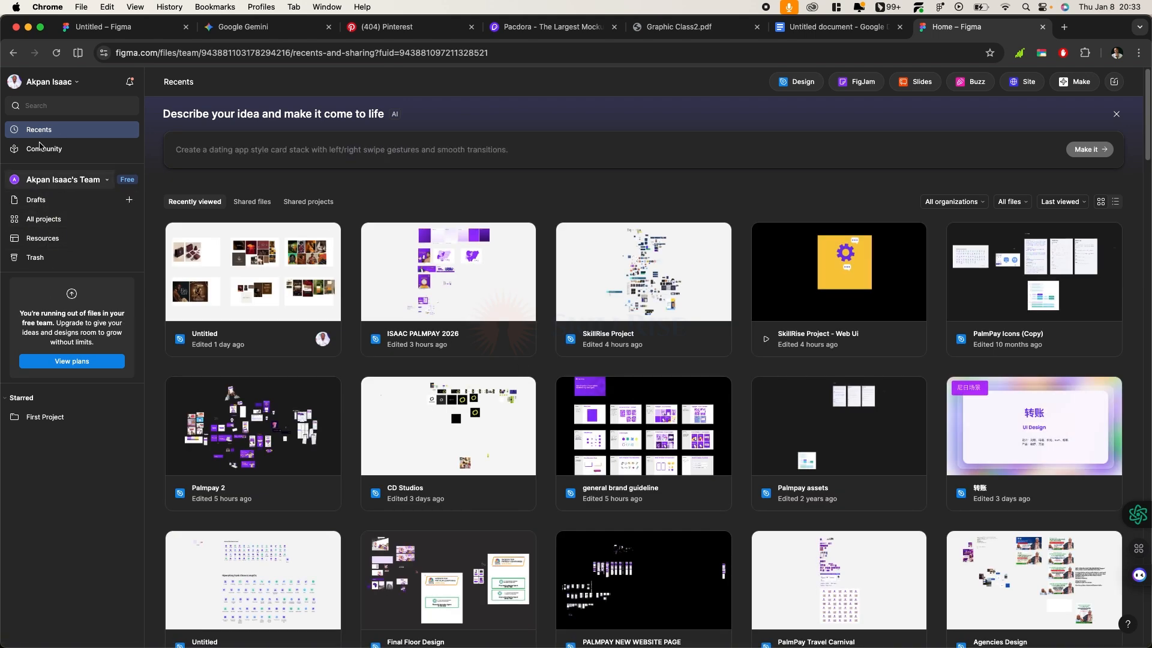
Look through the team's projects and resources, and browse the files in Drafts
left_click(55, 226)
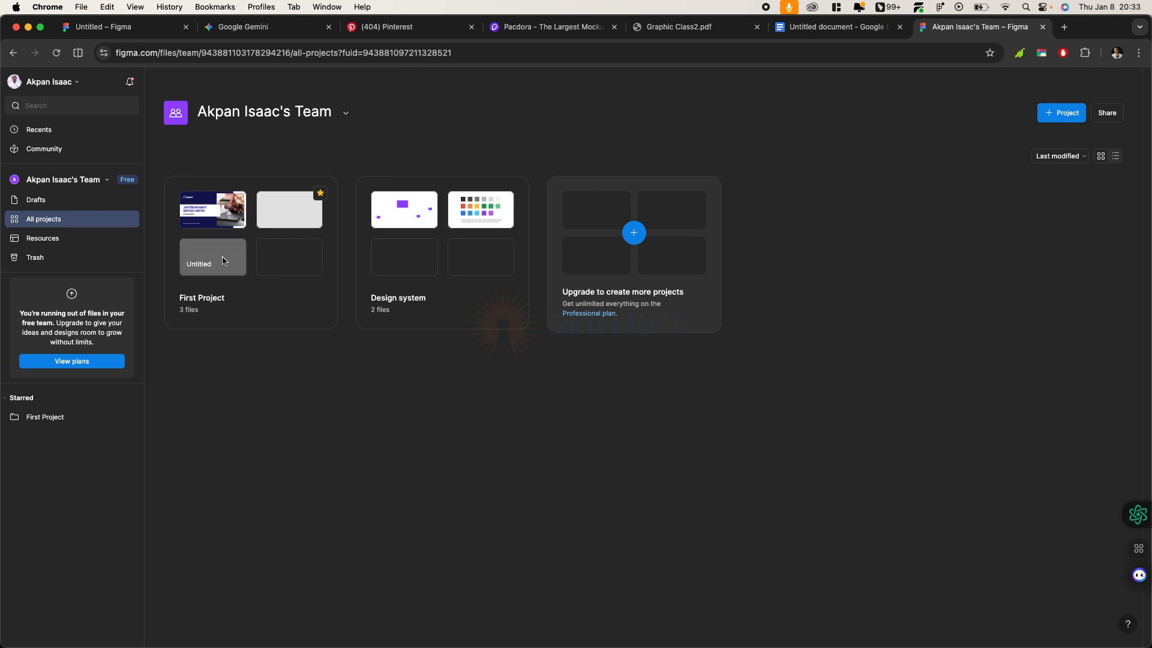
left_click(51, 240)
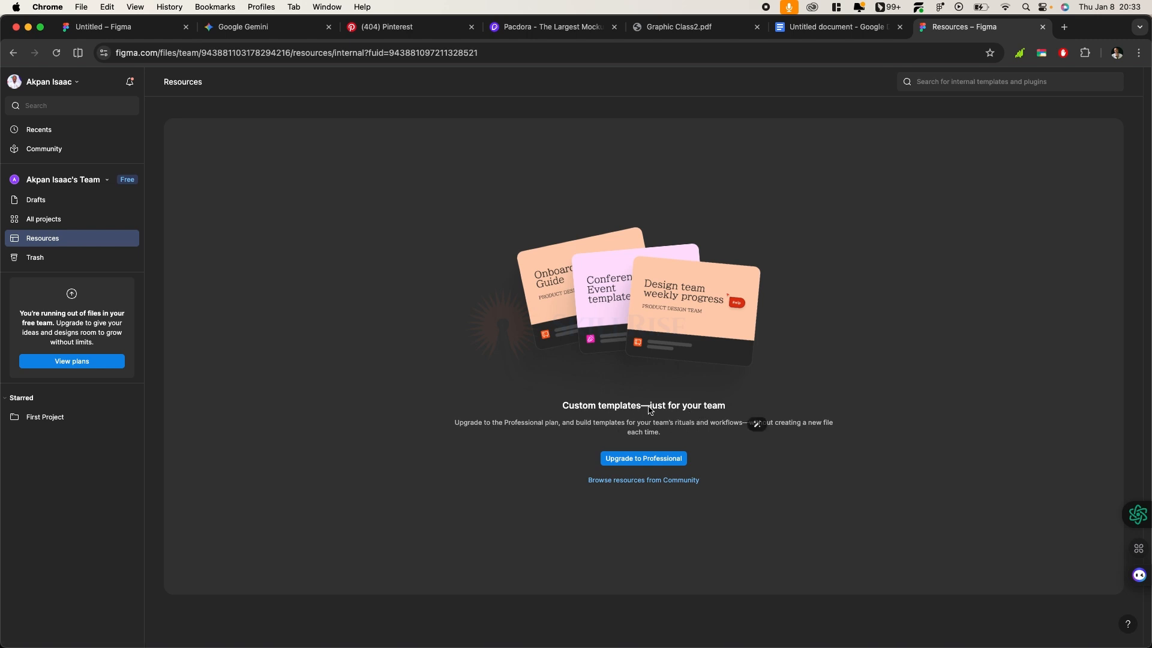
left_click(55, 207)
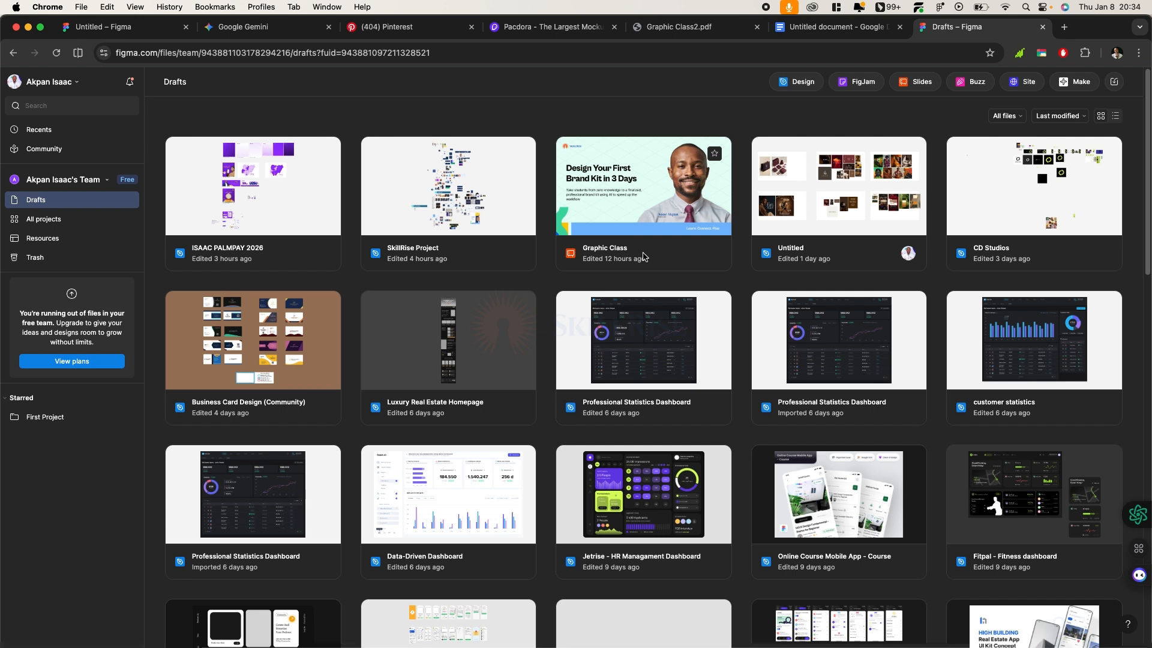
scroll(643, 257, "down", 15)
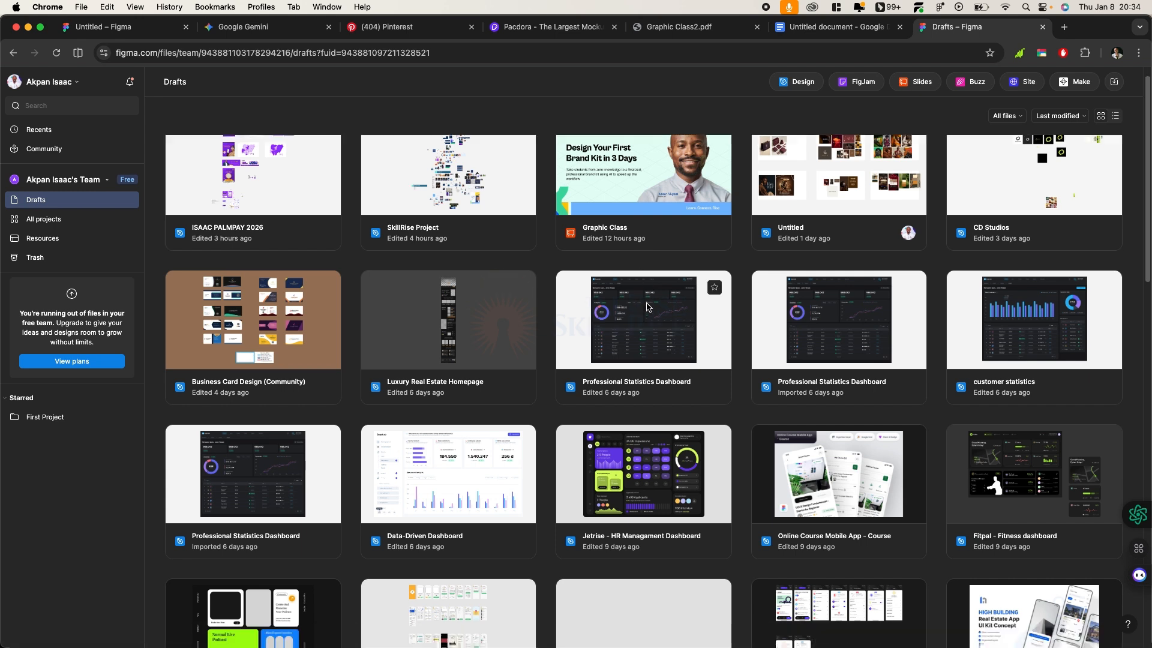
scroll(646, 304, "up", 15)
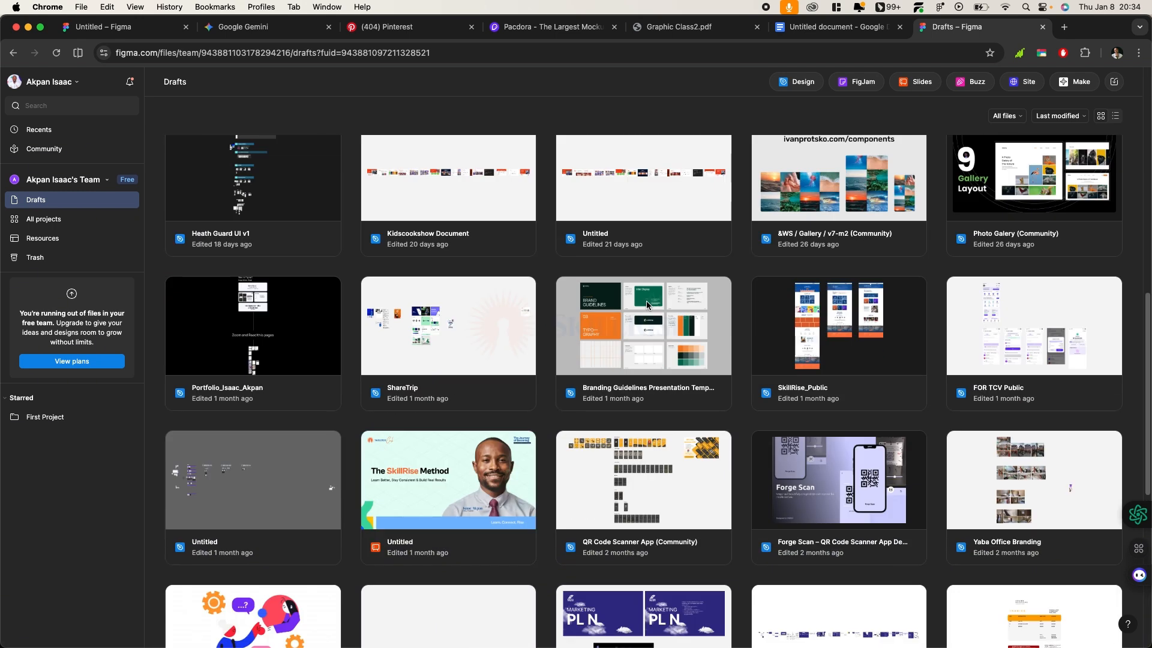
Search the Community resources for "music app"
left_click(62, 130)
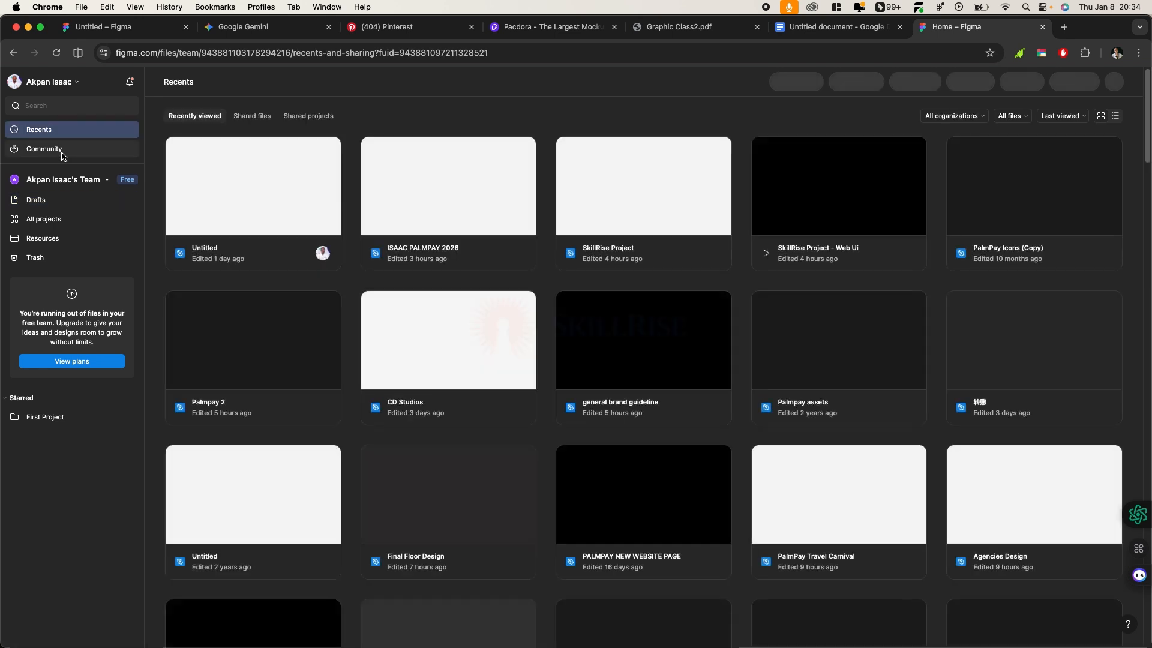
left_click(63, 150)
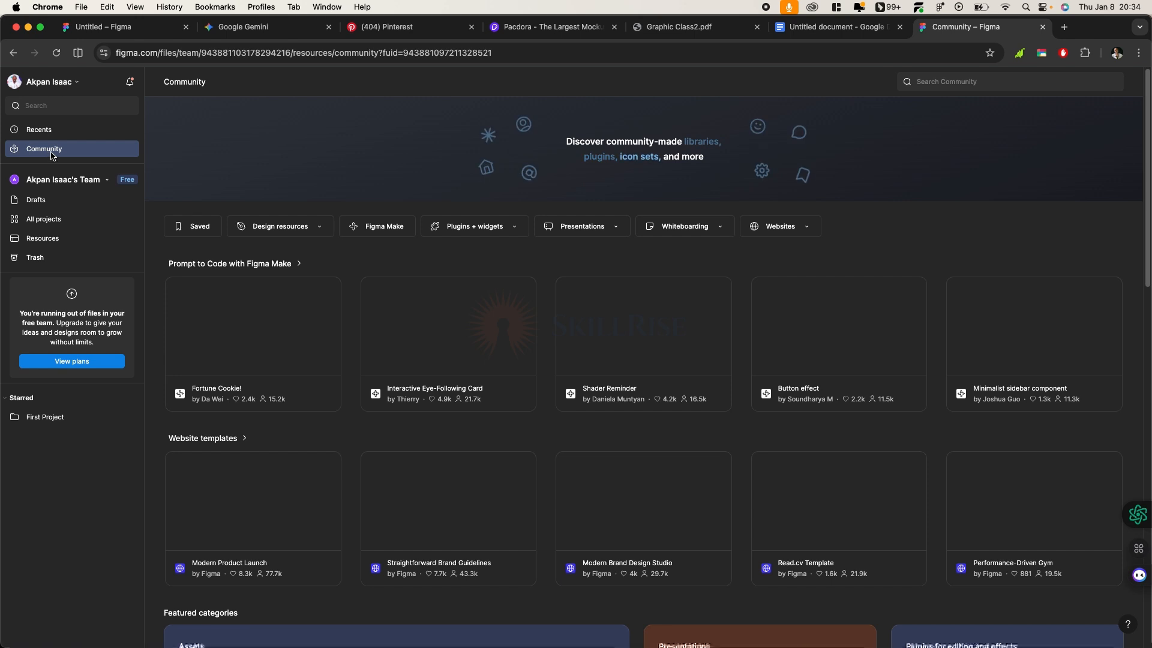
left_click(947, 82)
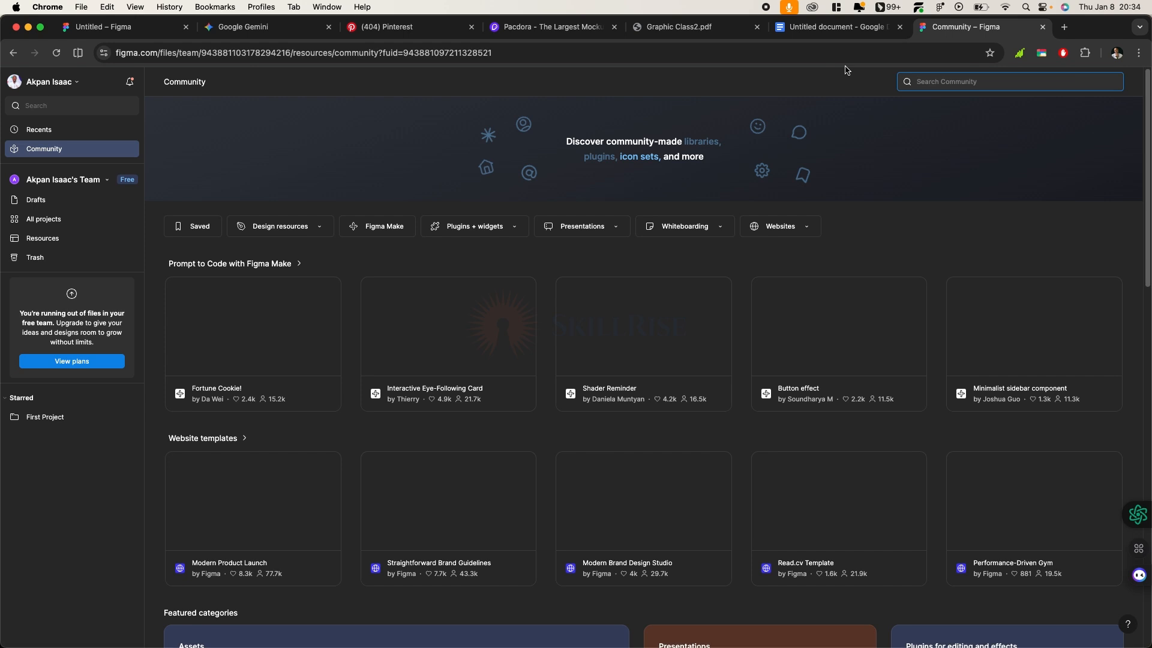
type("music app")
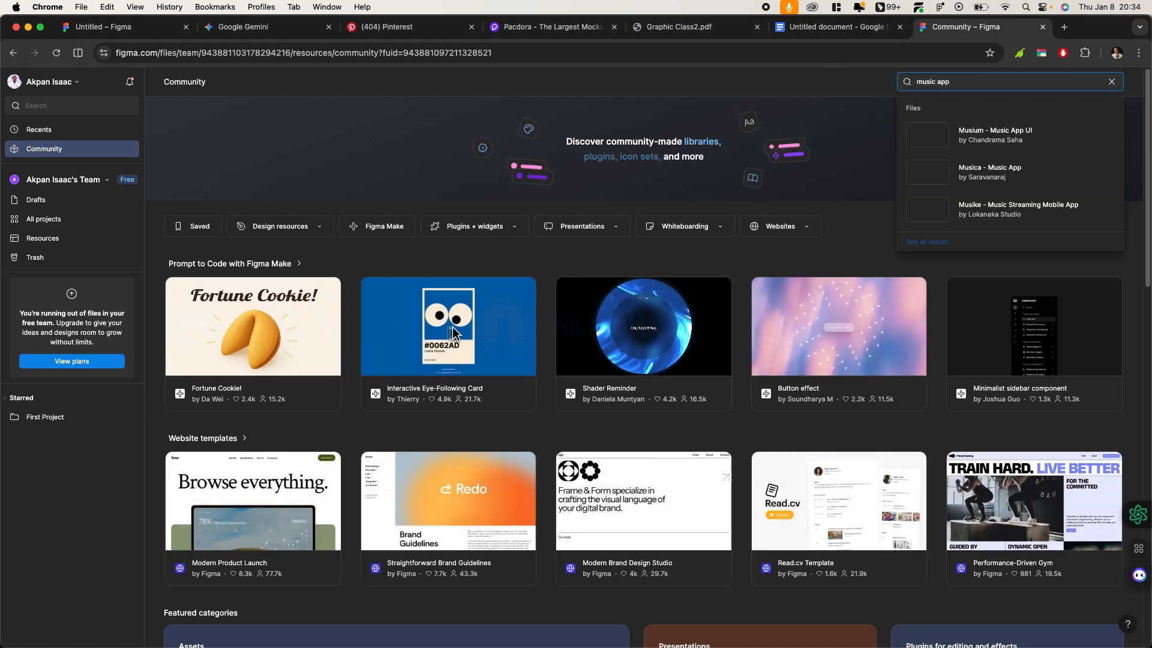
key("Return")
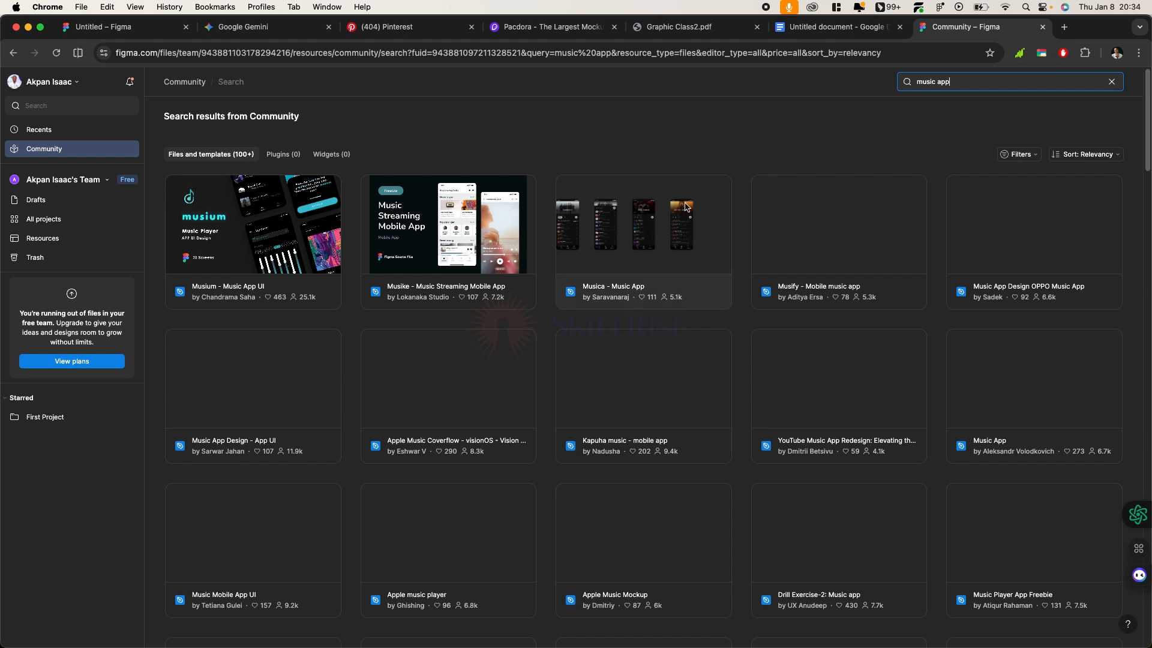
Examine the Musium - Music App UI listing and its preview, close it and browse the remaining search results
left_click(267, 230)
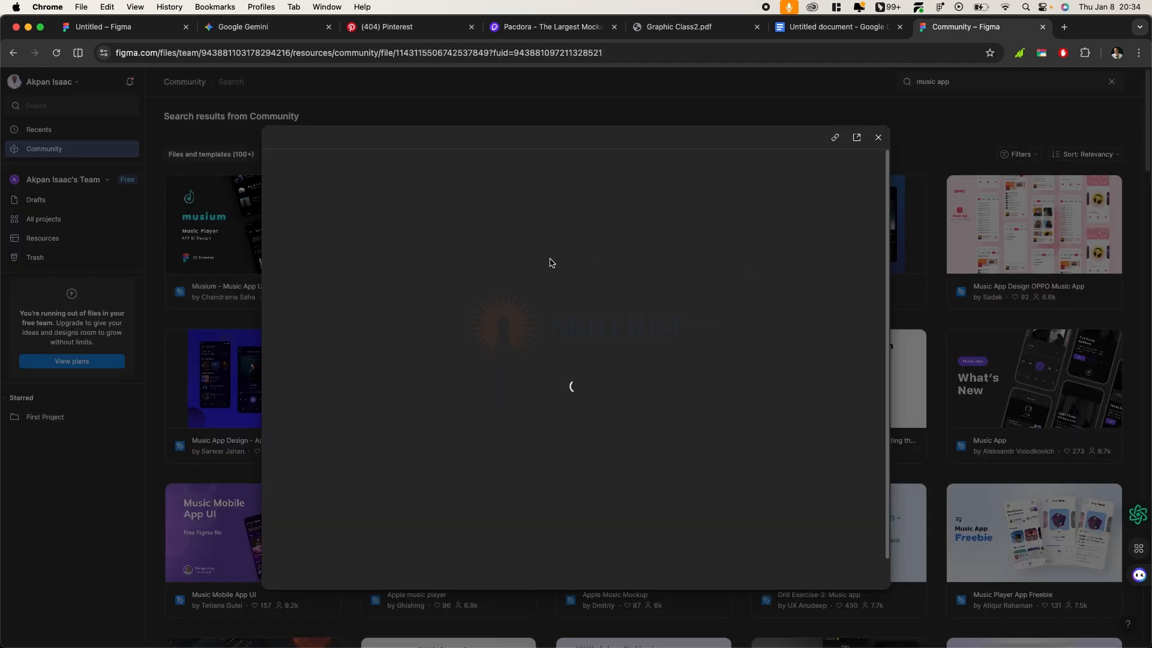
scroll(701, 292, "down", 5)
scroll(701, 293, "down", 3)
scroll(600, 360, "up", 10)
scroll(486, 424, "down", 8)
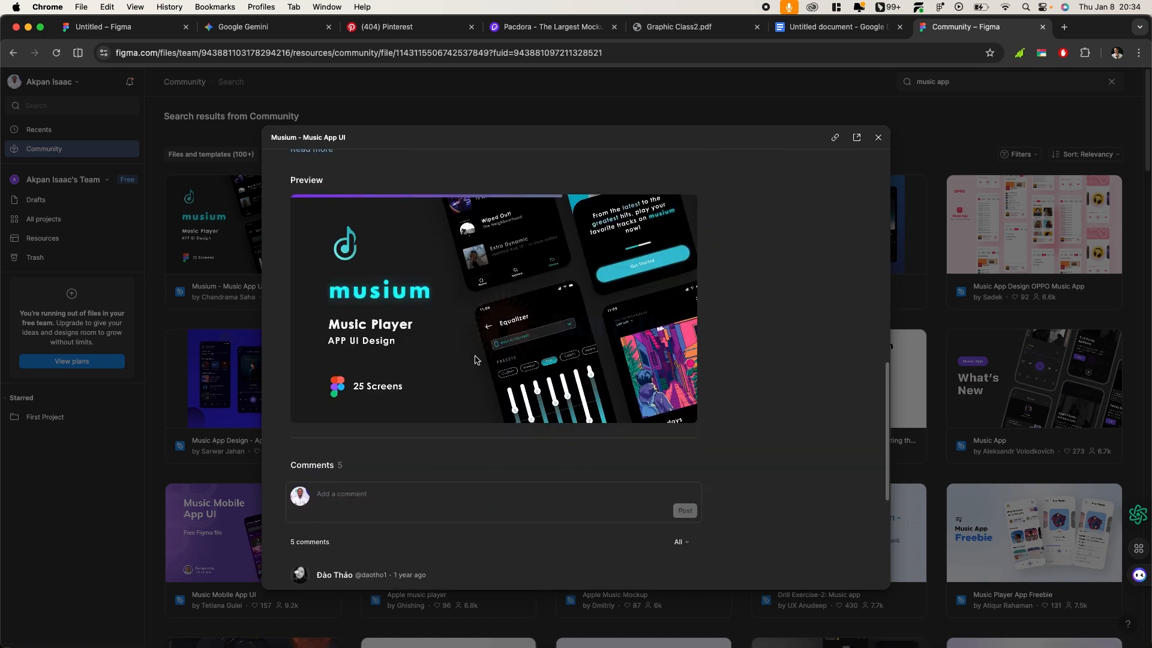
scroll(475, 360, "up", 1)
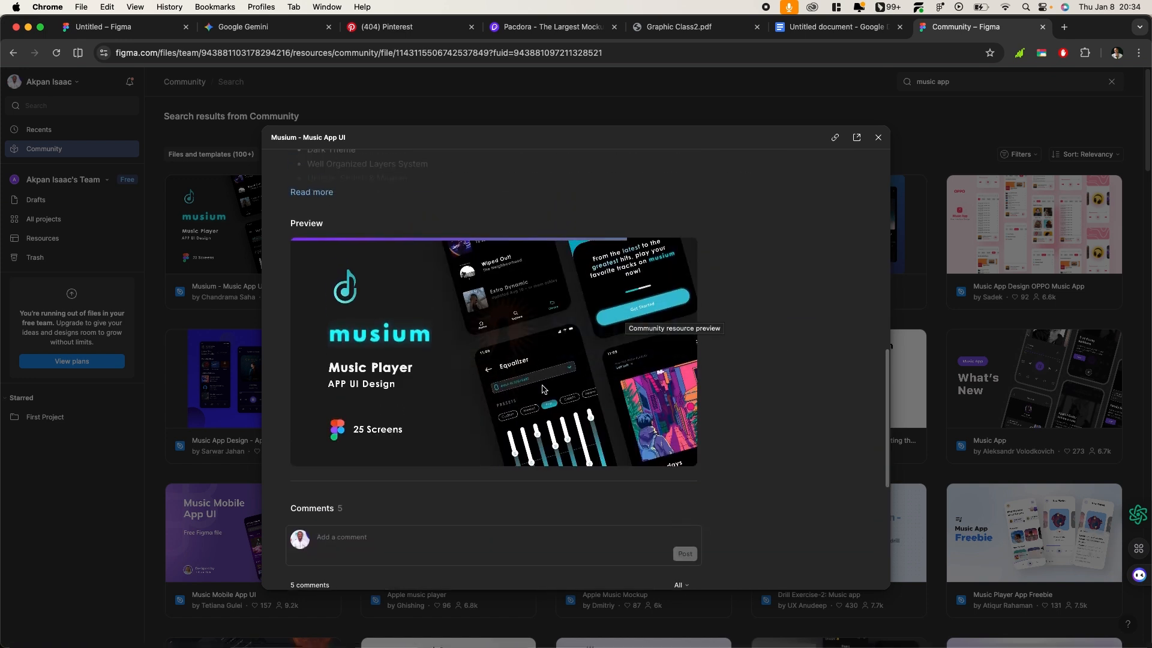
left_click(879, 138)
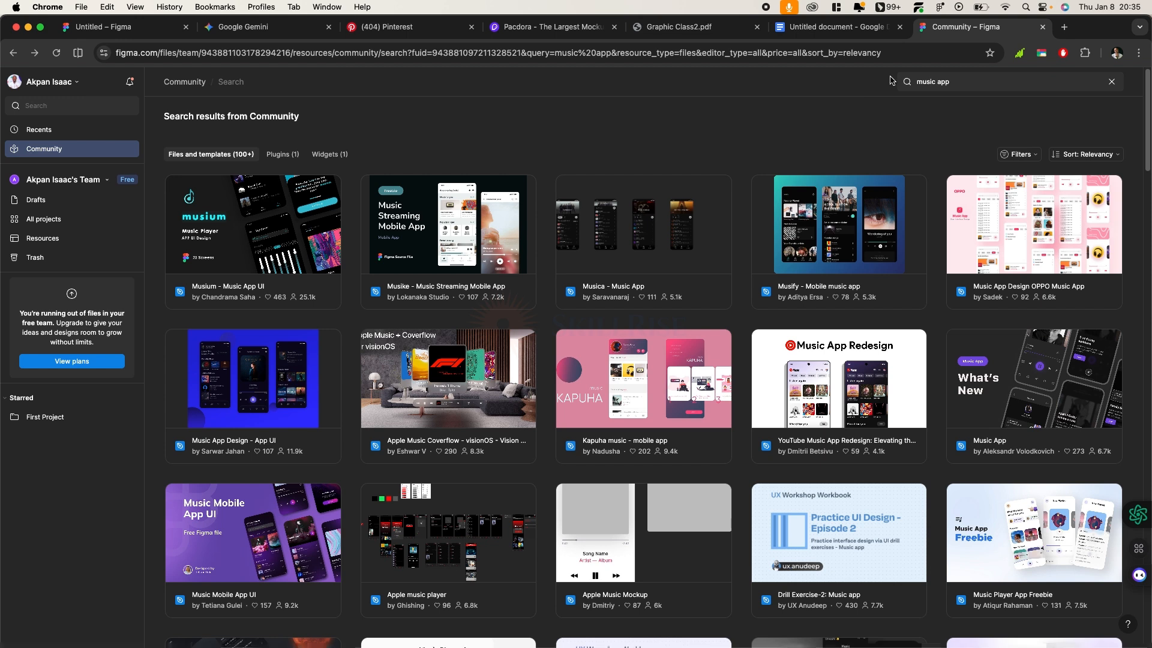
scroll(937, 79, "down", 9)
triple_click(941, 80)
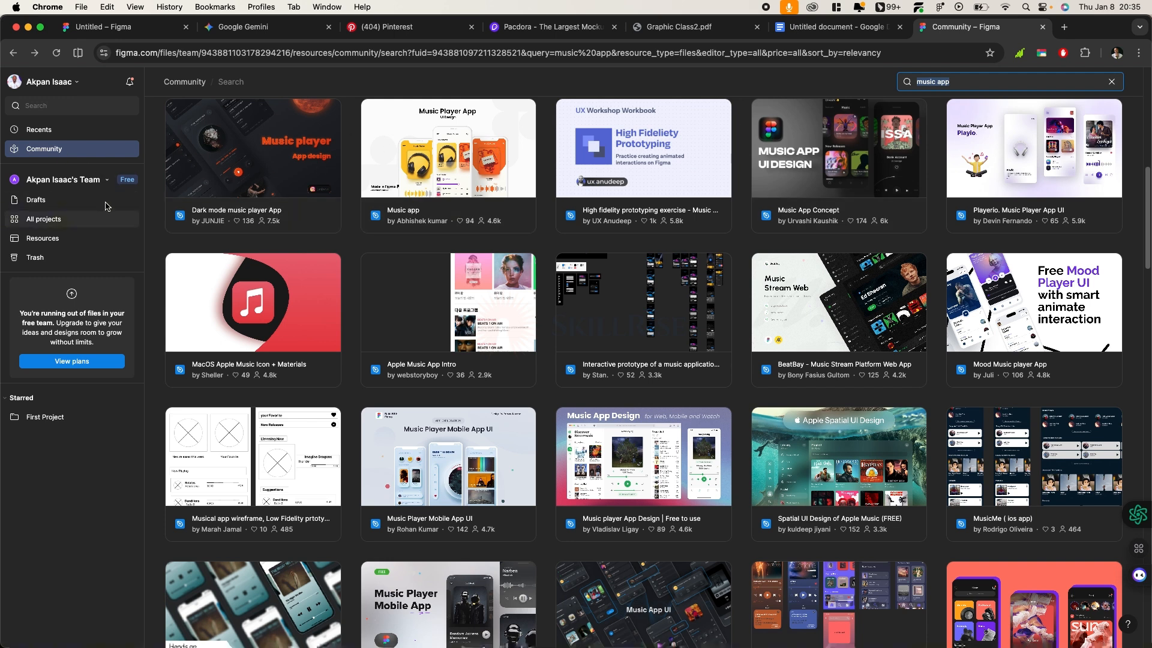
Look through the deleted files in the Trash
left_click(36, 257)
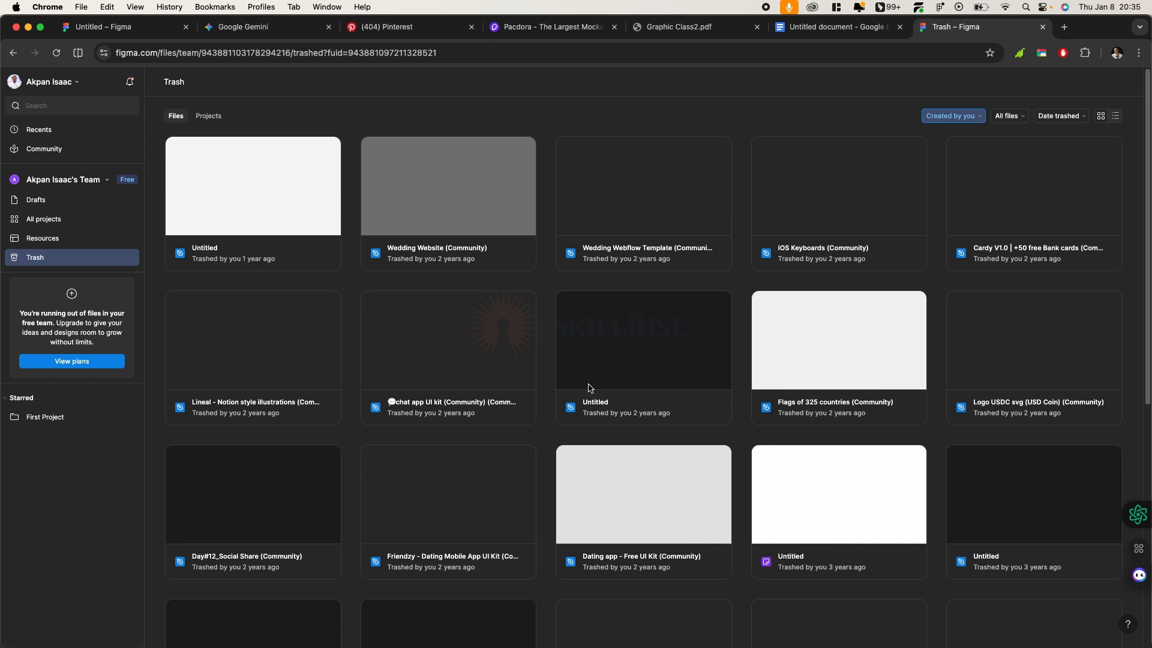
scroll(589, 387, "down", 15)
scroll(674, 402, "up", 10)
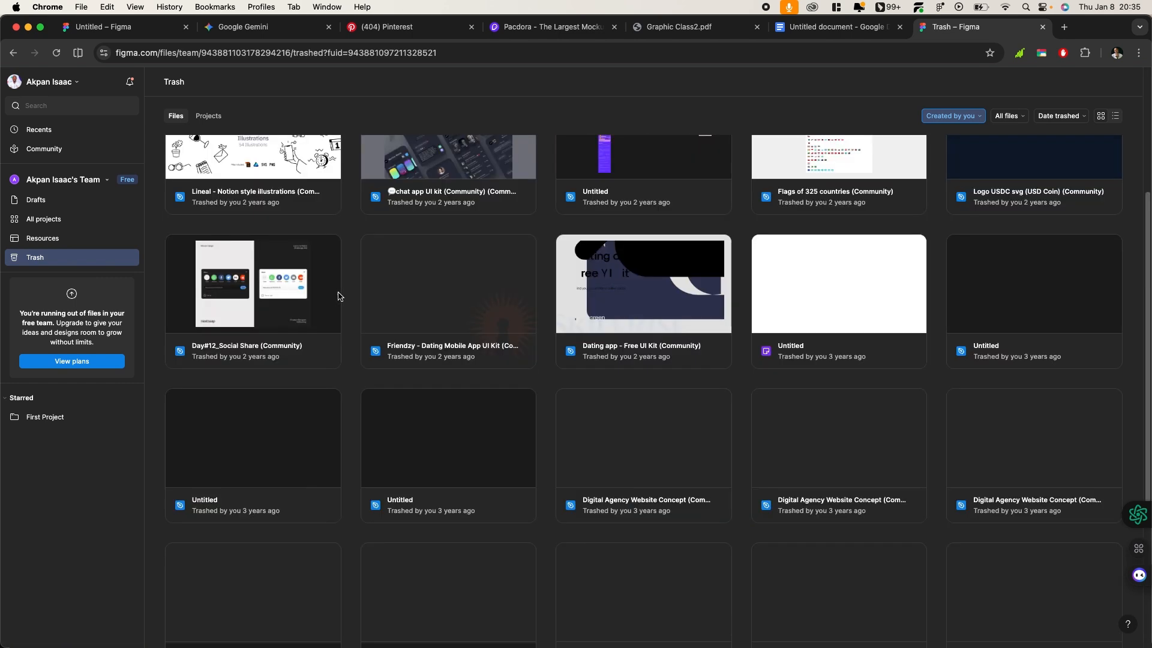
scroll(470, 318, "up", 5)
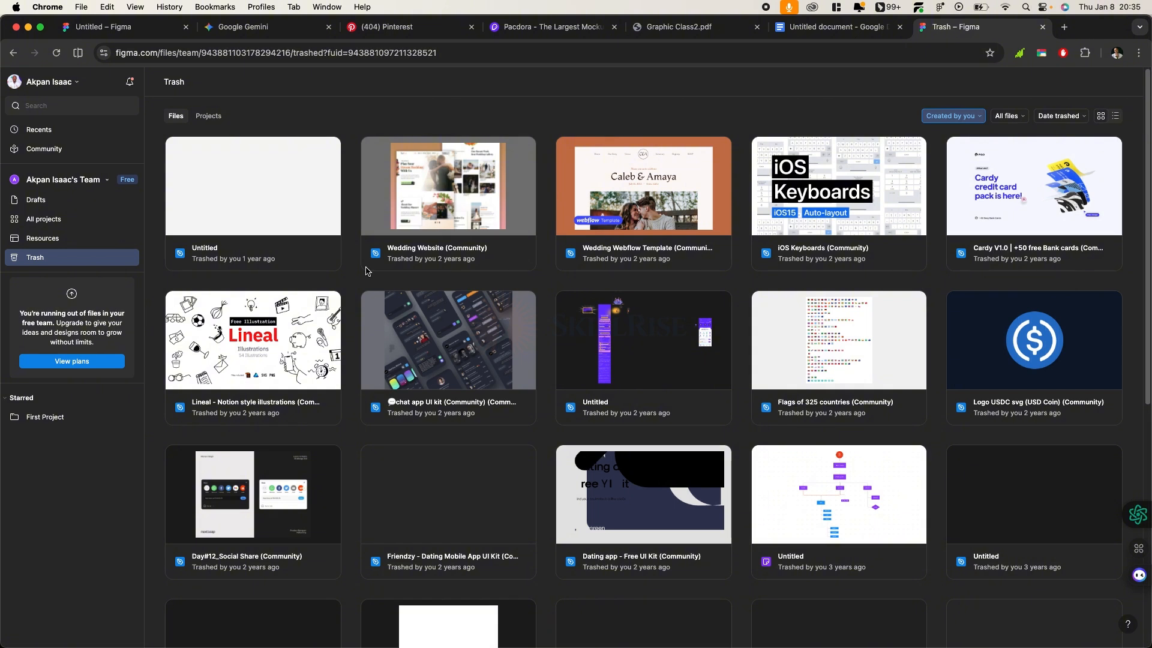
scroll(548, 354, "down", 10)
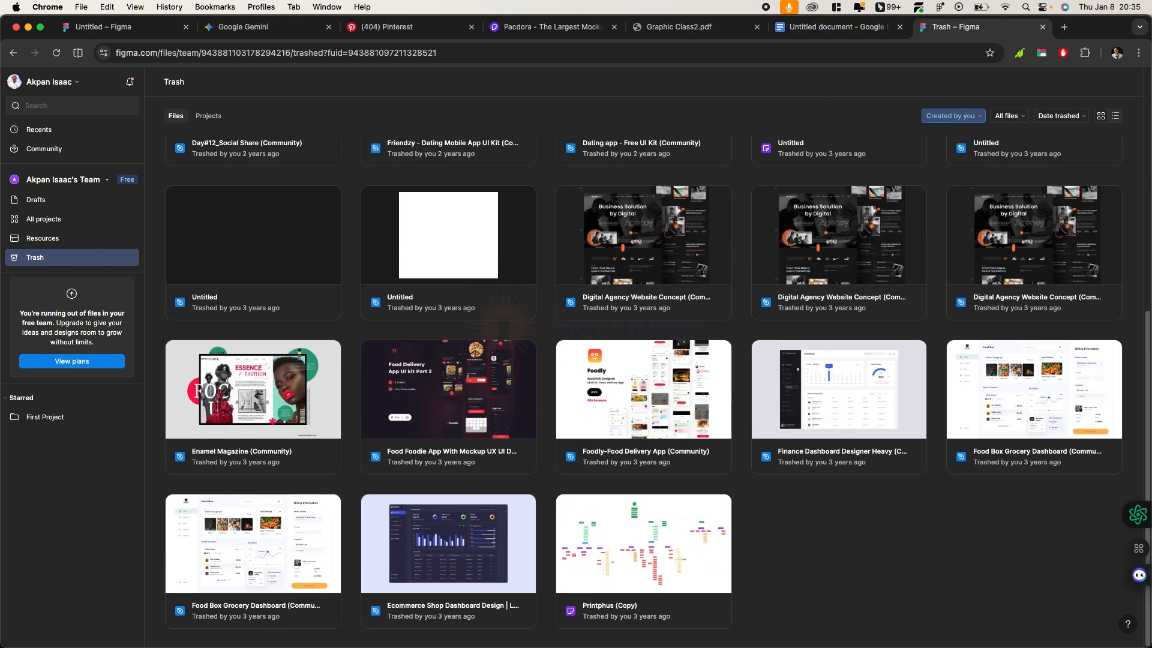
scroll(642, 390, "up", 10)
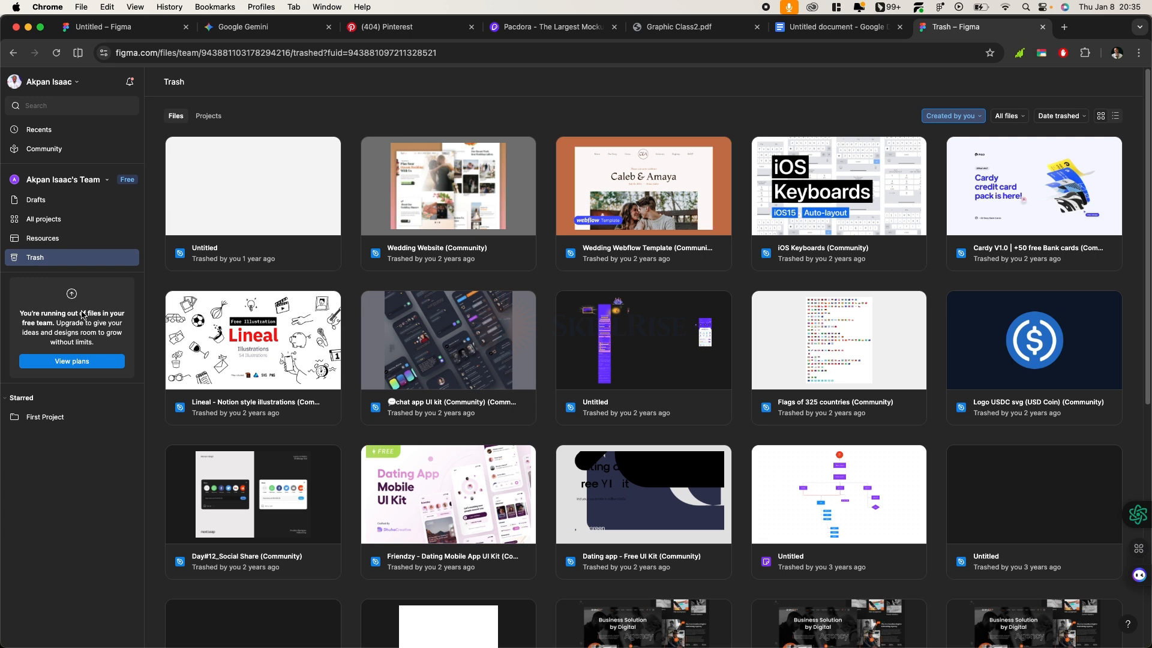
Create a new blank design file in Drafts
left_click(39, 129)
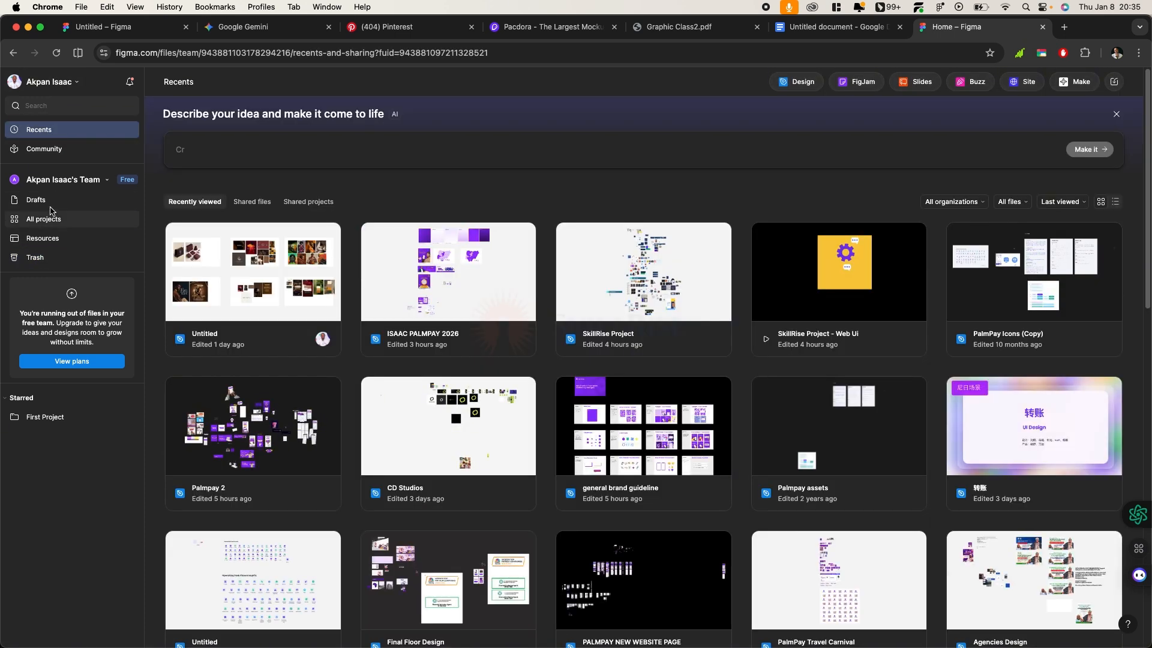
left_click(37, 200)
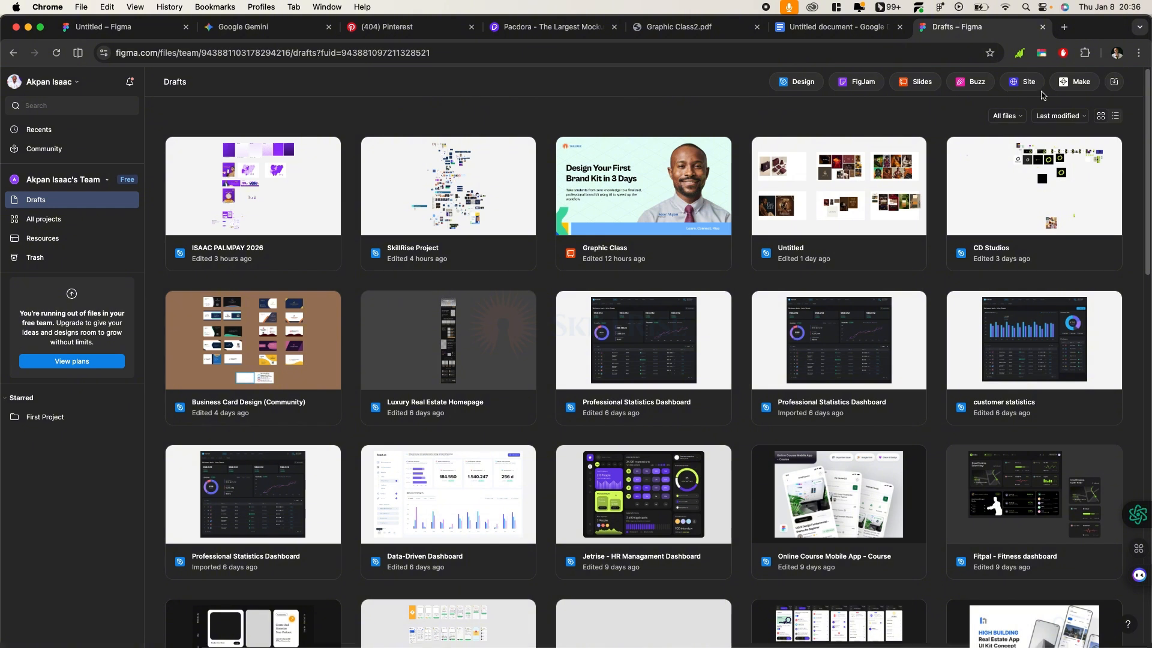
left_click(782, 87)
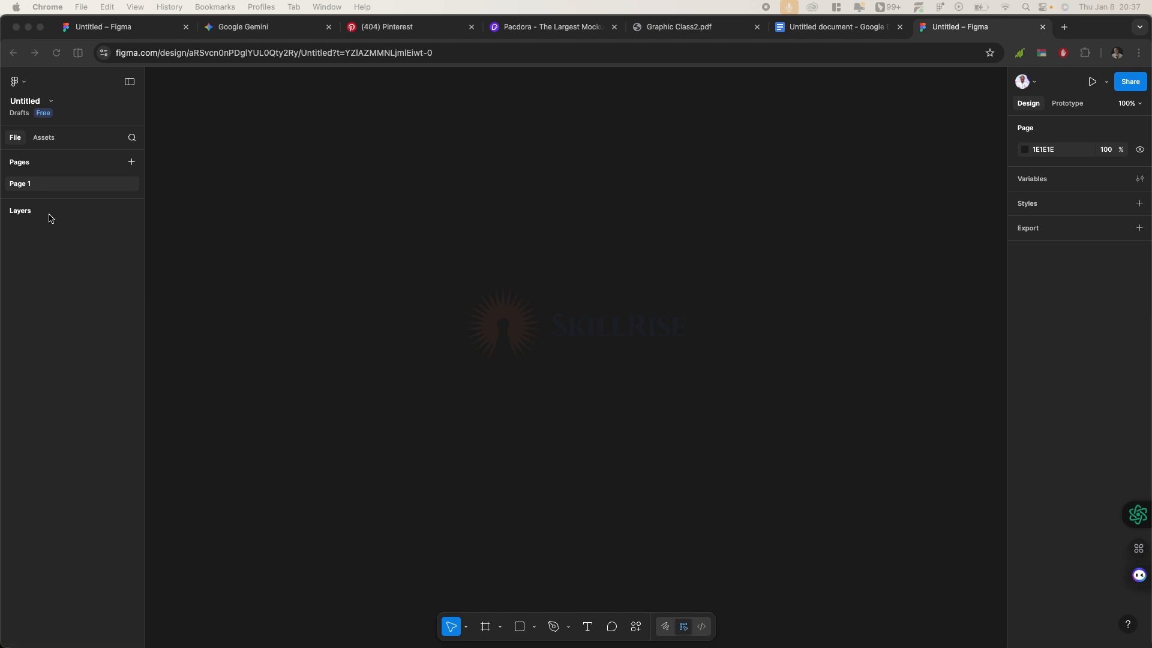
Add ten blank pages to the new design file
left_click(28, 188)
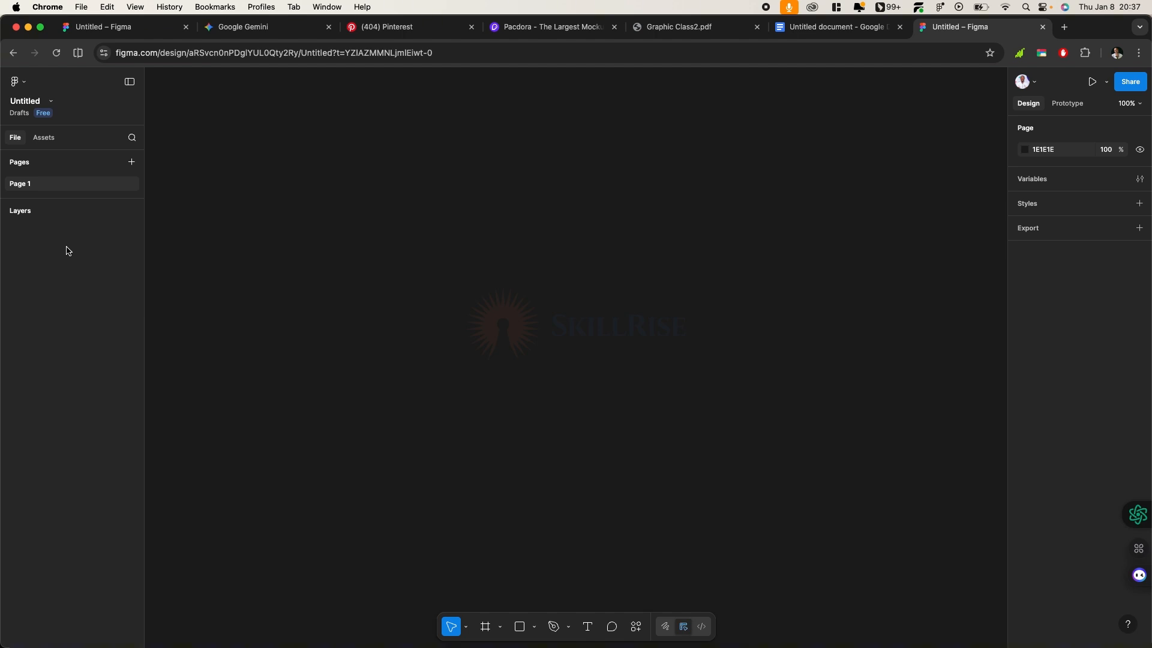
left_click(131, 162)
left_click(132, 162)
left_click(132, 162)
left_click(132, 162)
left_click(131, 163)
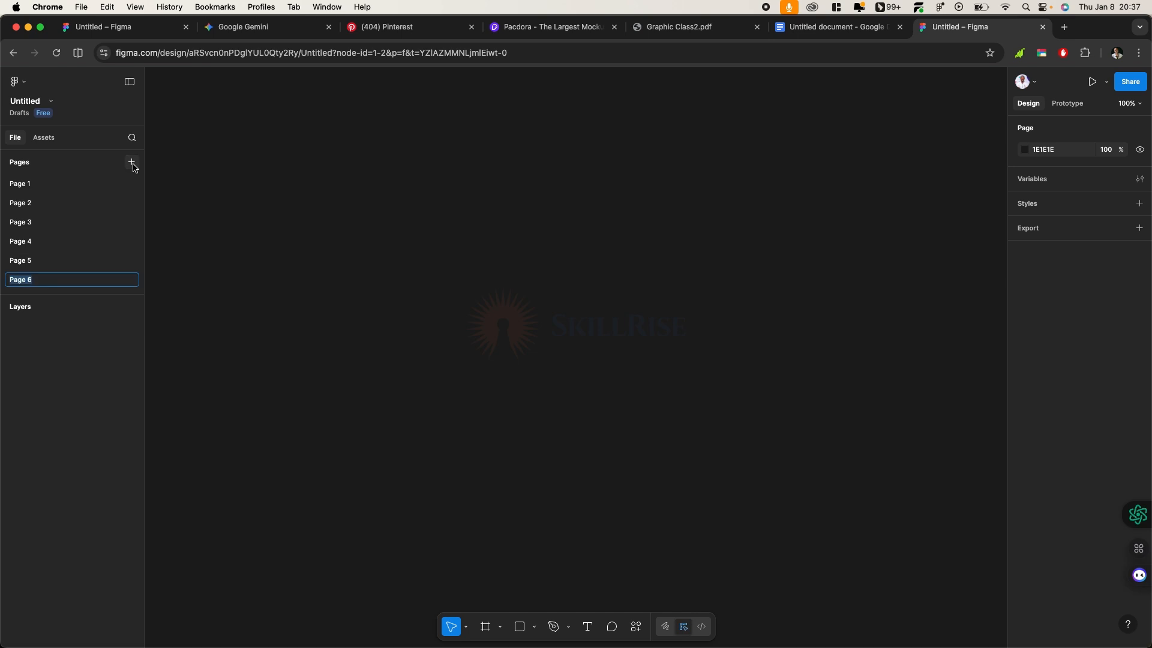
left_click(132, 162)
left_click(131, 162)
left_click(131, 162)
left_click(131, 162)
left_click(131, 162)
Delete Page 3 through Page 11 together, keeping only the first two pages
scroll(52, 232, "up", 3)
left_click(51, 223)
scroll(52, 235, "down", 2)
scroll(51, 240, "down", 2)
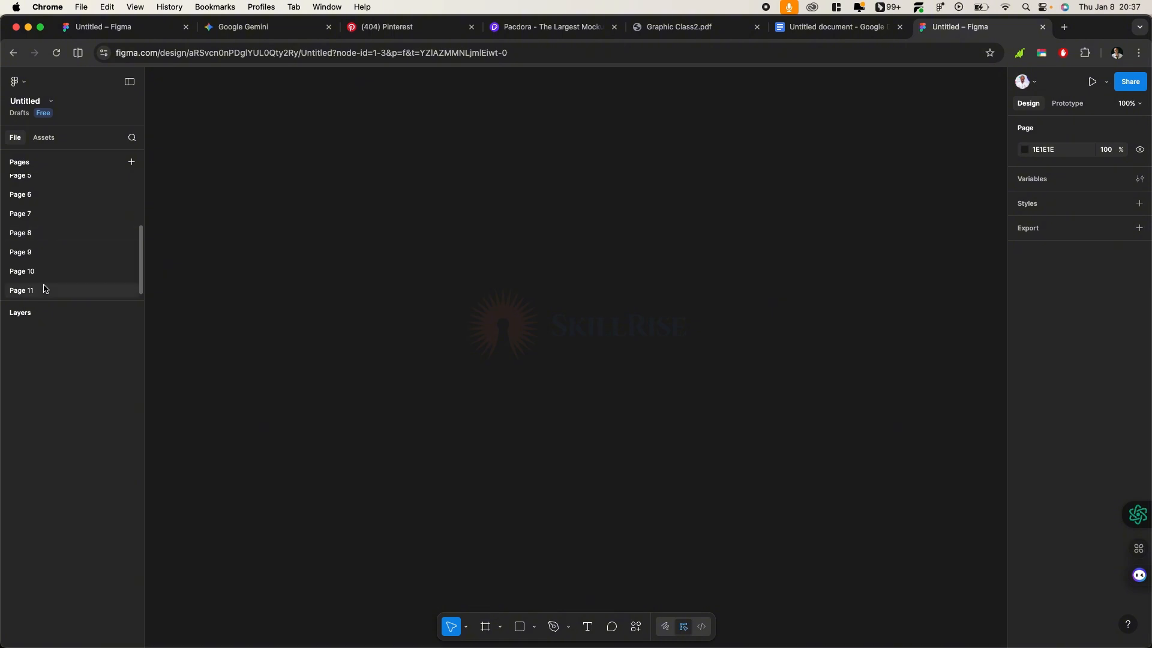
left_click(44, 290, "shift")
right_click(44, 254)
left_click(84, 286)
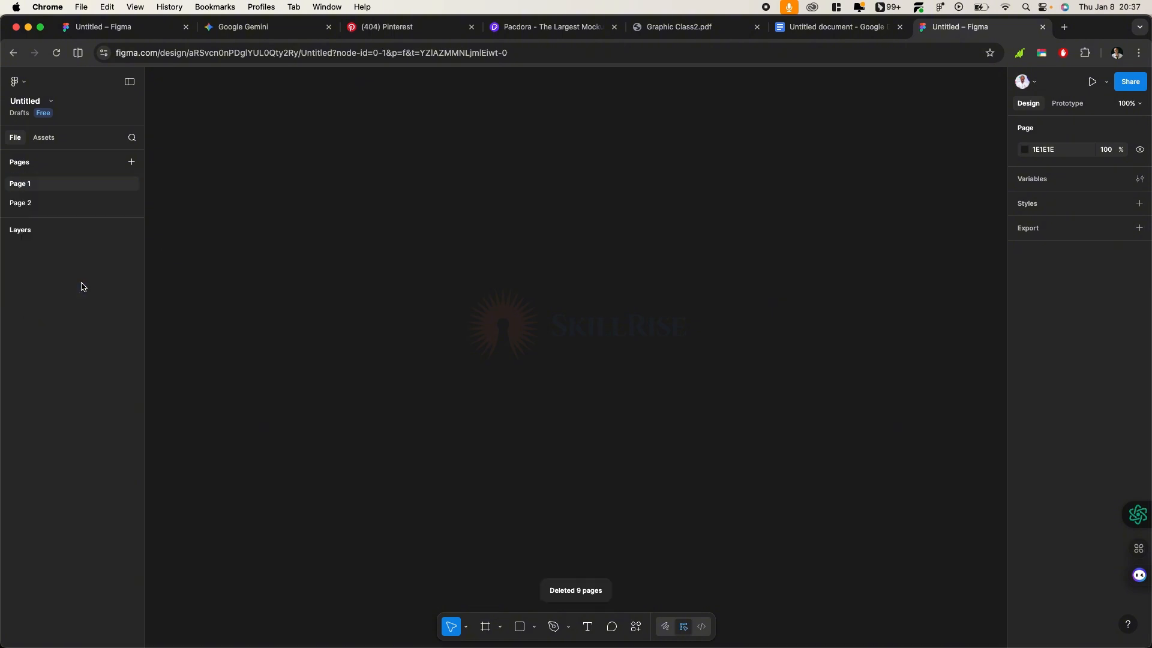
Duplicate Page 2 and add seven more blank pages to the file
right_click(58, 207)
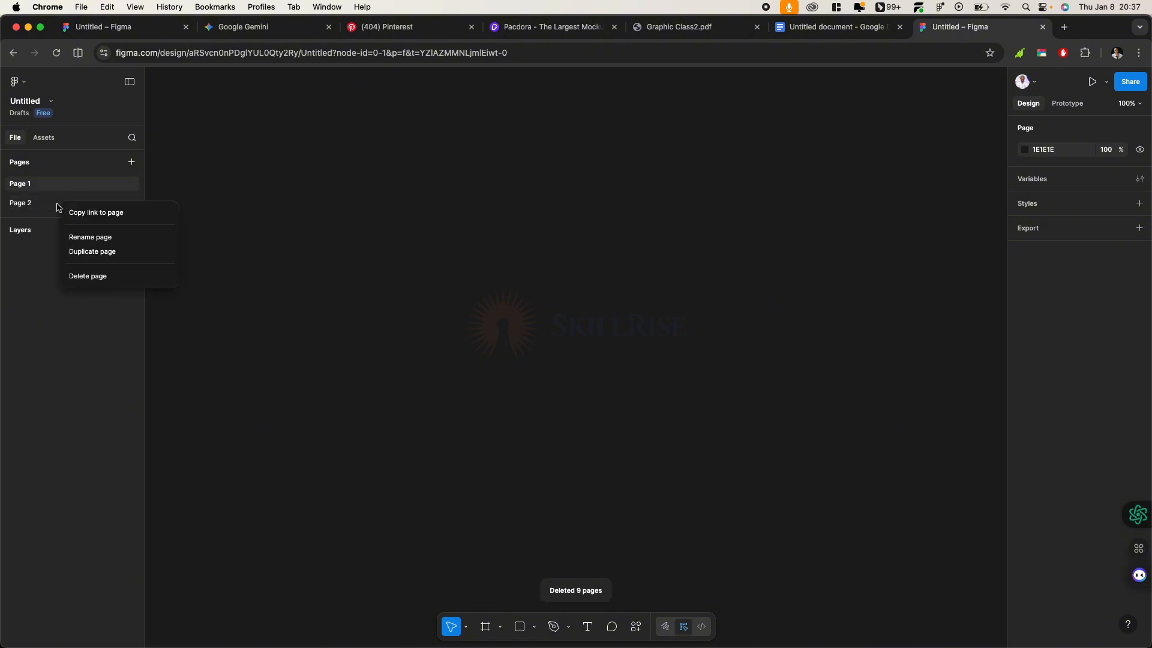
left_click(92, 253)
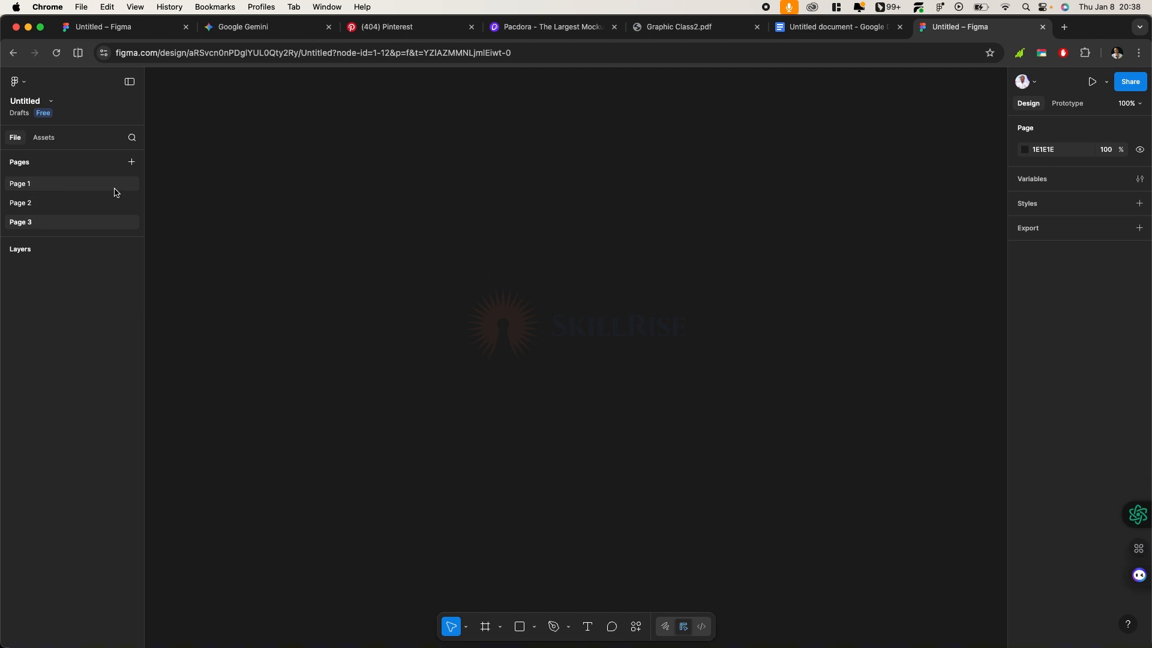
left_click(132, 162)
left_click(132, 162)
left_click(132, 162)
left_click(132, 162)
left_click(132, 163)
left_click(131, 163)
left_click(131, 164)
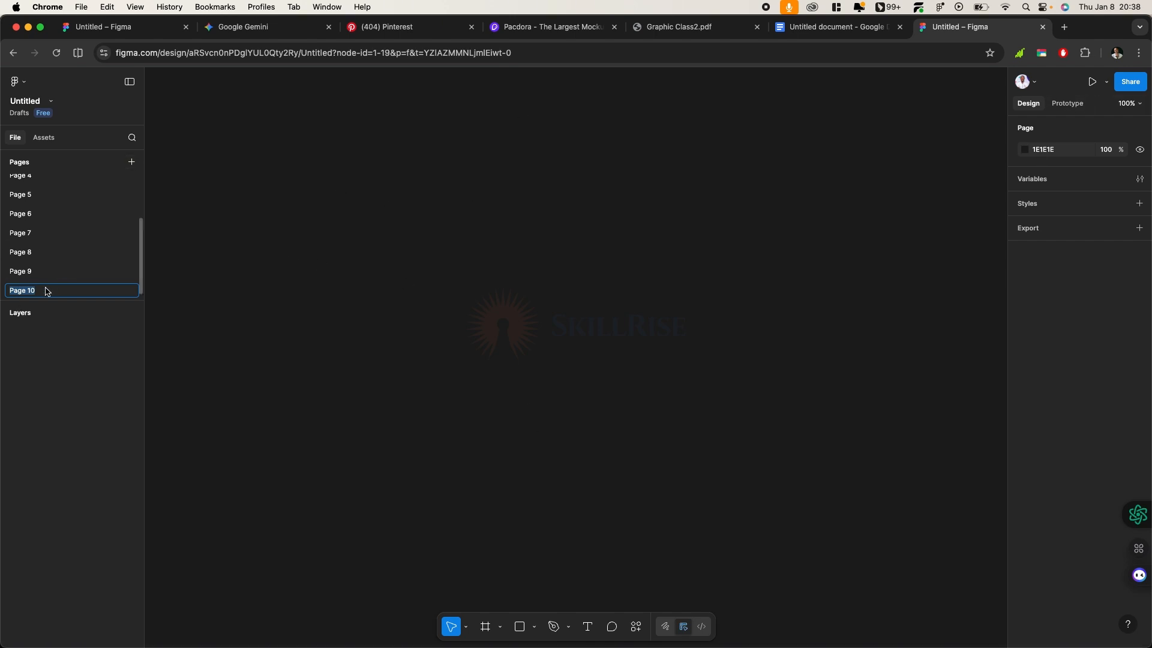
scroll(49, 270, "up", 3)
scroll(48, 230, "up", 2)
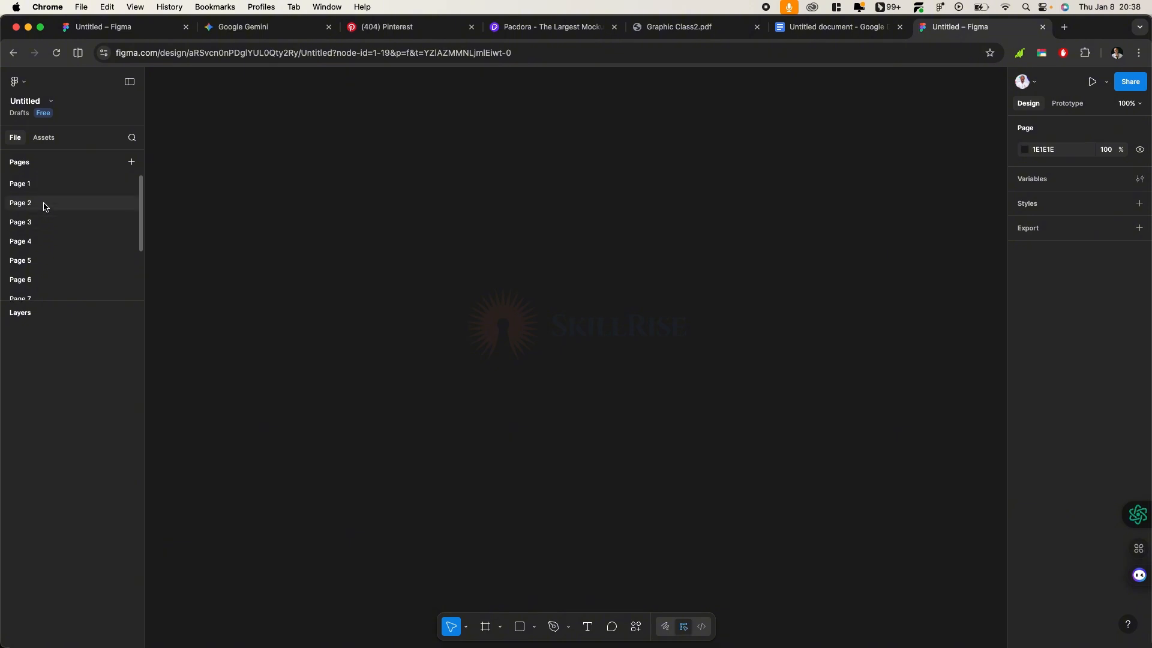
Delete Page 3 through Page 10 together, keeping only the first two pages
scroll(49, 246, "down", 3)
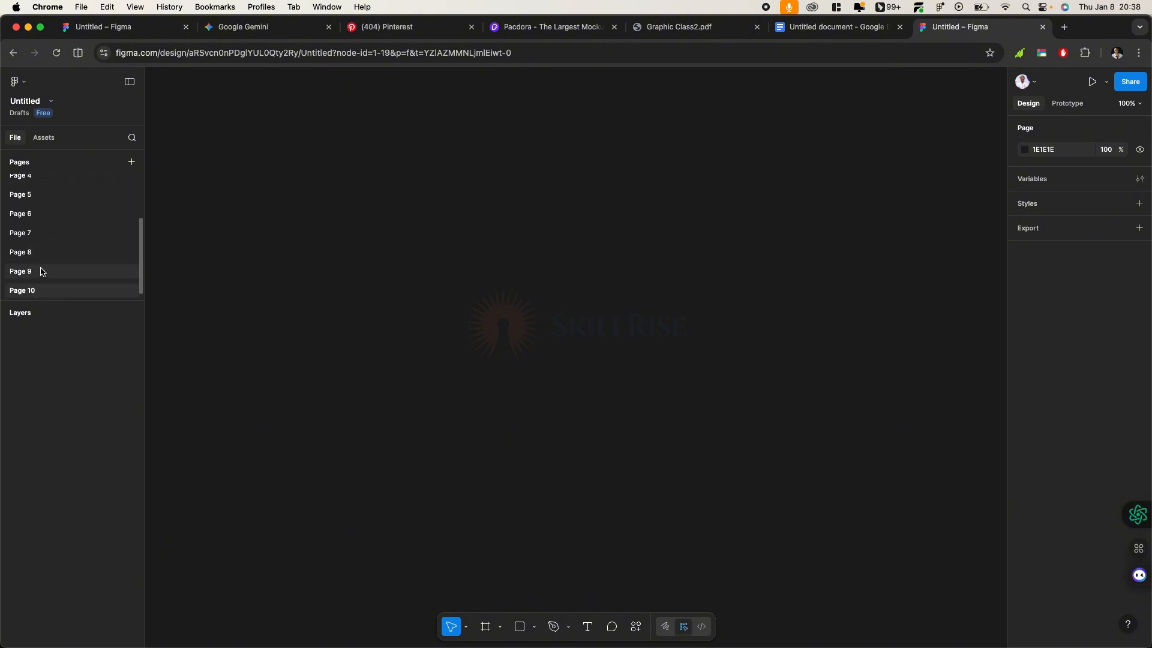
scroll(41, 264, "up", 3)
left_click(42, 207)
scroll(44, 285, "down", 3)
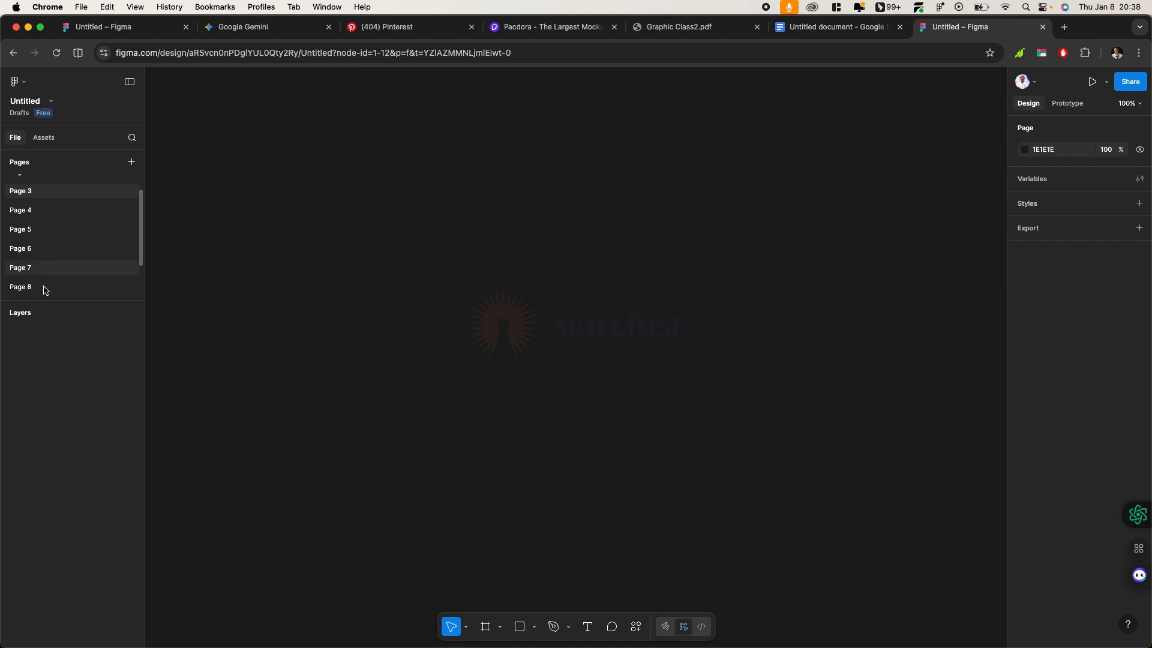
left_click(45, 291, "shift")
right_click(46, 292)
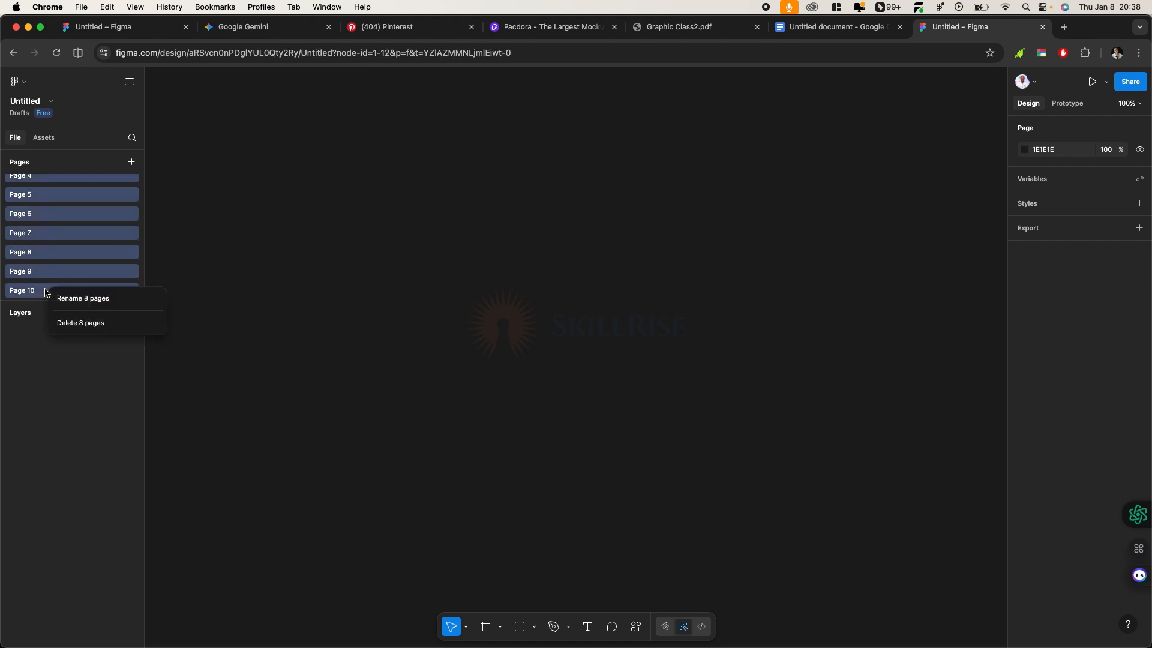
left_click(73, 321)
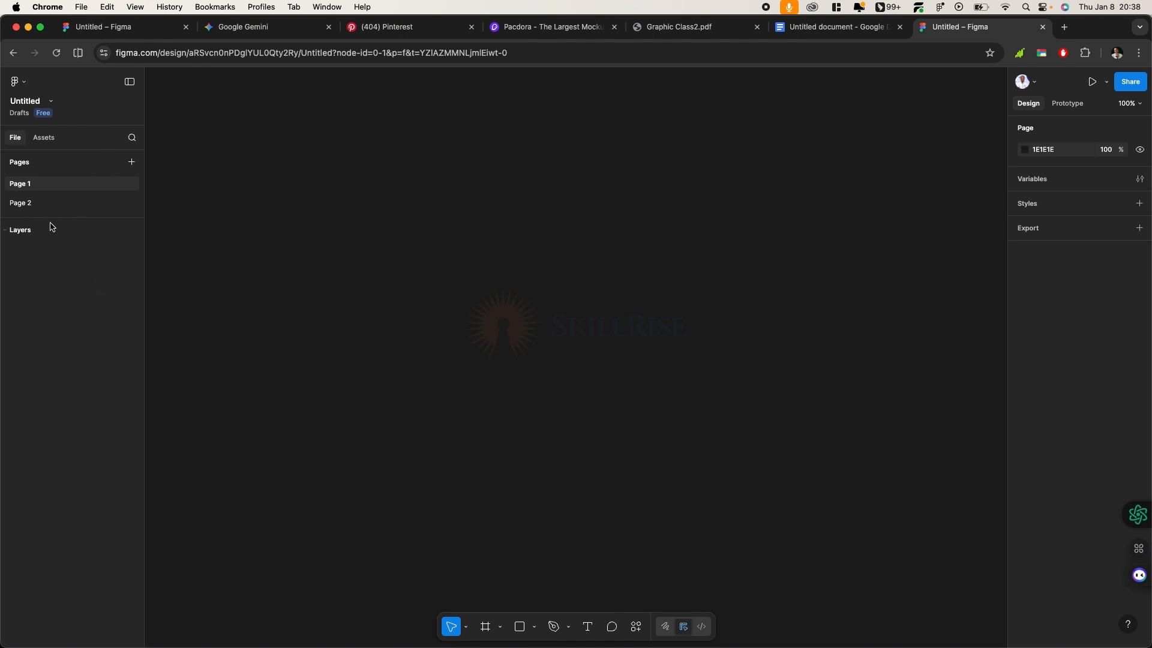
Look through the available asset libraries and return to the file's pages and layers
left_click(52, 138)
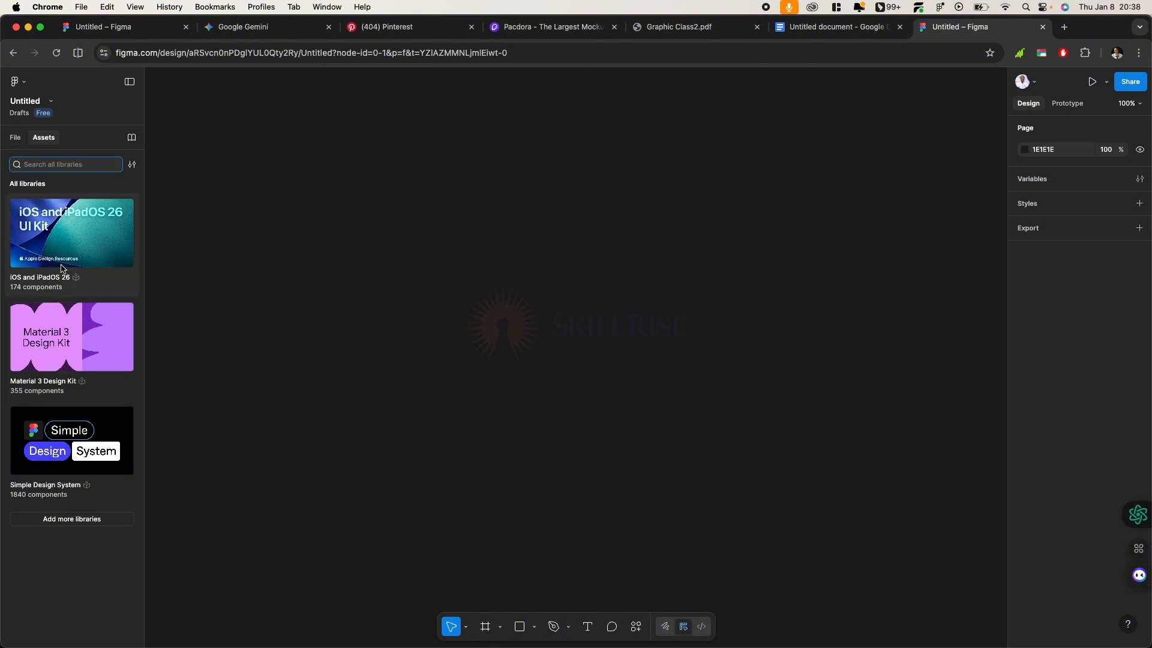
left_click(16, 140)
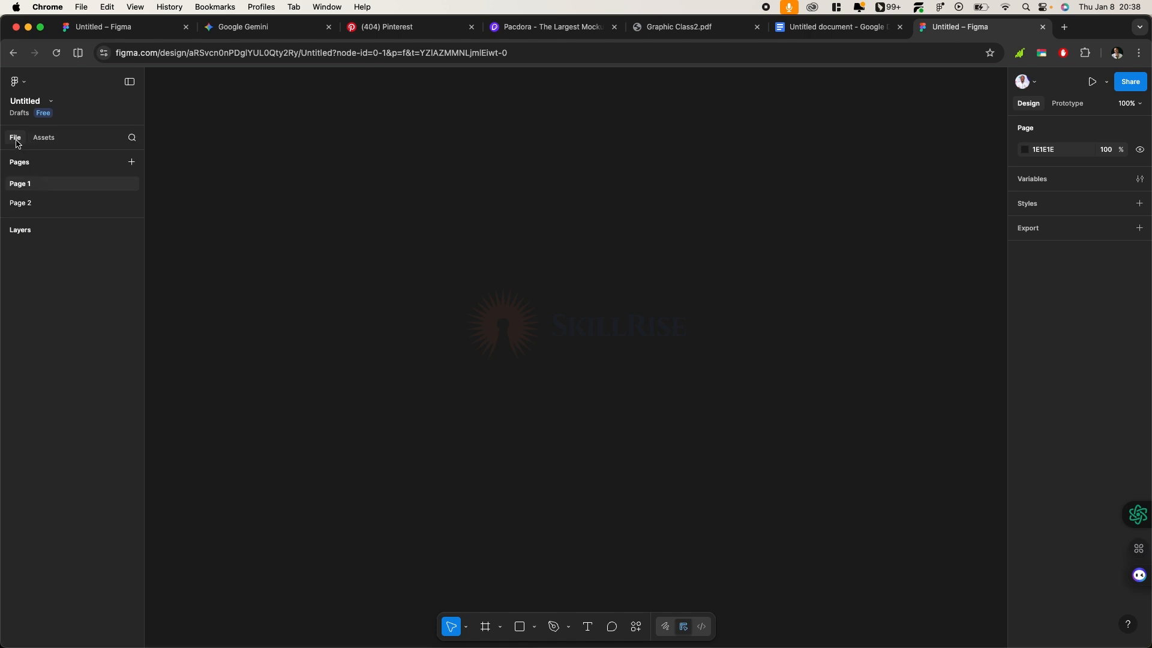
Rename the untitled design file as SoundCycle App
left_click(51, 101)
left_click(42, 103)
double_click(30, 101)
type("SoundCycle App")
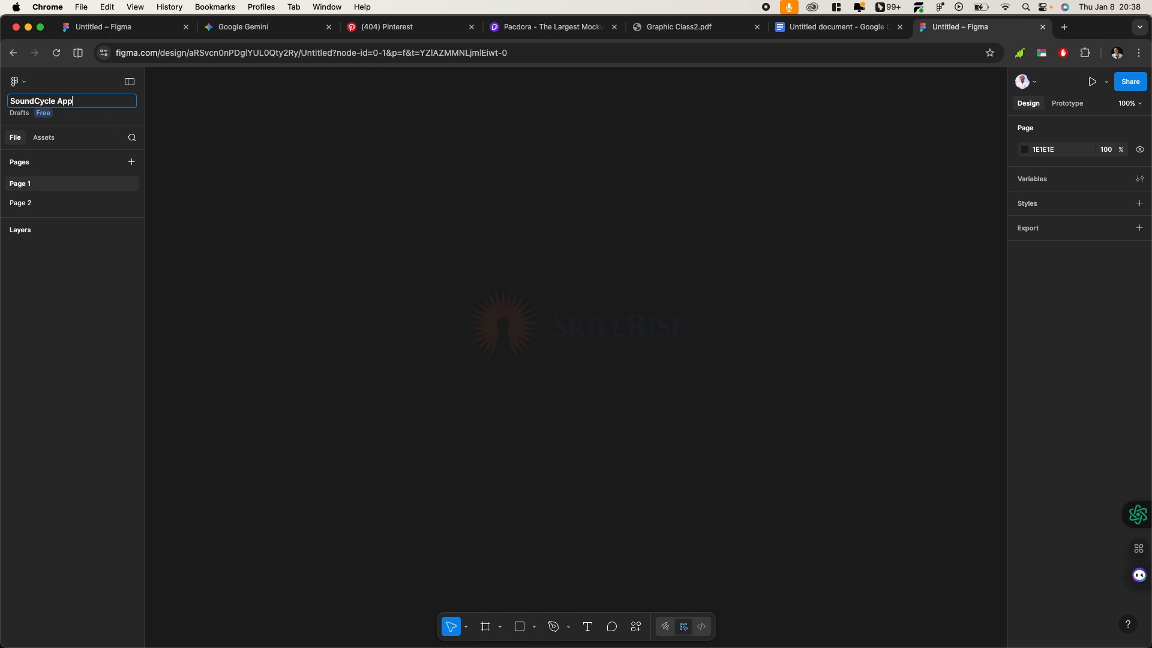
key("Return")
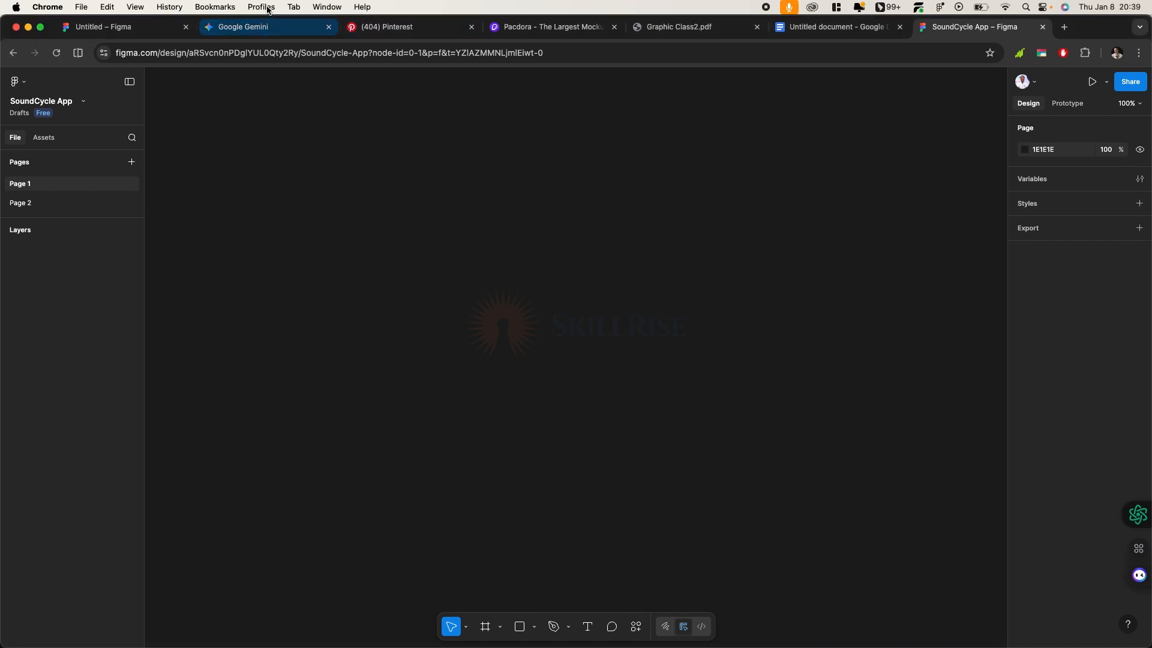
left_click(75, 11)
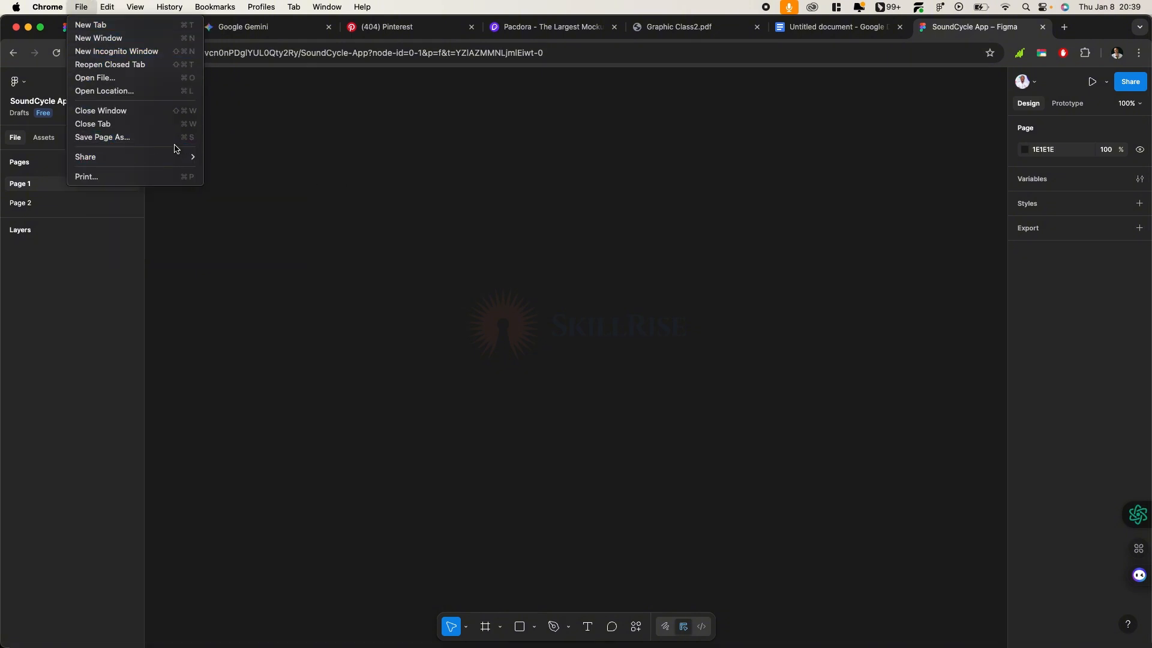
left_click(400, 150)
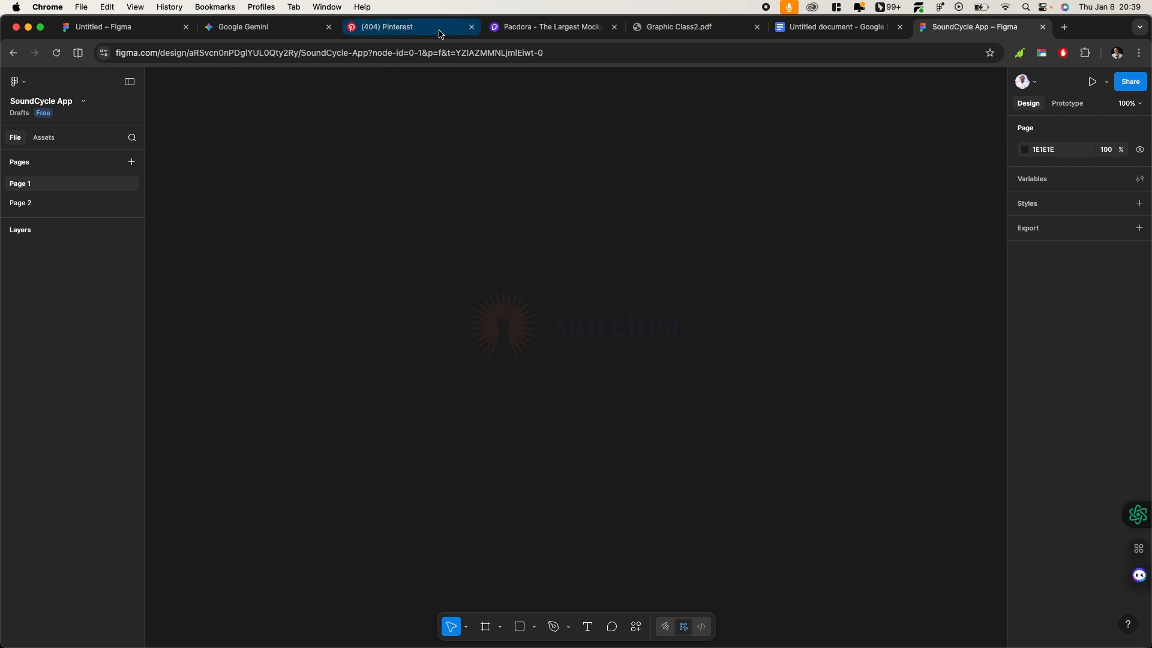
left_click(108, 7)
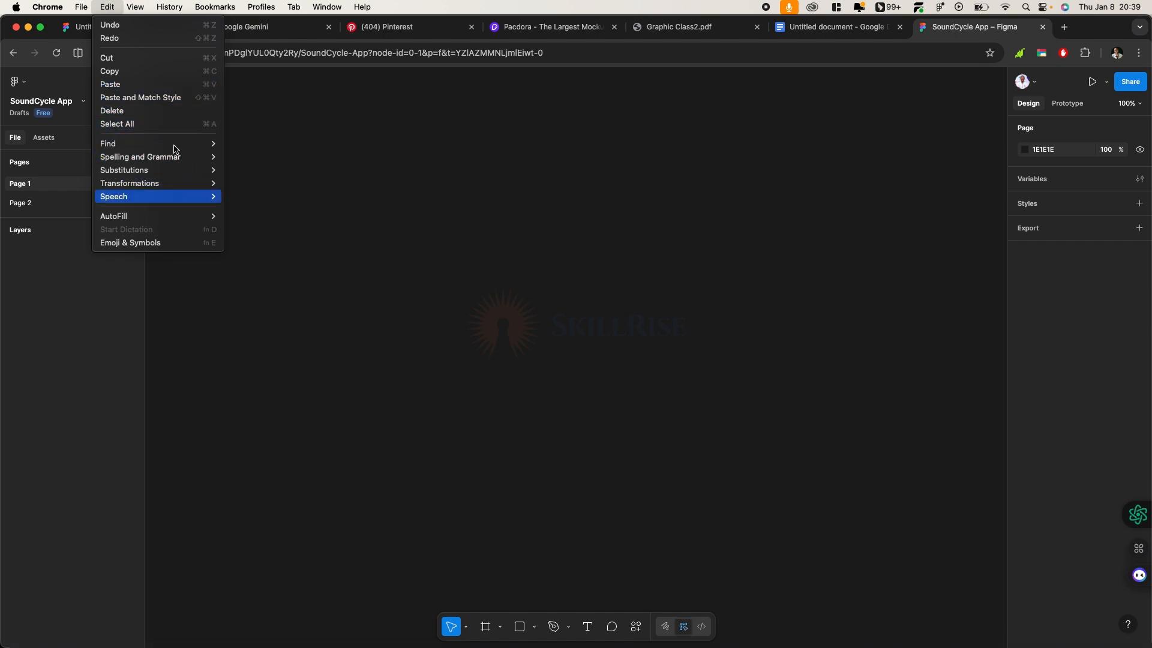
mouse_move(135, 7)
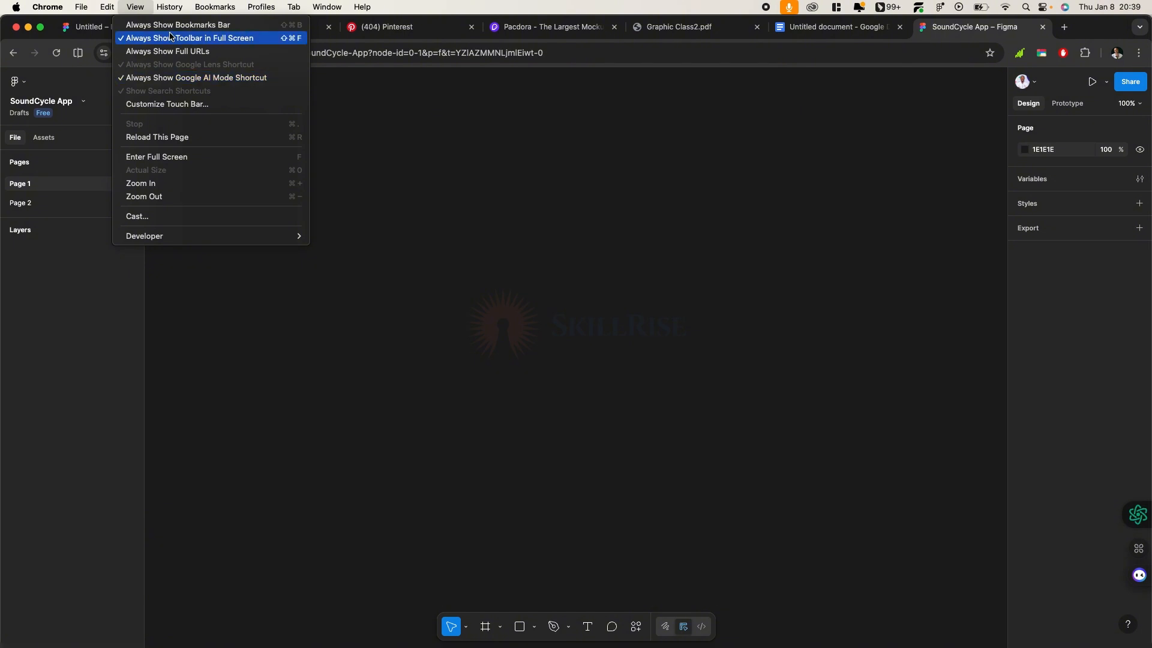
left_click(168, 8)
left_click(168, 8)
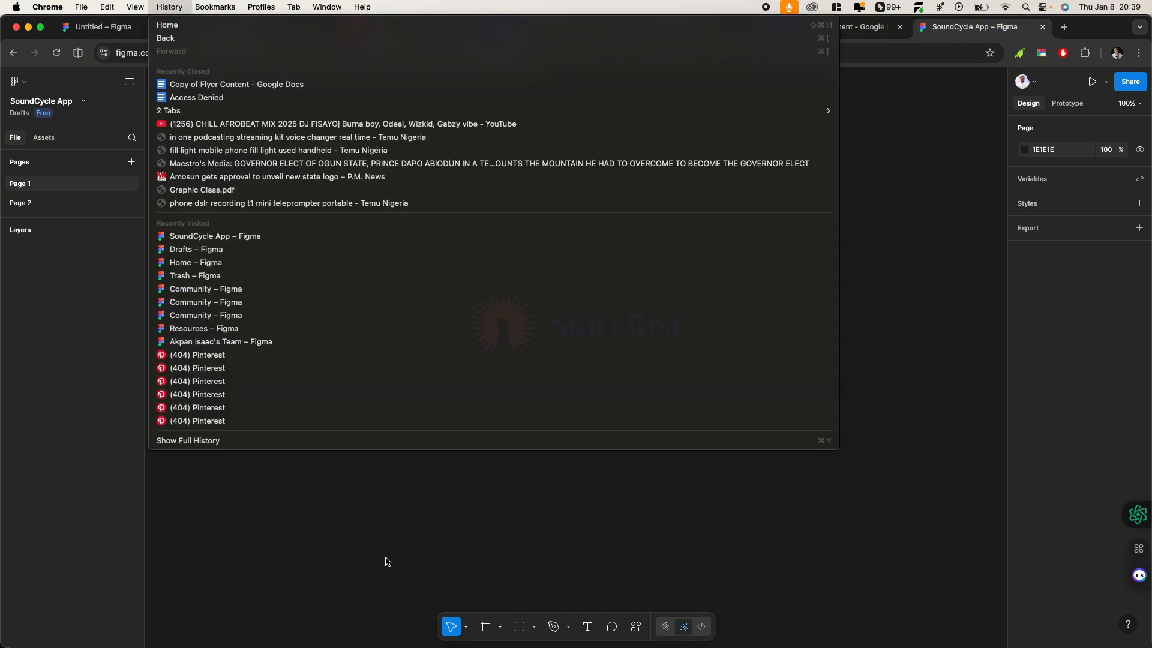
left_click(351, 582)
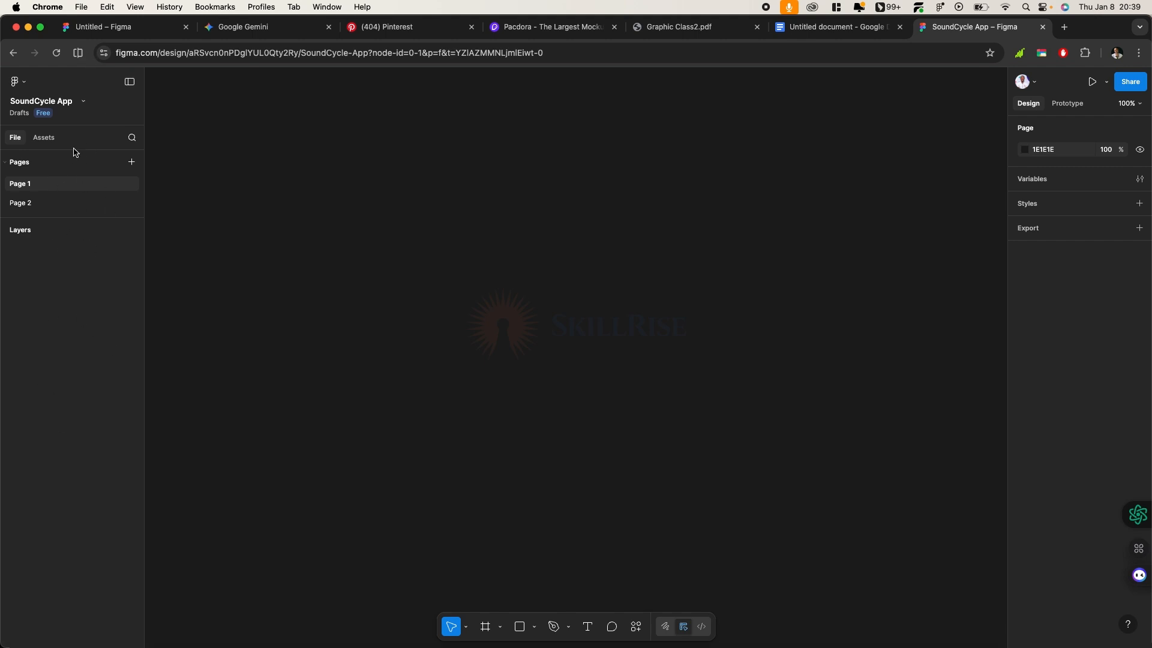
Minimize the interface so that both side panels are hidden, and expand it again
left_click(130, 82)
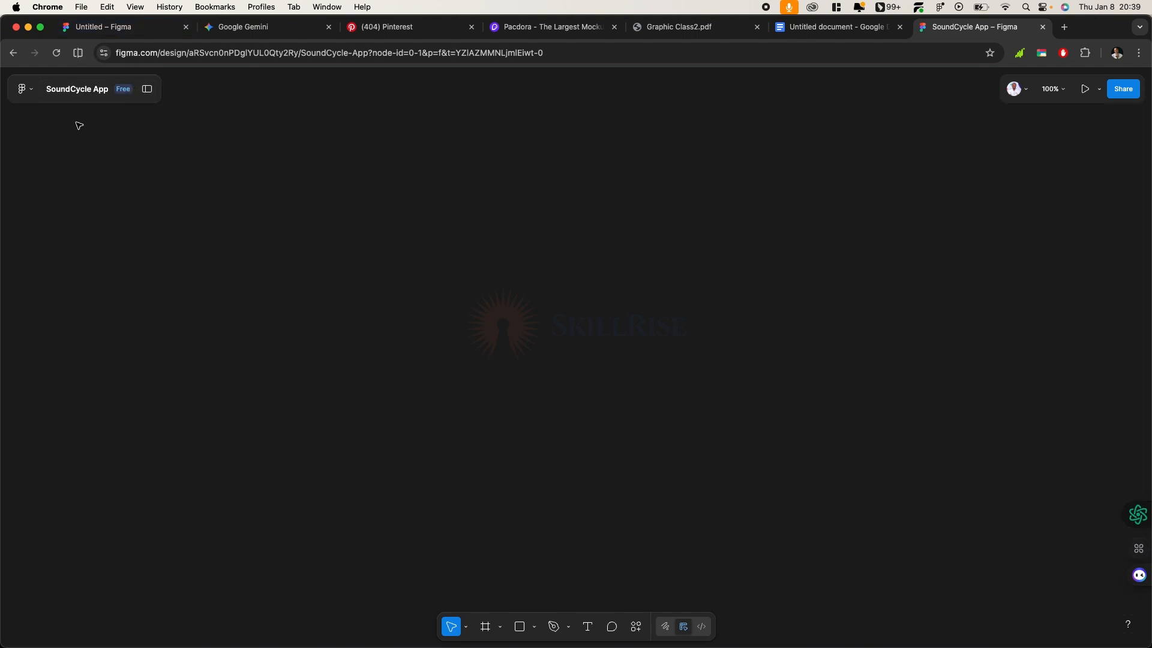
left_click(147, 89)
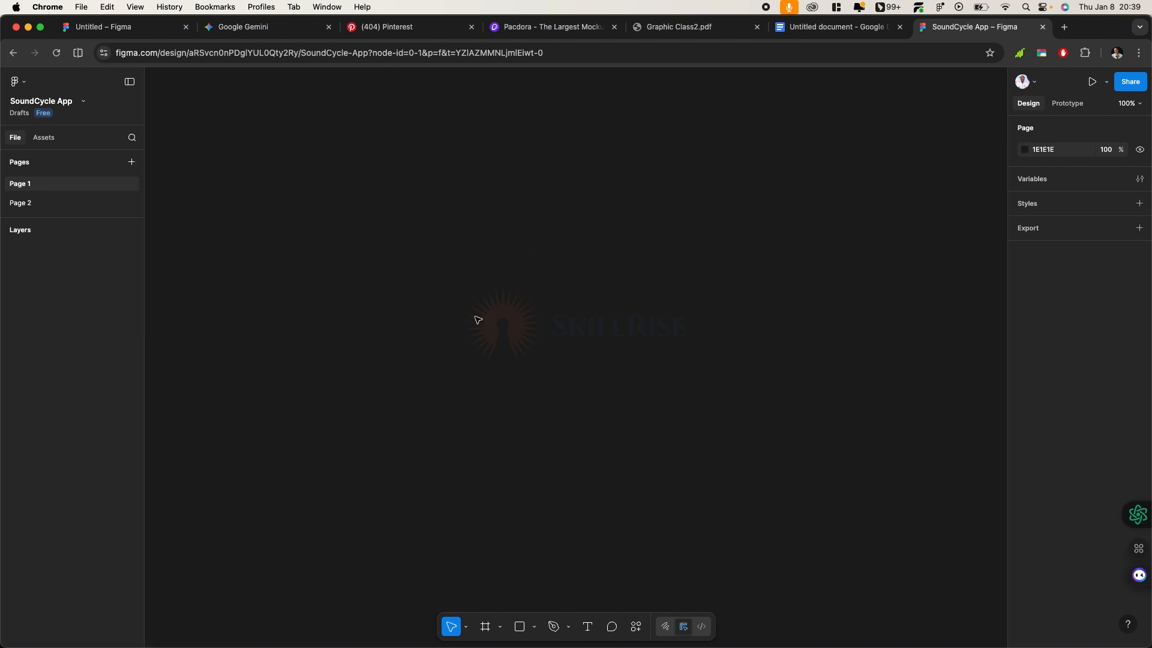
scroll(541, 276, "down", 5)
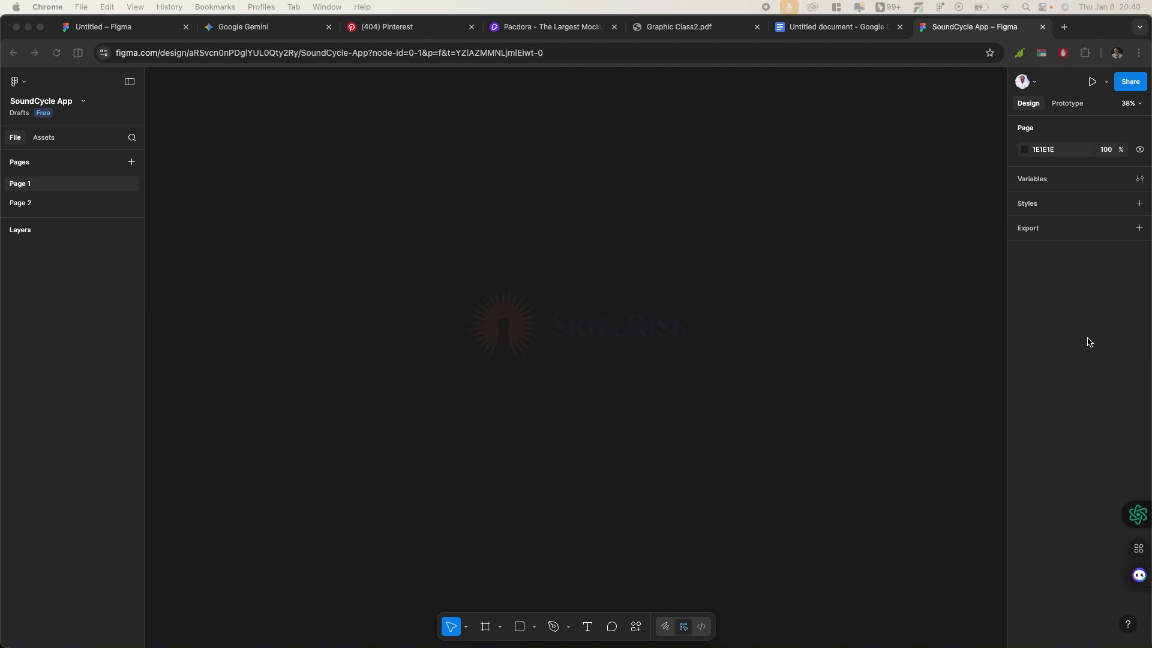
Examine the file's sharing, access and publishing options, and leave them without inviting anyone
left_click(1132, 84)
left_click(1131, 84)
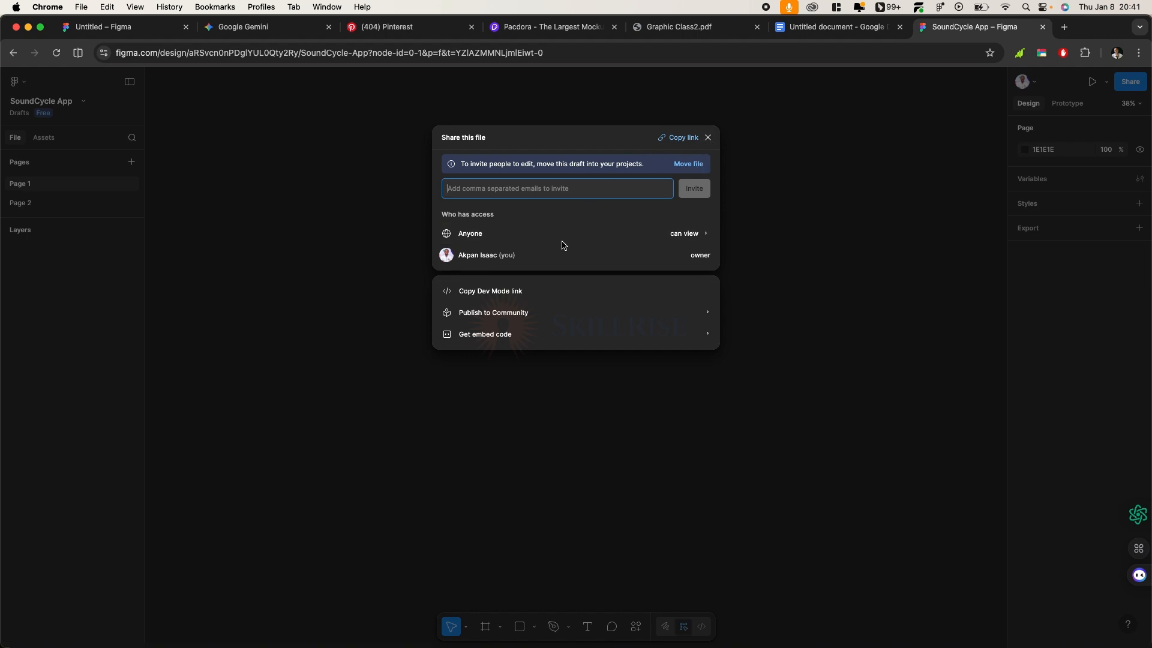
left_click(709, 139)
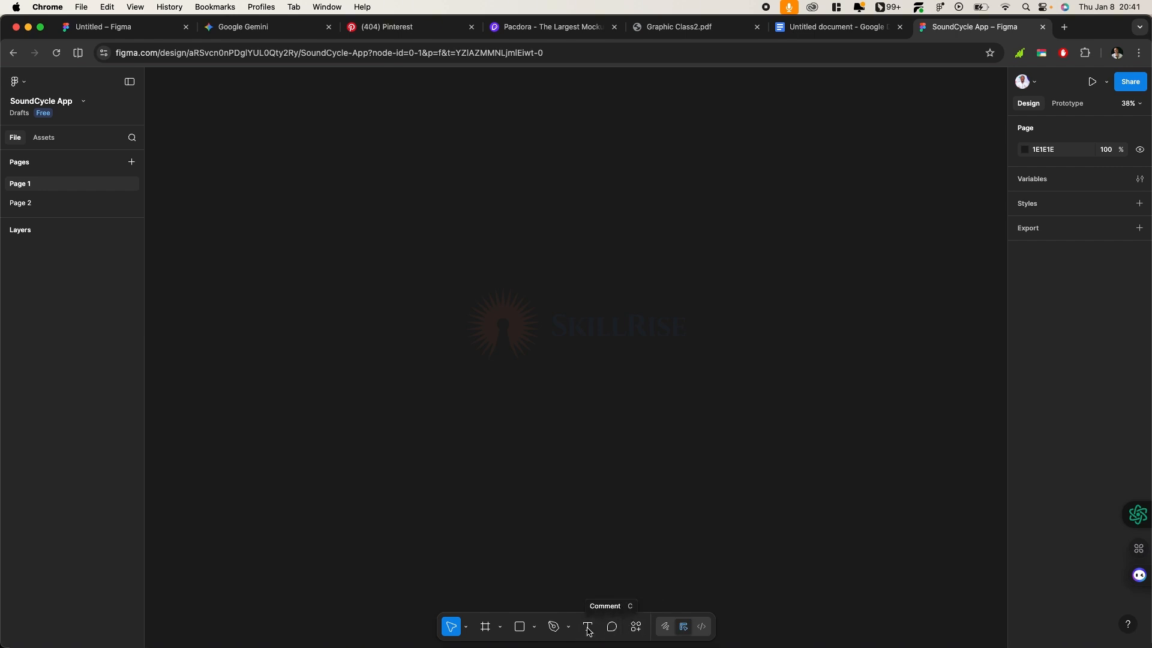
Examine the tool variants grouped with the Move, Frame and Rectangle tools
left_click(466, 630)
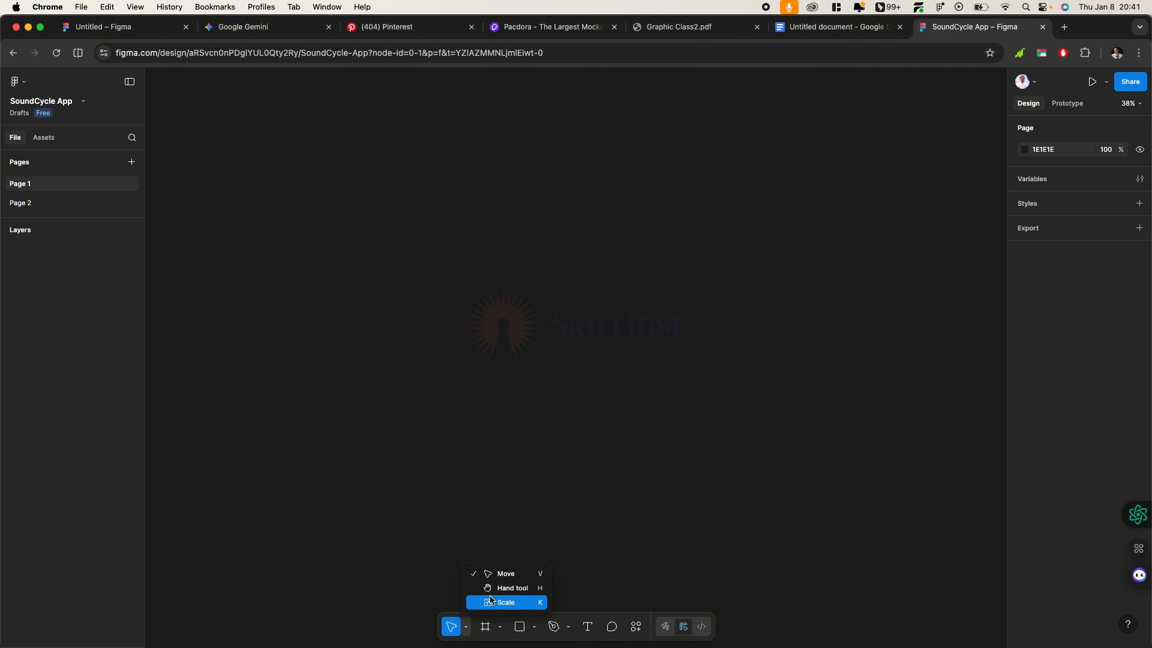
left_click(507, 628)
left_click(499, 628)
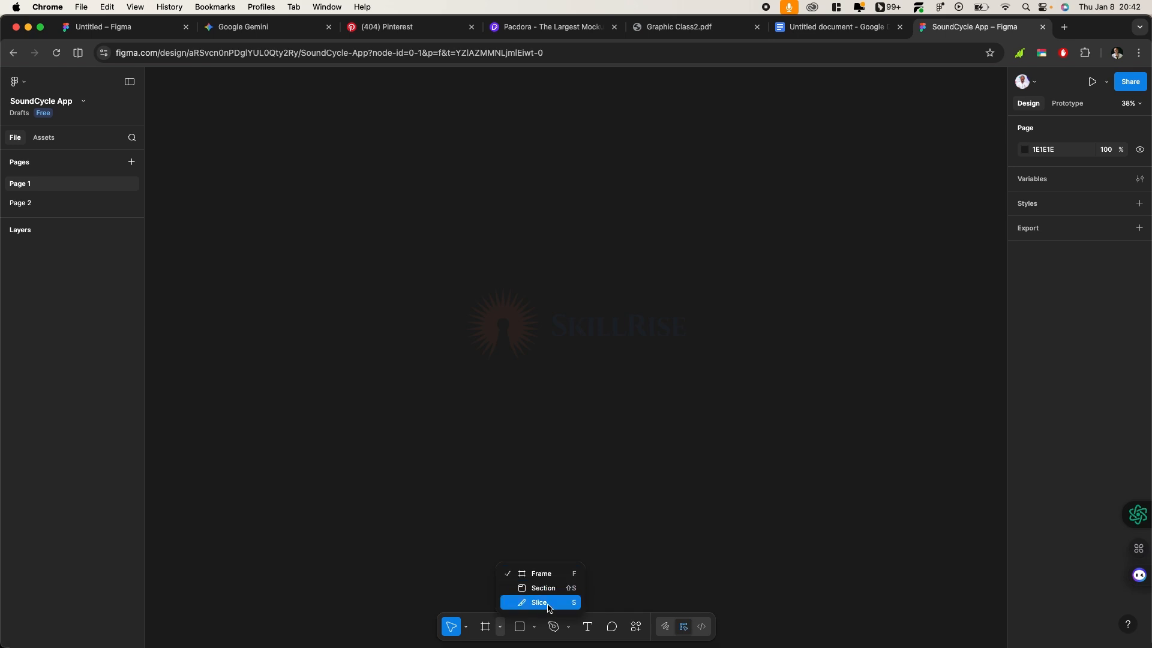
left_click(532, 631)
left_click(534, 628)
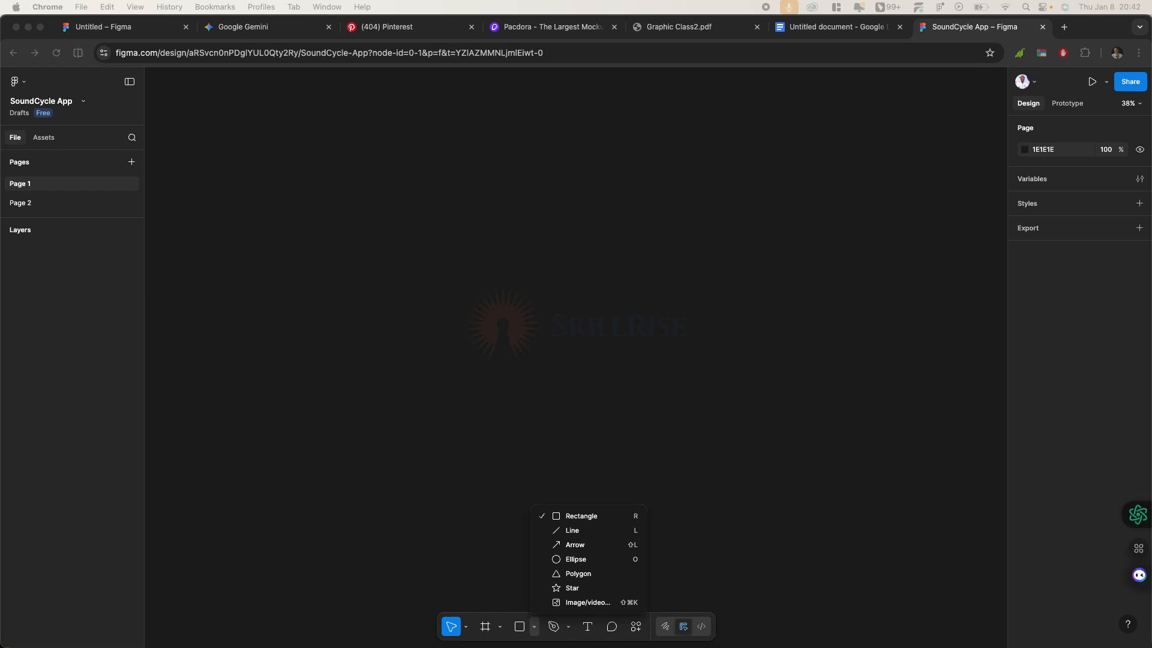
left_click(630, 336)
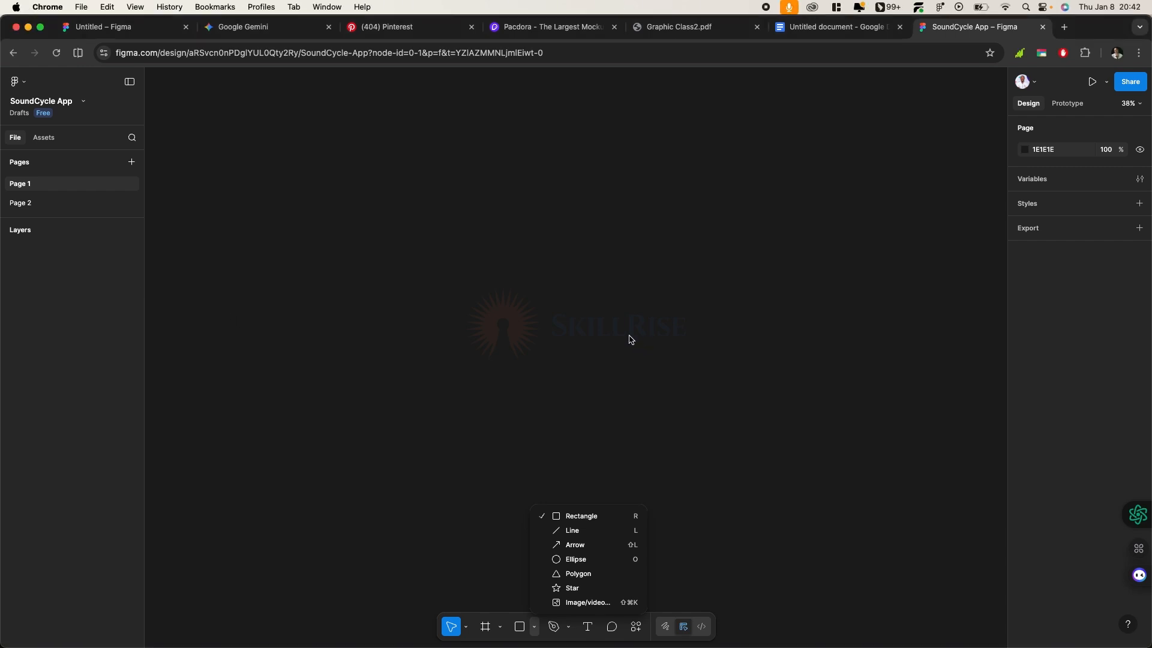
left_click(584, 461)
Draw a closed curved freeform shape about 631 by 812 with the Pen tool and give it a D9D9D9 fill
left_click(567, 628)
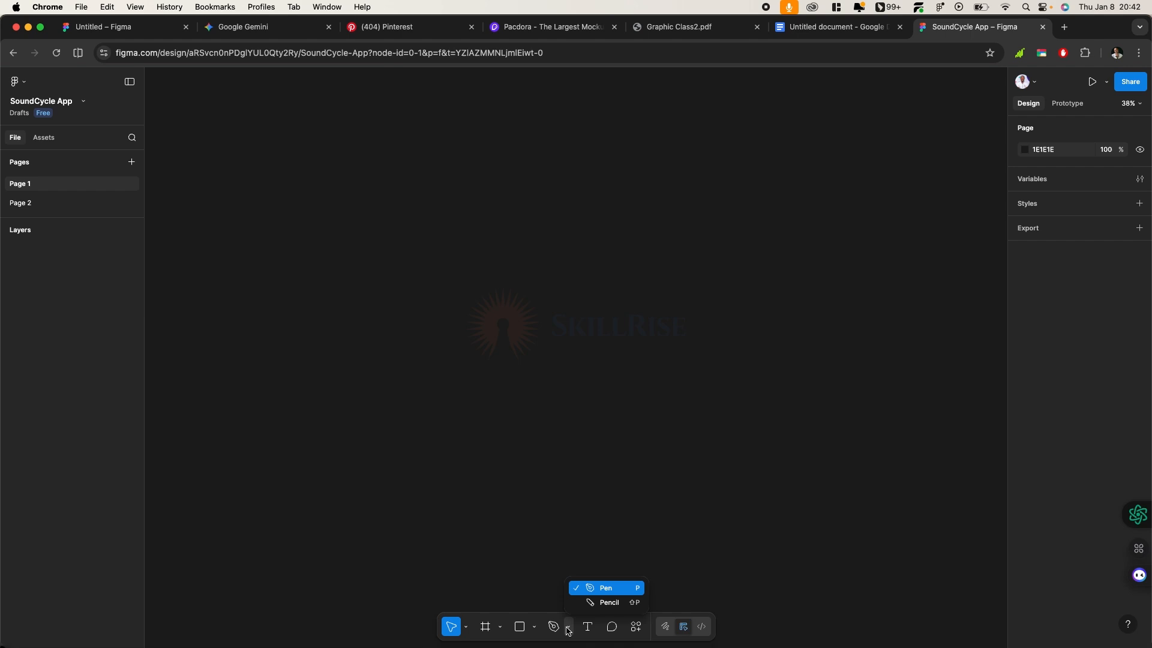
left_click(597, 592)
left_click(486, 427)
mouse_move(521, 337)
left_mouse_down()
mouse_move(578, 382)
mouse_move(556, 446)
mouse_move(486, 499)
left_mouse_up()
left_click_drag(486, 509, 468, 509)
left_click(449, 451)
left_click_drag(464, 451, 474, 445)
left_click(486, 430)
left_click(486, 428)
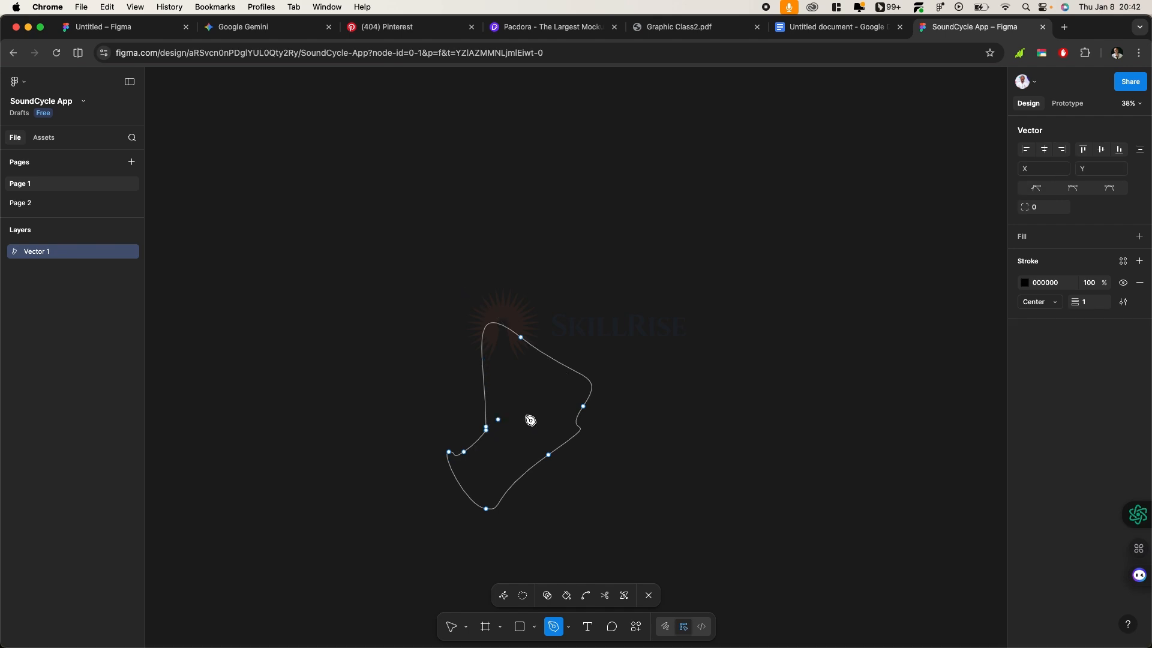
left_click(1026, 237)
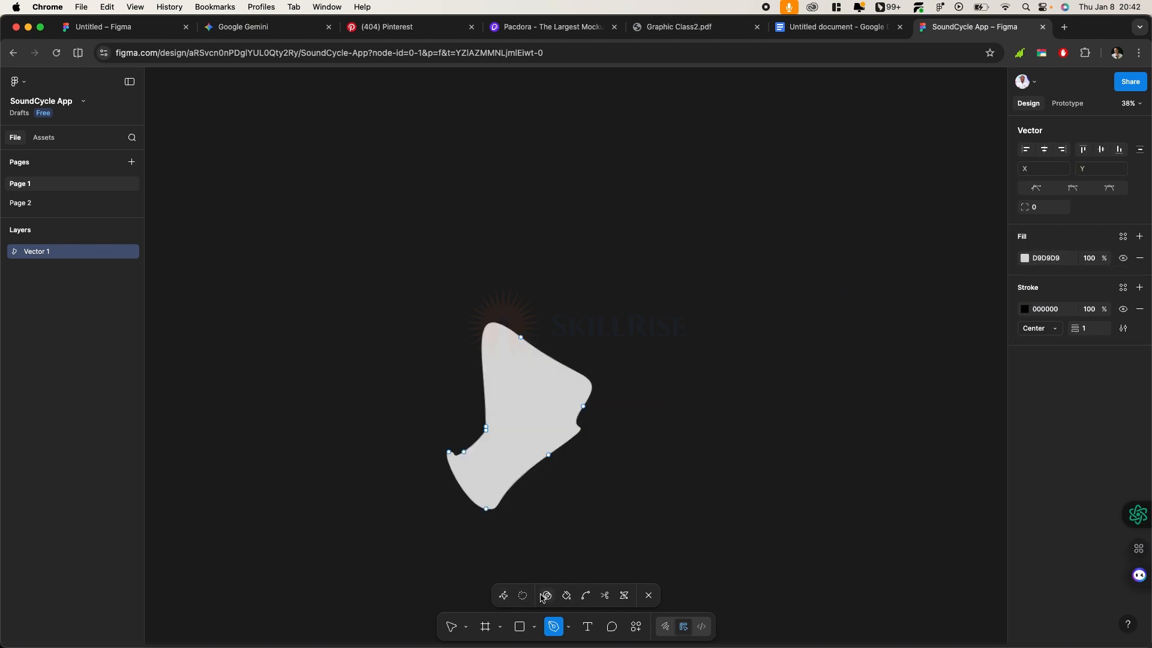
left_click(649, 596)
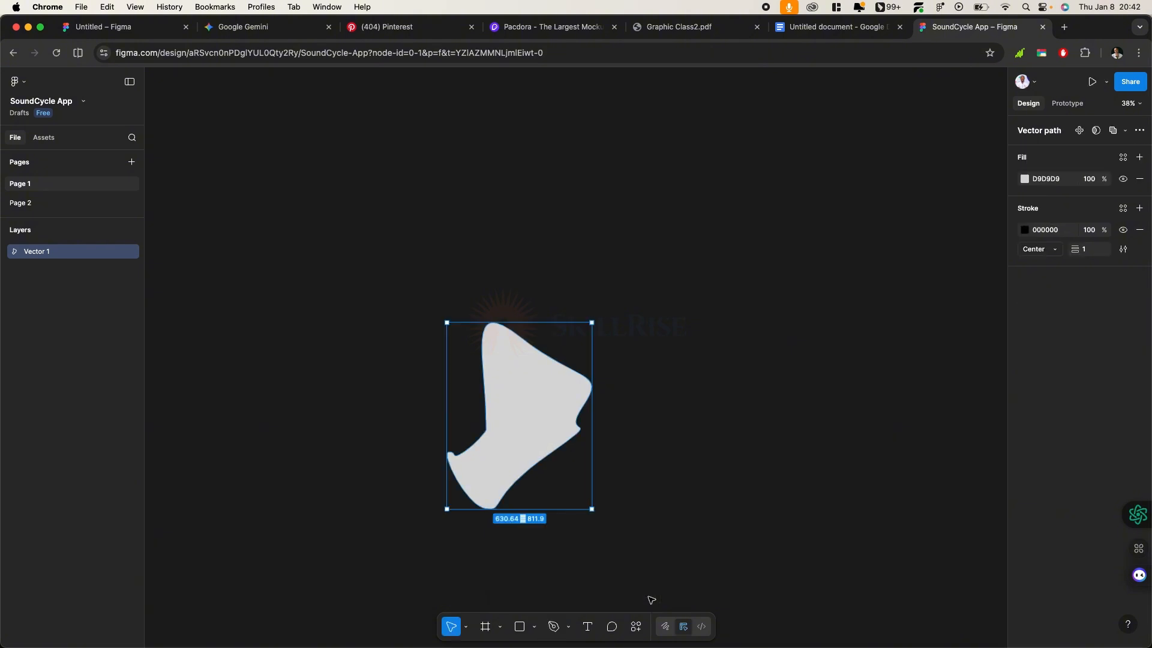
Add a text layer reading "Text" on the canvas beside the freeform shape
left_click(588, 626)
left_click(627, 346)
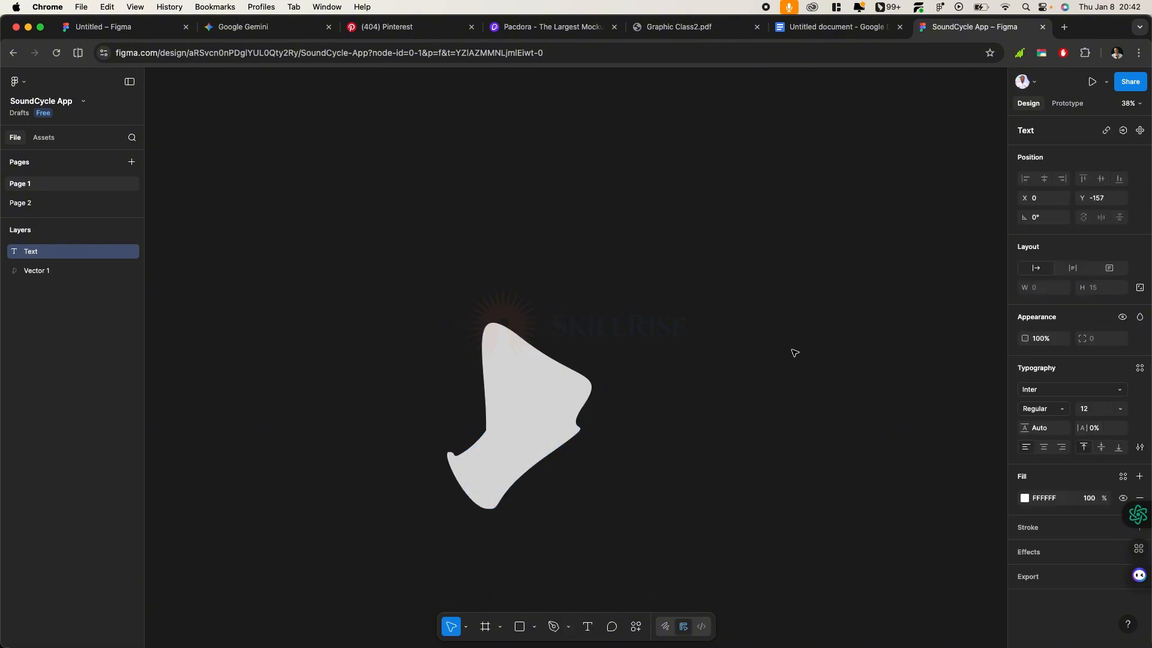
type("Text")
left_click(700, 298)
Enlarge the text layer proportionally with the Scale tool to about 389 by 231
scroll(640, 365, "up", 10)
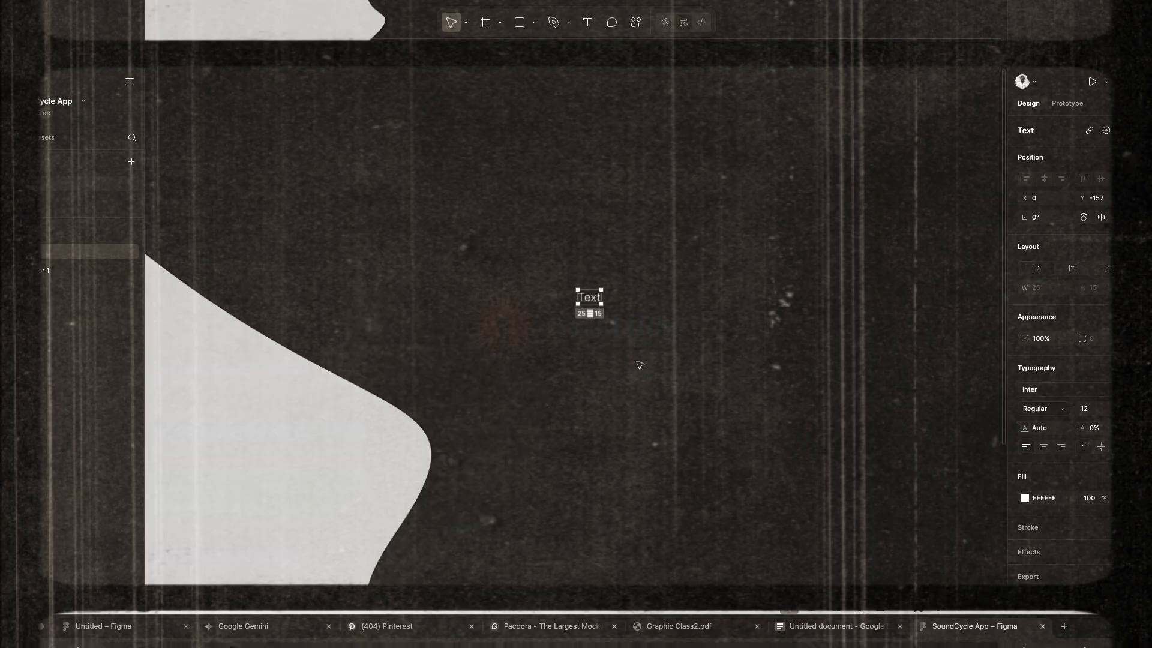
scroll(606, 349, "down", 3)
scroll(606, 349, "down", 5)
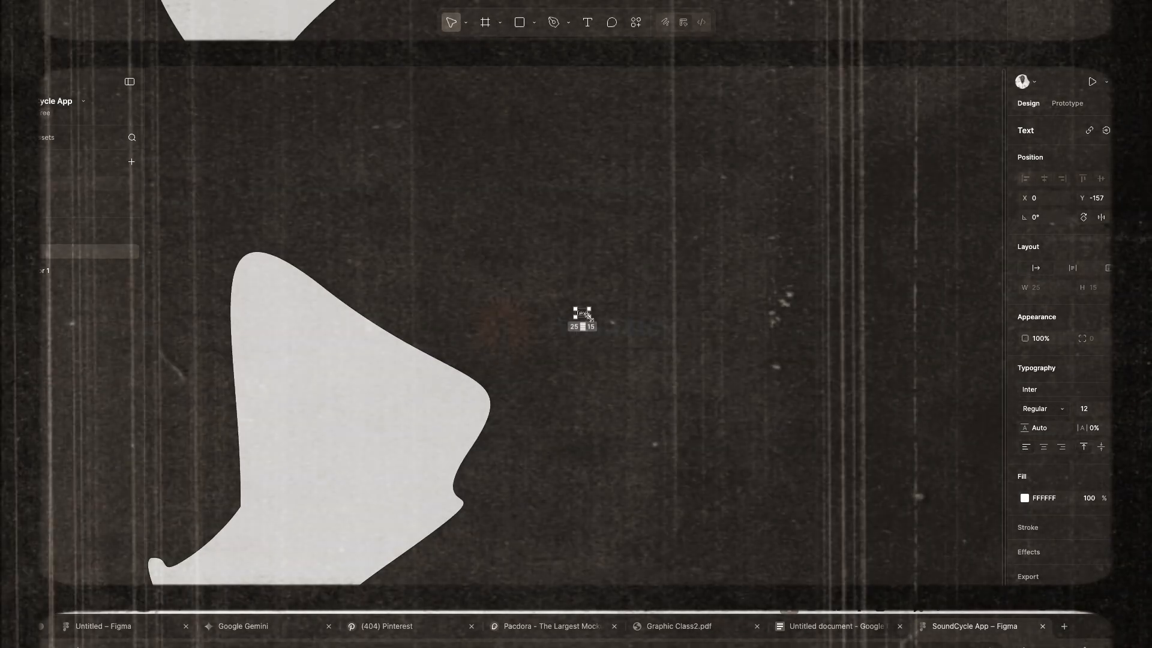
key("k")
left_click_drag(593, 318, 790, 416)
scroll(700, 393, "down", 4)
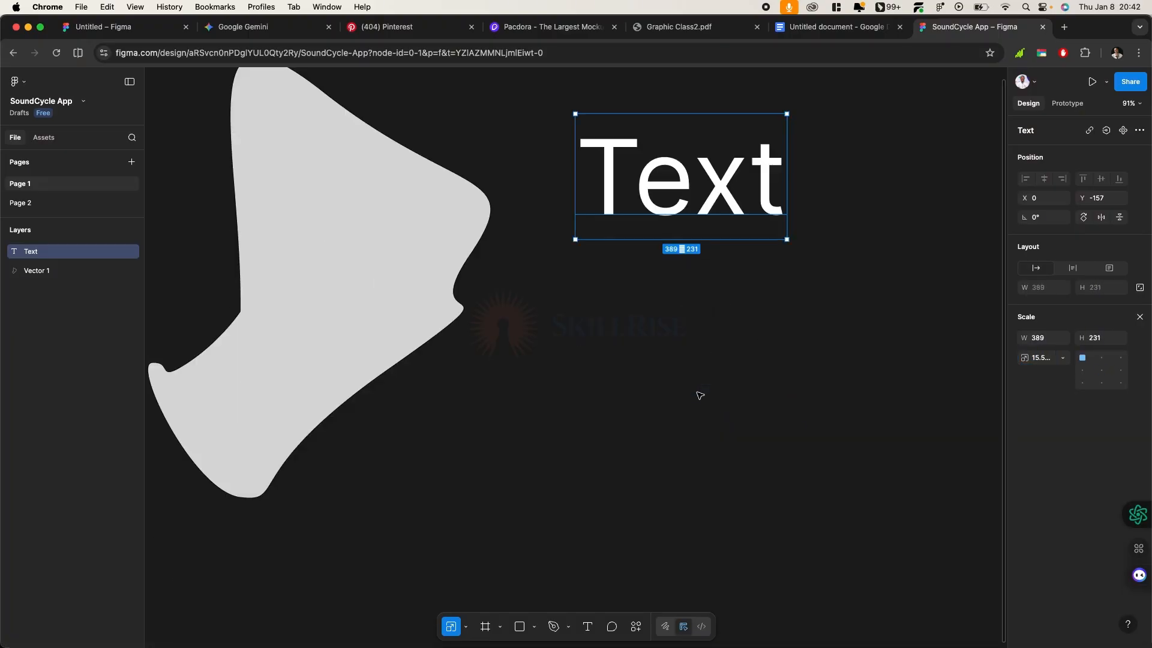
scroll(700, 394, "down", 5)
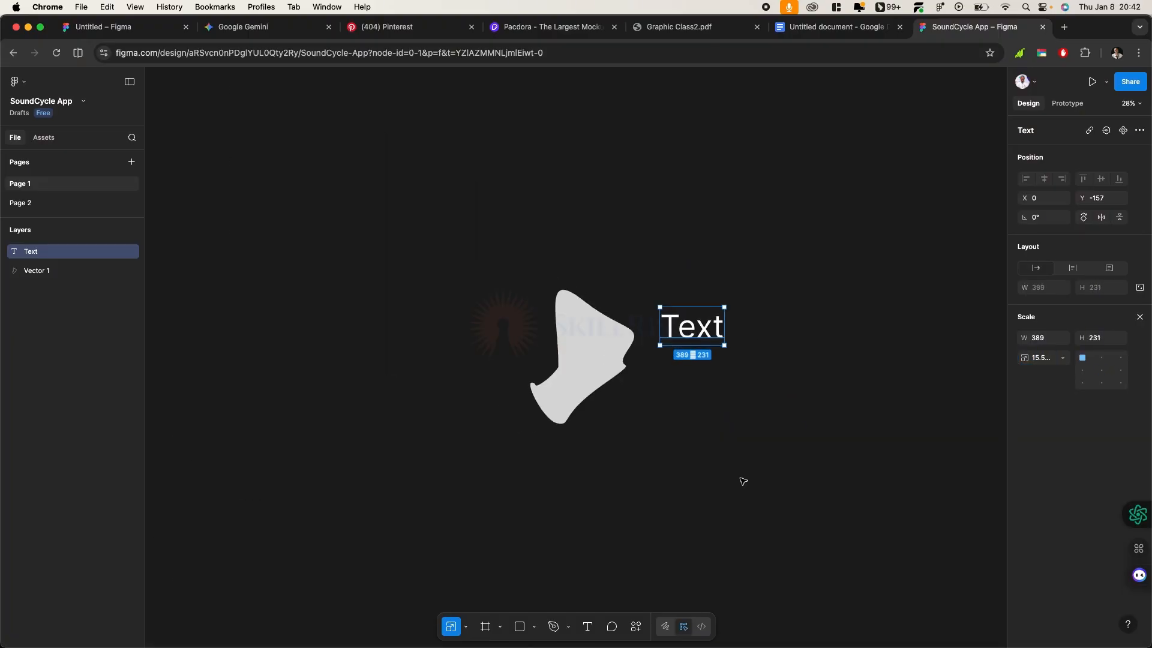
Activate the Comment tool to examine the file's comments view, and return to the Move tool
left_click(612, 627)
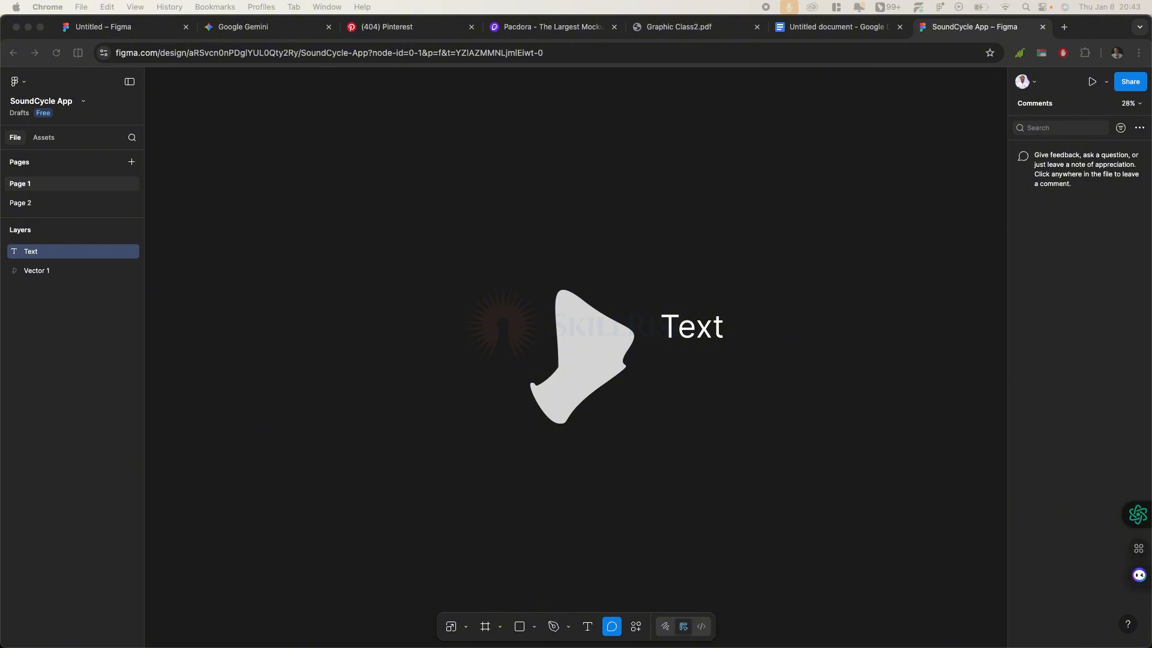
left_click(577, 352)
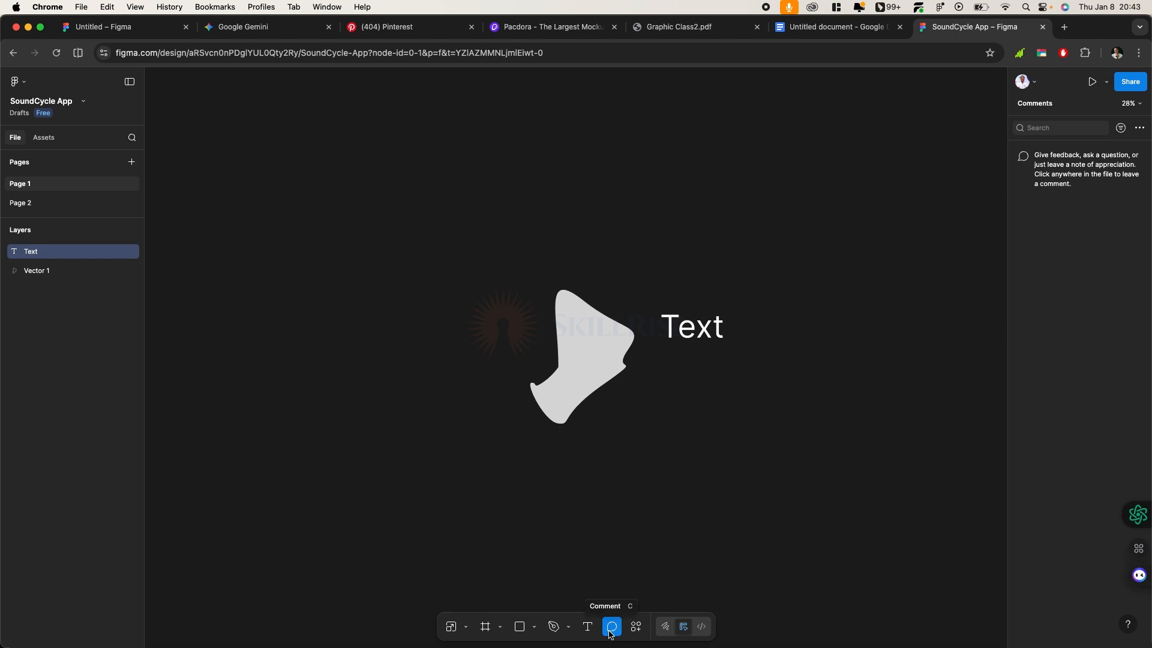
key("v")
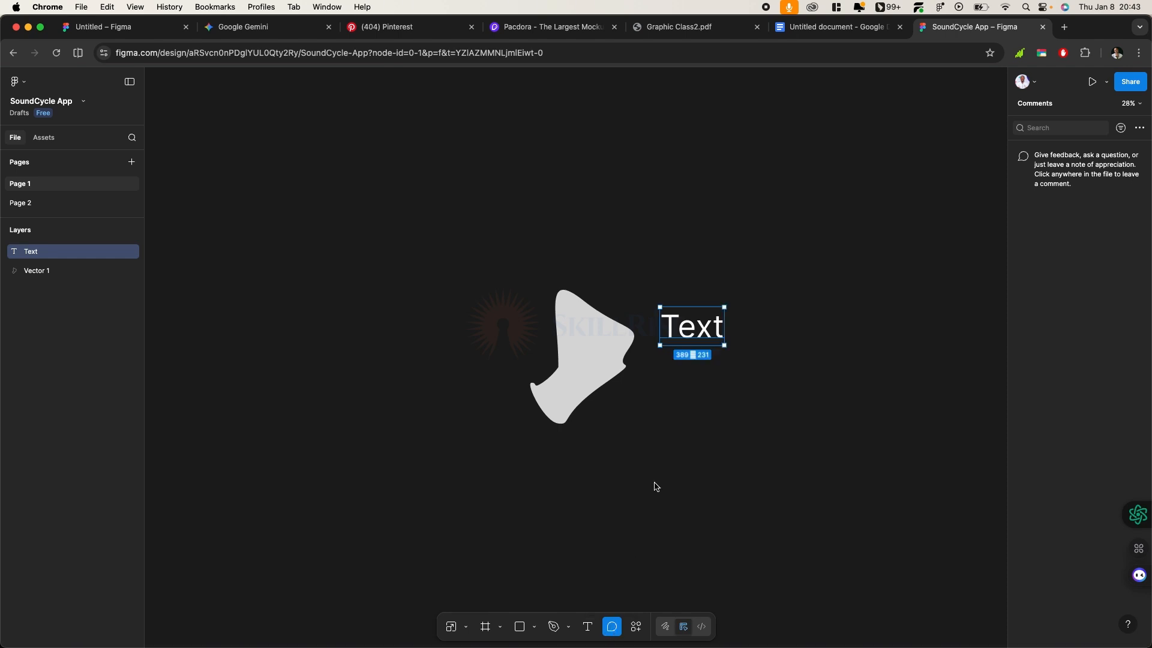
Post the comment "This is not needed for the project. Kindly take it out." on the freeform shape and allow browser notifications for replies
key("c")
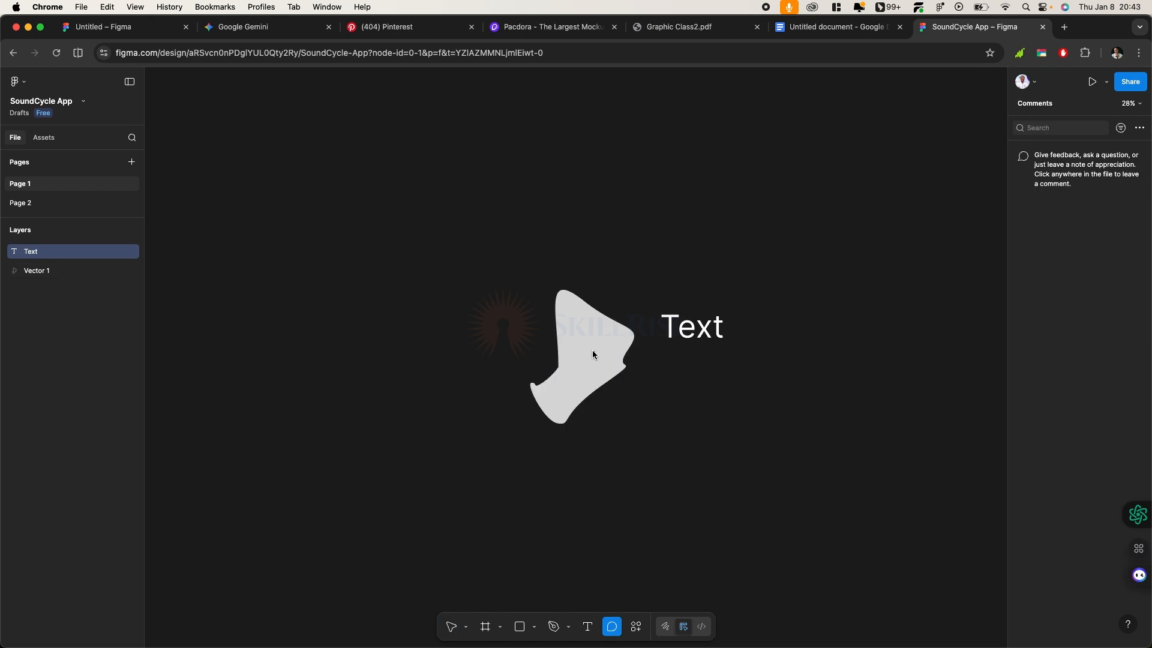
left_click(596, 350)
type("This i")
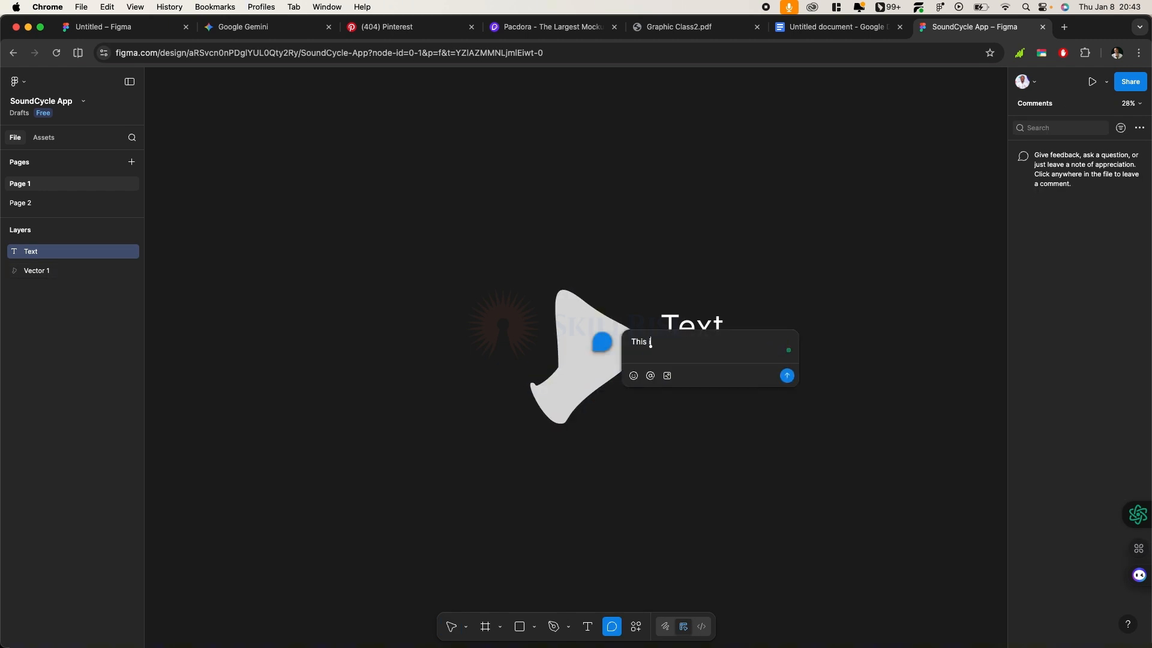
type("s not need")
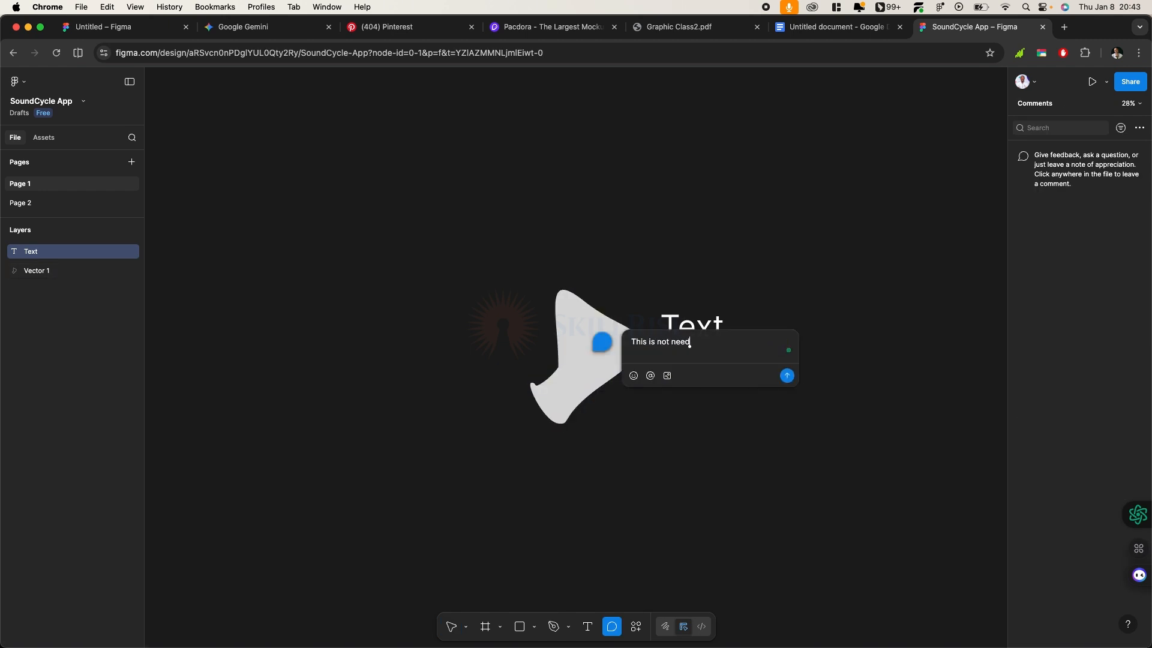
type("ed for the project")
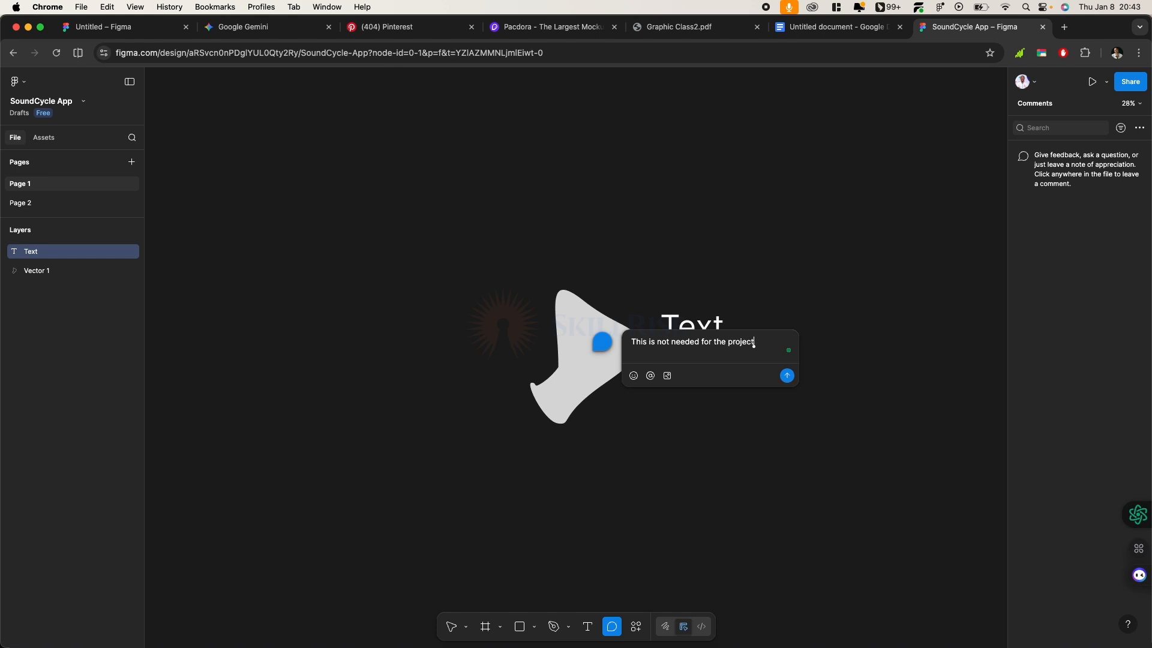
type(". Kindly ta")
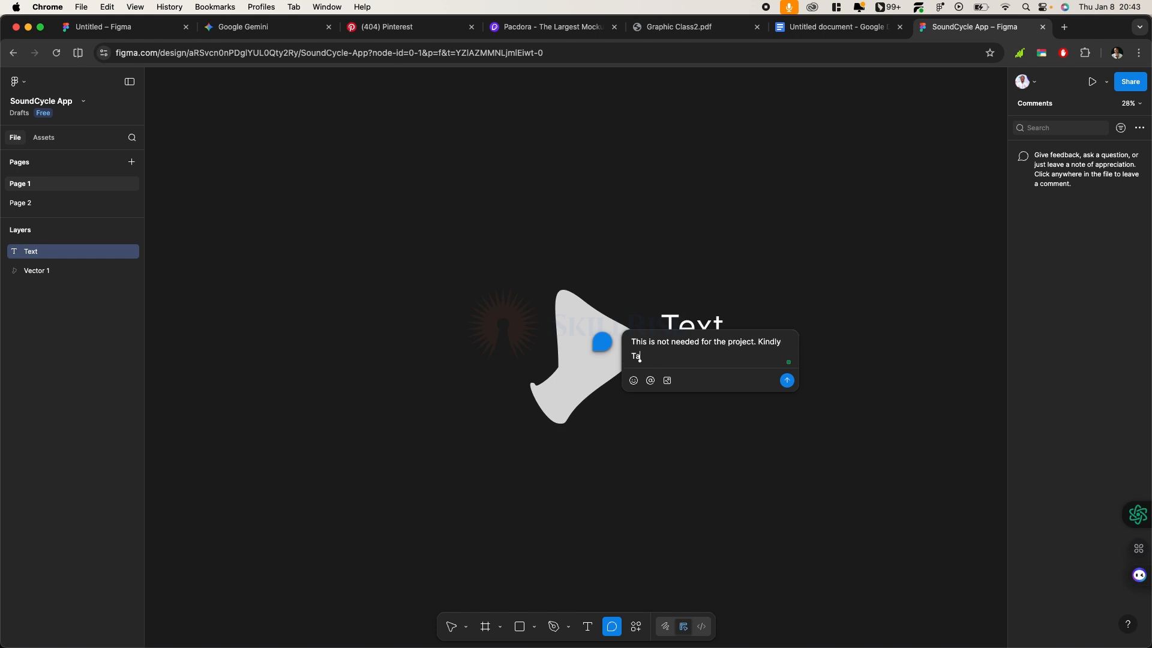
type("ke it out.")
key("Return")
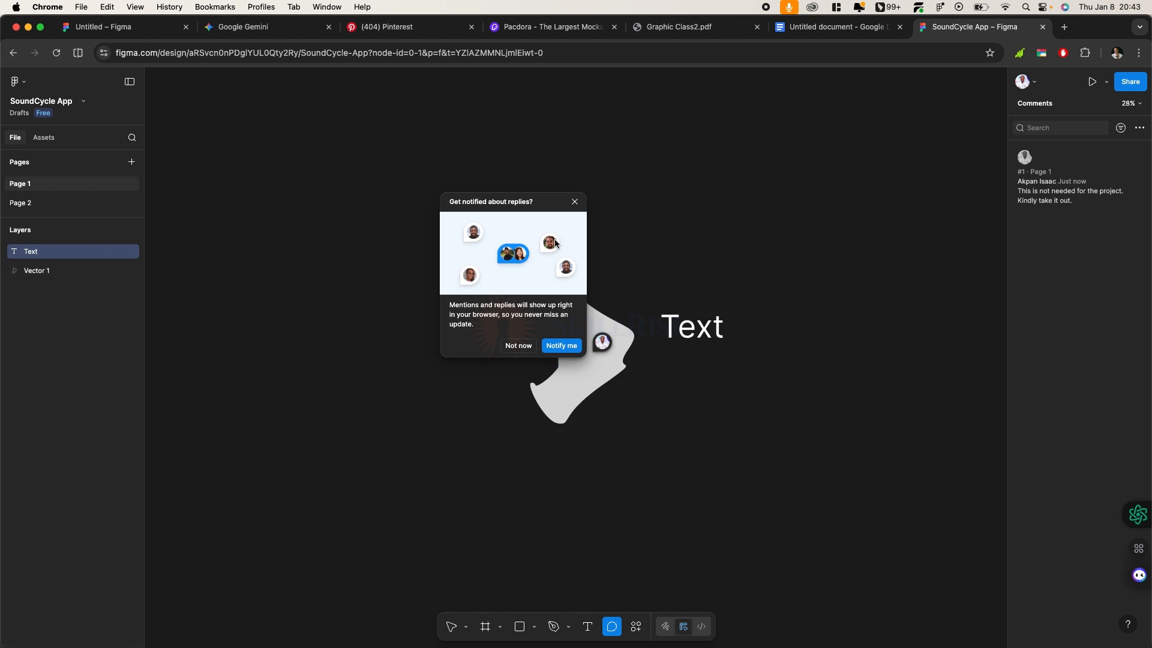
left_click(569, 350)
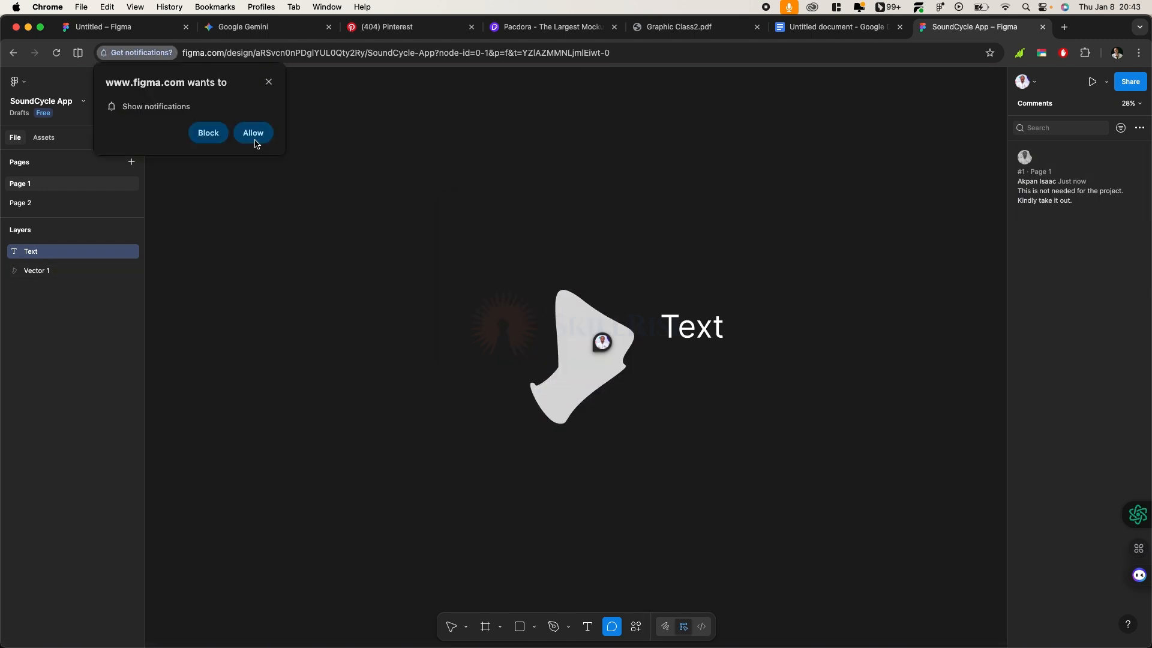
left_click(257, 137)
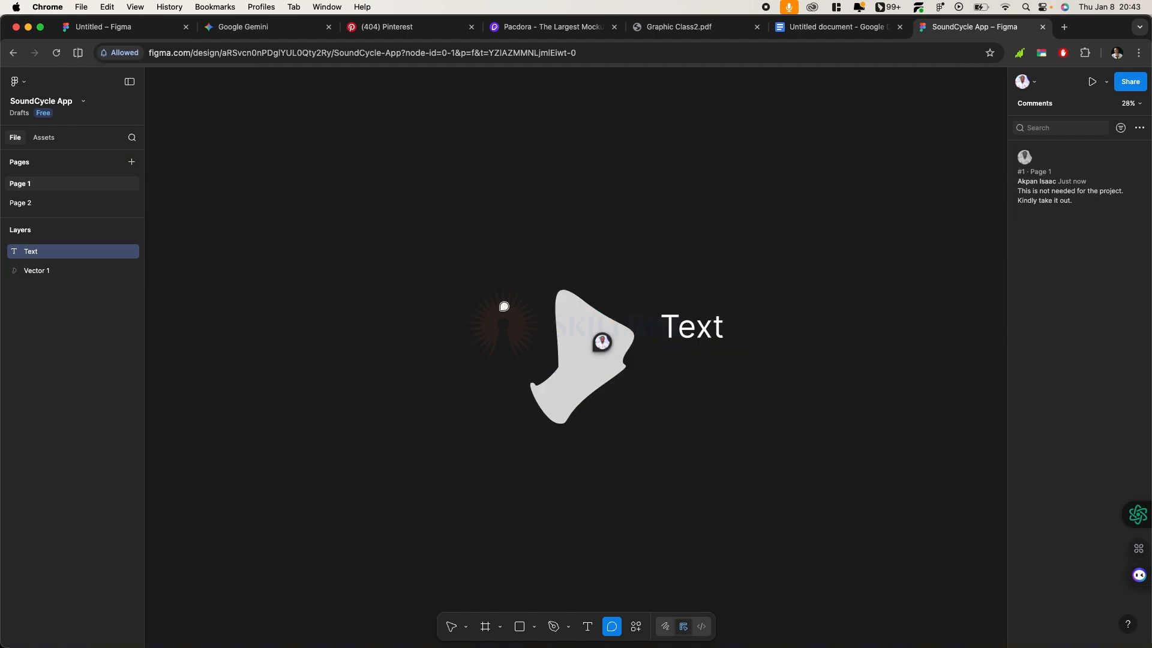
Open the Actions menu to examine its recent plugins and suggested commands, and close it
left_click(638, 634)
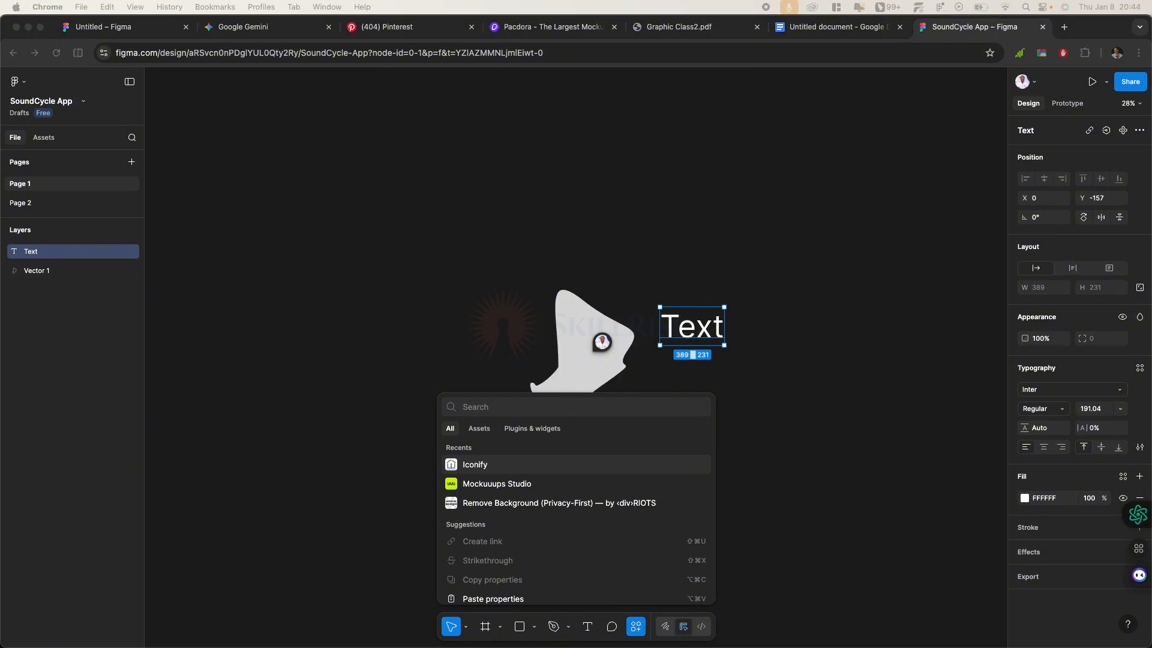
left_click(511, 291)
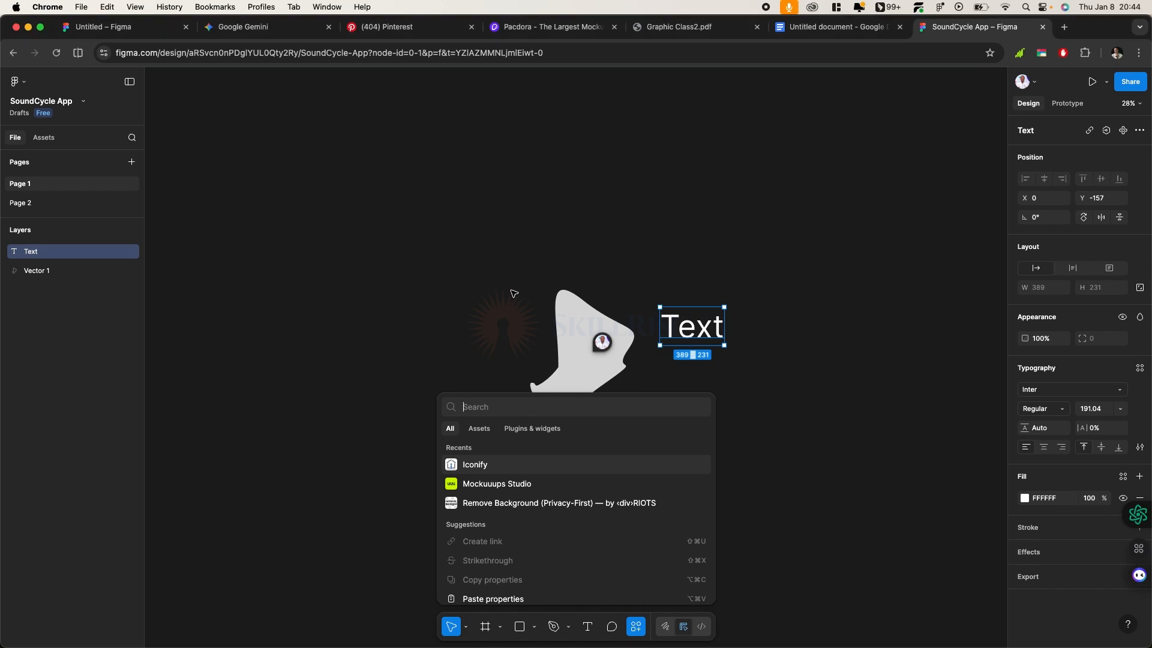
left_click(404, 245)
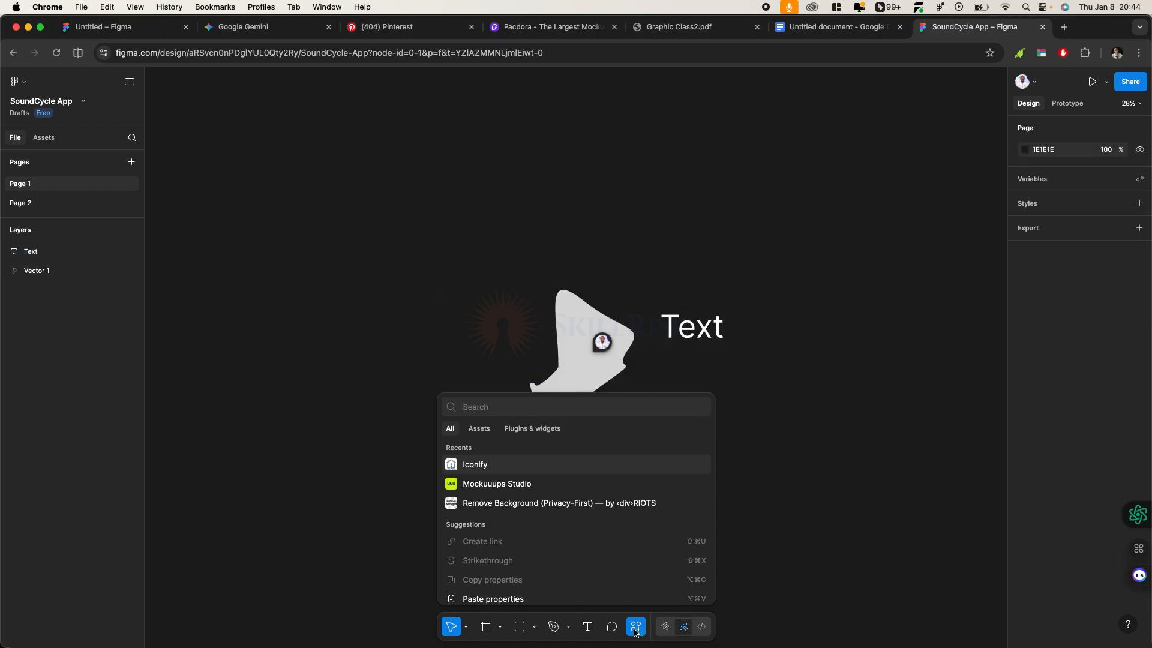
left_click(634, 631)
left_click(635, 631)
left_click(643, 621)
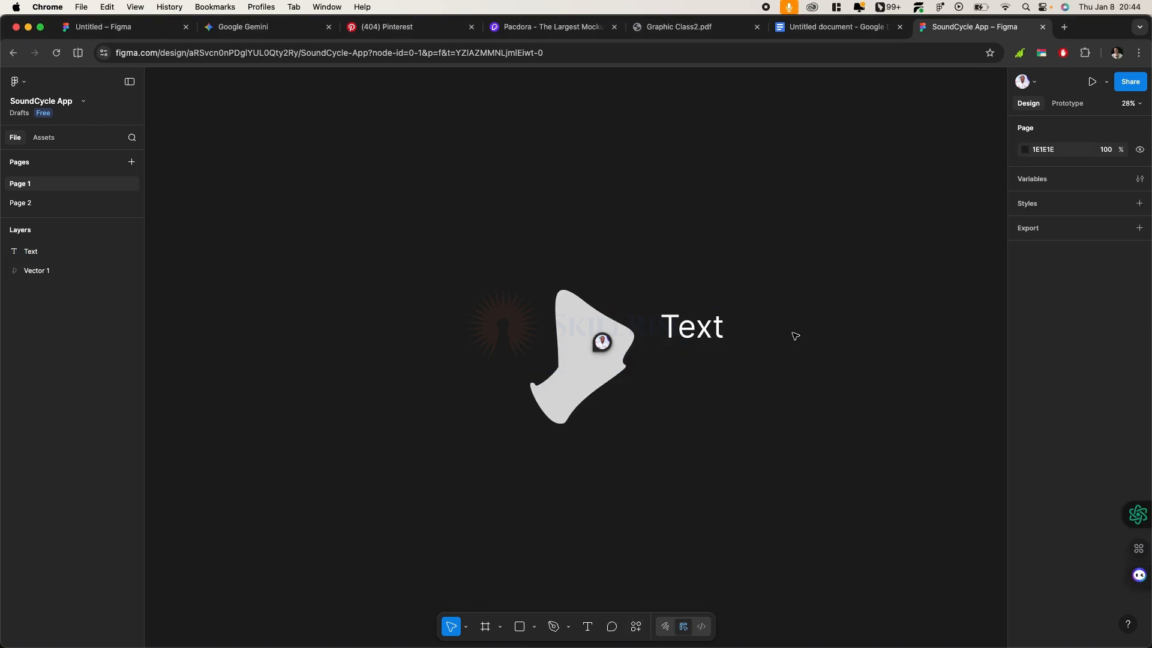
Select the freeform shape and the text layer together and delete both from Page 1
left_click_drag(407, 227, 860, 482)
left_click_drag(607, 367, 530, 359)
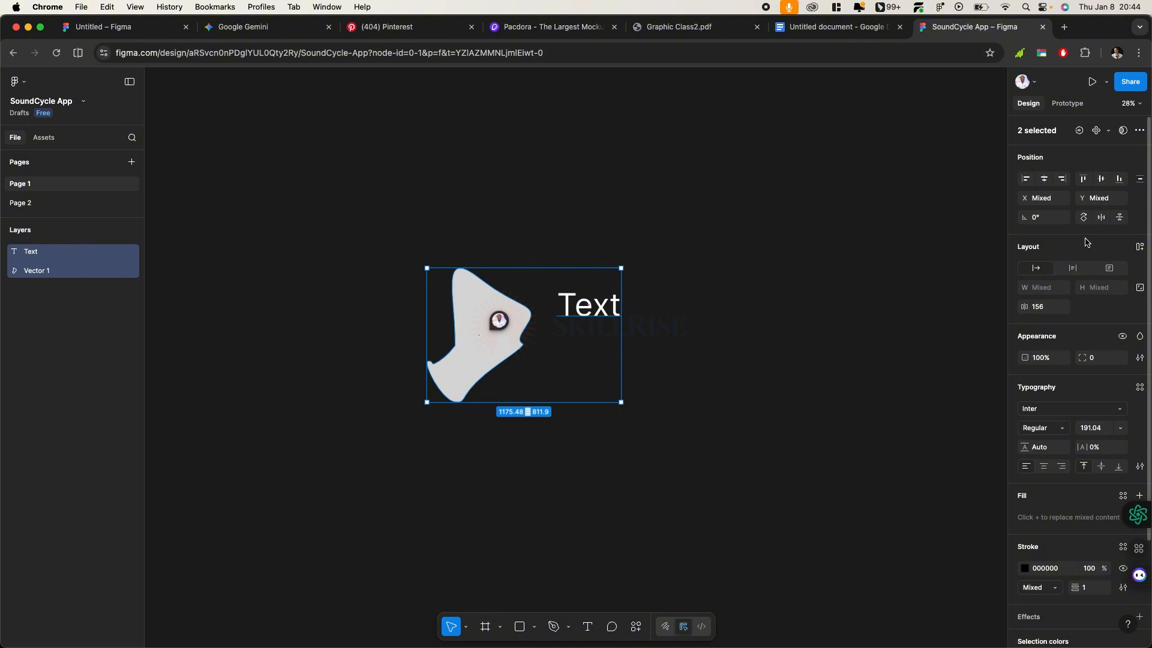
left_click_drag(387, 189, 695, 444)
key("Delete")
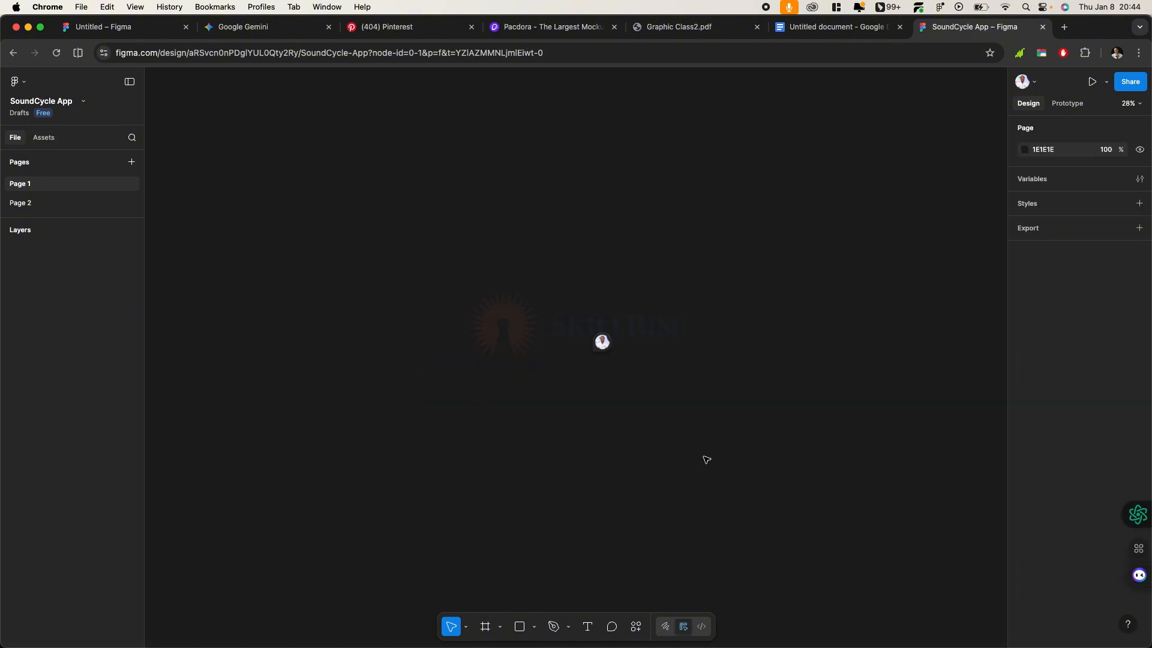
Open the comment remaining on the empty canvas and clear its pin
mouse_move(612, 348)
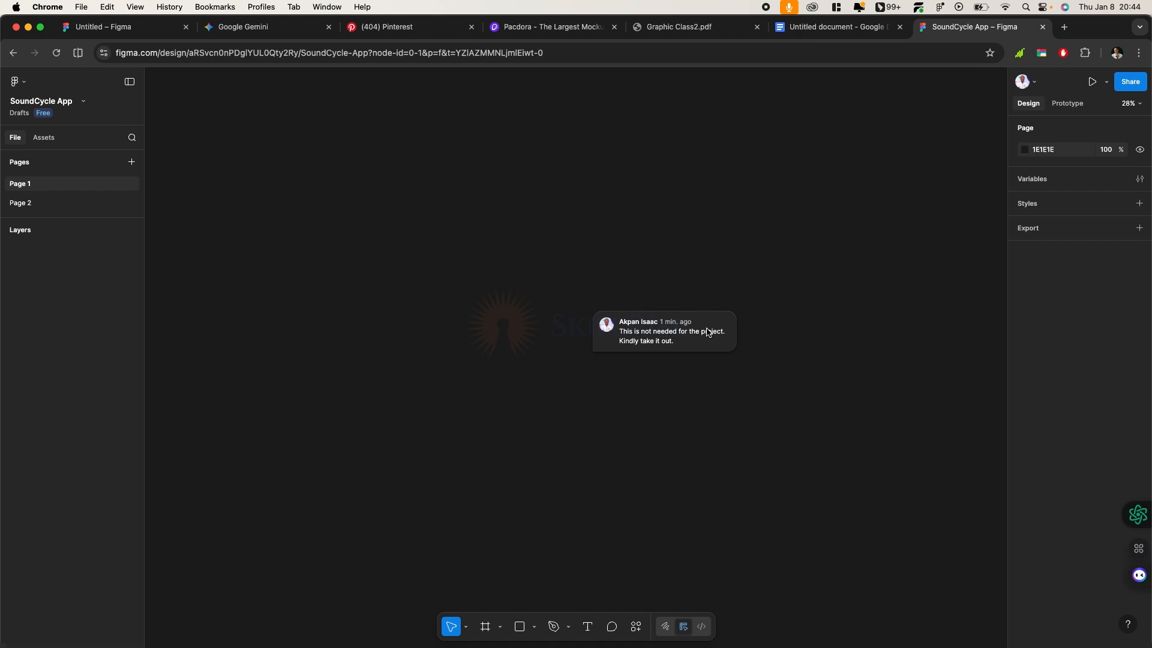
left_click(633, 330)
left_click(808, 331)
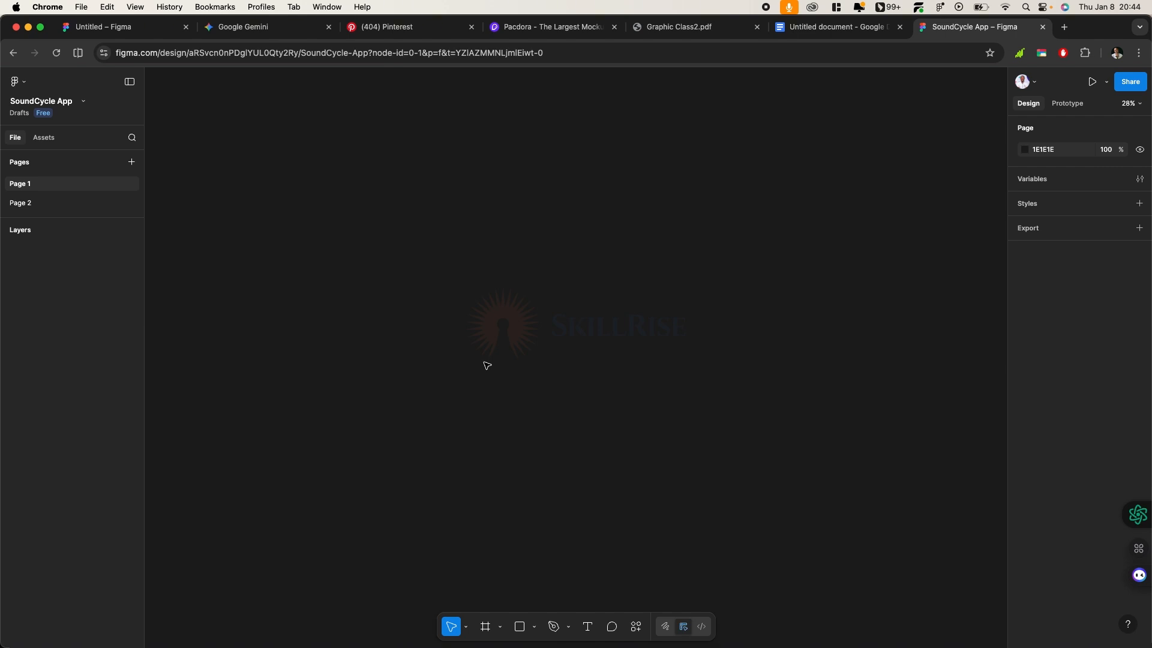
Activate the frame, shape, pen and text tools in turn to review what each one offers
left_click(486, 628)
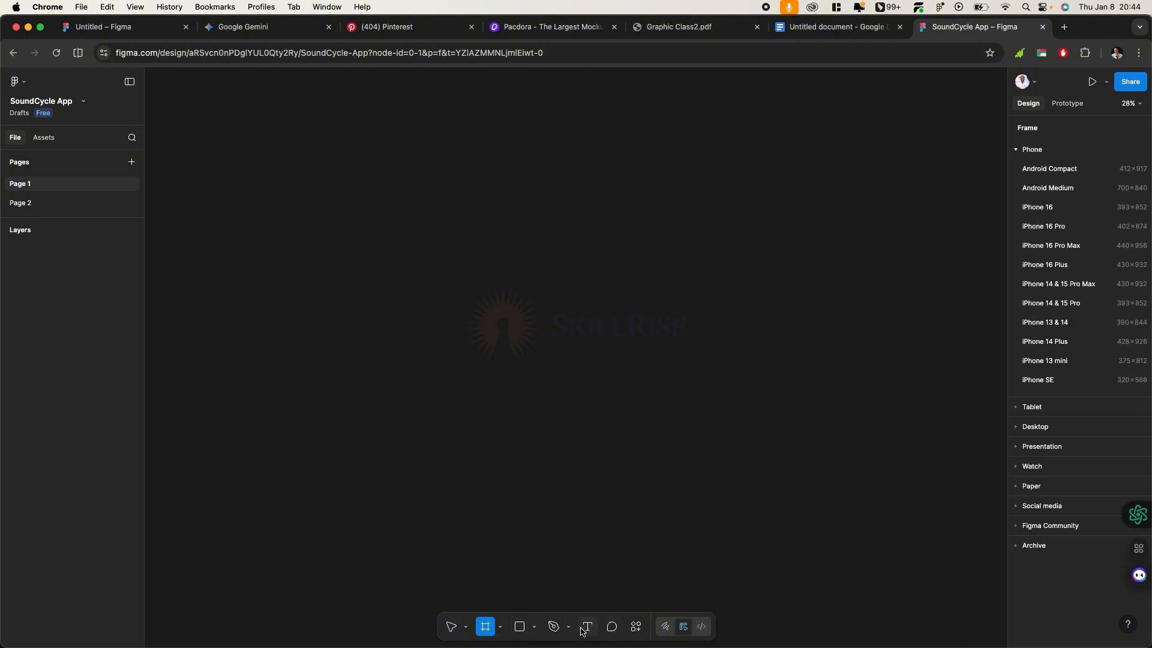
left_click(519, 627)
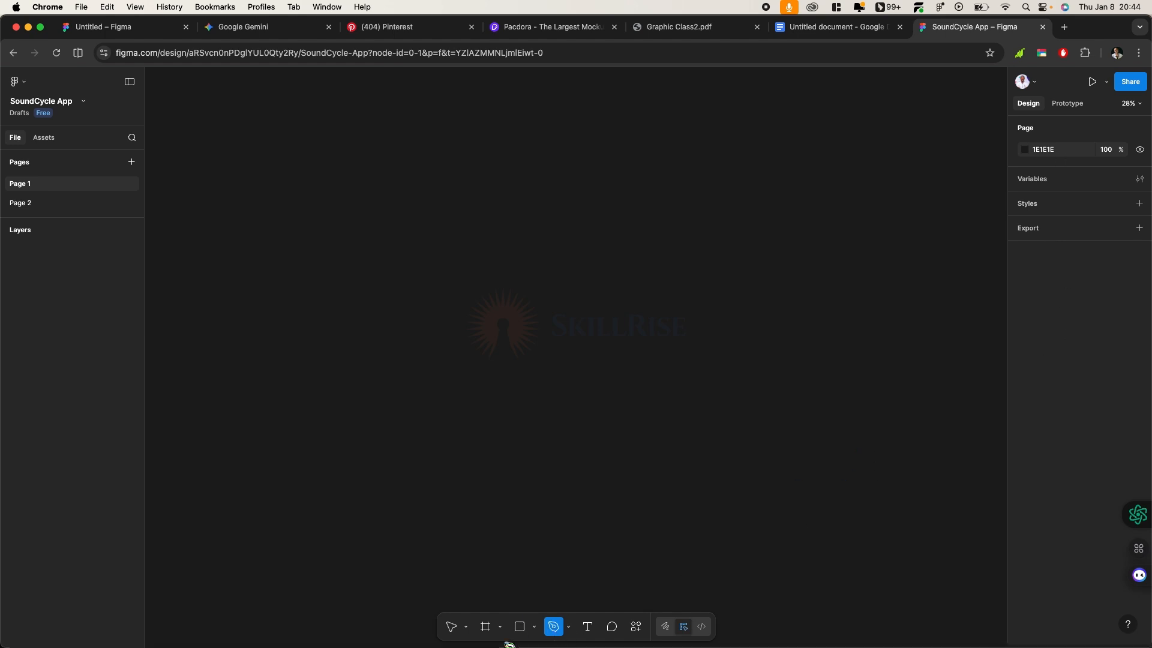
left_click(589, 628)
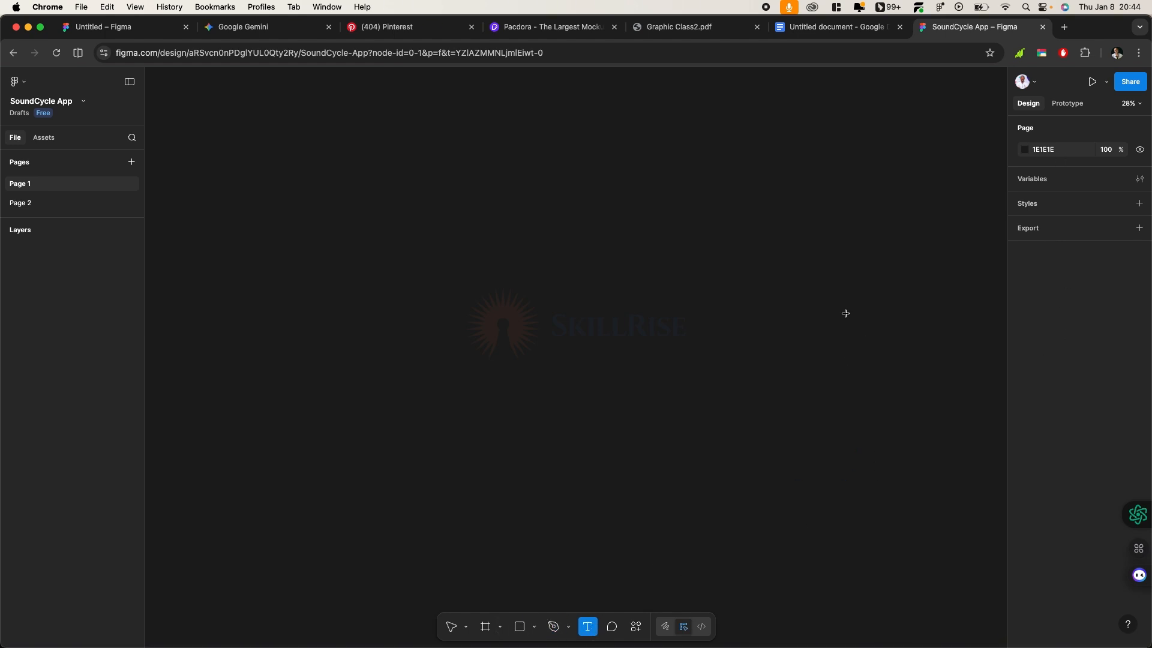
Examine the Frame tool's preset sizes in the Phone, Tablet, Desktop and Presentation categories
left_click(485, 627)
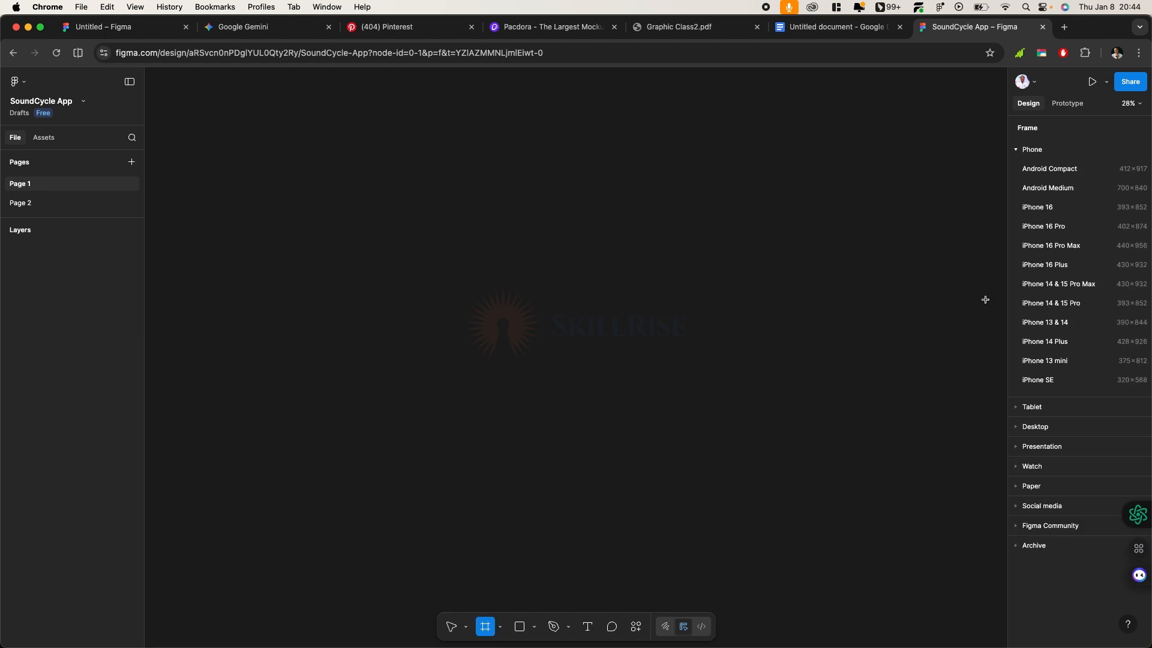
left_click(1020, 150)
left_click(1029, 152)
left_click(1021, 150)
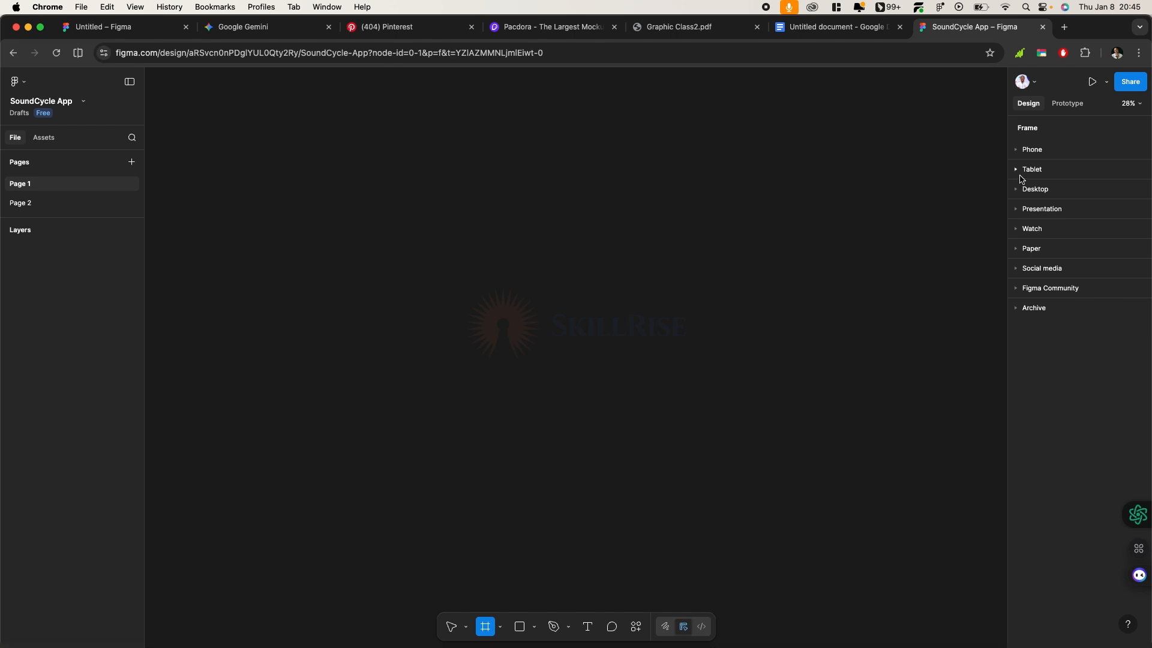
left_click(1020, 170)
left_click(1021, 170)
left_click(1018, 189)
left_click(1018, 189)
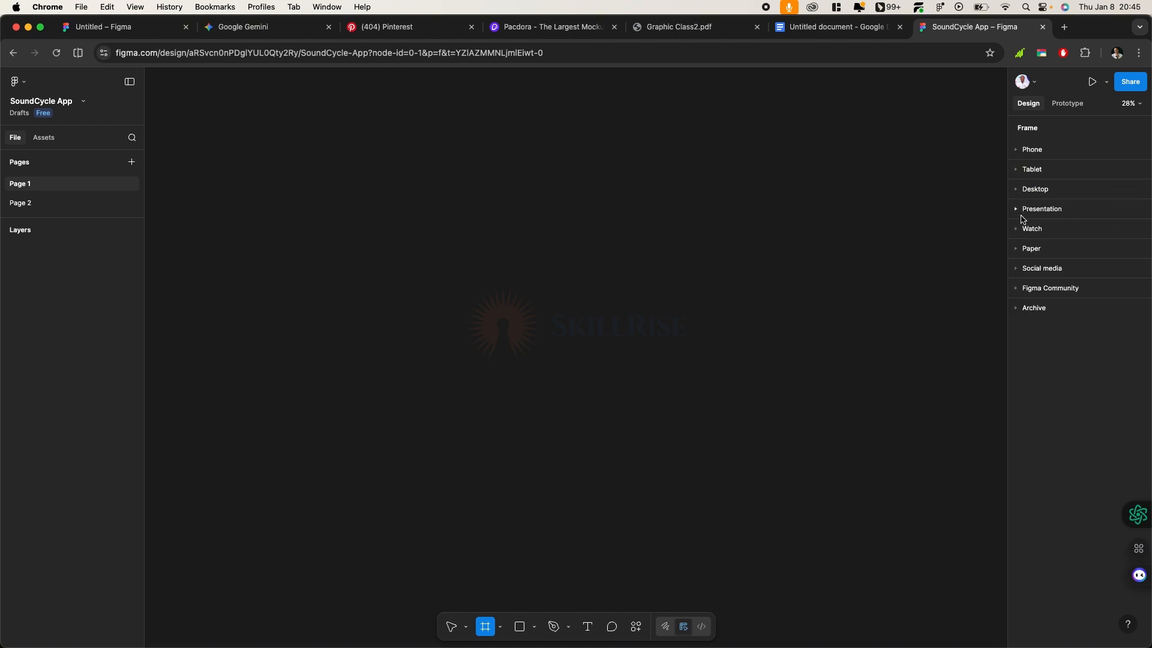
left_click(1020, 210)
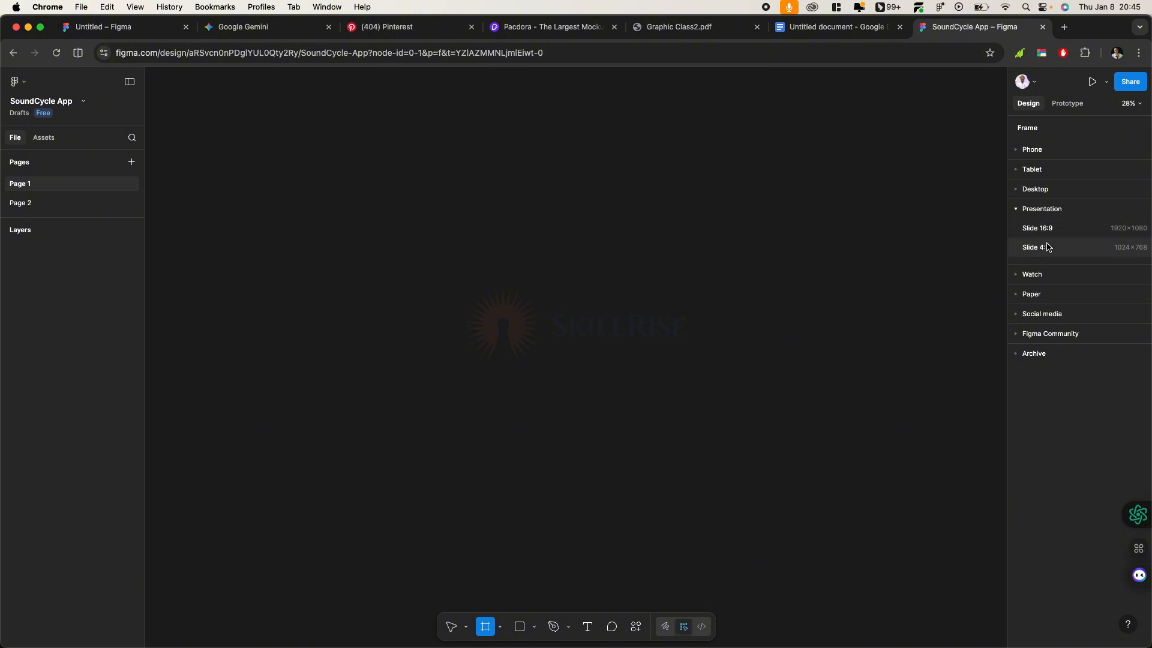
left_click(1019, 210)
Examine the frame preset sizes in the Watch, Paper, Social media and Figma Community categories
left_click(1018, 230)
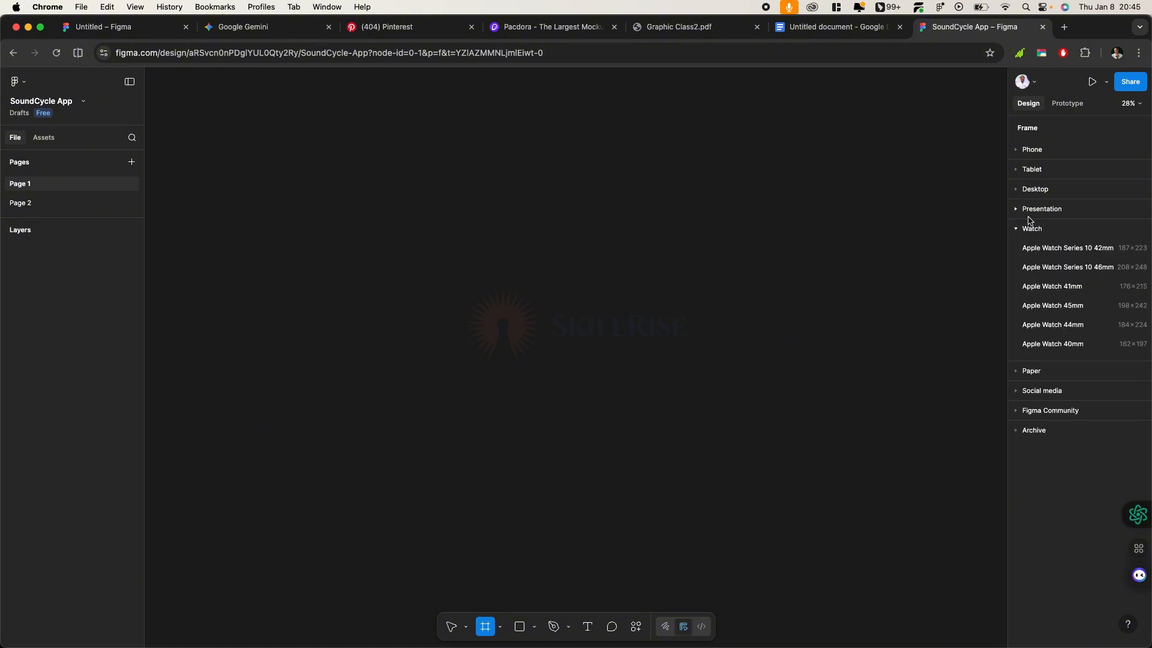
left_click(1018, 229)
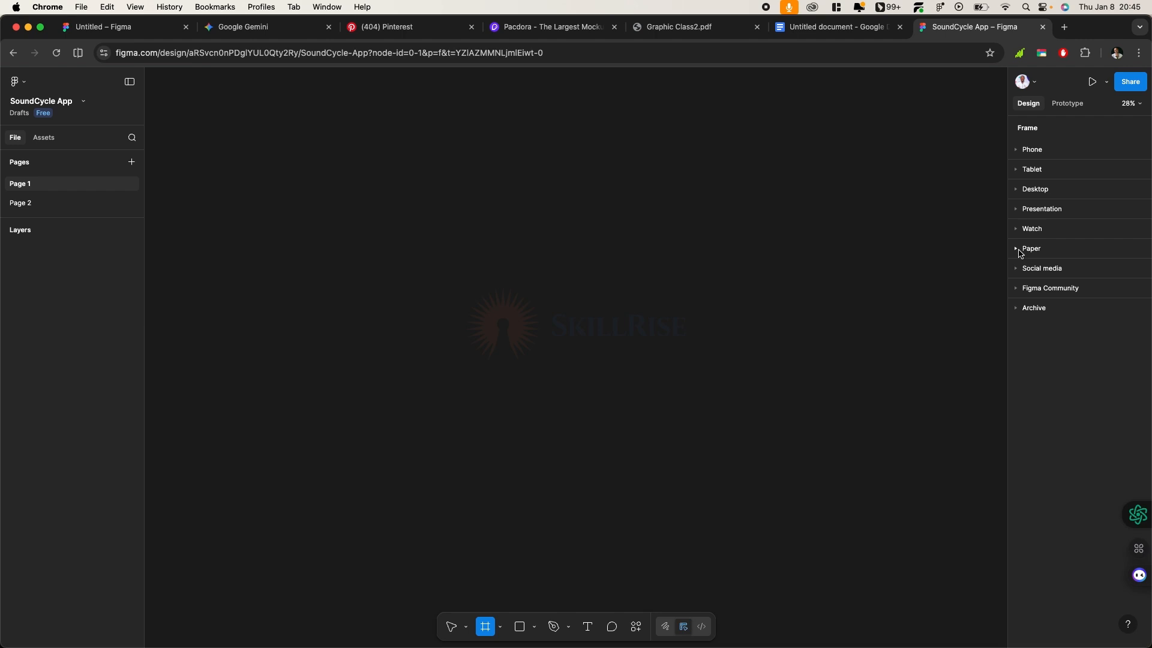
left_click(1018, 250)
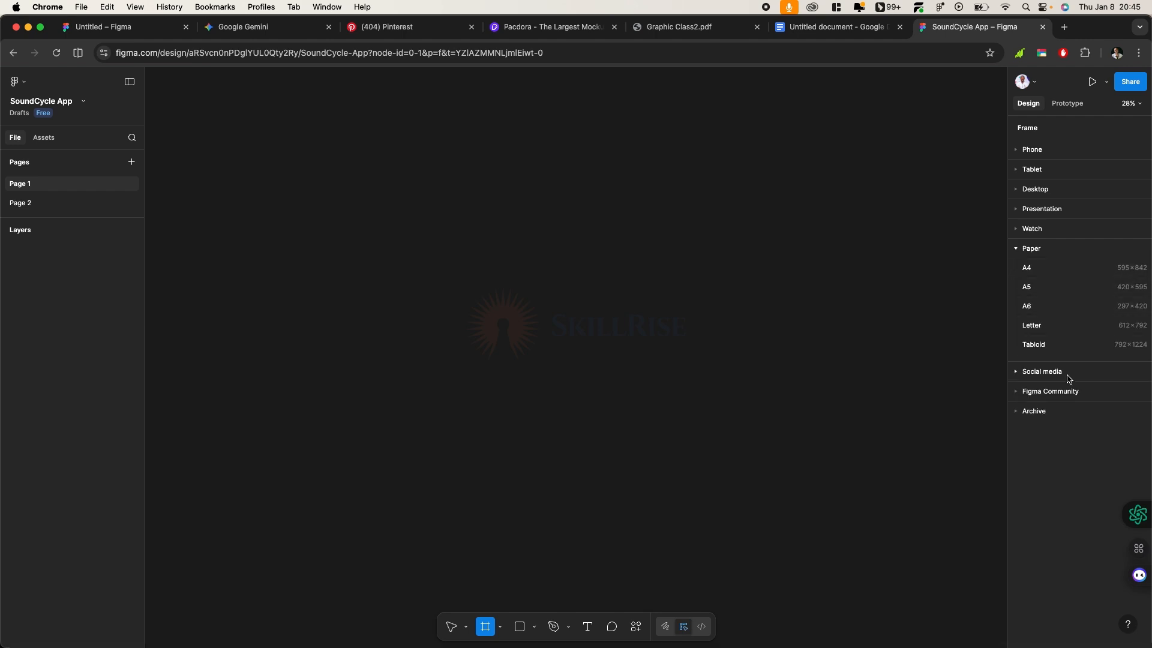
left_click(1021, 375)
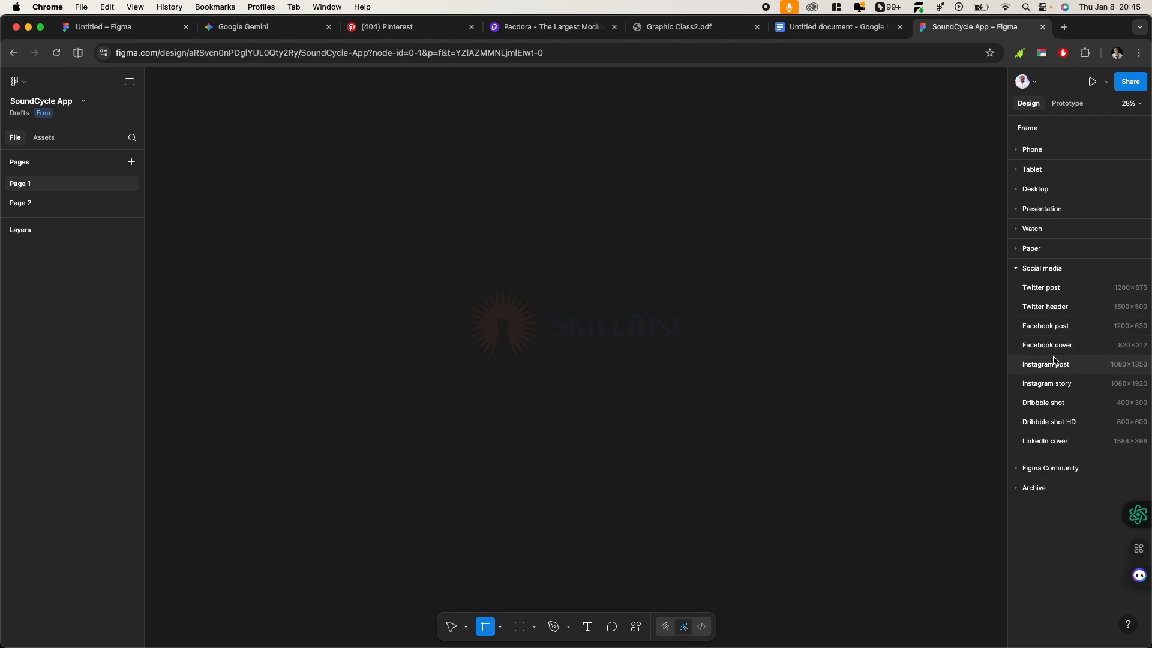
left_click(1020, 270)
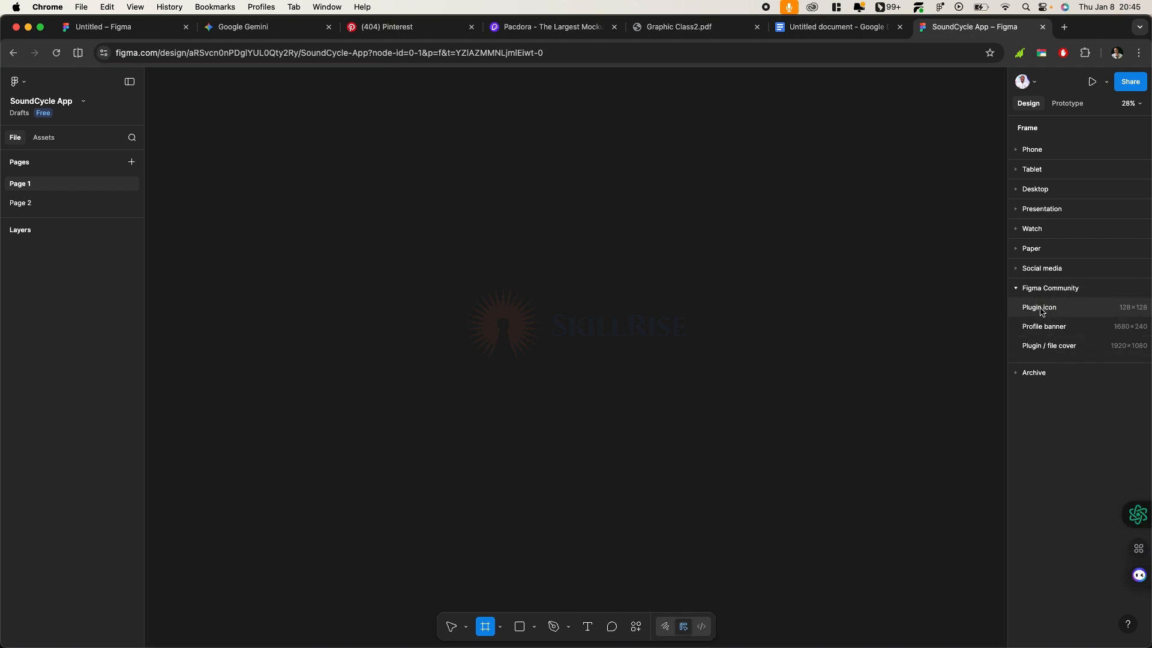
left_click(1028, 289)
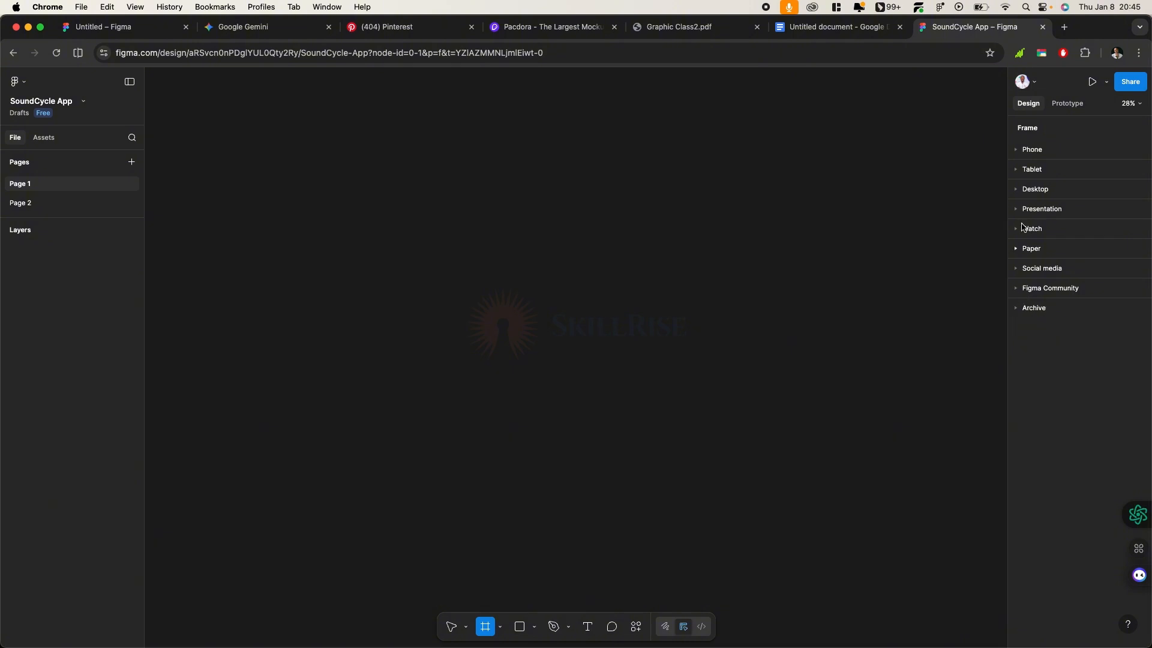
Create an A4 frame of 595 by 842 from the paper presets and deselect it
left_click(1021, 248)
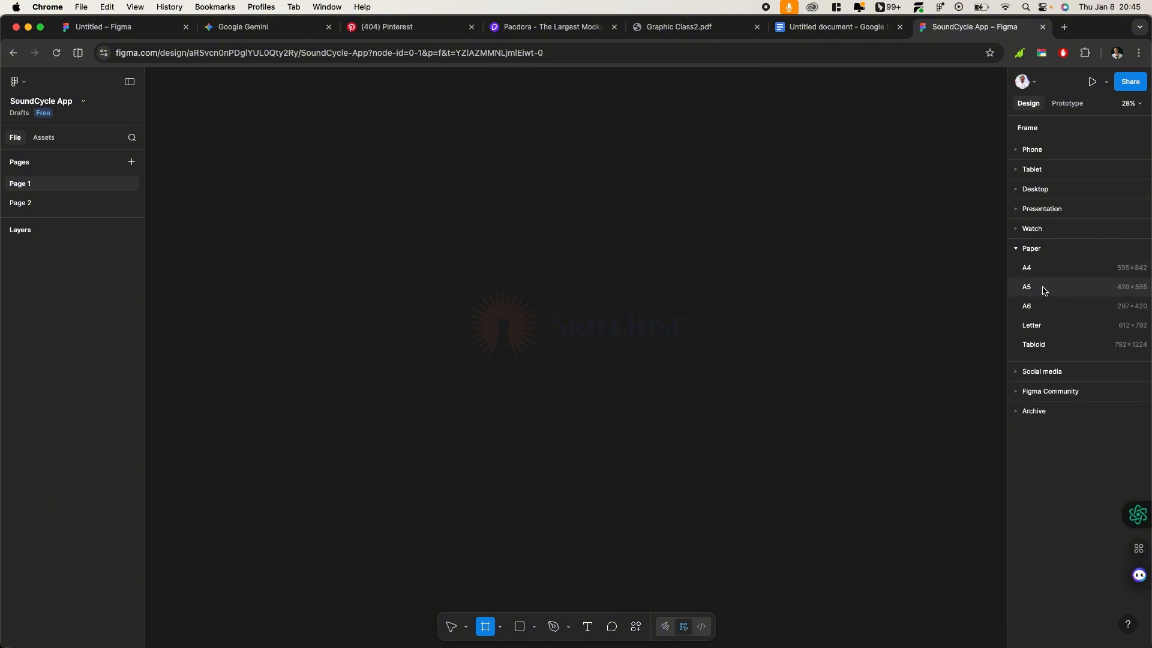
left_click(1041, 276)
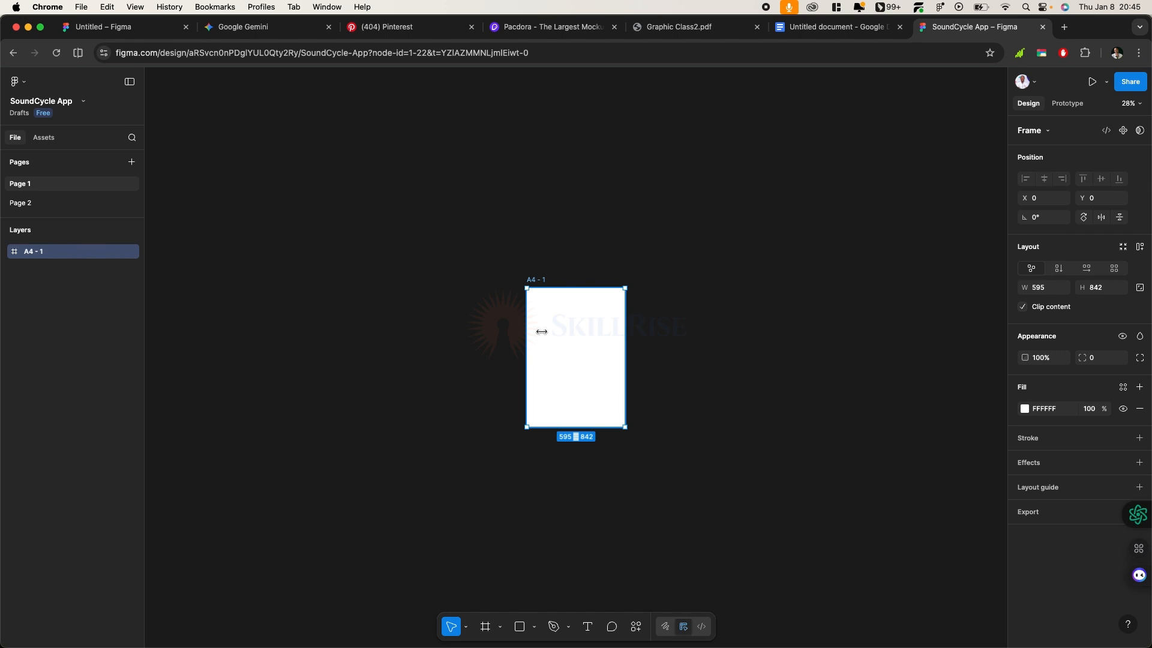
scroll(606, 301, "up", 2)
left_click(779, 336)
Add an A5 preset frame of 420 by 595 and an iPhone 16 preset frame of 393 by 852 beside the A4 frame
key("f")
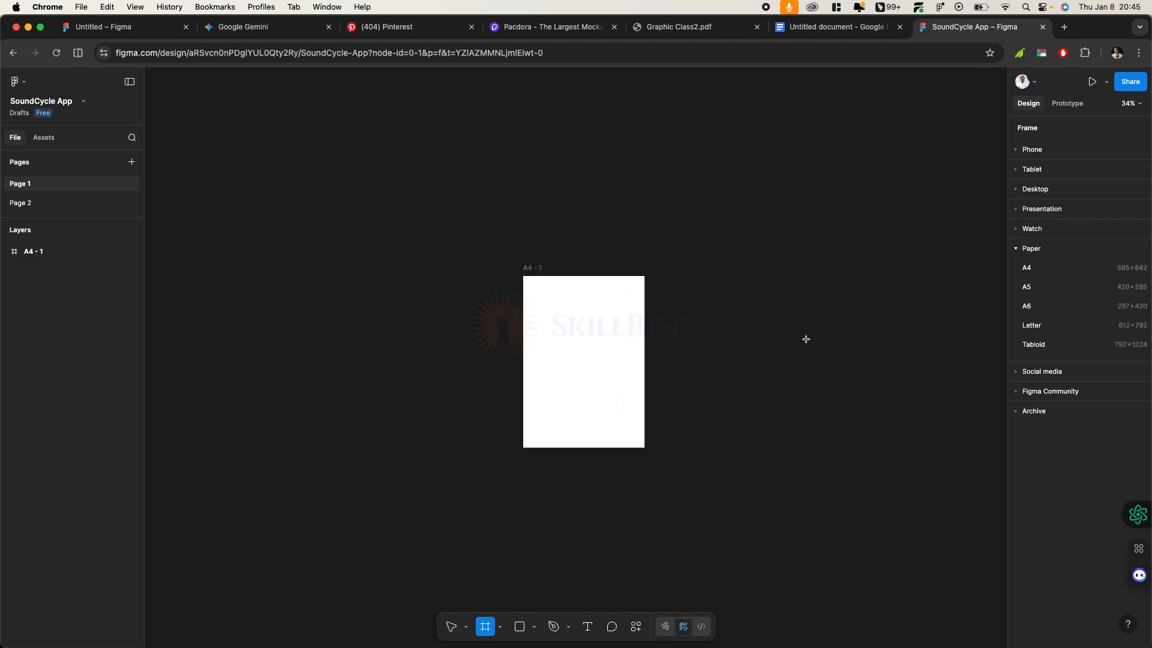
left_click(1036, 288)
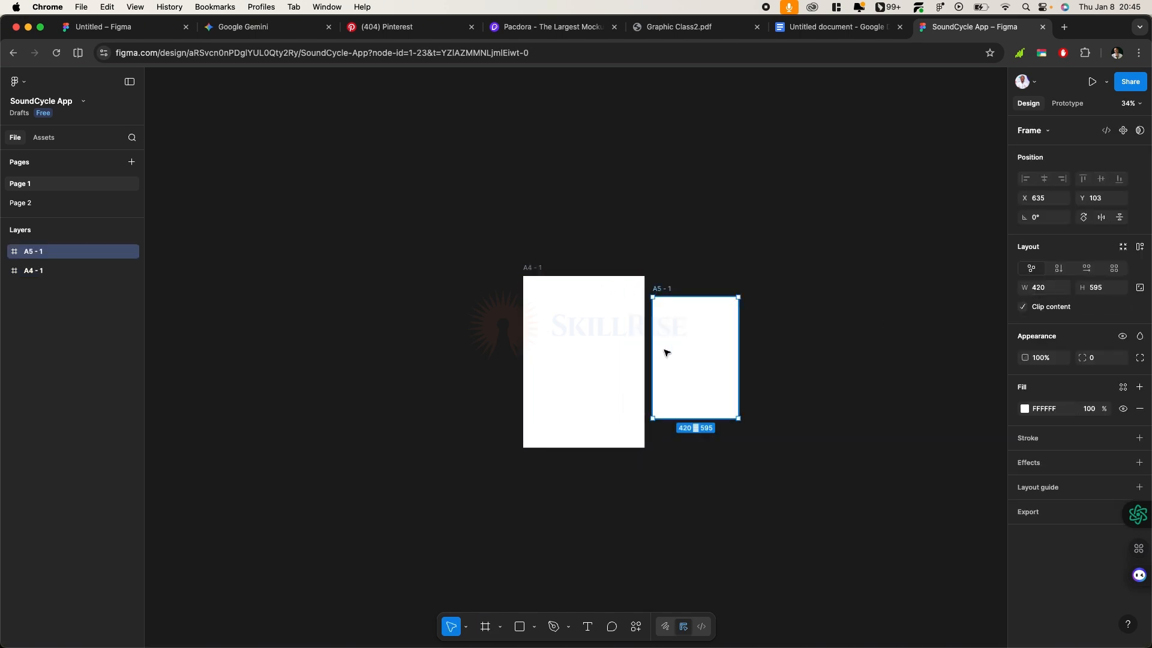
key("f")
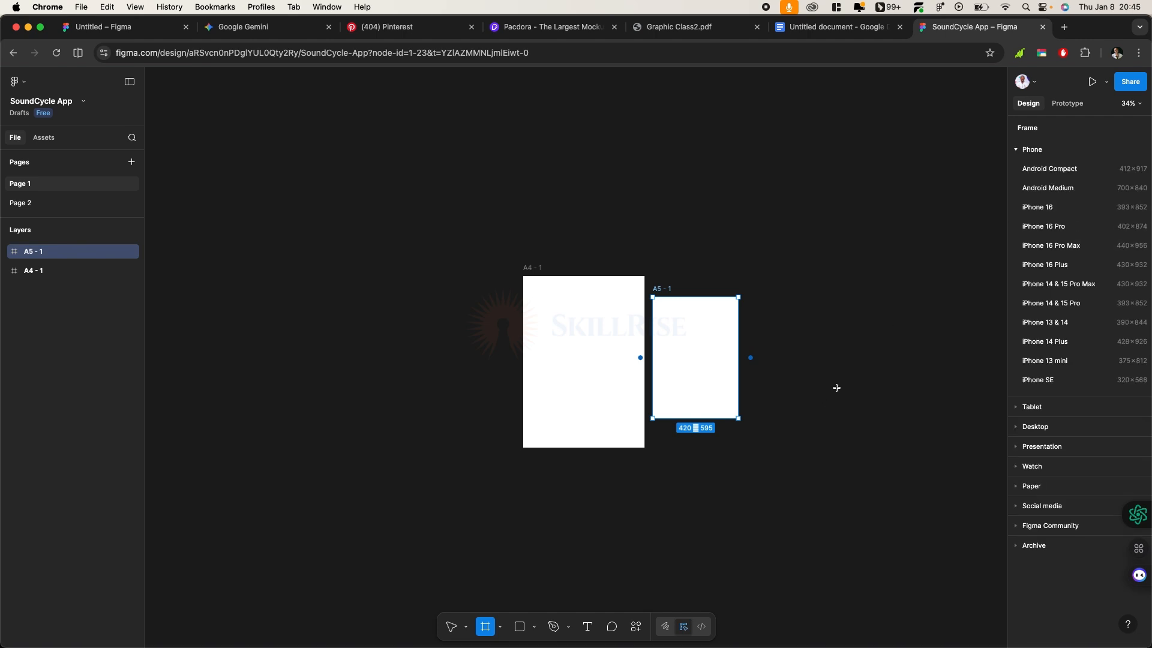
left_click(1050, 210)
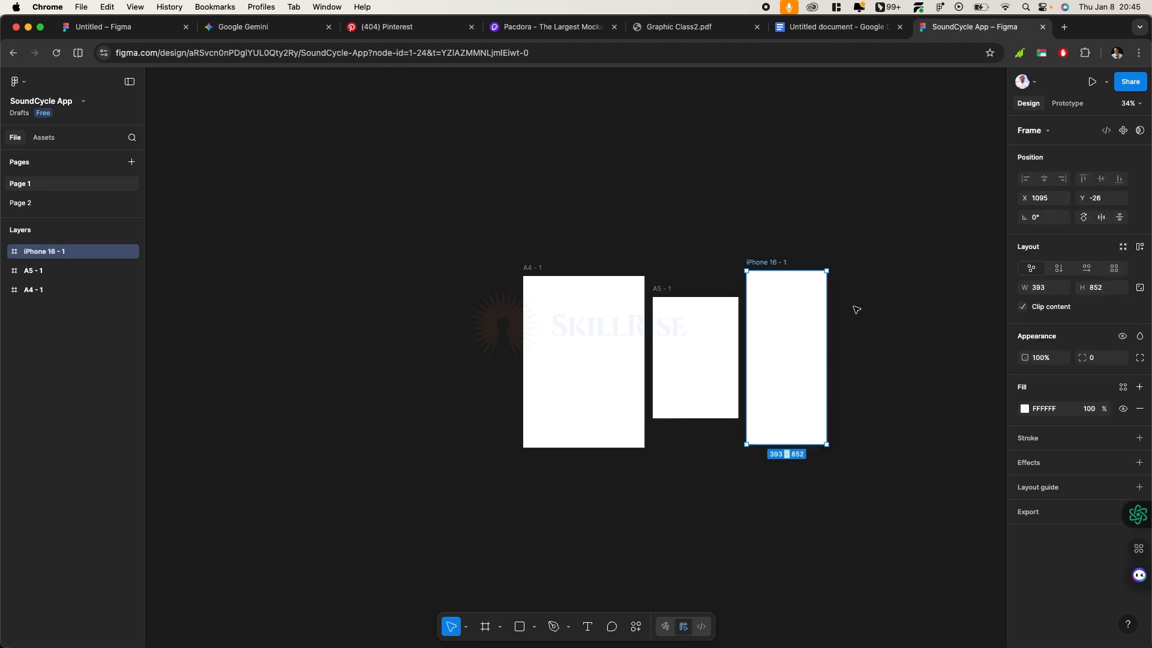
Add a Surface Pro 8 preset frame of 1440 by 960 and a Slide 16:9 preset frame of 1920 by 1080
key("f")
left_click(1026, 407)
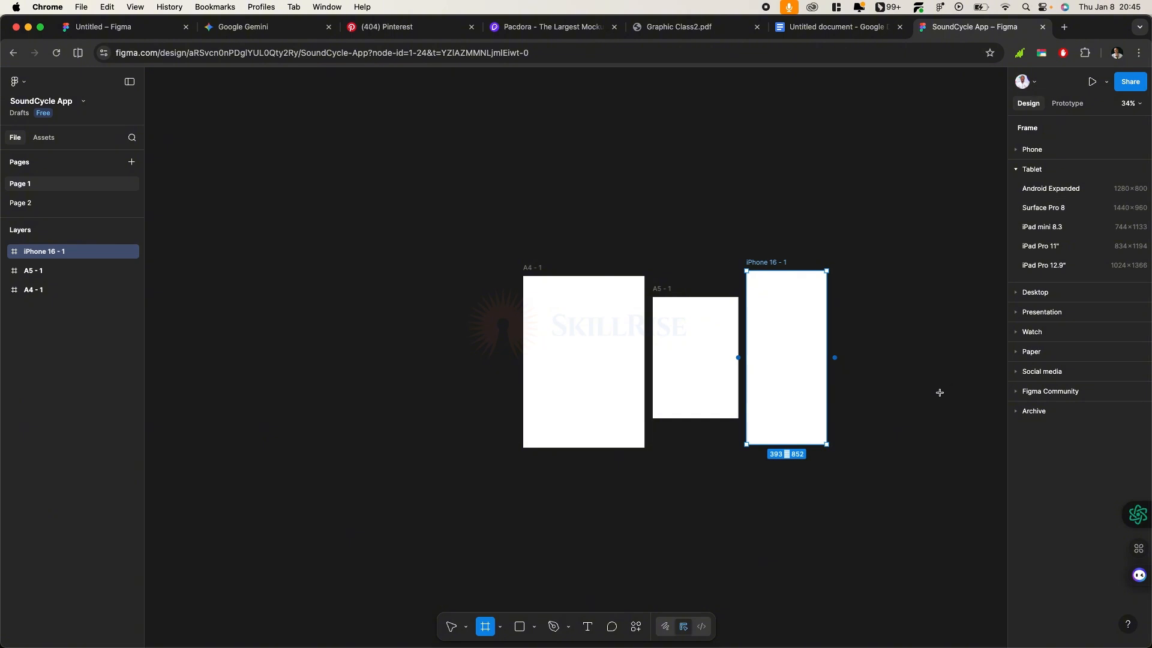
left_click(1045, 207)
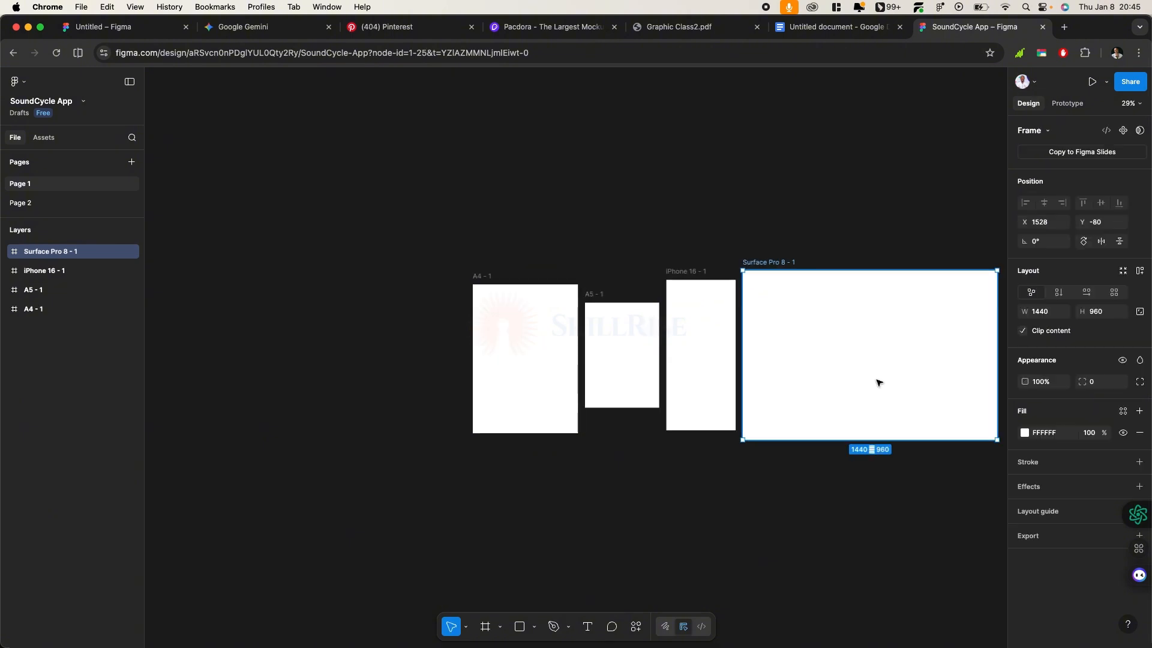
scroll(880, 380, "right", 3)
key("f")
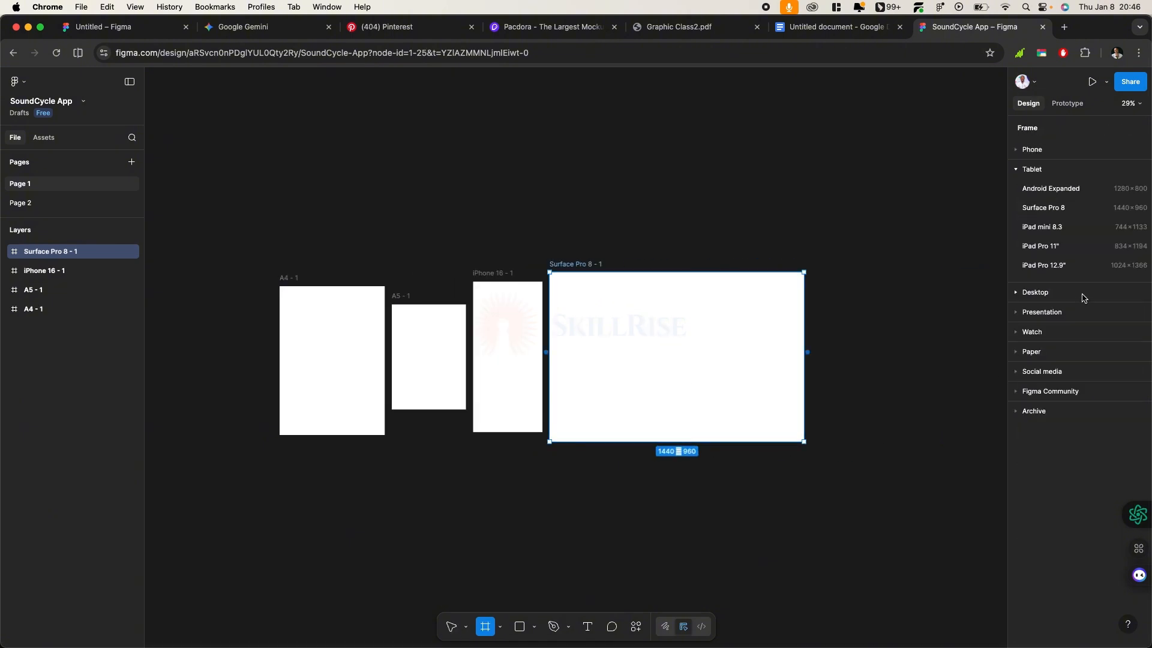
left_click(1020, 312)
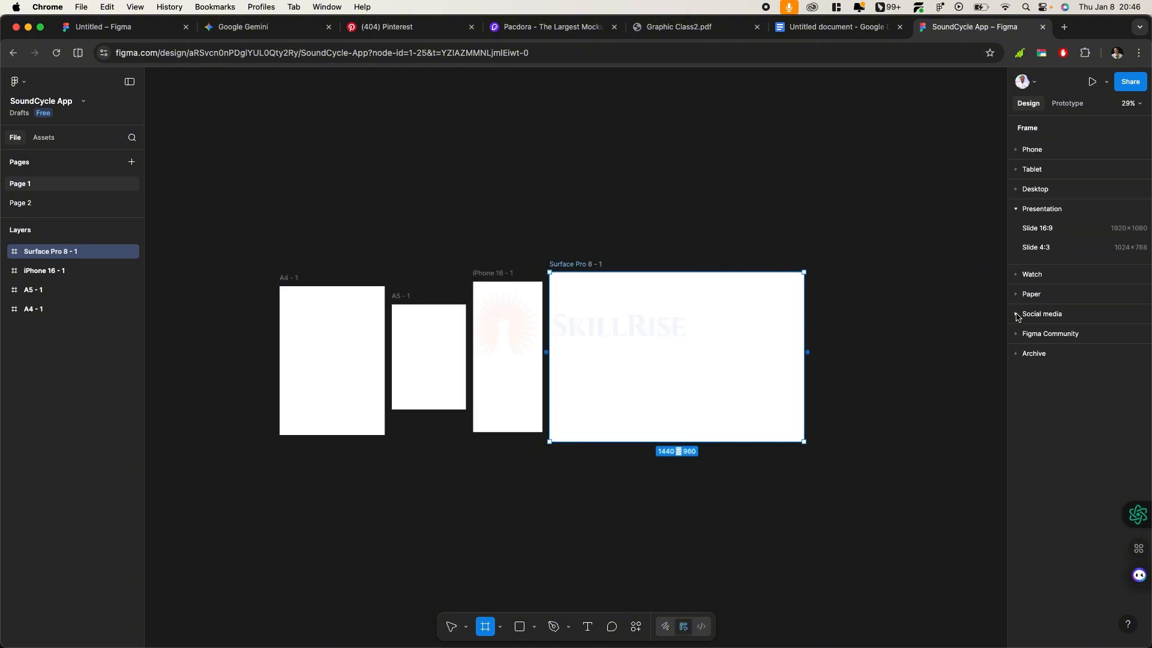
left_click(1038, 228)
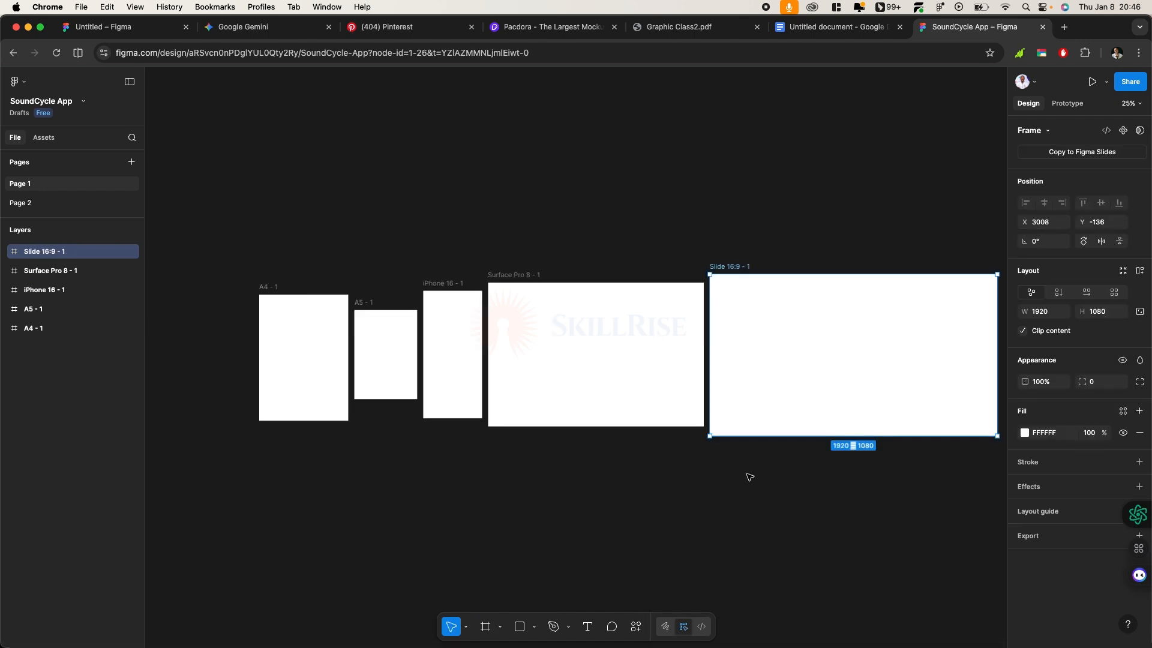
scroll(571, 419, "right", 3)
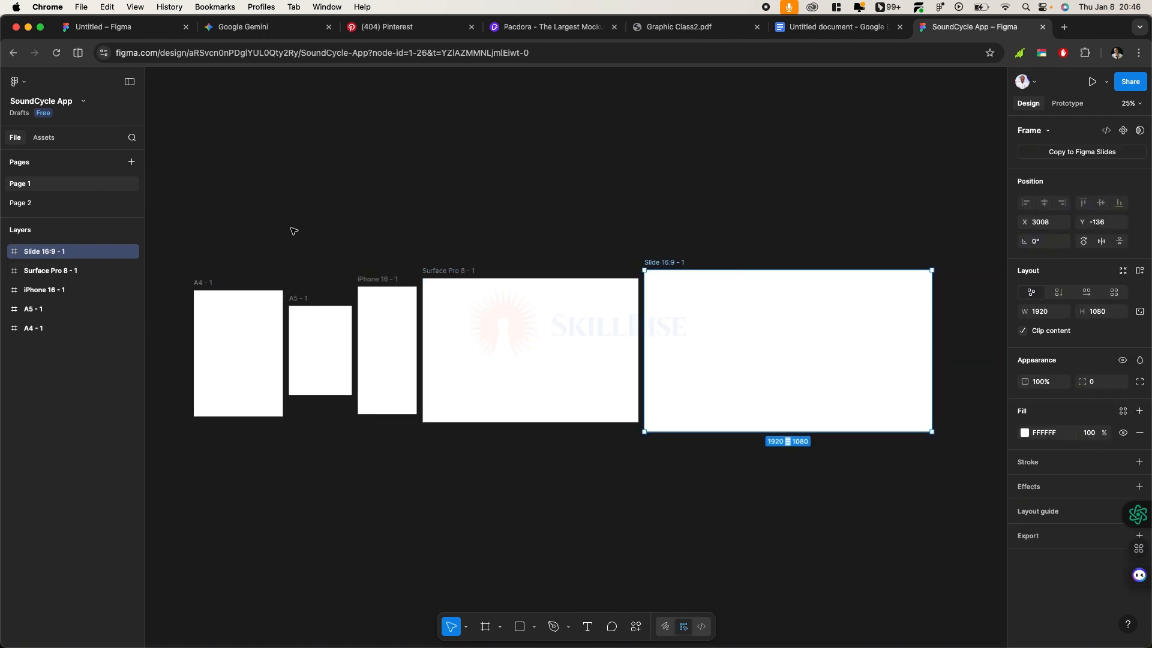
Delete the A5, iPhone 16, Surface Pro 8 and Slide 16:9 frames, keeping only the A4 frame
left_click_drag(317, 227, 900, 463)
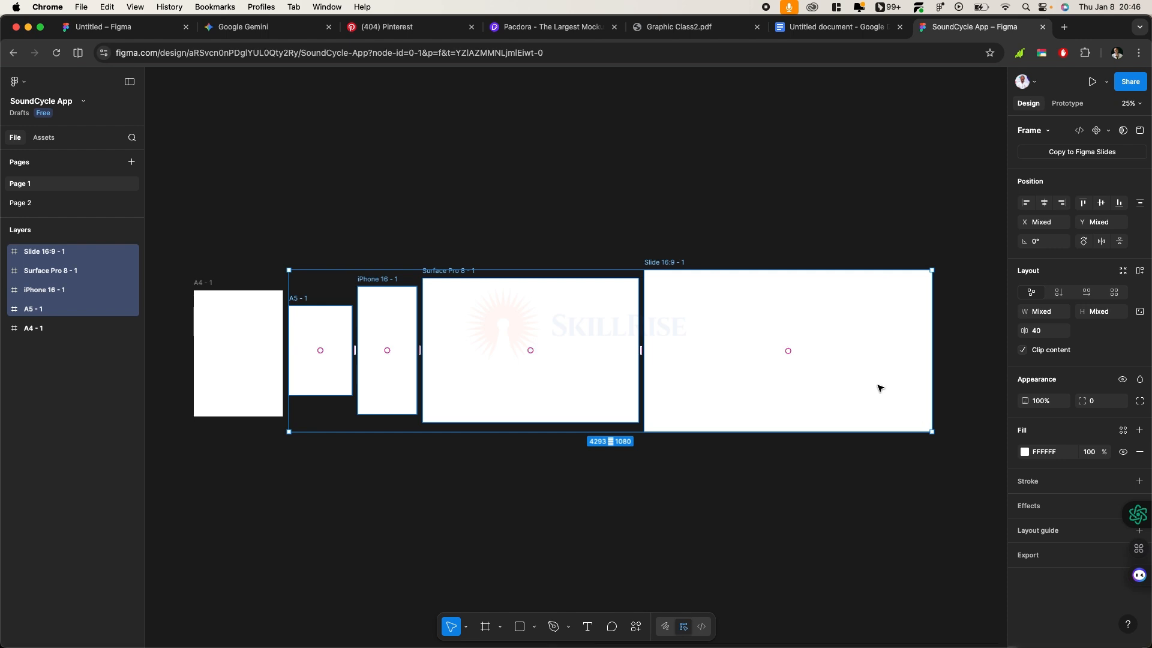
key("Delete")
scroll(444, 293, "left", 5)
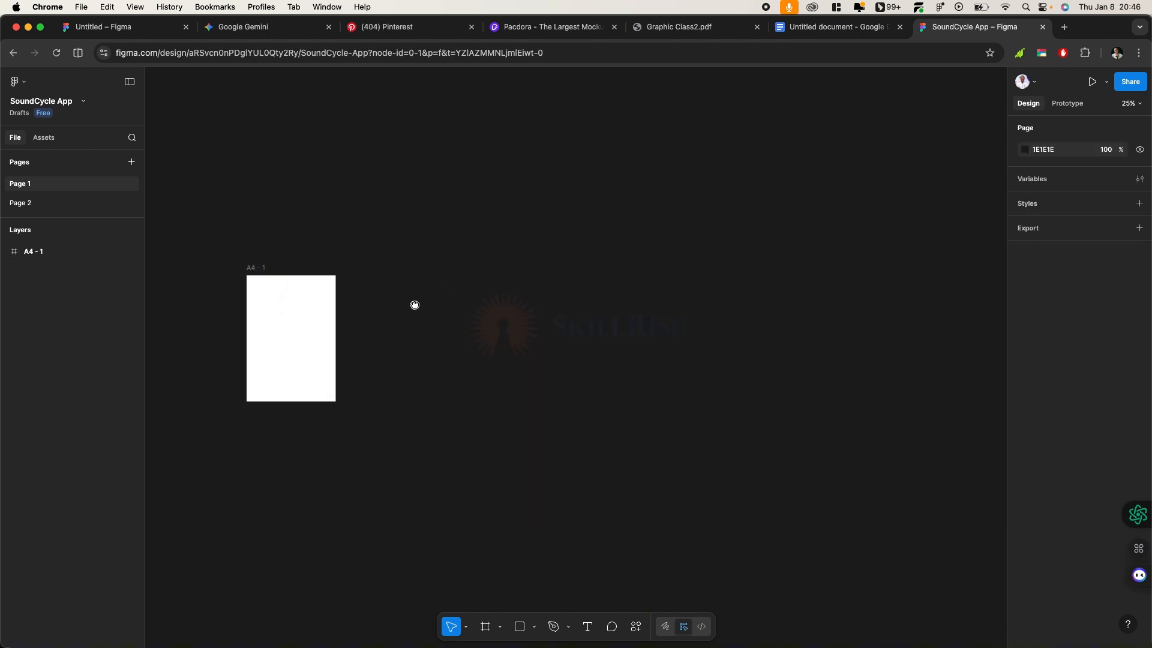
left_click(444, 288)
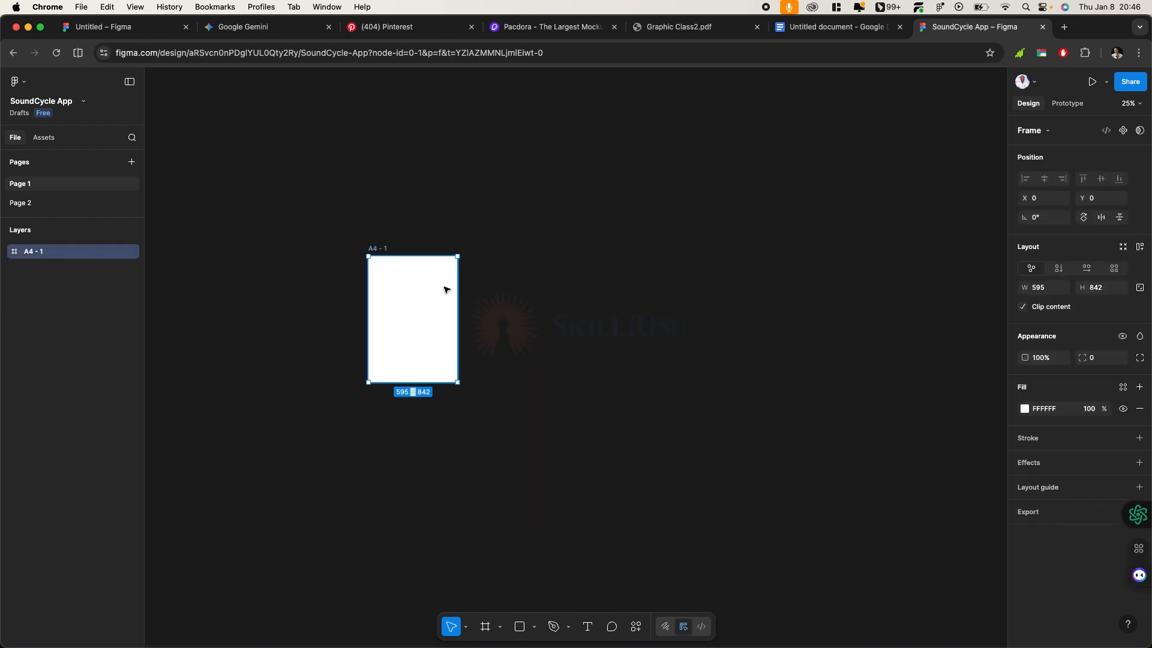
left_click(601, 263)
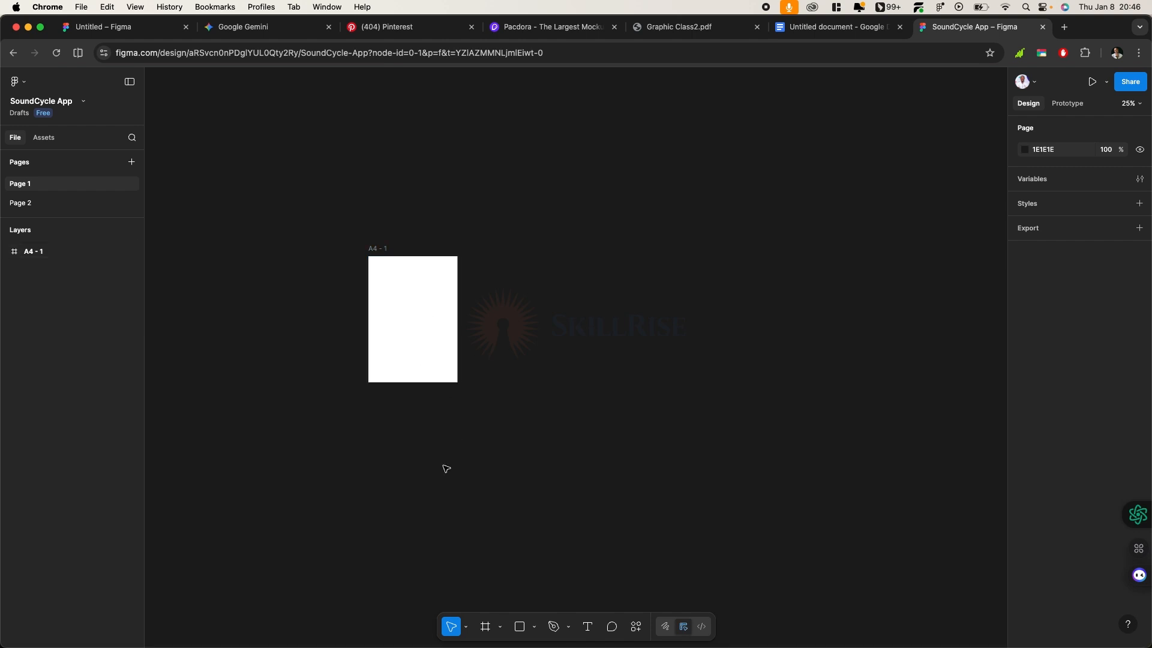
Draw a custom frame about 1598 by 2083 beside the A4 frame and delete it again
left_click(488, 630)
mouse_move(501, 256)
left_mouse_down()
mouse_move(697, 550)
mouse_move(739, 559)
left_mouse_up()
left_click_drag(605, 312, 583, 224)
scroll(600, 241, "up", 2)
scroll(600, 242, "left", 3)
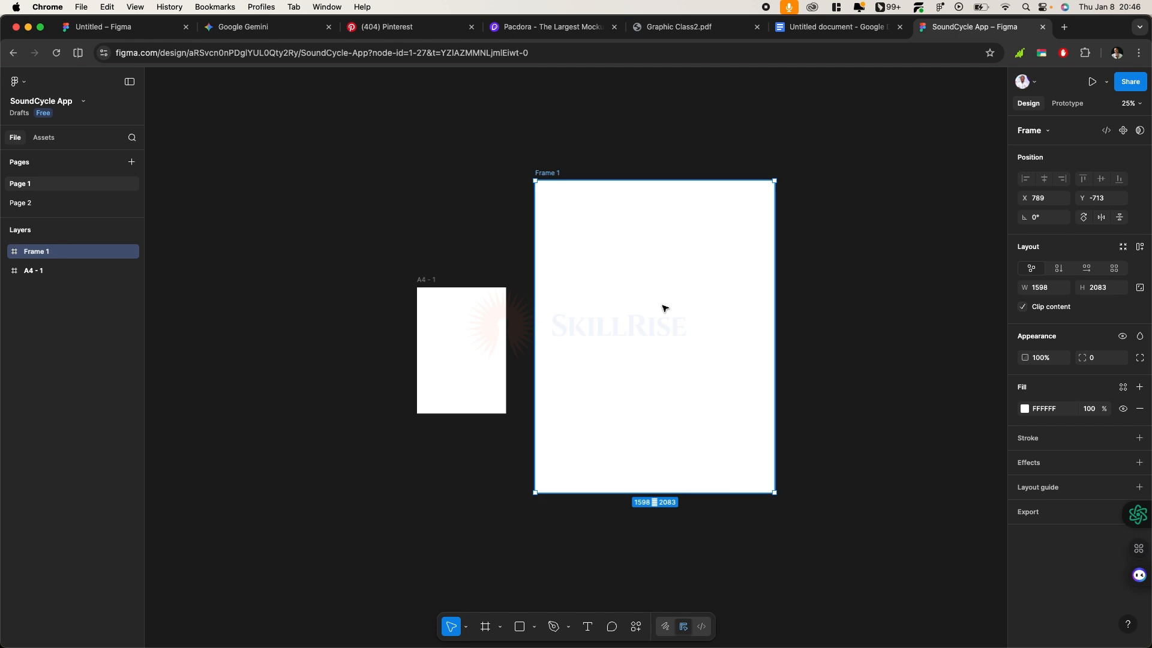
key("Delete")
scroll(522, 282, "up", 5)
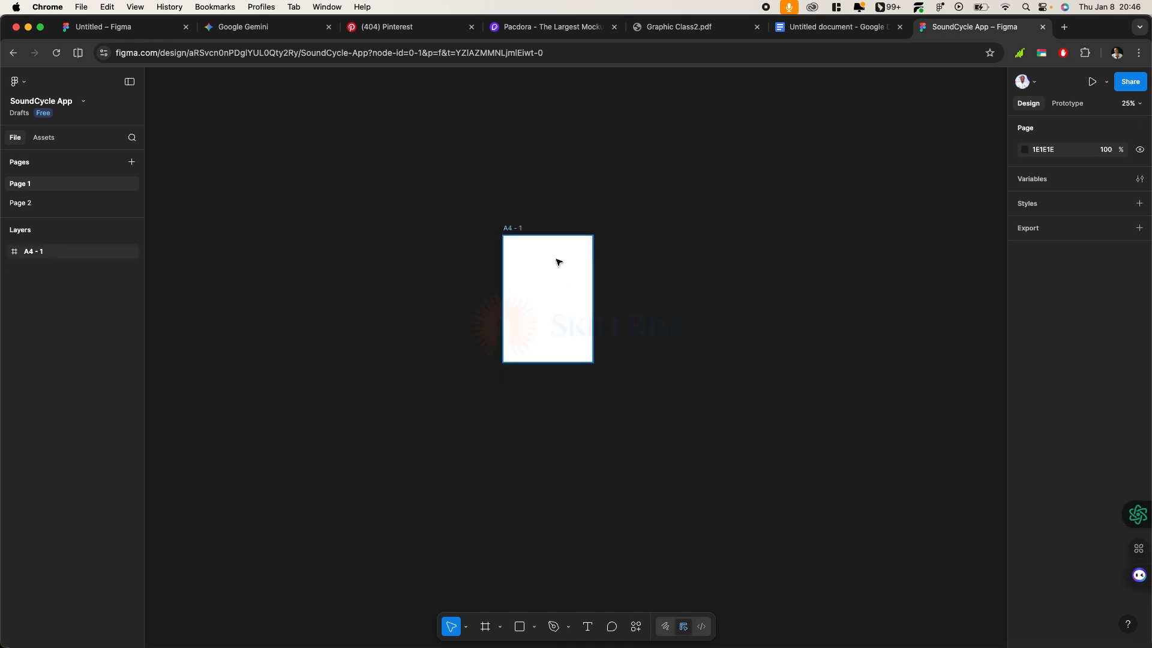
scroll(520, 281, "up", 3)
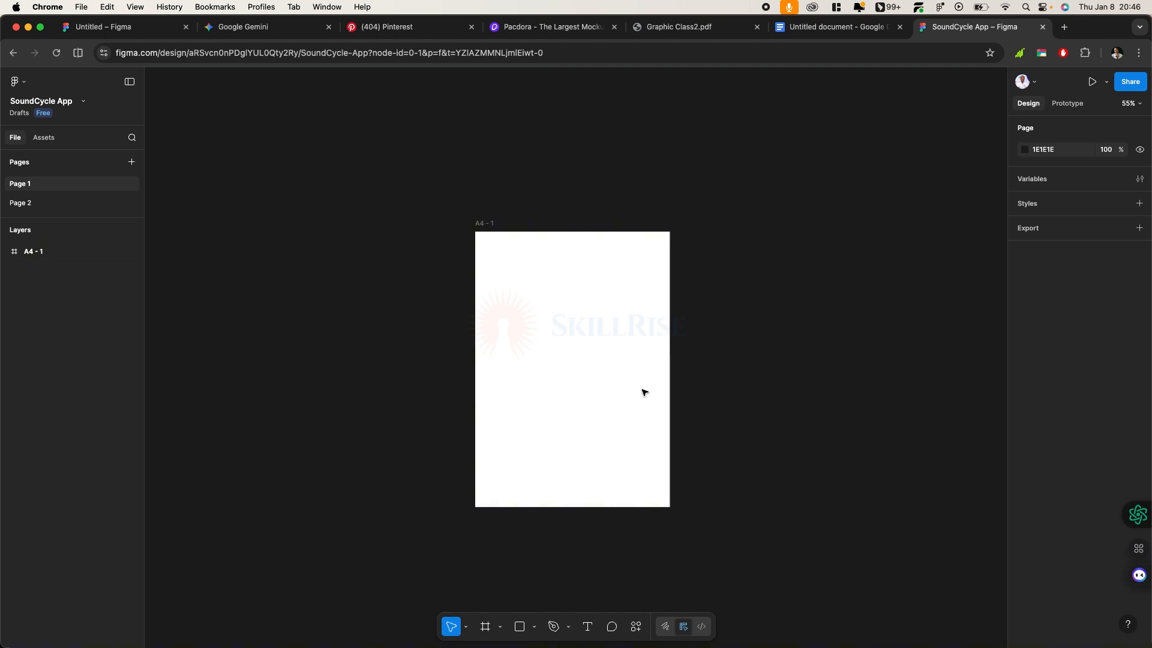
left_click(624, 375)
scroll(546, 431, "up", 2)
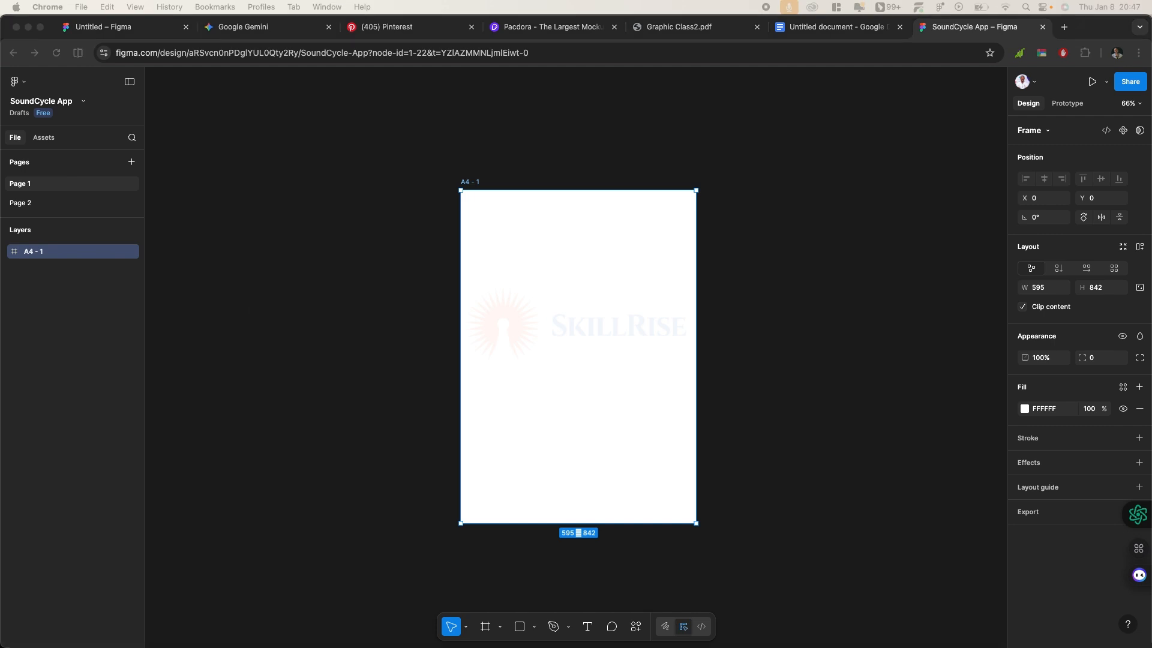
left_click(566, 331)
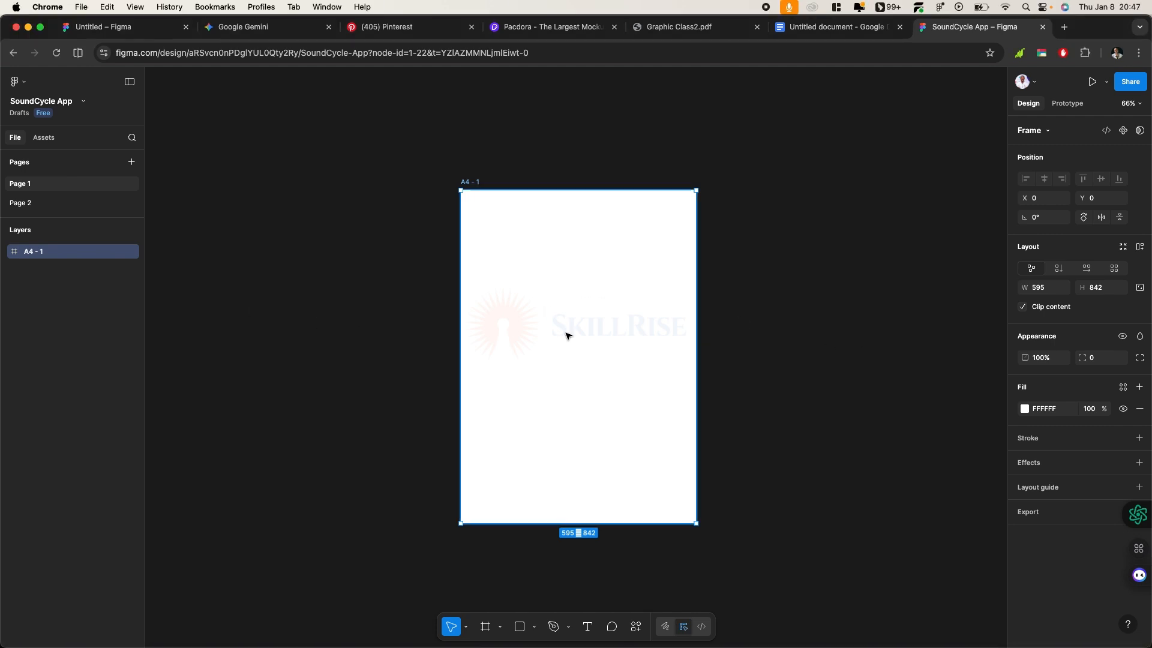
scroll(548, 377, "up", 5)
scroll(550, 377, "down", 5)
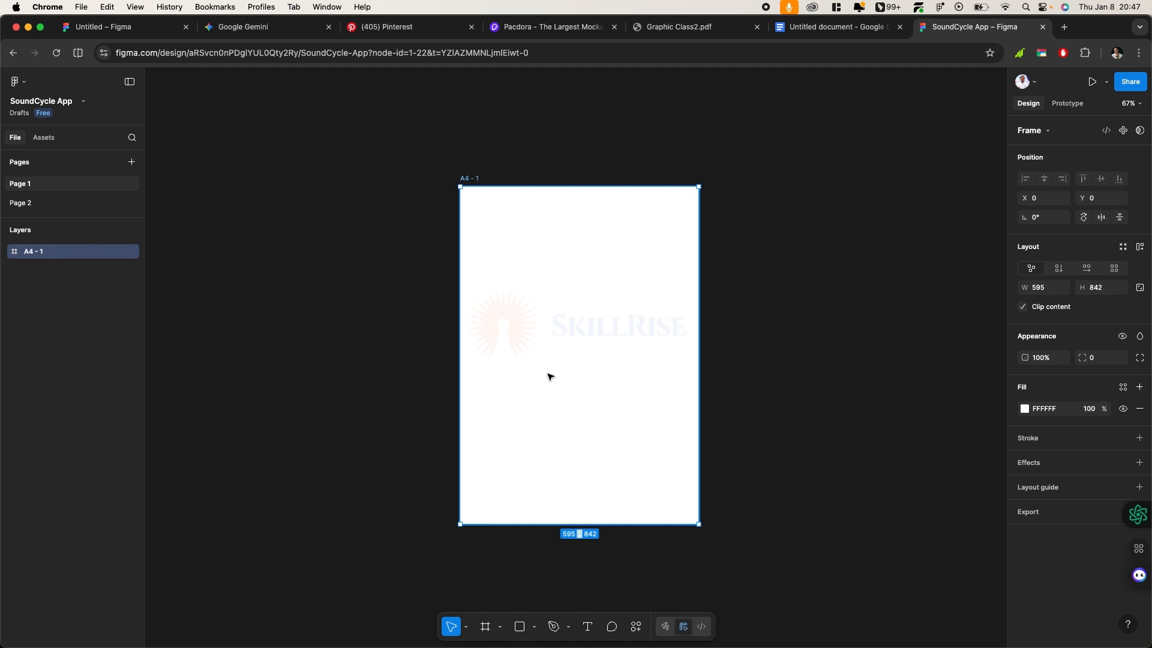
scroll(549, 376, "up", 2)
scroll(549, 377, "right", 2)
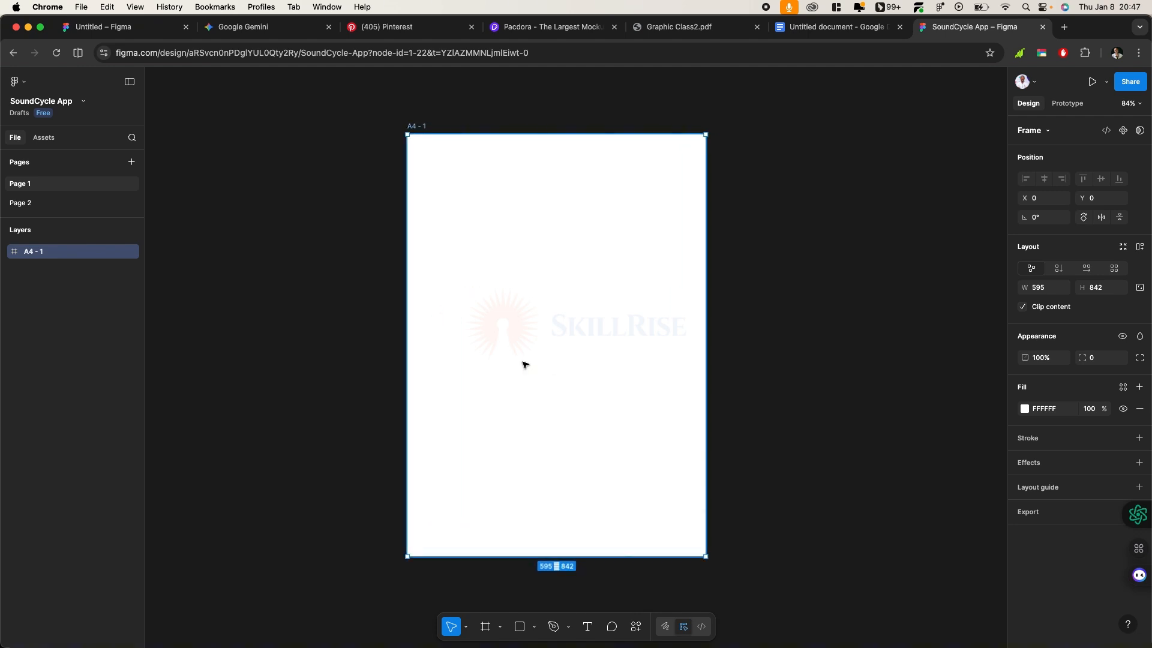
Move the A4 frame slightly to X -8, Y 5 and deselect it
left_click(769, 354)
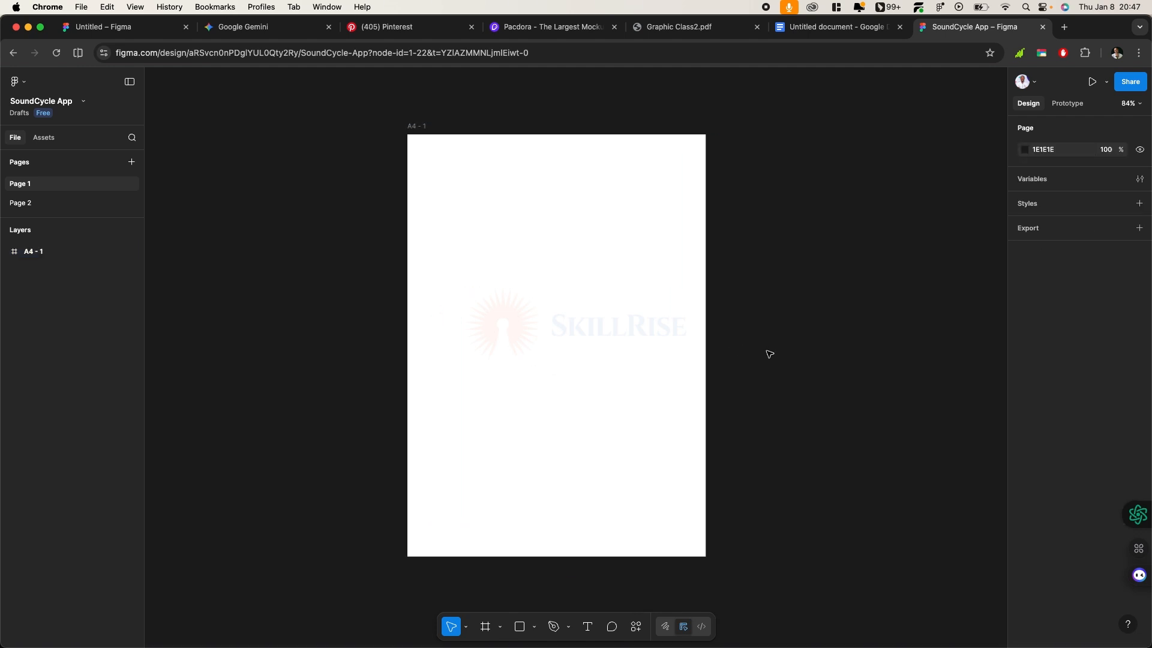
left_click_drag(532, 285, 528, 289)
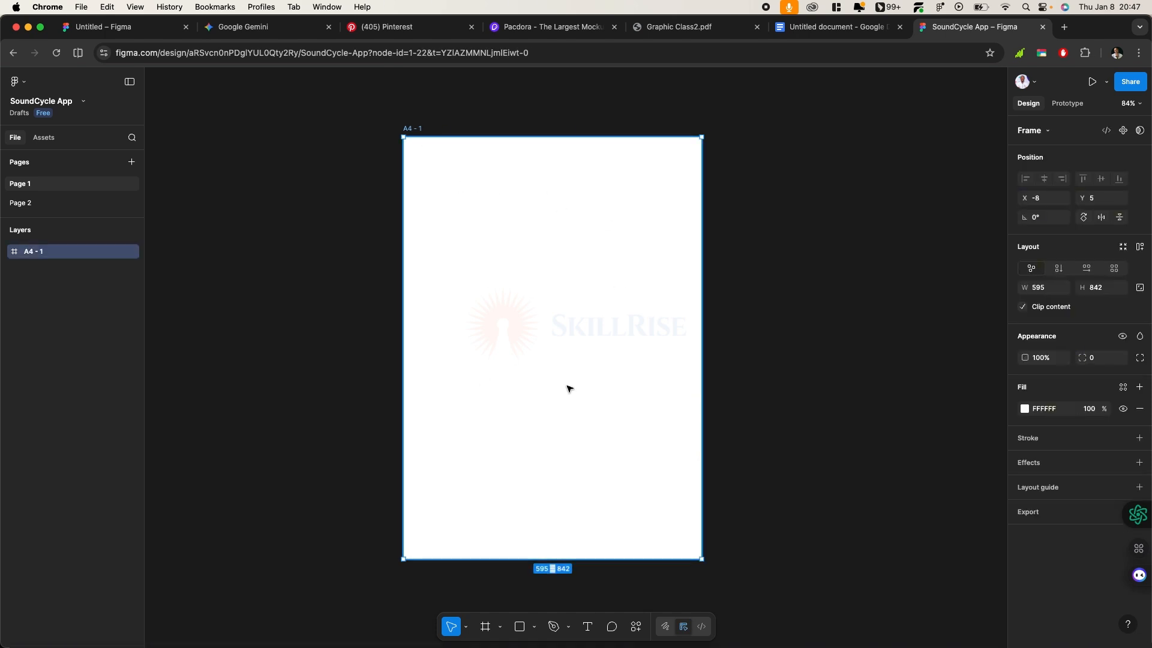
scroll(602, 364, "down", 5)
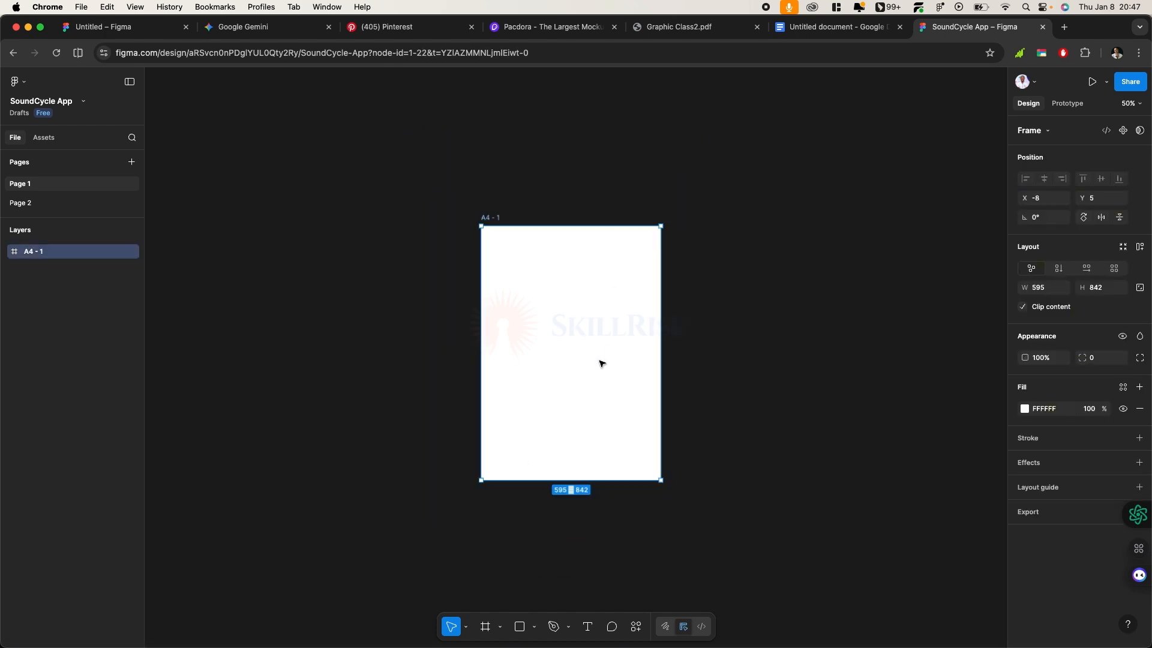
scroll(432, 392, "down", 1)
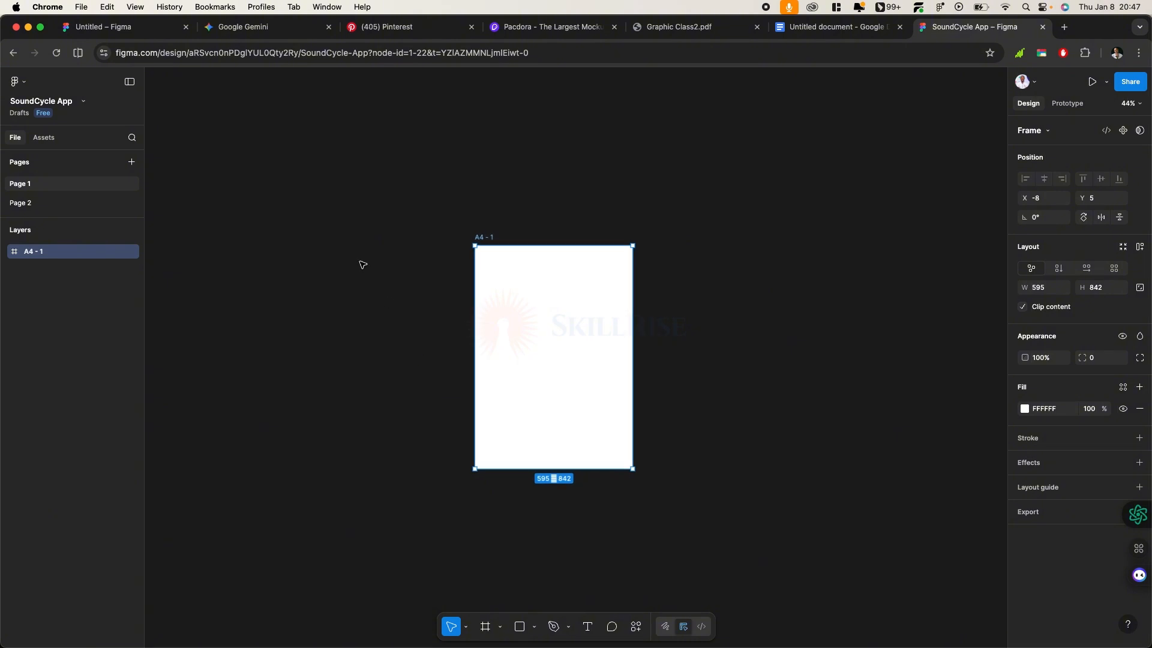
left_click_drag(375, 173, 702, 558)
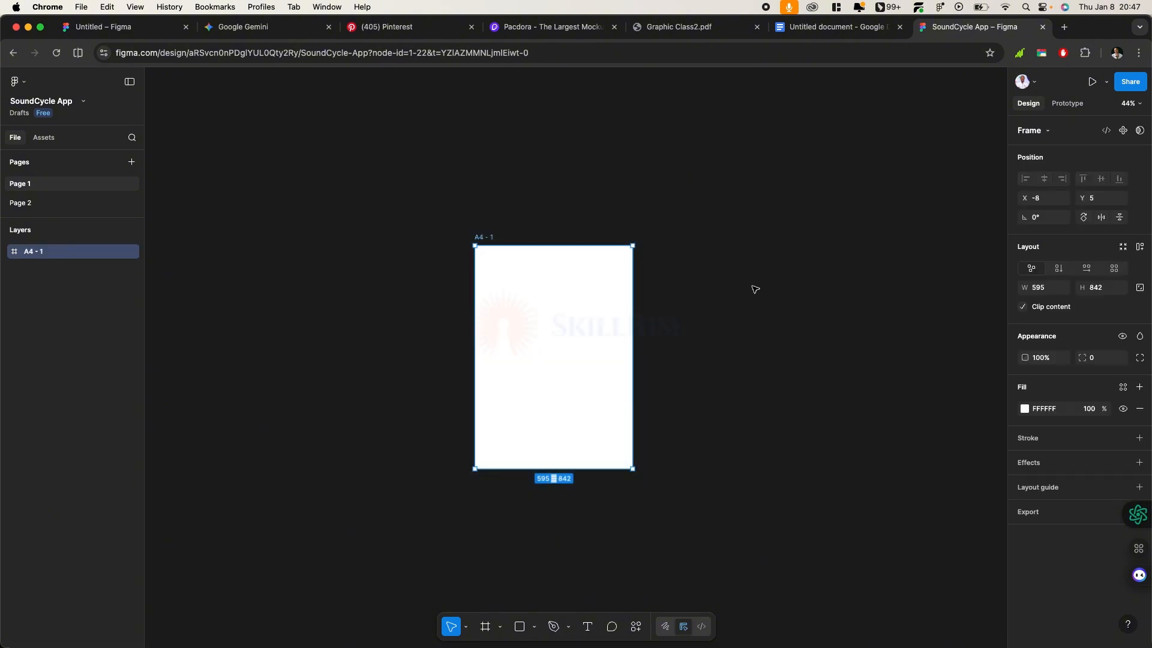
left_click(753, 288)
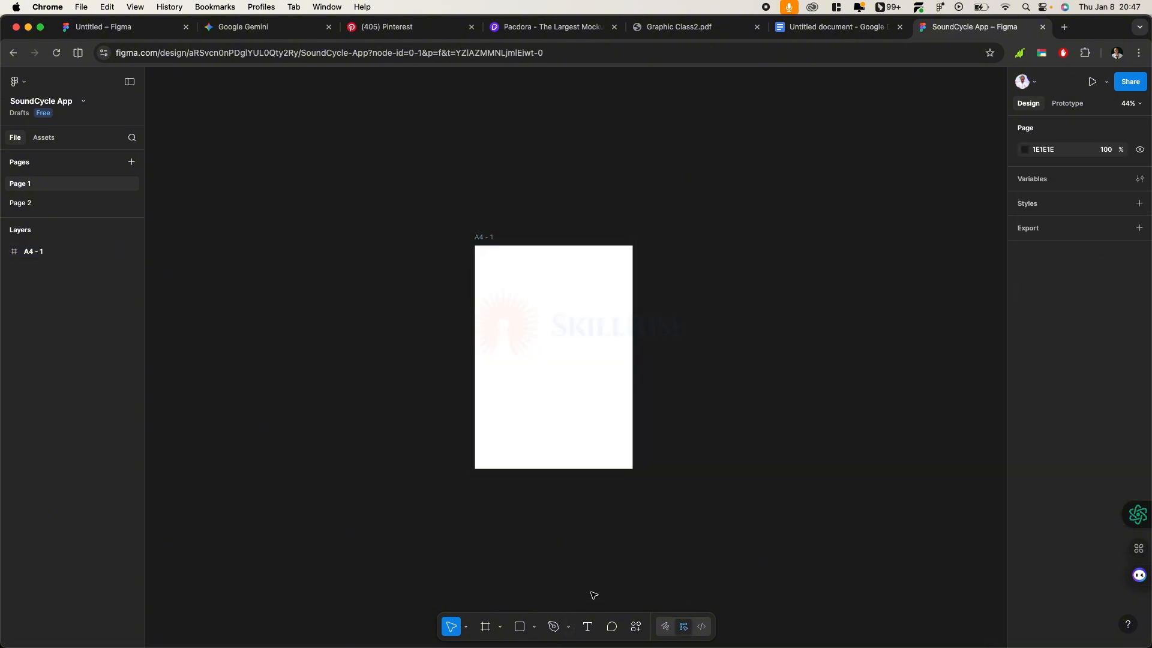
Draw a freehand pencil loop around the A4 frame, with a line leading outward to a few letter-like strokes
left_click(597, 602)
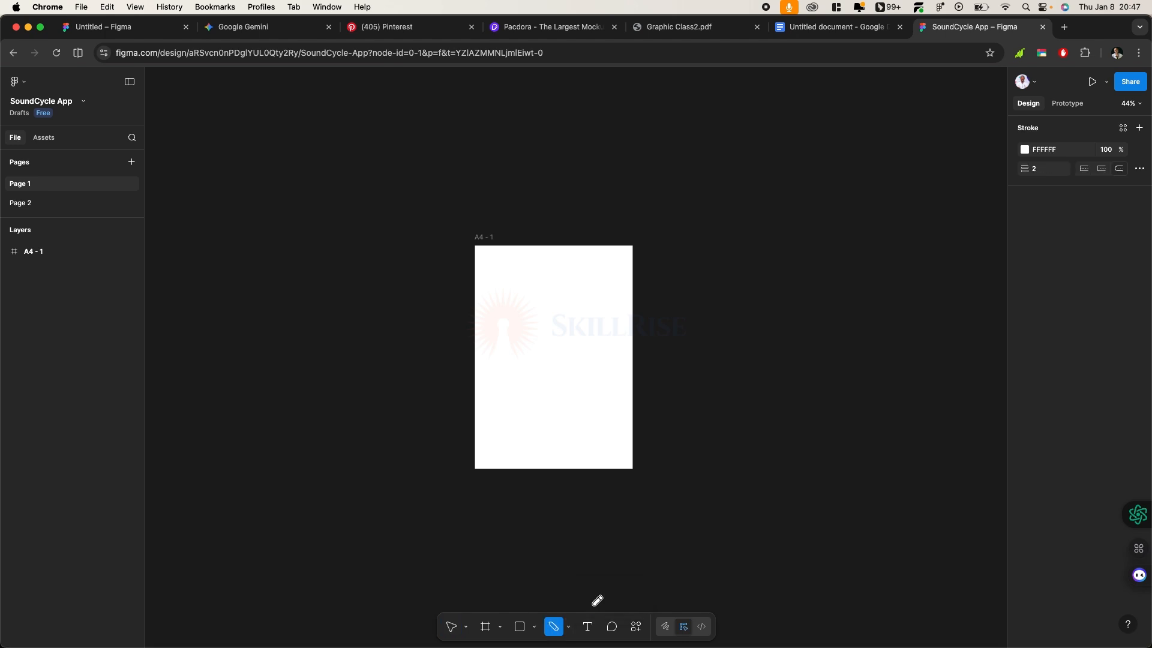
mouse_move(360, 236)
left_mouse_down()
mouse_move(581, 150)
mouse_move(720, 310)
mouse_move(719, 510)
mouse_move(551, 574)
mouse_move(339, 463)
mouse_move(373, 199)
left_mouse_up()
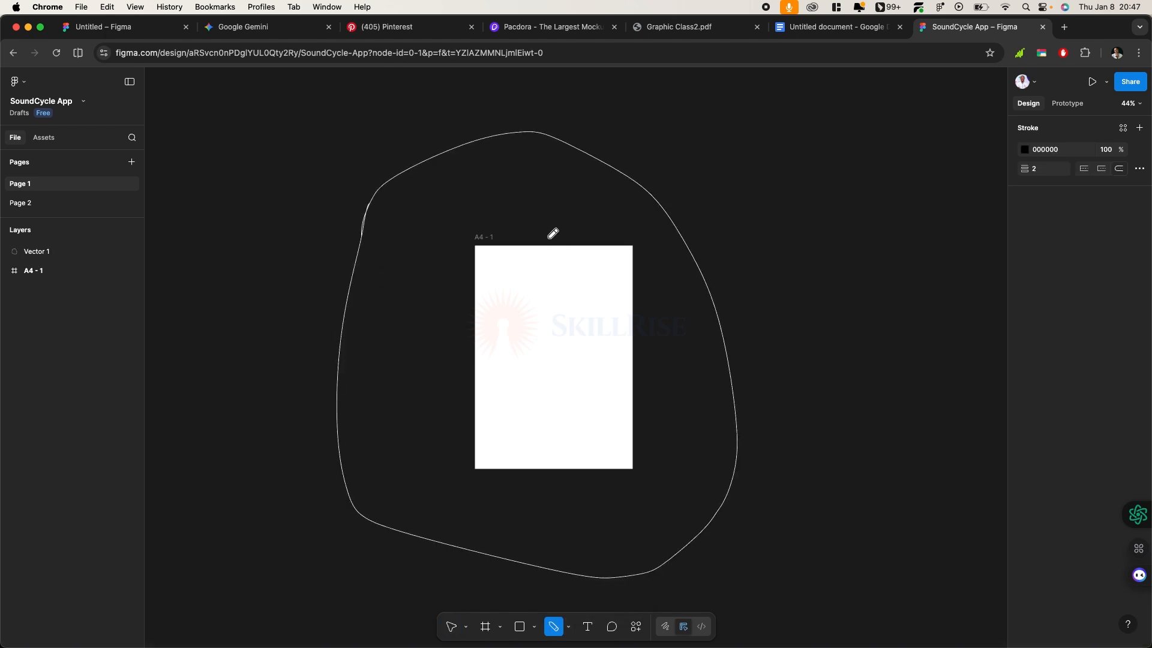
left_click_drag(603, 197, 706, 153)
mouse_move(718, 112)
left_mouse_down()
mouse_move(737, 179)
mouse_move(778, 155)
mouse_move(765, 108)
left_mouse_up()
left_click_drag(781, 146, 789, 175)
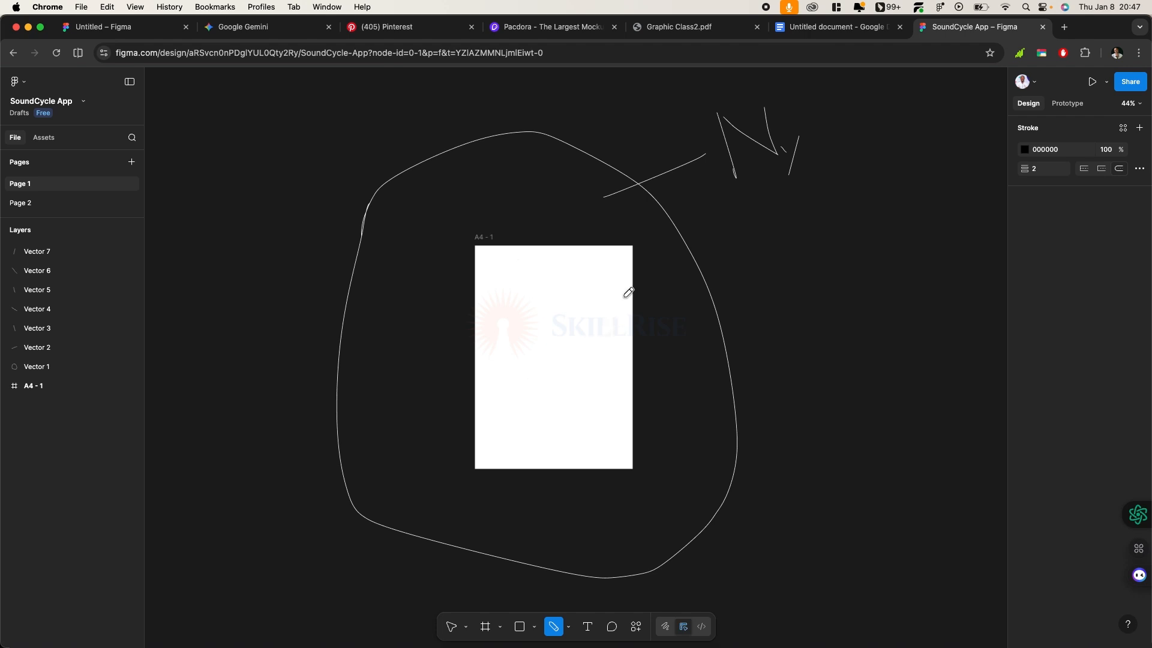
Scribble freehand pencil strokes on the canvas beside the A4 frame and inside it
mouse_move(637, 225)
left_mouse_down()
mouse_move(661, 261)
mouse_move(678, 387)
mouse_move(673, 238)
mouse_move(679, 413)
mouse_move(666, 375)
mouse_move(679, 404)
left_mouse_up()
left_click_drag(541, 343, 629, 340)
mouse_move(524, 323)
left_mouse_down()
mouse_move(576, 357)
mouse_move(557, 335)
left_mouse_up()
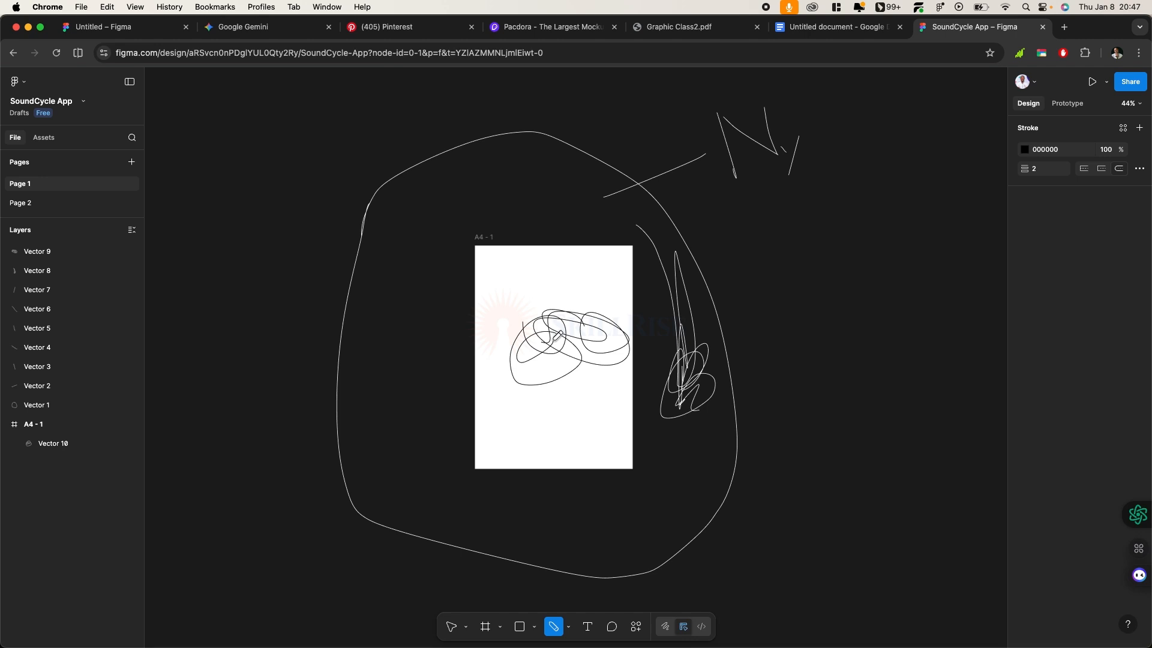
Delete all pencil strokes inside and around the A4 frame
key("v")
left_click(561, 338)
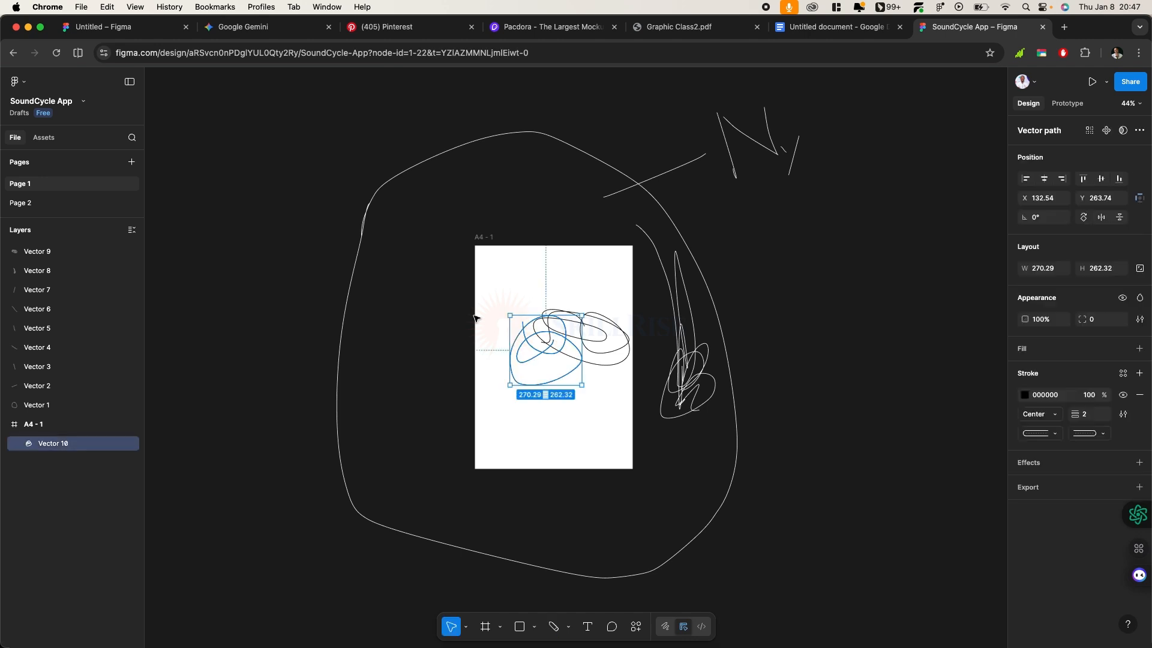
left_click_drag(453, 305, 621, 384)
key("Delete")
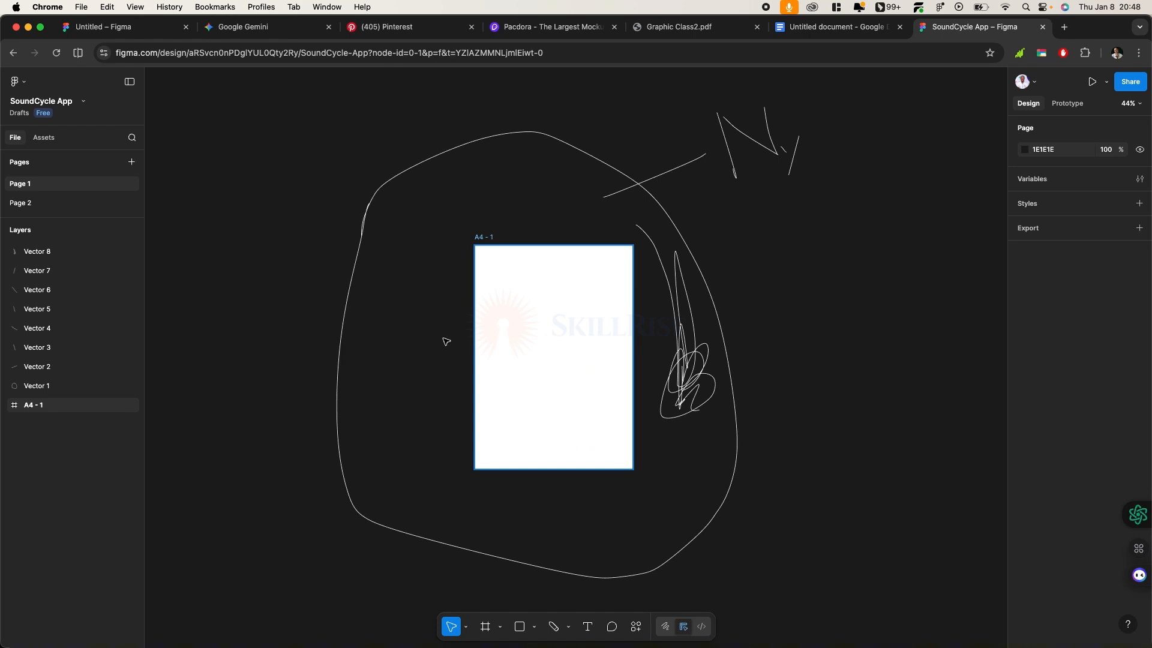
left_click_drag(863, 308, 640, 119)
key("Delete")
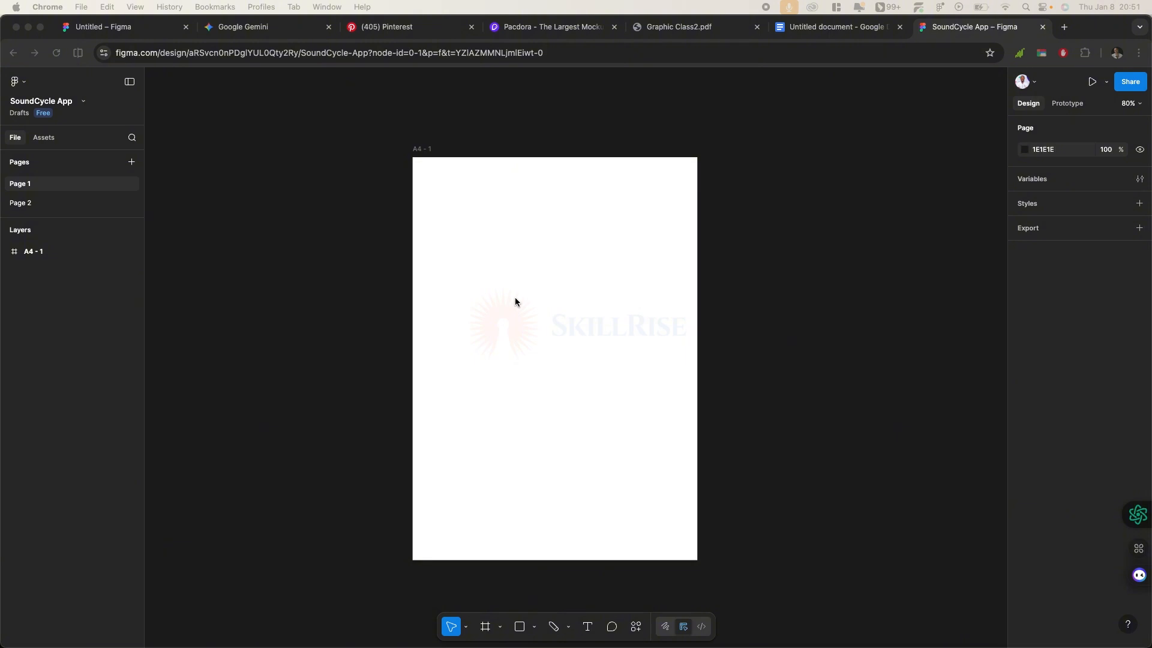
Add the text "Text" in the upper part of the A4 frame
left_click(456, 234)
key("t")
left_click(455, 227)
type("Text")
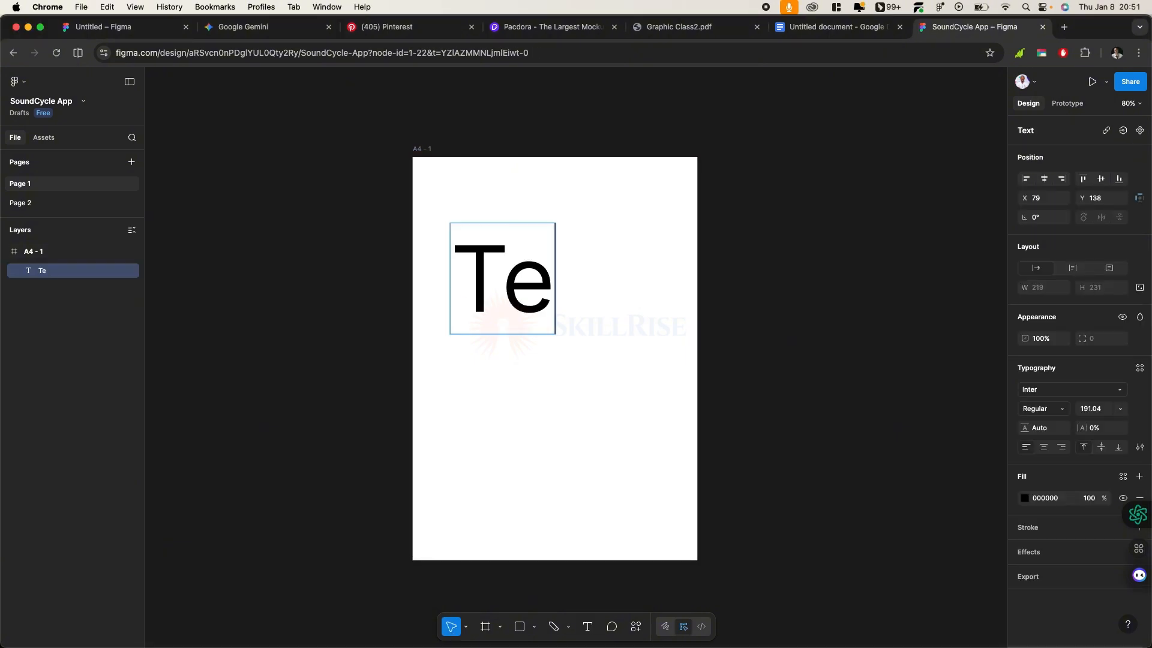
key("Escape")
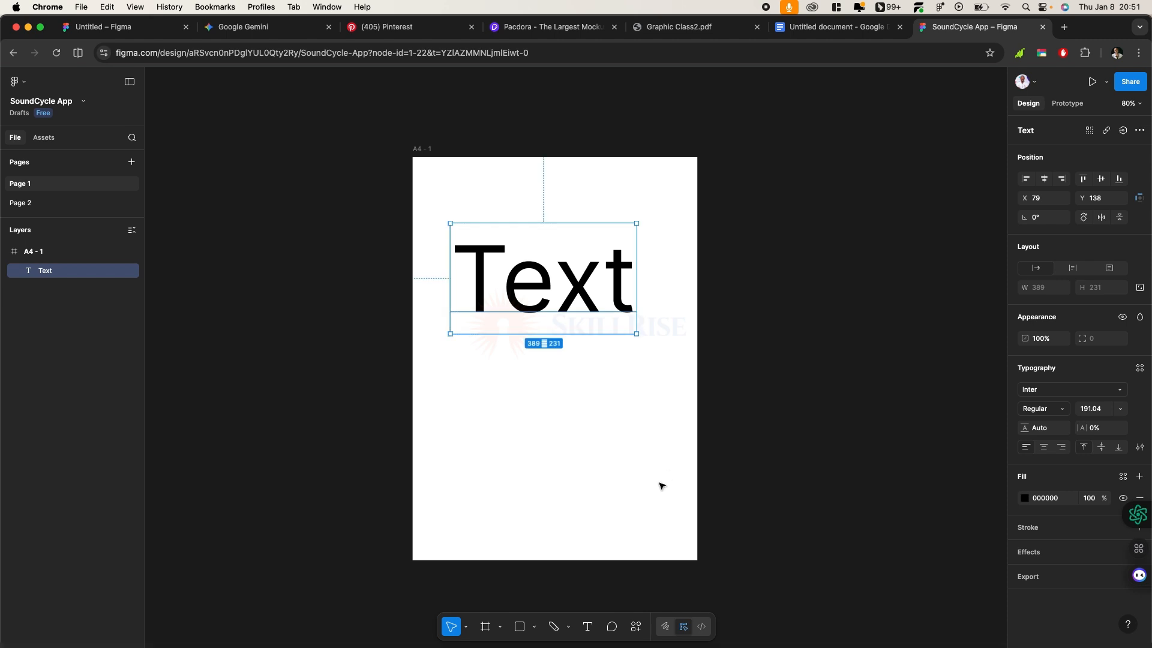
Move the text straight up to Y 48 within the A4 frame
key("shift+Up")
key("shift+Up")
key("shift+Up")
key("shift+Up")
key("shift+Up")
key("shift+Up")
key("shift+Up")
key("shift+Up")
key("shift+Up")
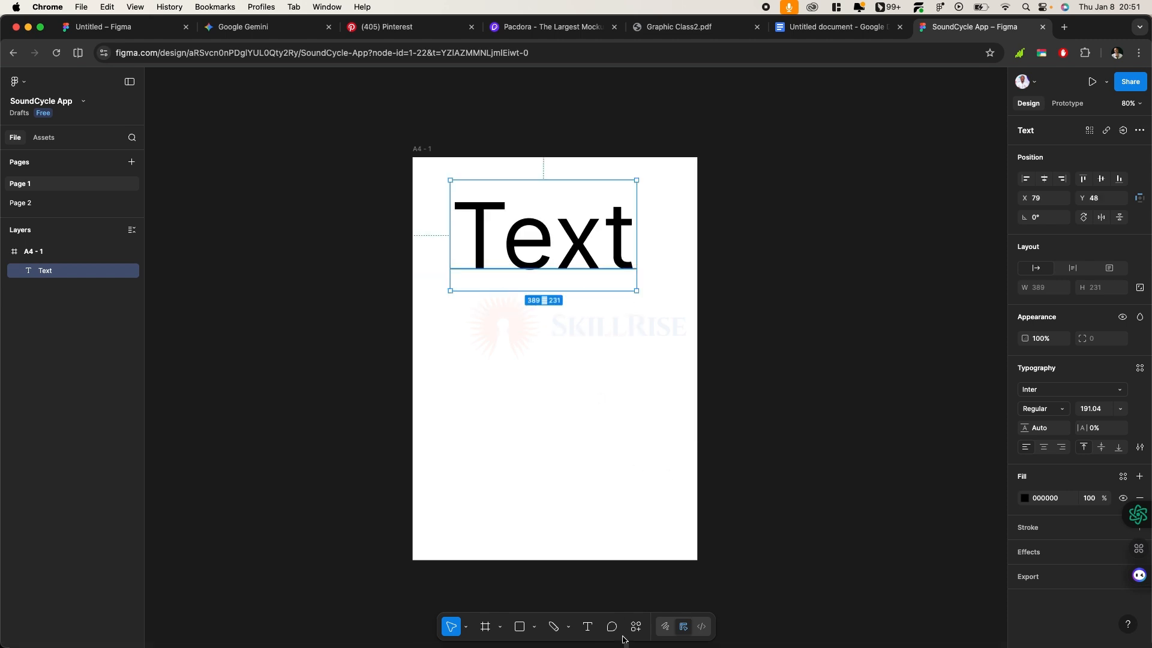
Draw a rectangle about 412 by 142 beneath the text in the A4 frame and fill it with blue 0051FF
left_click(520, 628)
left_click_drag(460, 307, 658, 372)
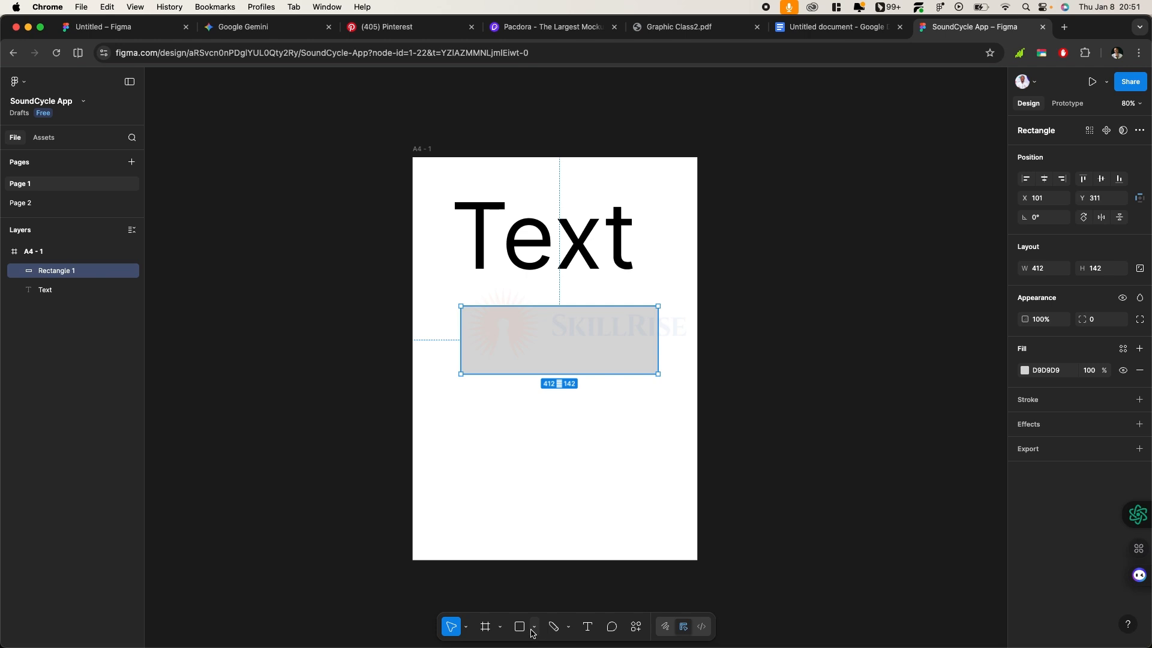
left_click(1024, 371)
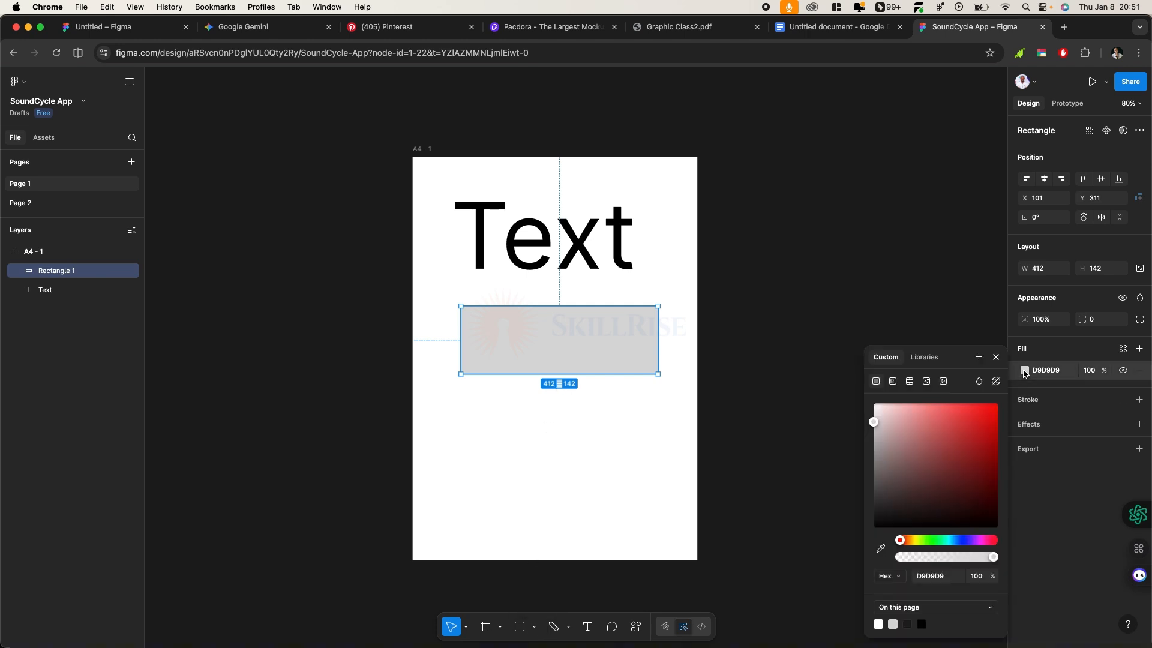
left_click(947, 539)
left_click_drag(957, 460, 1006, 399)
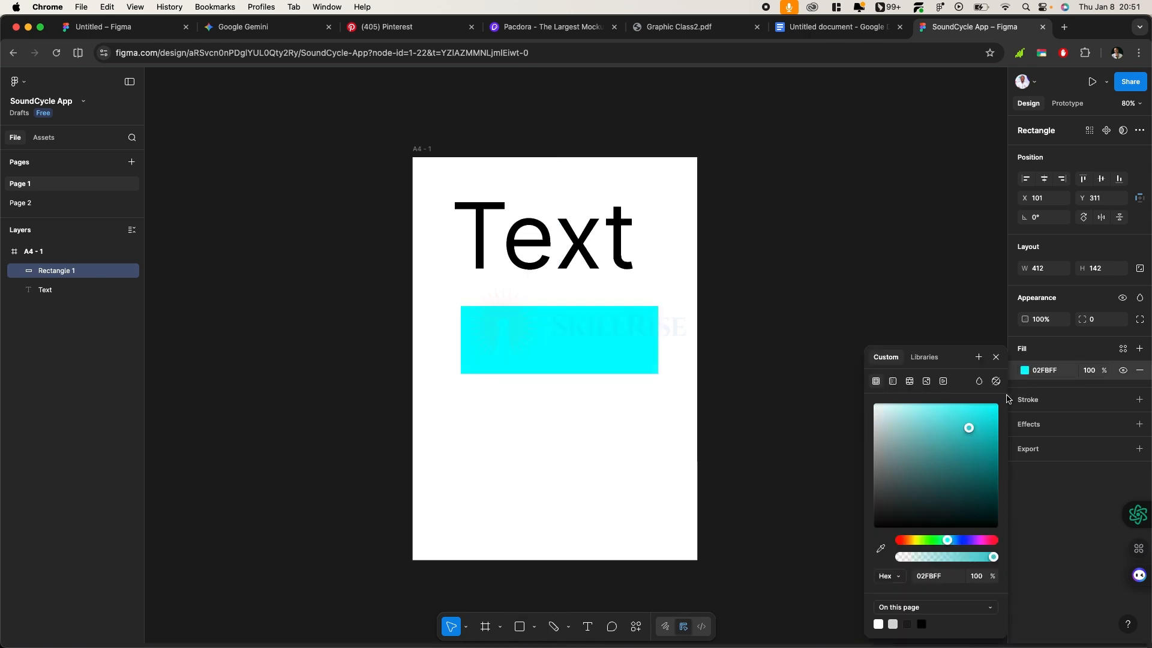
left_click_drag(947, 540, 959, 544)
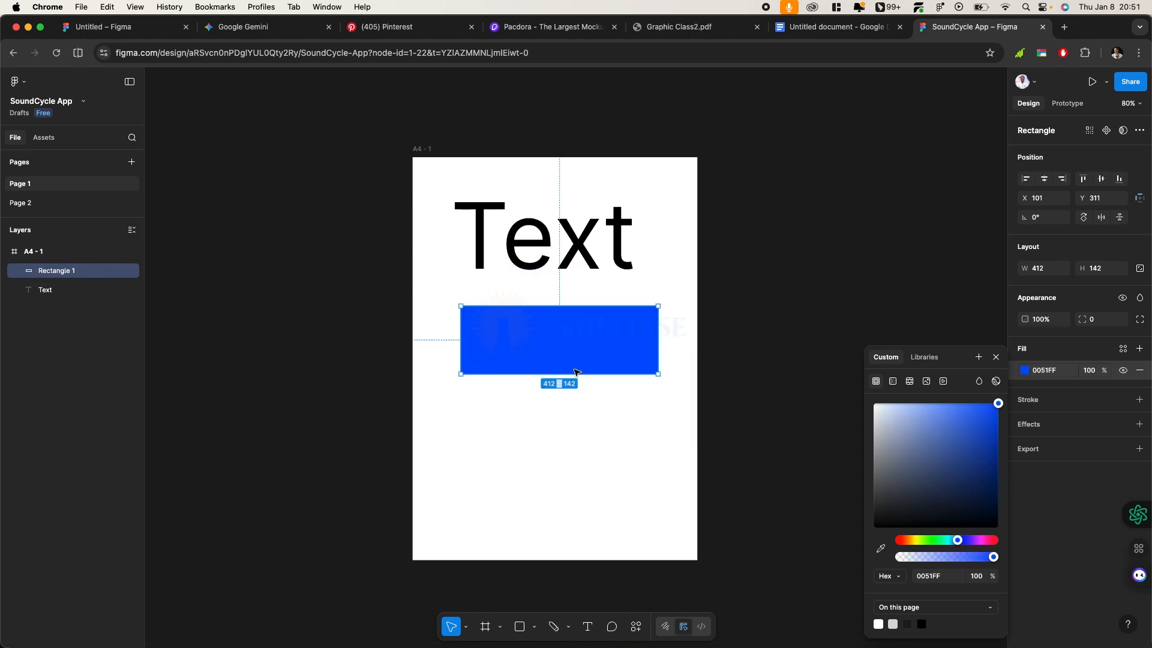
Align the left edges of the text and blue rectangle, and shift both slightly down in the A4 frame
key("super+a")
key("alt+a")
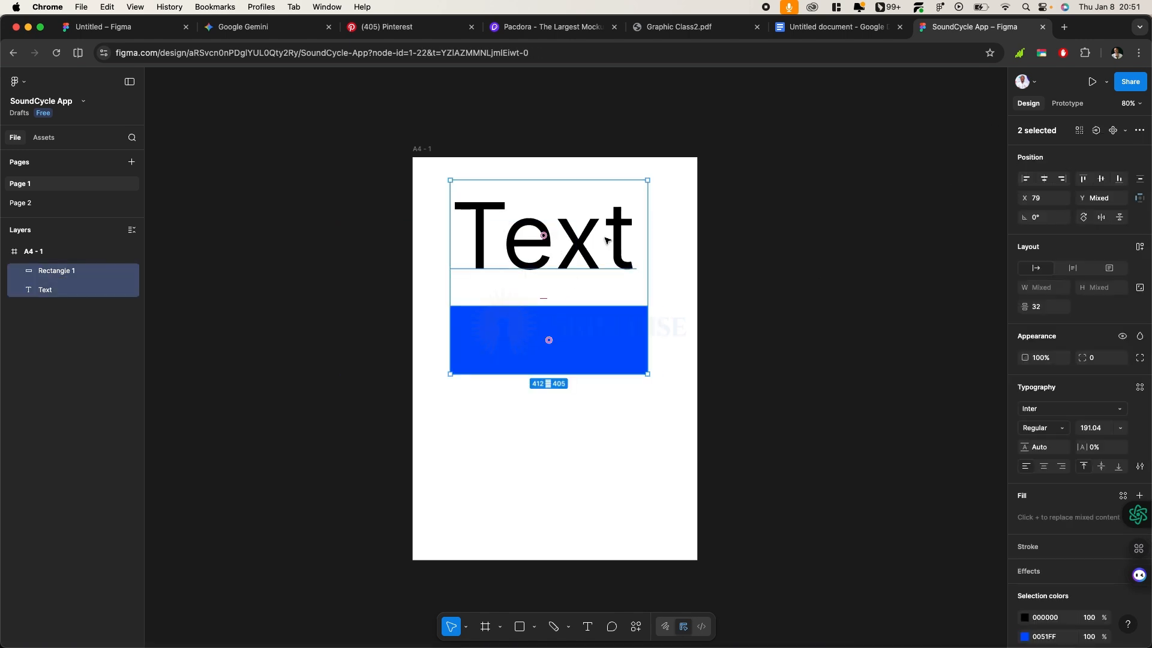
left_click(824, 357)
left_click_drag(821, 354, 500, 193)
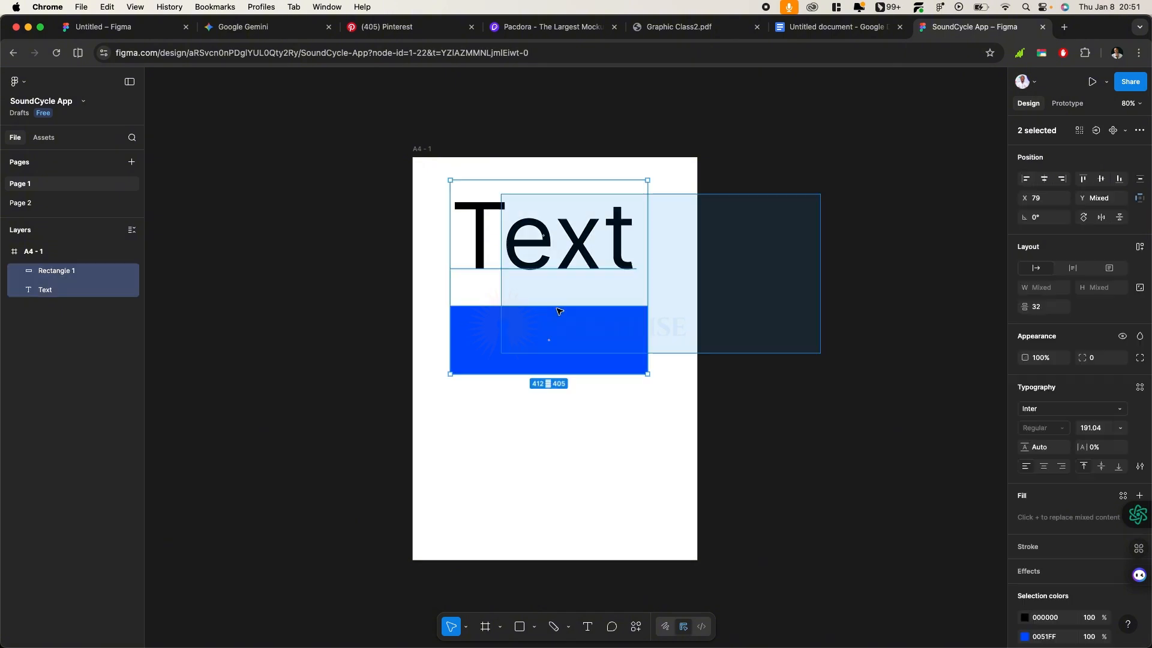
left_click_drag(586, 351, 591, 375)
left_click(741, 306)
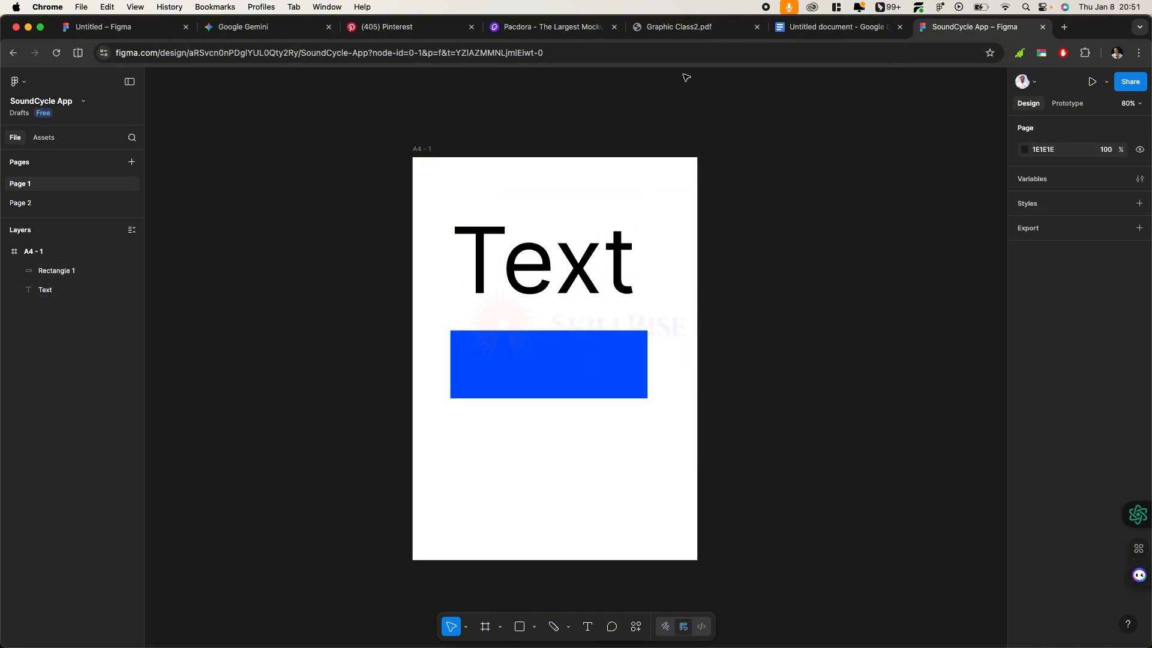
Switch to Pinterest and copy the green Spotify poster with the standing figure from SoundCycle 2's Social Media Ideas section
left_click(408, 27)
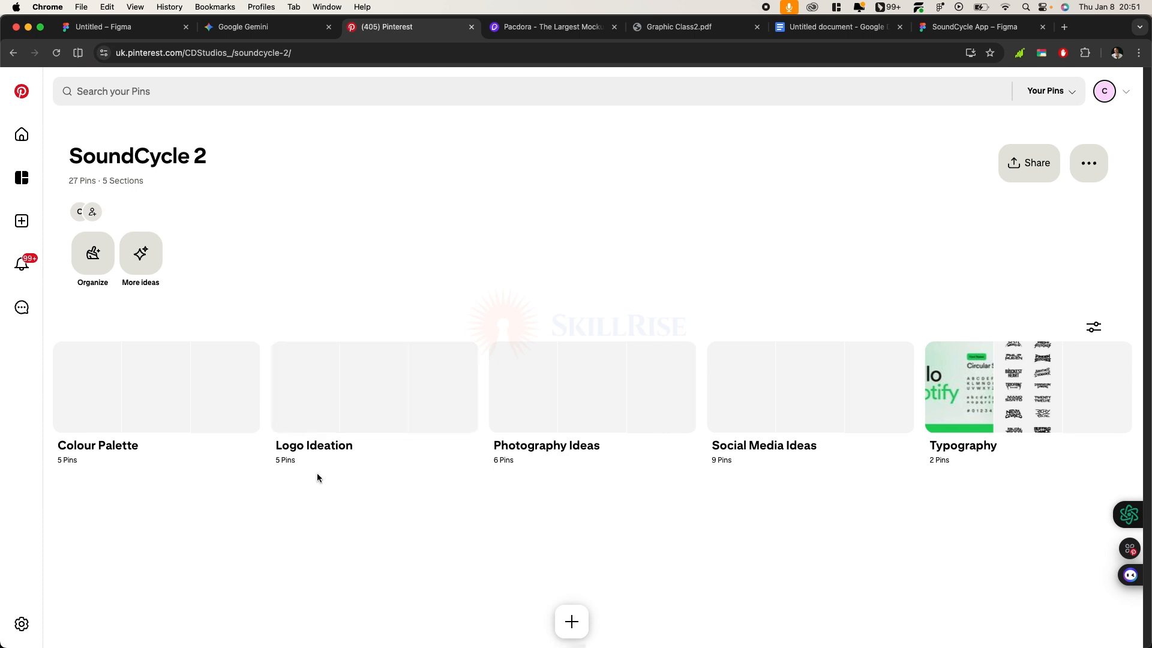
left_click(784, 408)
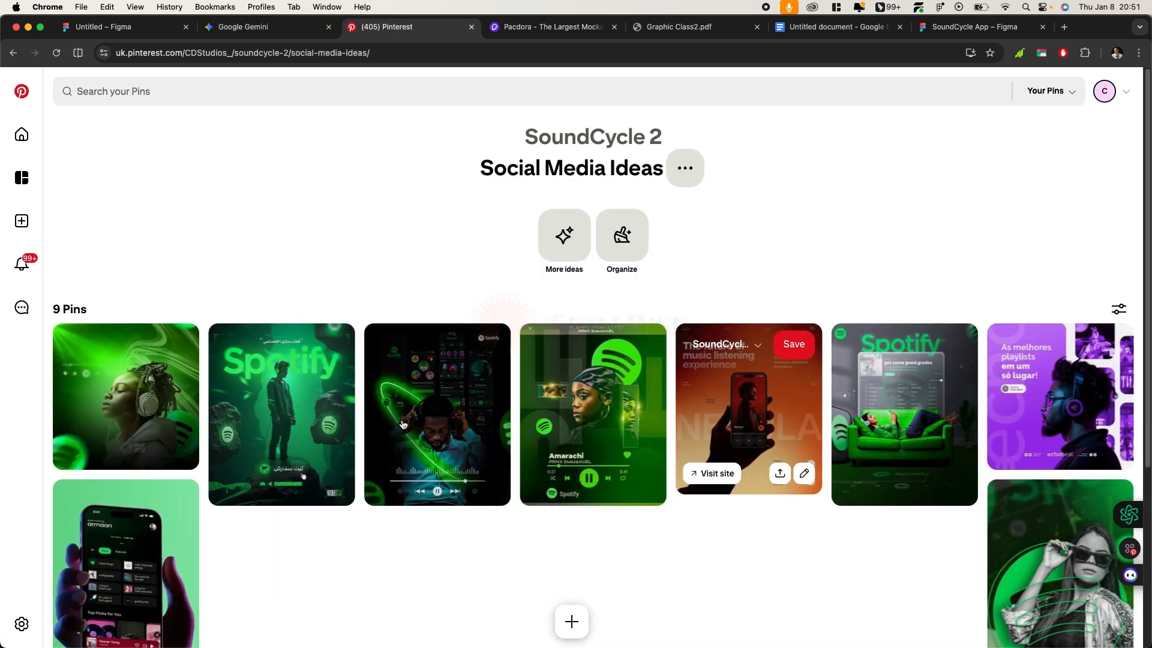
right_click(289, 404)
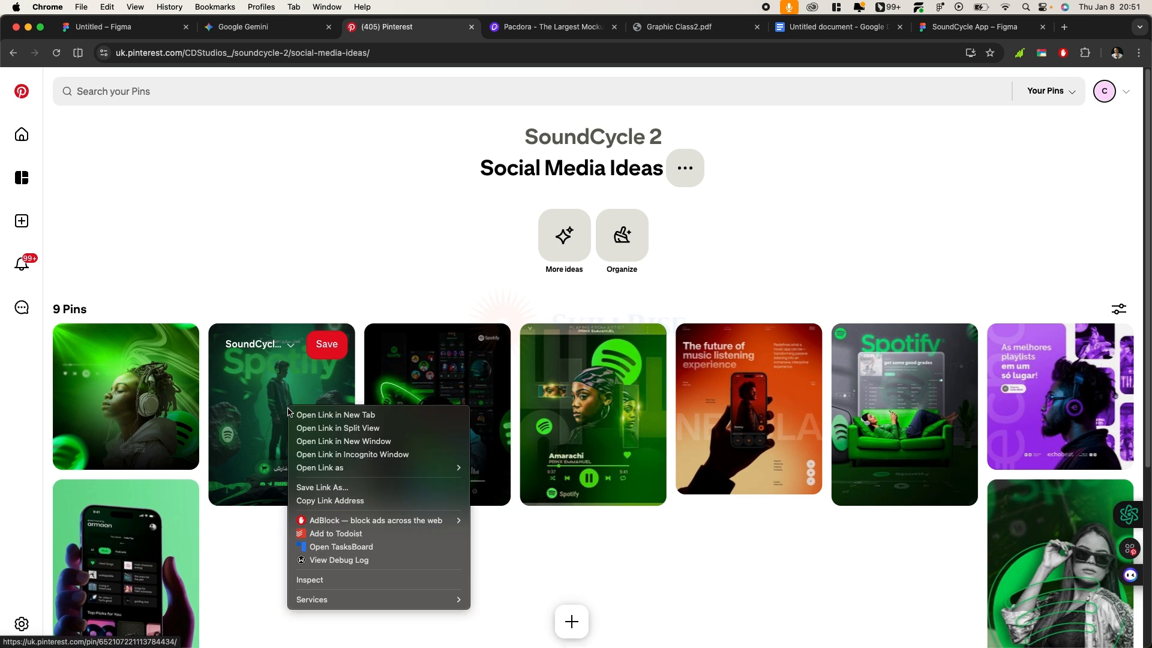
left_click(330, 500)
left_click(255, 441)
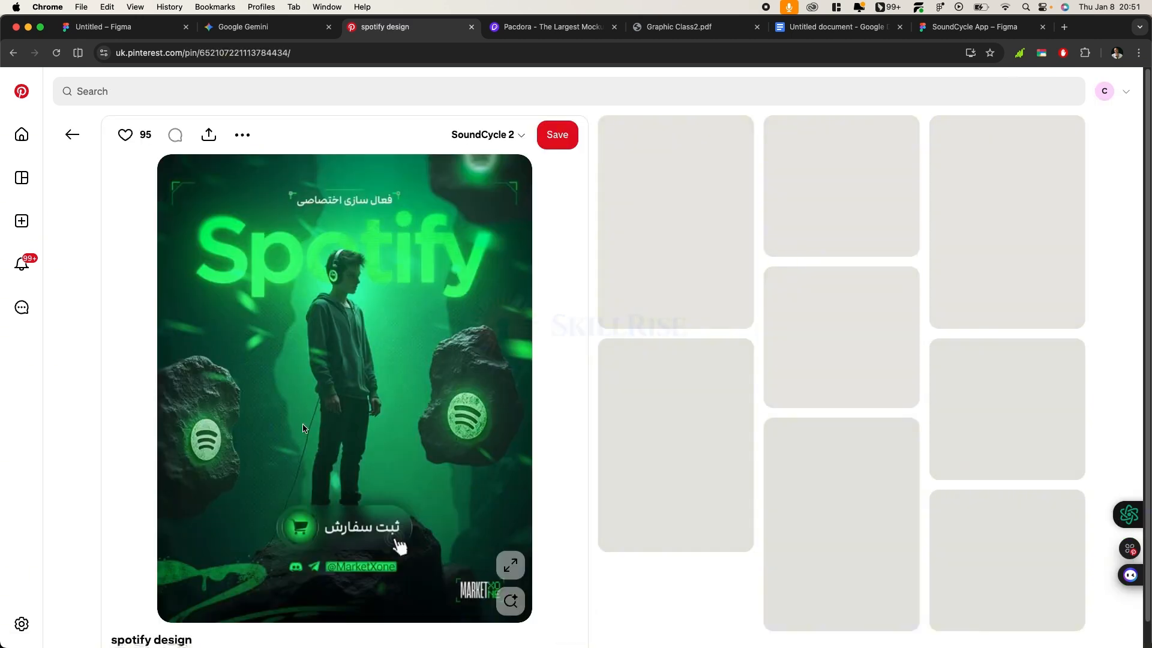
right_click(302, 378)
left_click(333, 412)
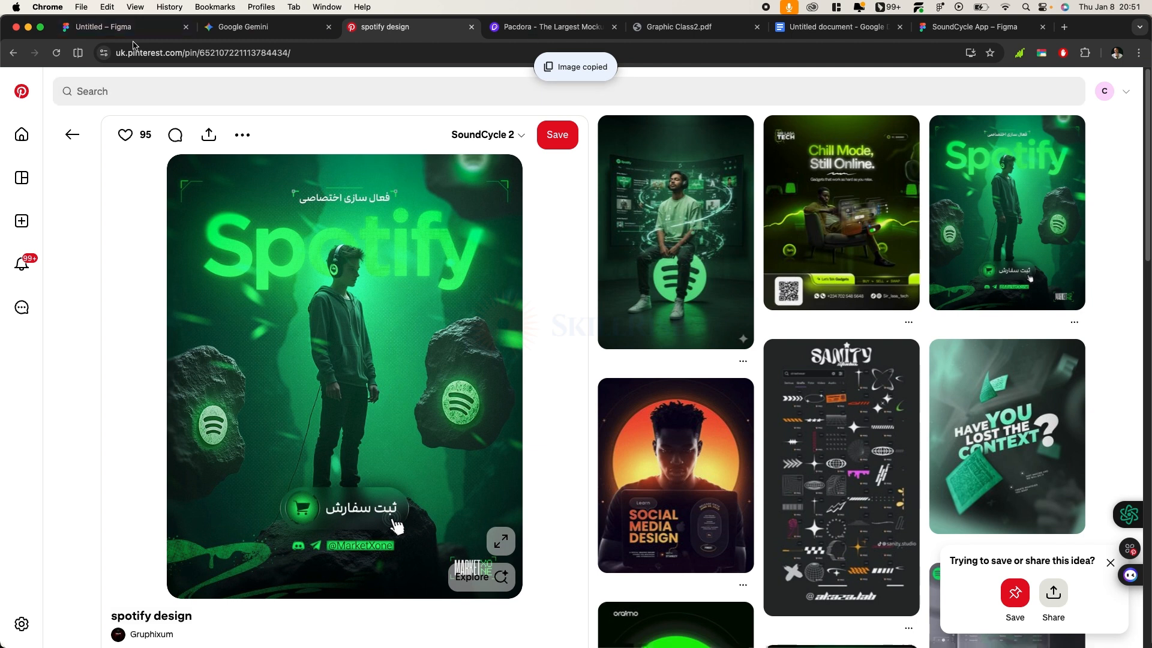
Return to the SoundCycle App file in Figma, paste the copied image into the A4 frame and move it out beside the frame
left_click(975, 26)
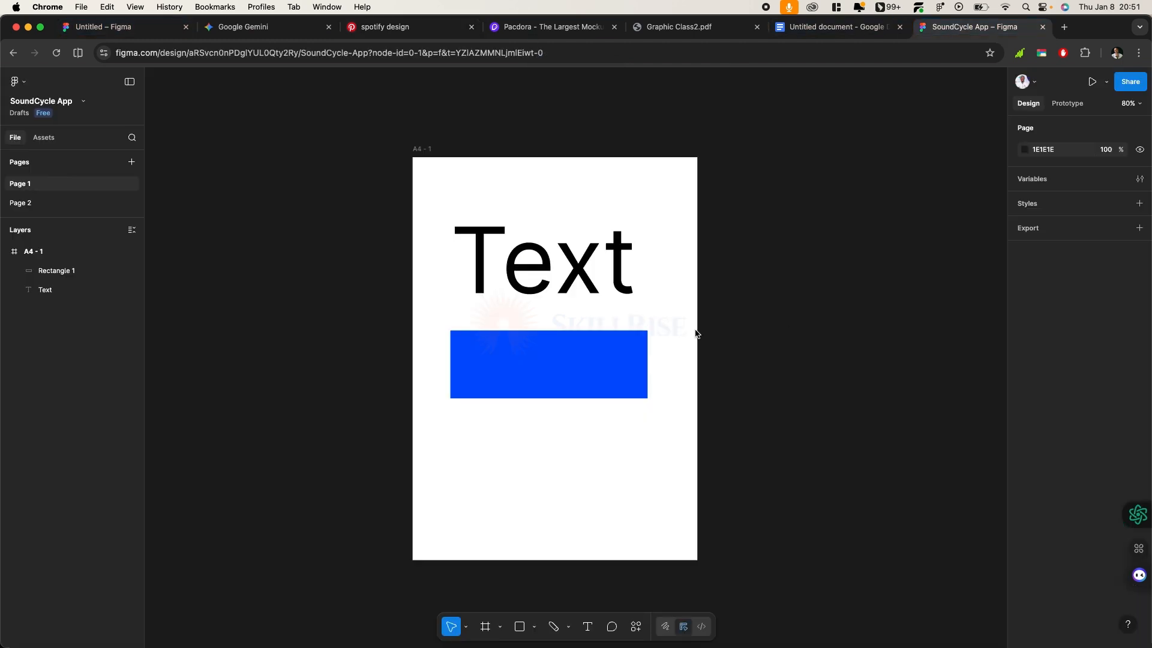
right_click(682, 285)
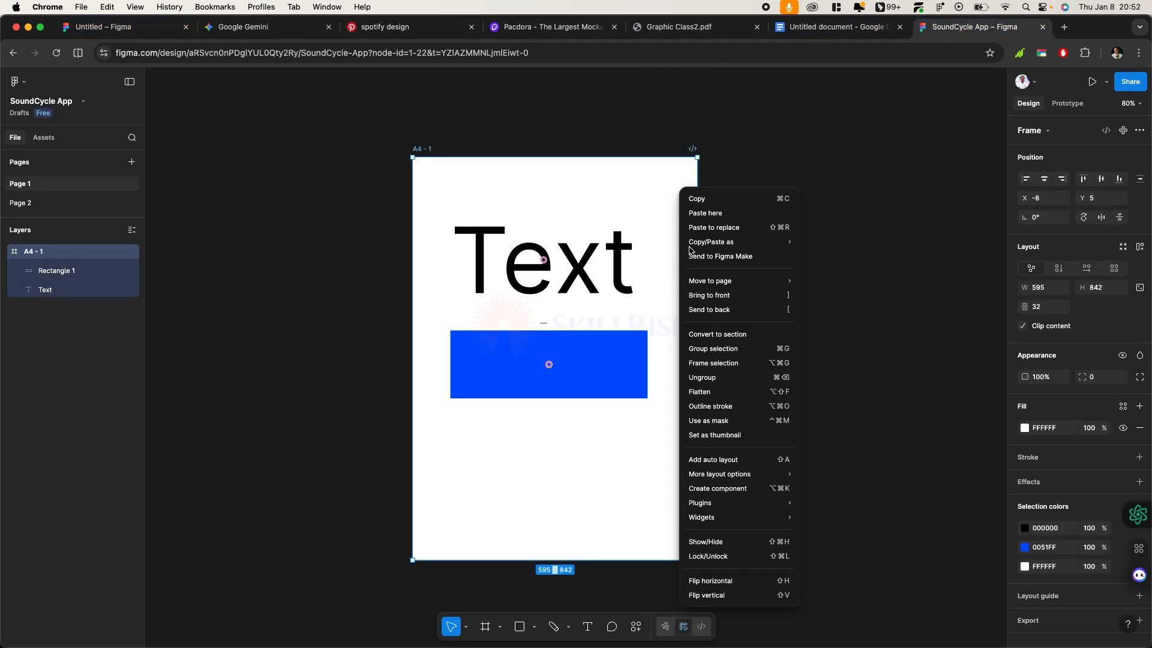
left_click(700, 213)
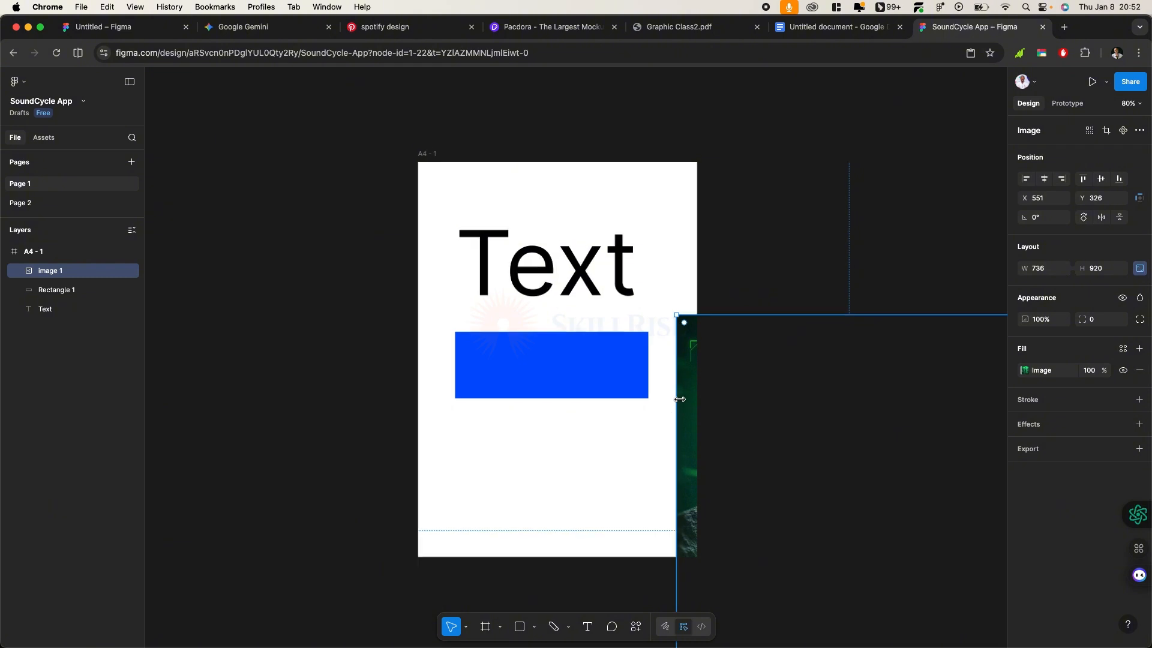
scroll(680, 399, "down", 5)
left_click_drag(684, 403, 899, 365)
left_click_drag(691, 380, 754, 357)
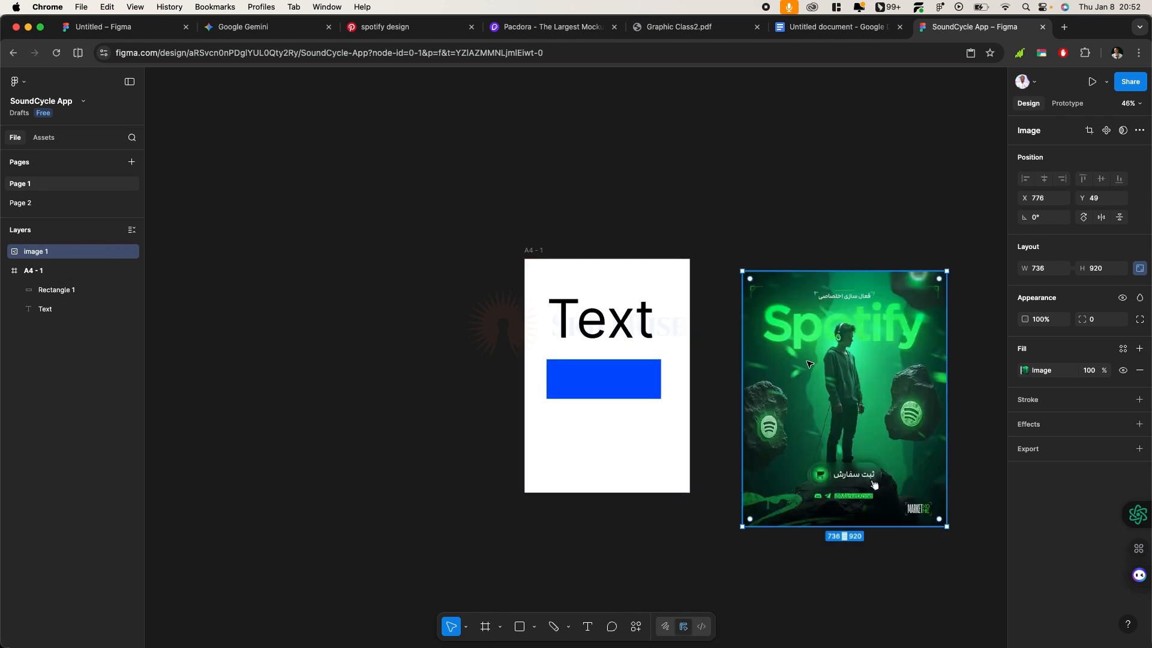
Scale the Spotify image down proportionally to about 365.6 by 457 and move it onto the A4 frame
key("k")
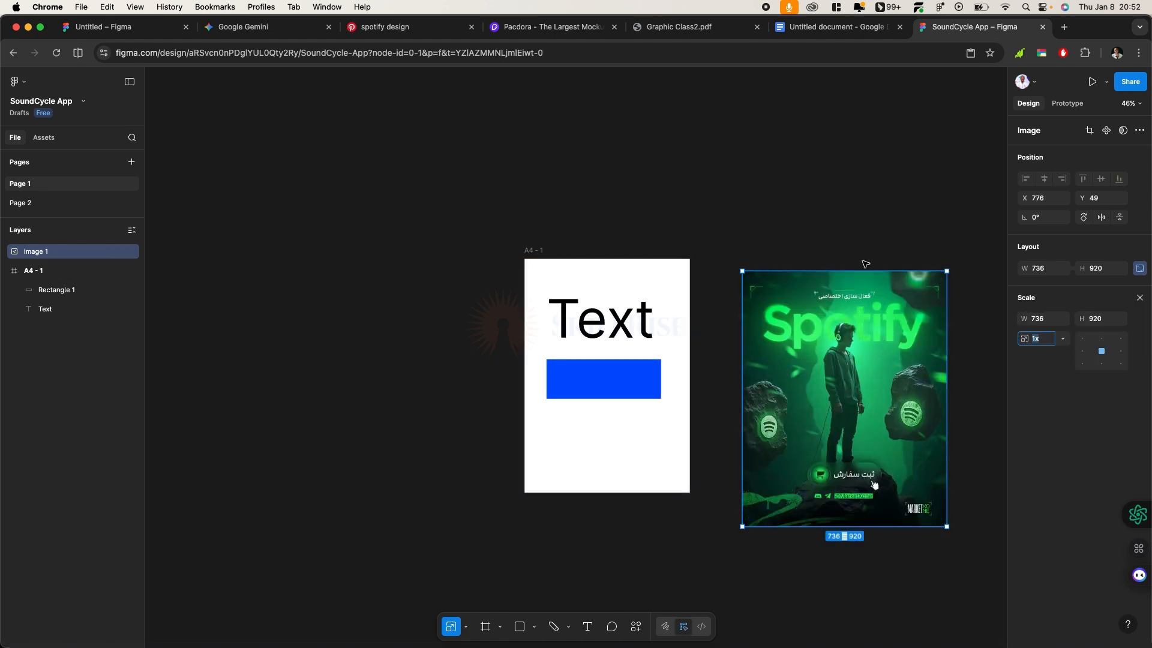
left_click_drag(863, 272, 862, 393)
left_click_drag(860, 449, 636, 408)
scroll(633, 405, "up", 5)
scroll(632, 405, "down", 3)
Move the text and blue rectangle up in the A4 frame and place the image below them at X 91, Y 455
left_click_drag(691, 316, 530, 373)
left_click(667, 251, "shift")
left_click_drag(692, 96, 701, 272)
left_click_drag(700, 223, 701, 165)
left_click_drag(579, 379, 669, 347)
scroll(662, 334, "down", 2)
left_click_drag(653, 307, 652, 329)
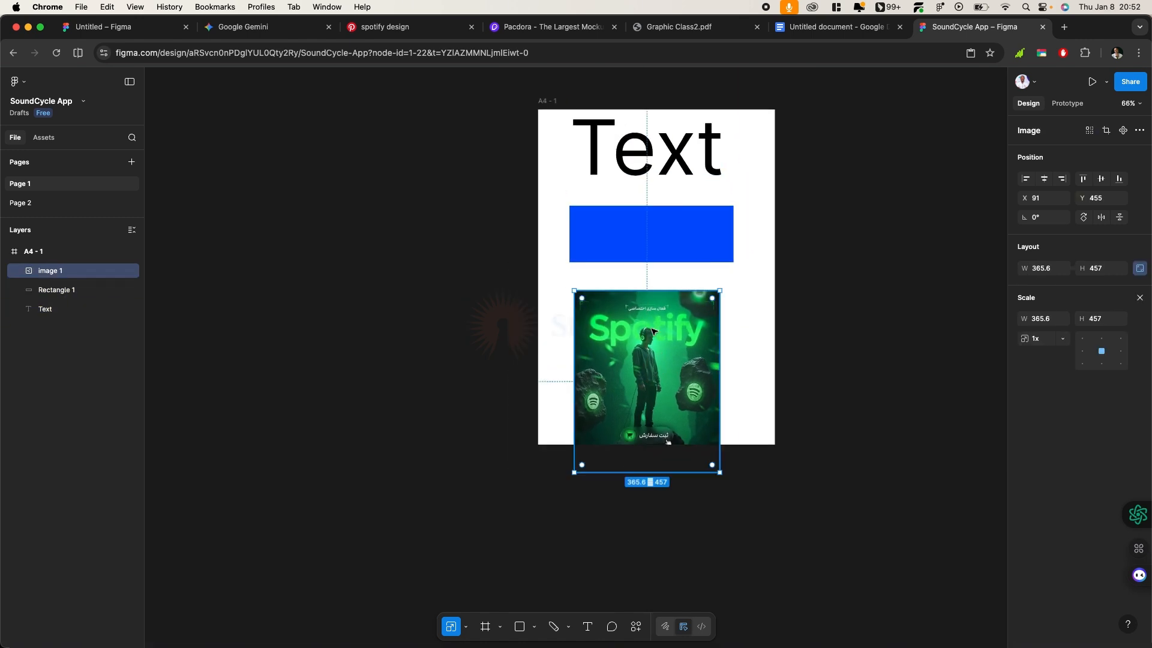
Move the A4 frame to X -92, Y 56, and shift its text and blue rectangle slightly down together
left_click_drag(547, 101, 517, 123)
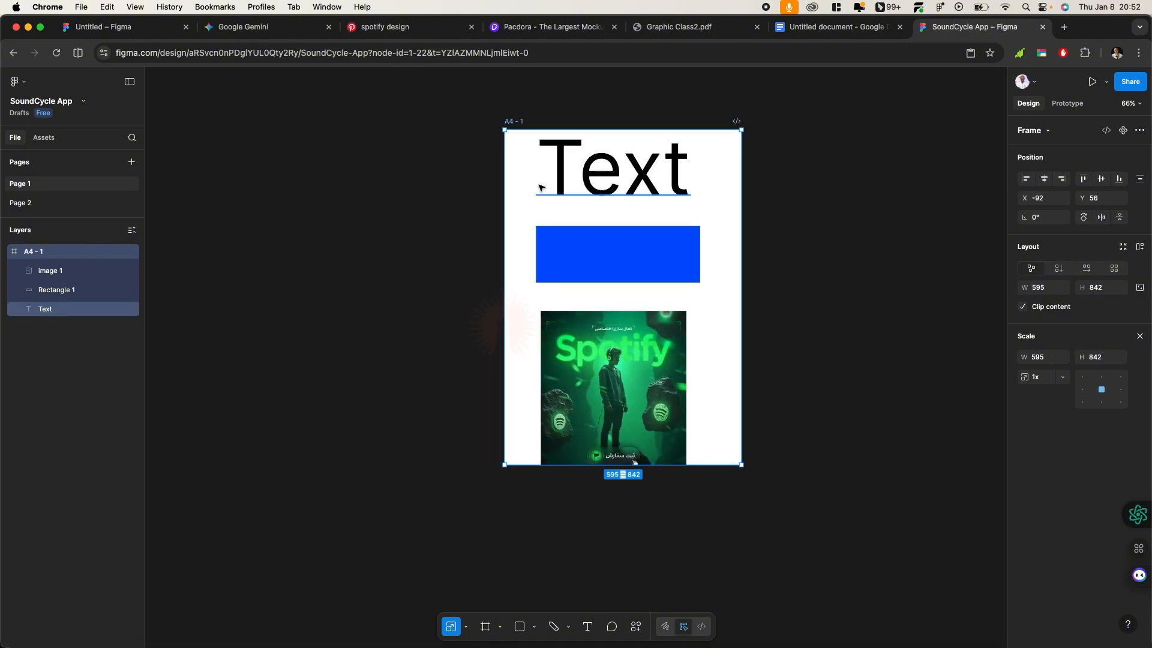
left_click_drag(442, 170, 622, 267)
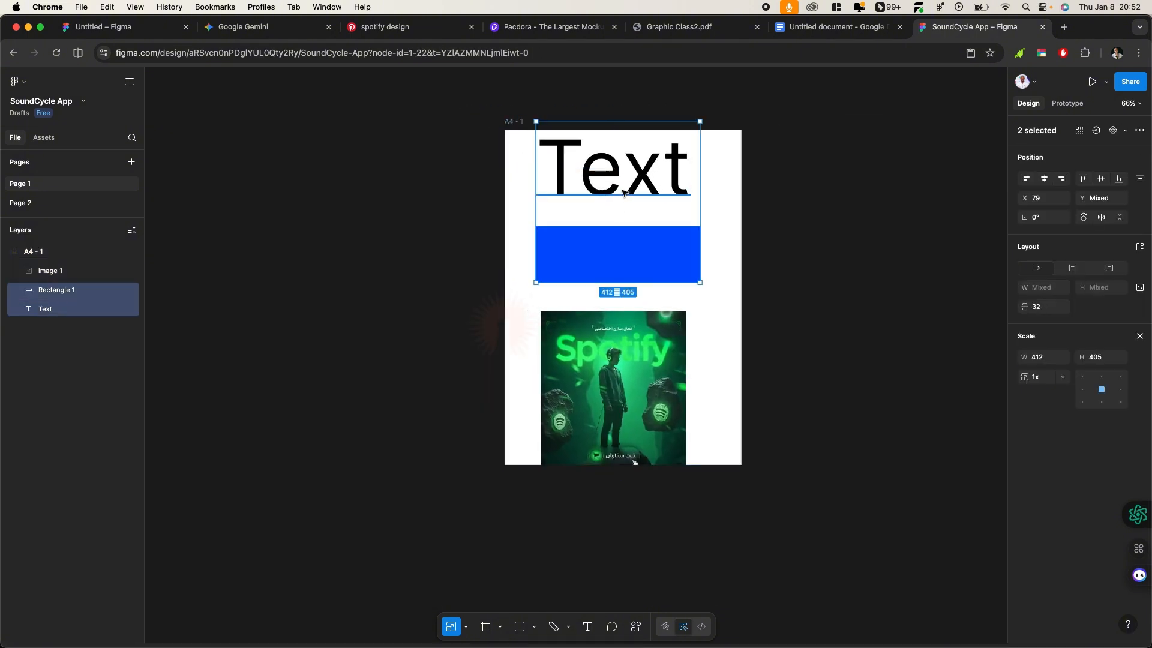
left_click_drag(624, 192, 624, 207)
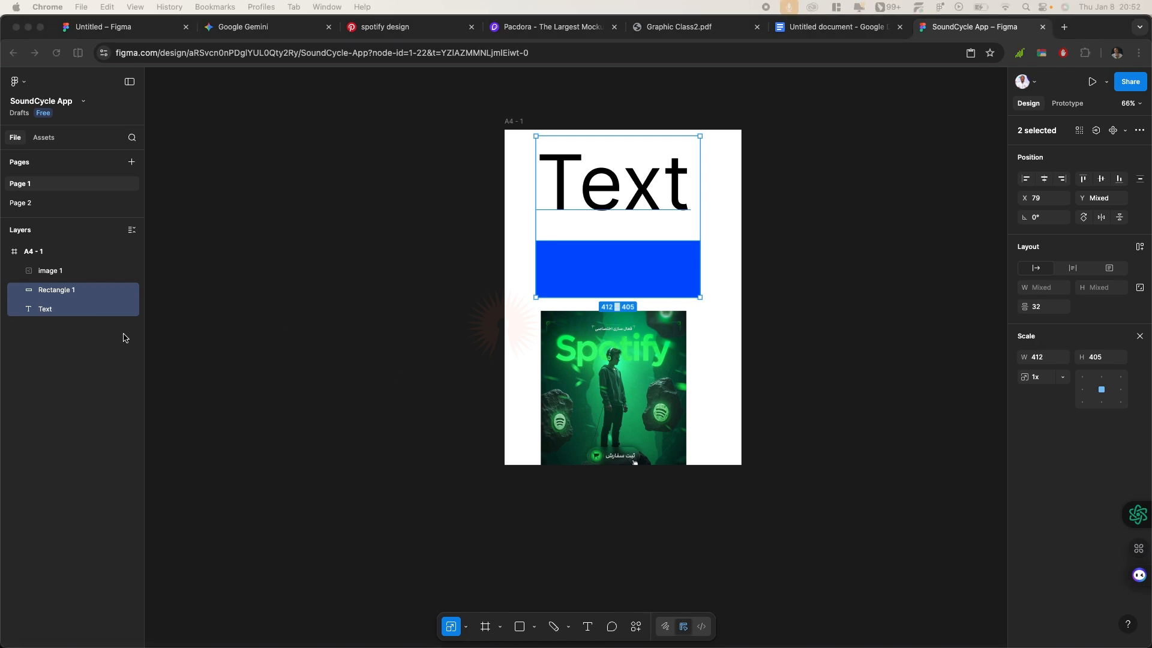
Draw a grey rectangle beside the A4 frame, resize it to 595 by 842, and place it at X 553, Y 56
scroll(600, 369, "right", 5)
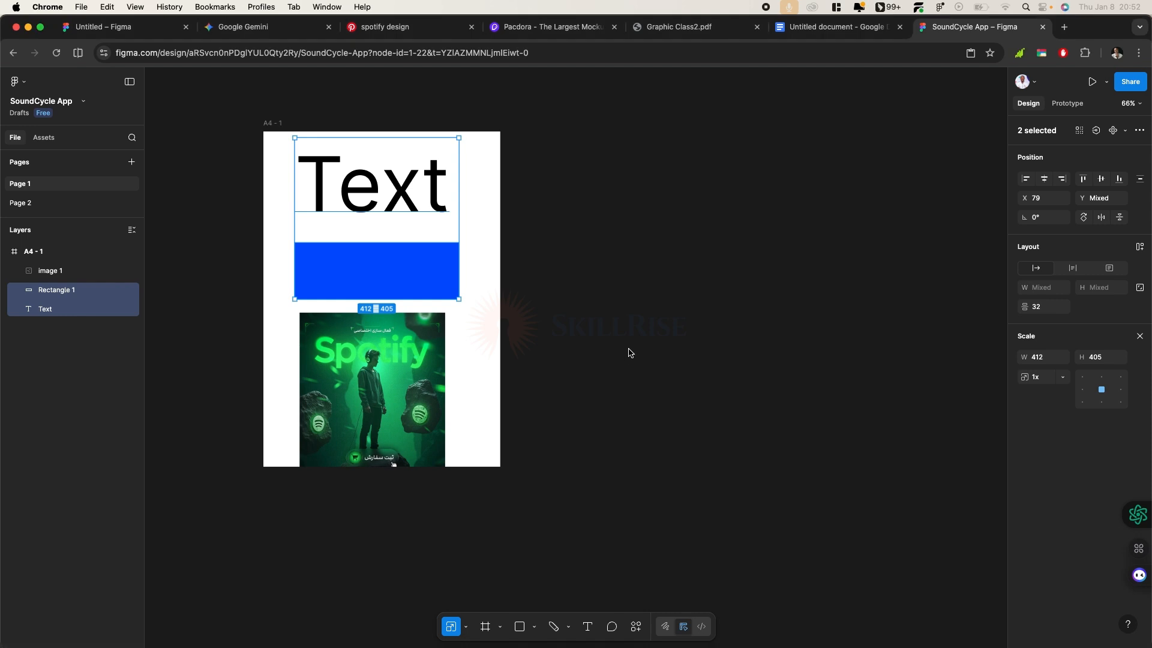
left_click(520, 627)
left_click_drag(541, 137, 766, 467)
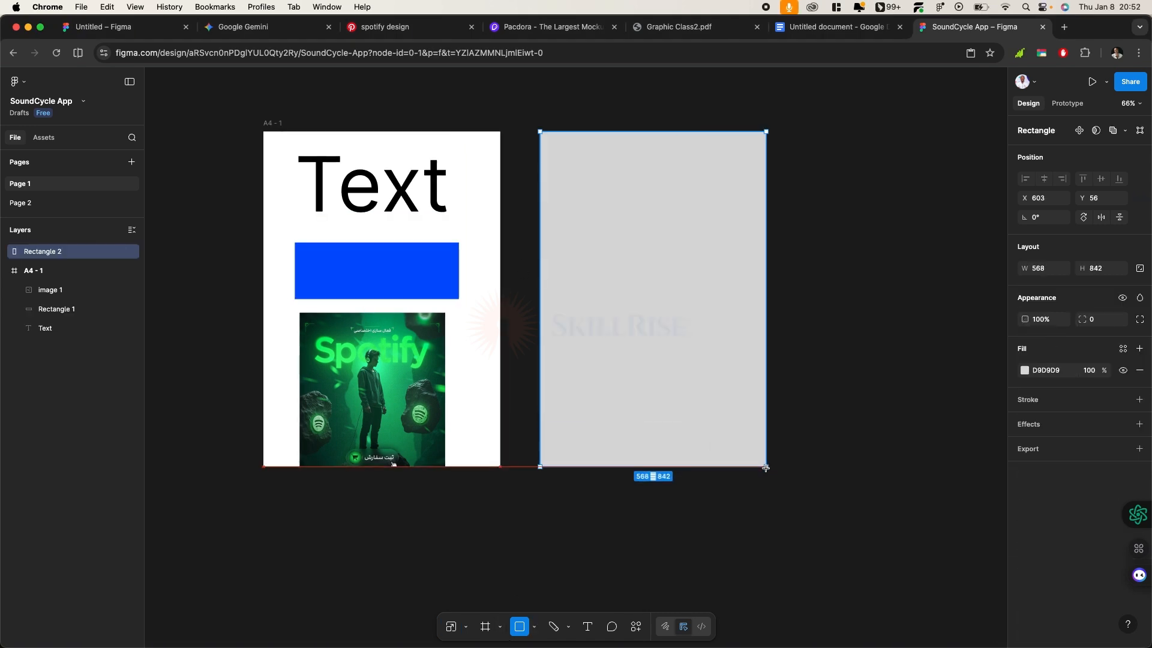
mouse_move(637, 174)
left_mouse_down()
mouse_move(353, 569)
mouse_move(358, 541)
left_mouse_up()
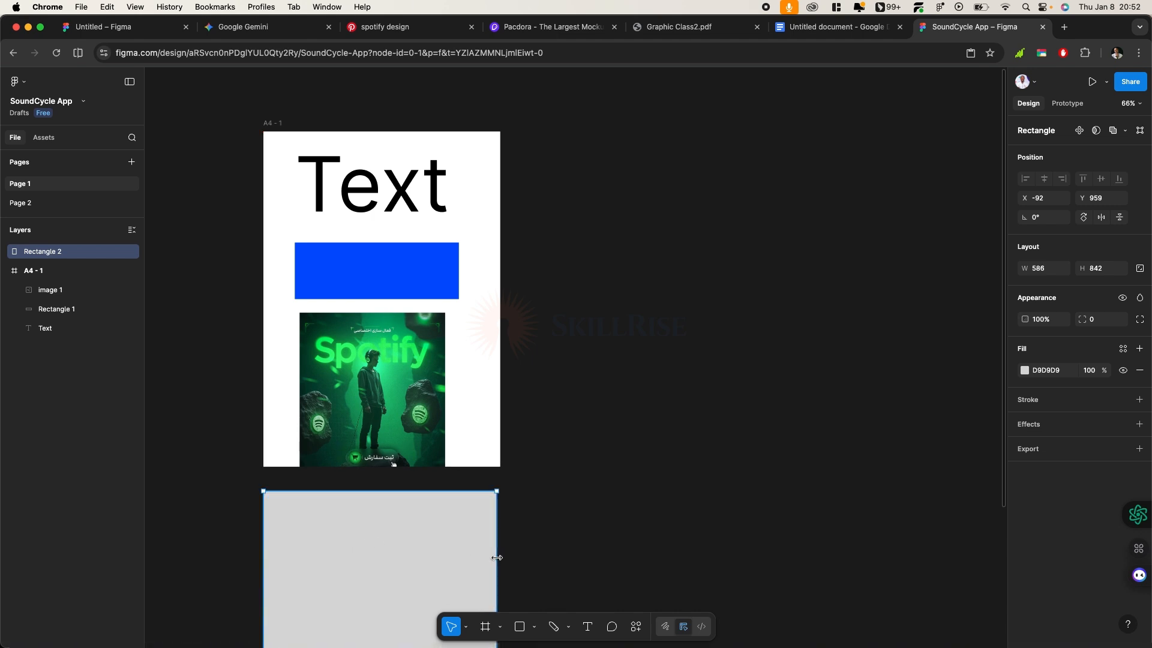
left_click_drag(417, 596, 647, 233)
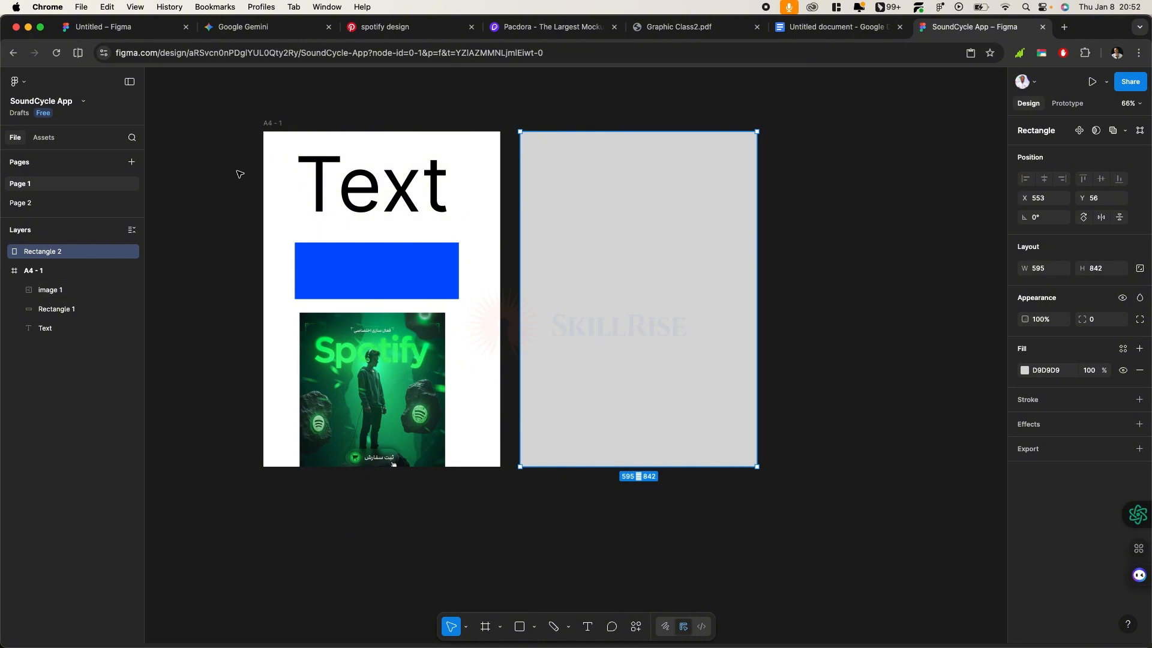
Copy the A4 frame's text, blue rectangle and image, and paste the copies over the grey rectangle
left_click_drag(236, 176, 278, 166)
left_click_drag(385, 325, 409, 403)
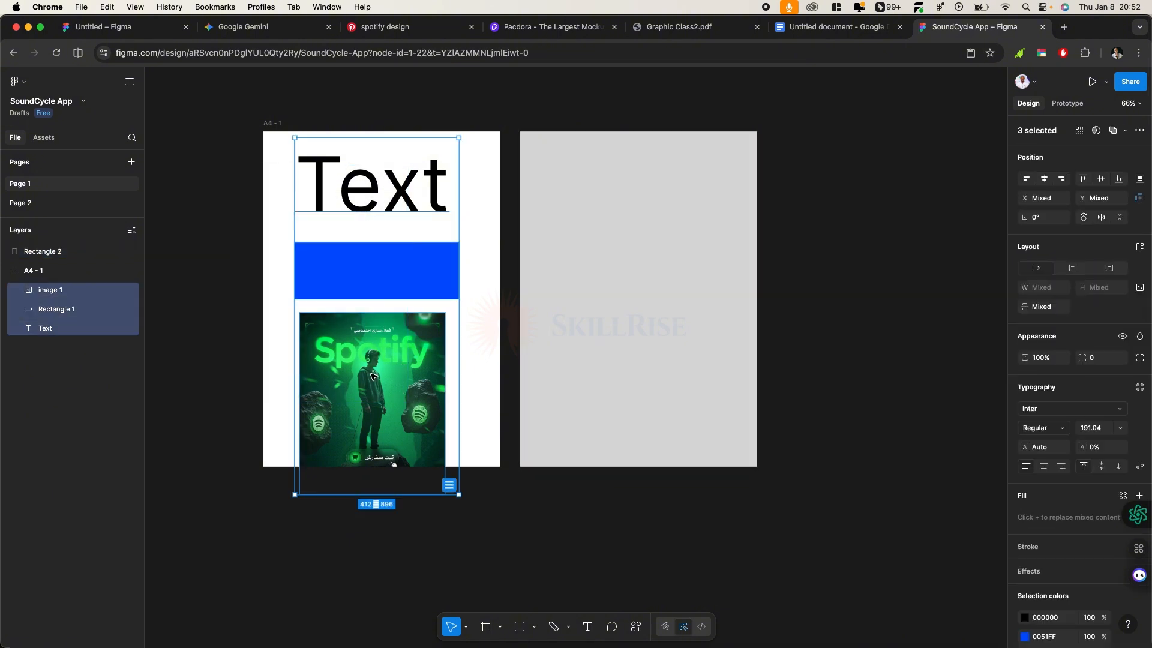
right_click(372, 376)
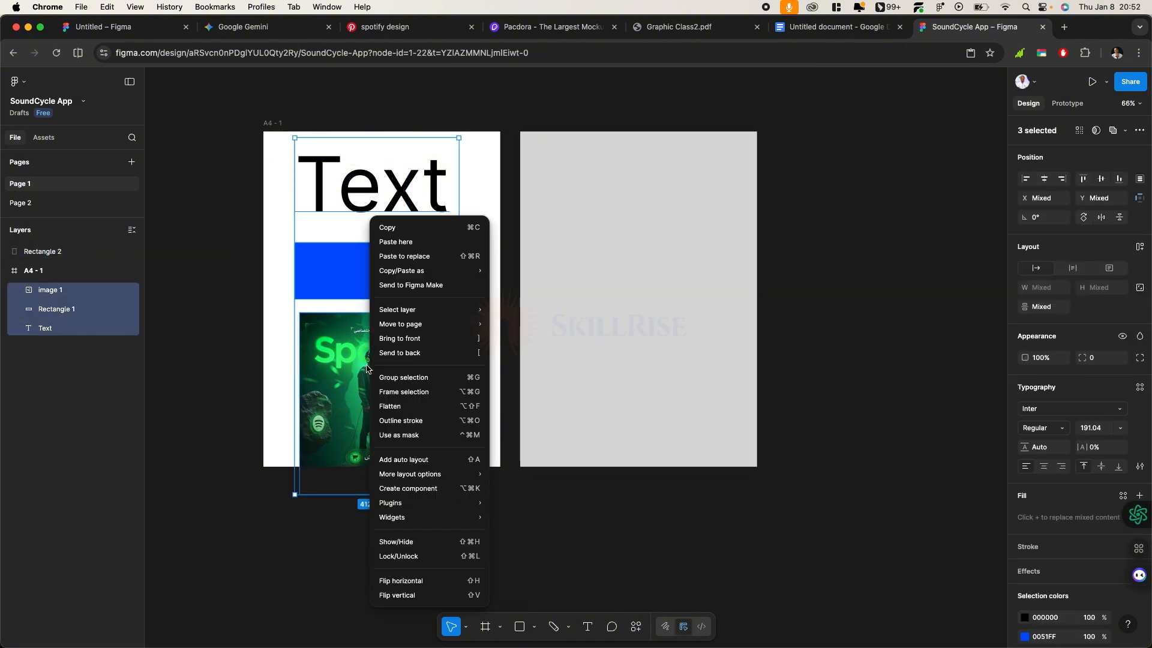
left_click(390, 231)
left_click(550, 514)
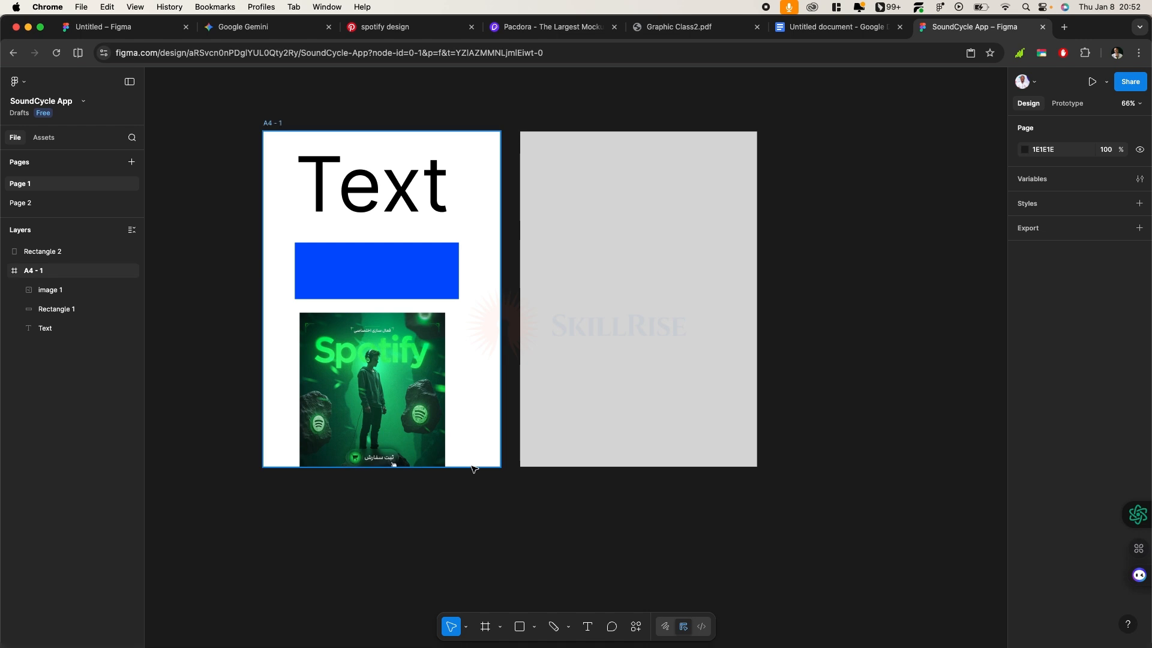
key("ctrl+v")
left_click_drag(373, 369, 645, 383)
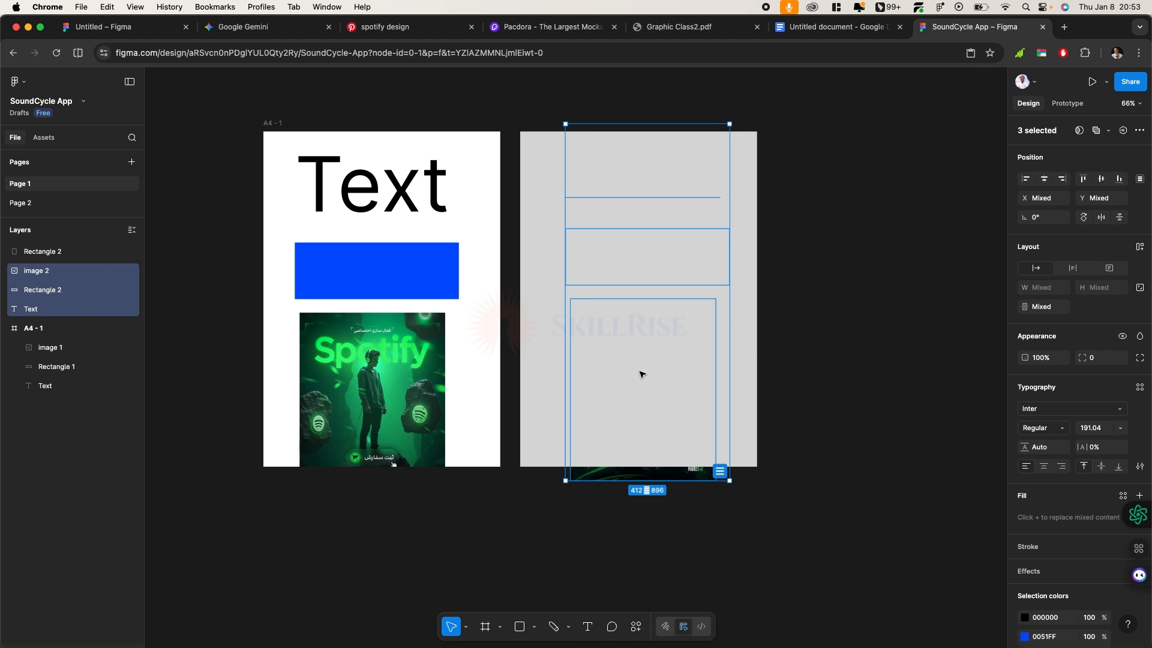
Bring the pasted items in front of the grey rectangle, and move the image and blue rectangle up so they fit inside
key("super+bracketright")
left_click(658, 488)
left_click_drag(664, 452, 665, 432)
left_click_drag(644, 259, 644, 237)
key("Escape")
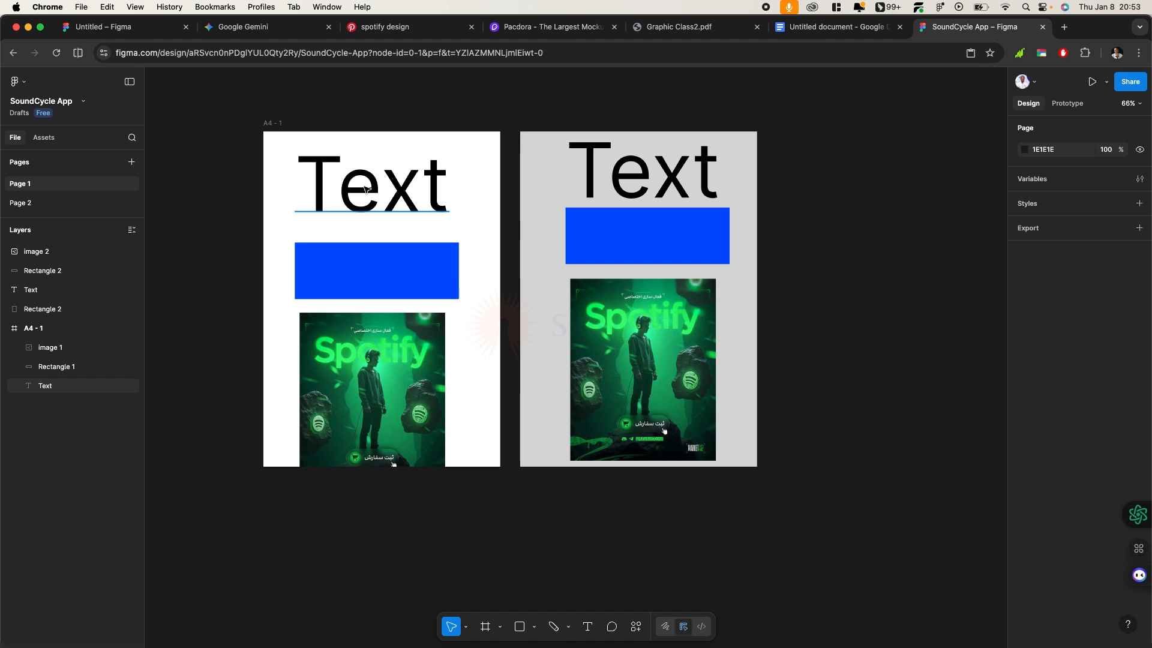
Move the A4 frame left to X -164 and the grey rectangle slightly right without its overlying items
mouse_move(265, 124)
left_mouse_down()
mouse_move(237, 122)
mouse_move(249, 127)
left_mouse_up()
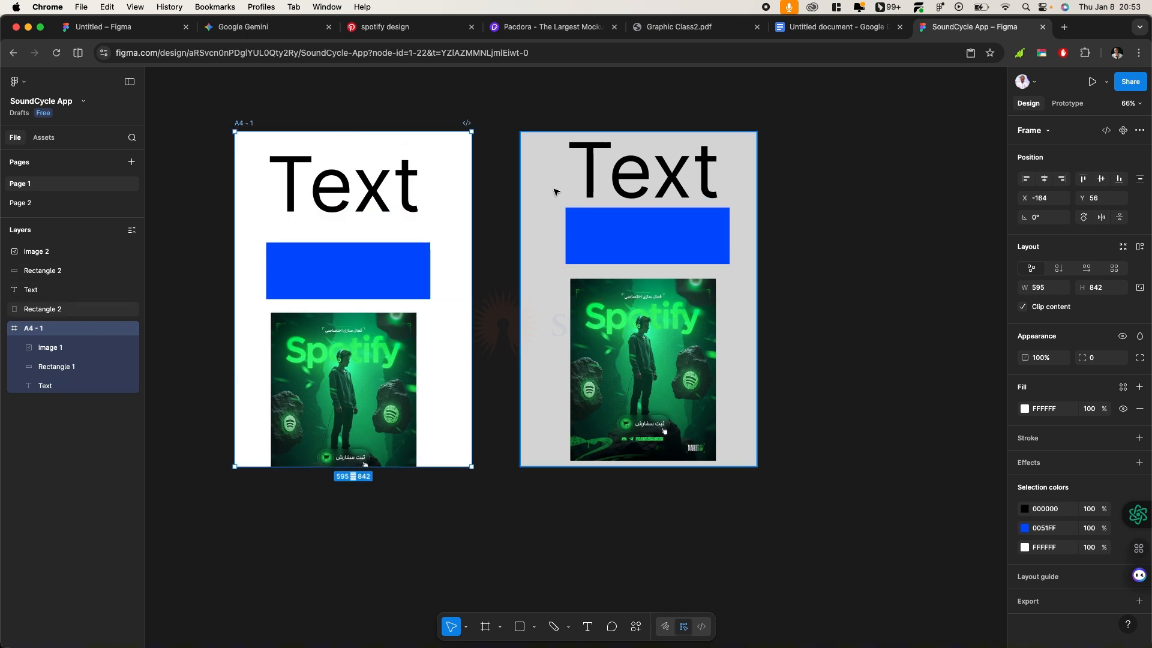
mouse_move(543, 171)
left_mouse_down()
mouse_move(825, 168)
mouse_move(795, 191)
mouse_move(546, 163)
mouse_move(557, 166)
left_mouse_up()
Group the grey rectangle with the text, blue rectangle and image lying on it
left_click_drag(580, 115, 816, 507)
right_click(700, 367)
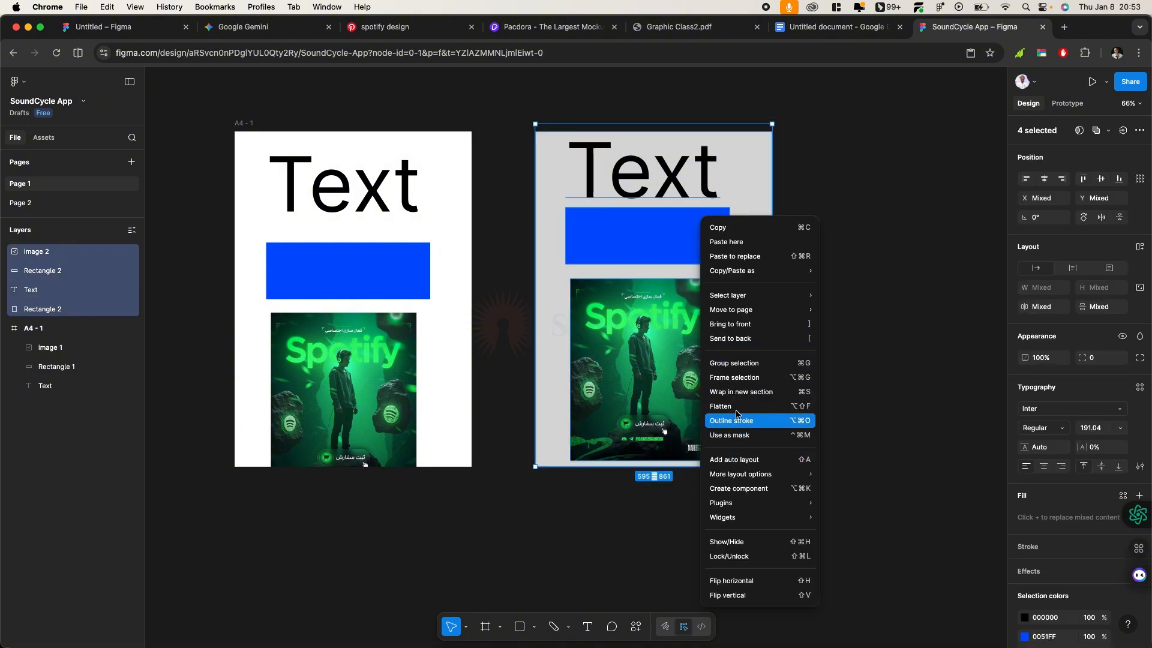
left_click(735, 363)
Move the new group right to X 677 and the A4 frame to X -23, leaving the group selected
key("shift+Right")
left_click_drag(785, 346, 671, 346)
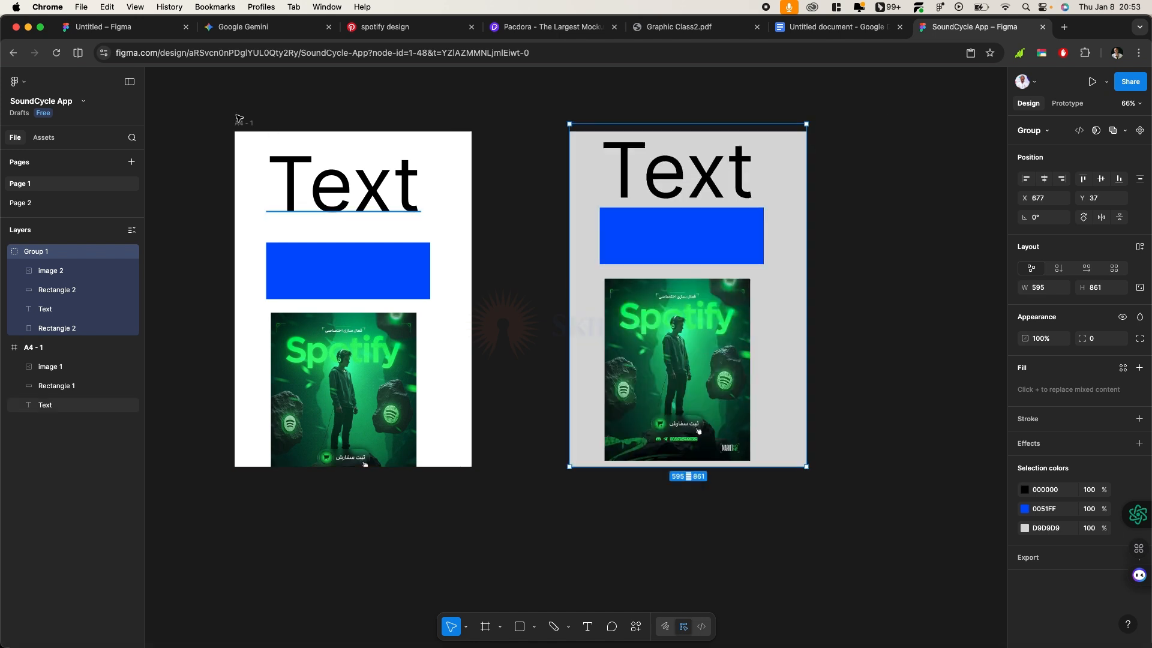
left_click_drag(253, 130, 303, 129)
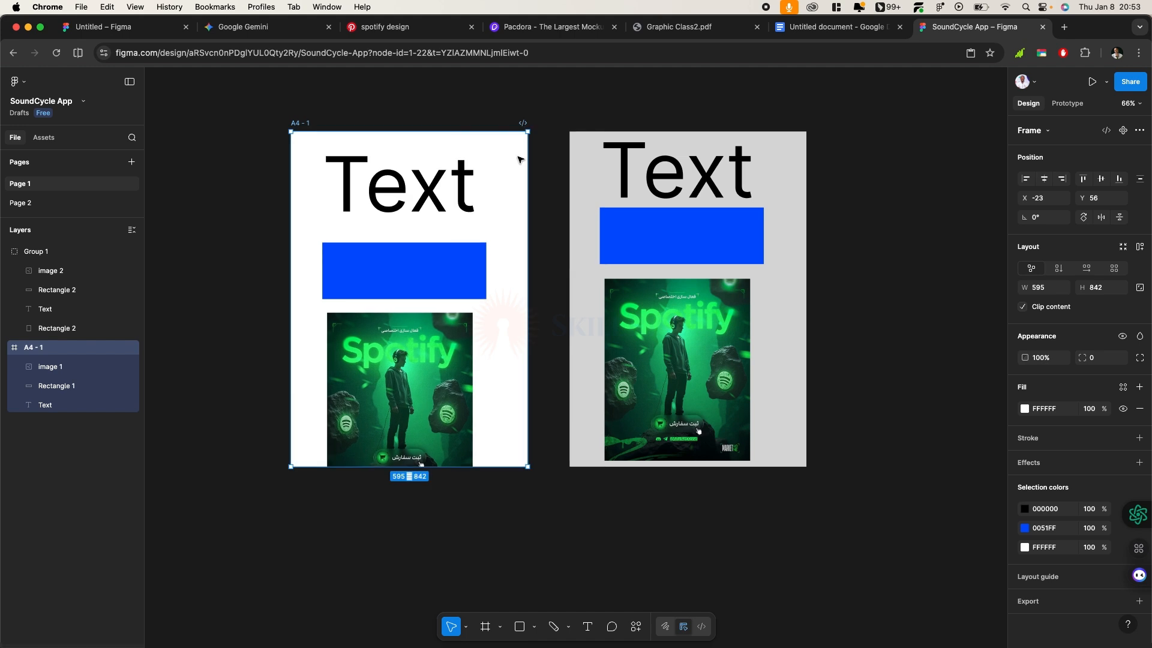
left_click(599, 186)
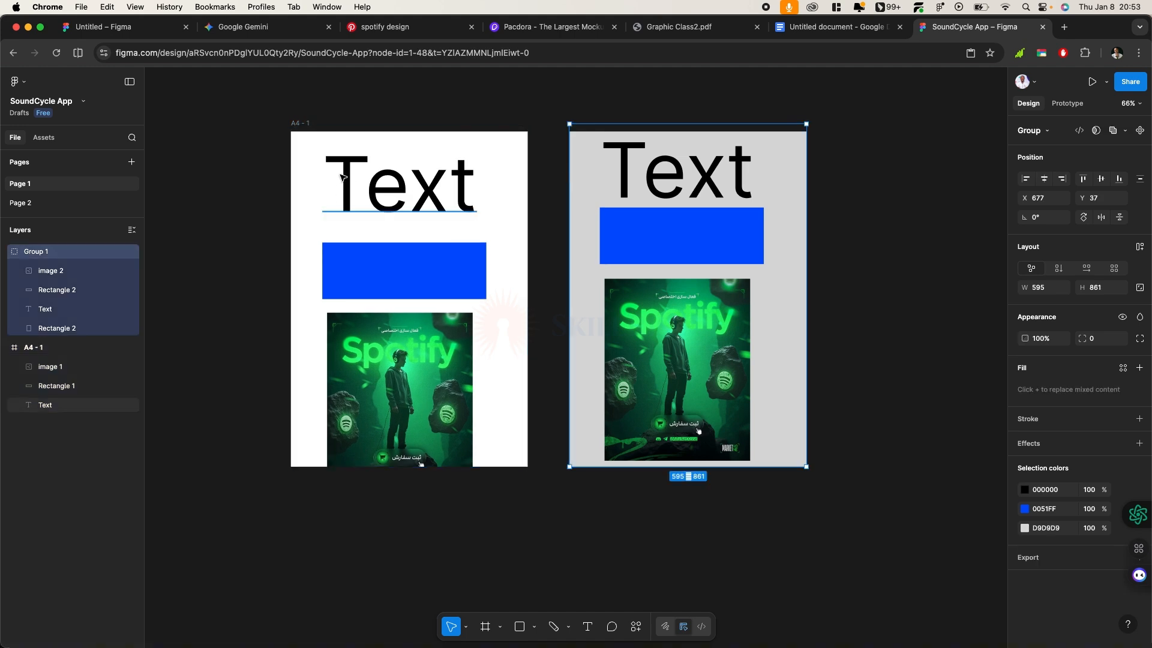
Draw a frame about 507 by 512 in the empty canvas beside the grouped rectangle, and delete it
left_click(274, 176)
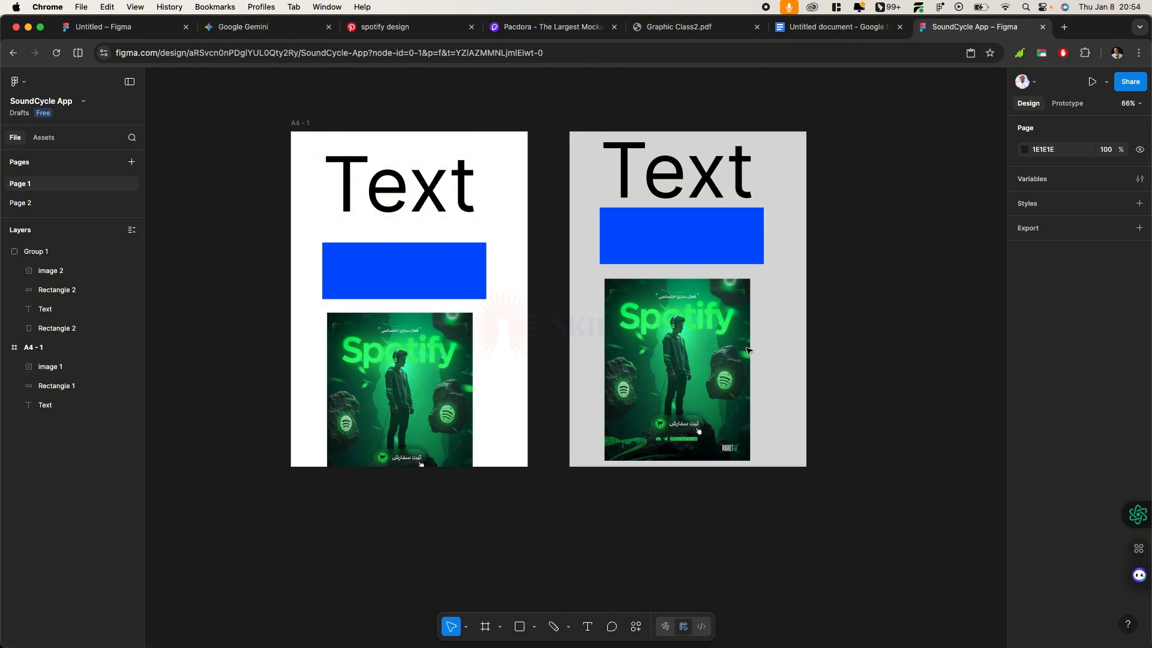
key("f")
scroll(756, 282, "right", 5)
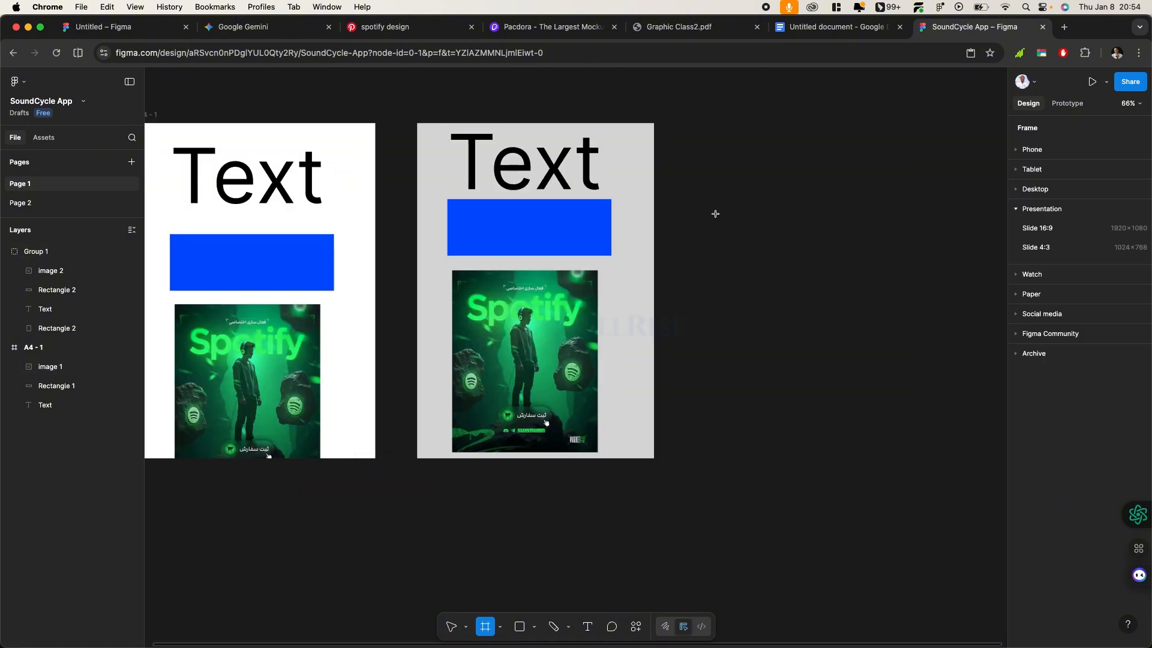
left_click_drag(717, 189, 919, 393)
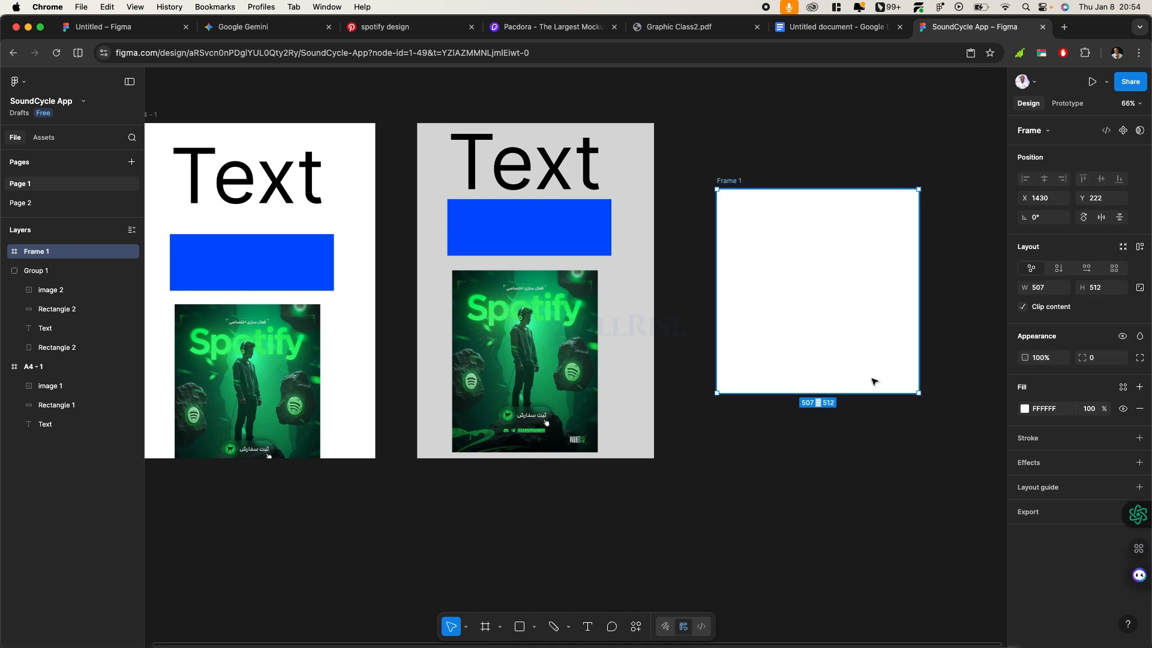
right_click(802, 288)
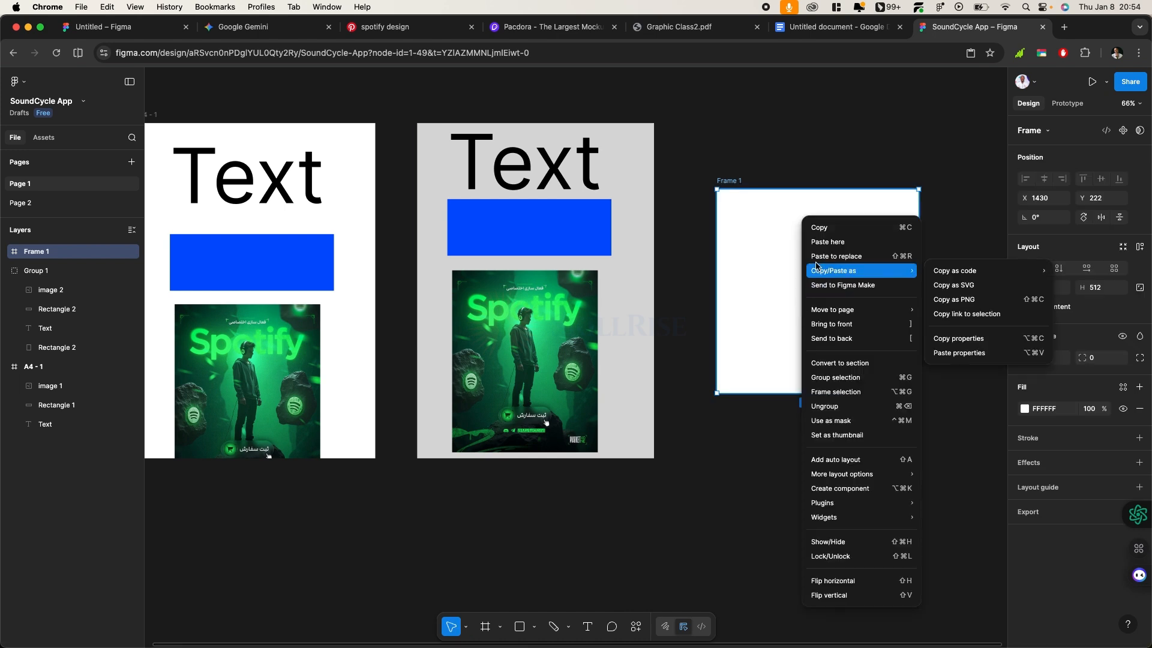
left_click(775, 251)
key("Delete")
Delete the grouped grey rectangle with its contents, and select the Spotify image in the A4 frame
left_click(591, 216)
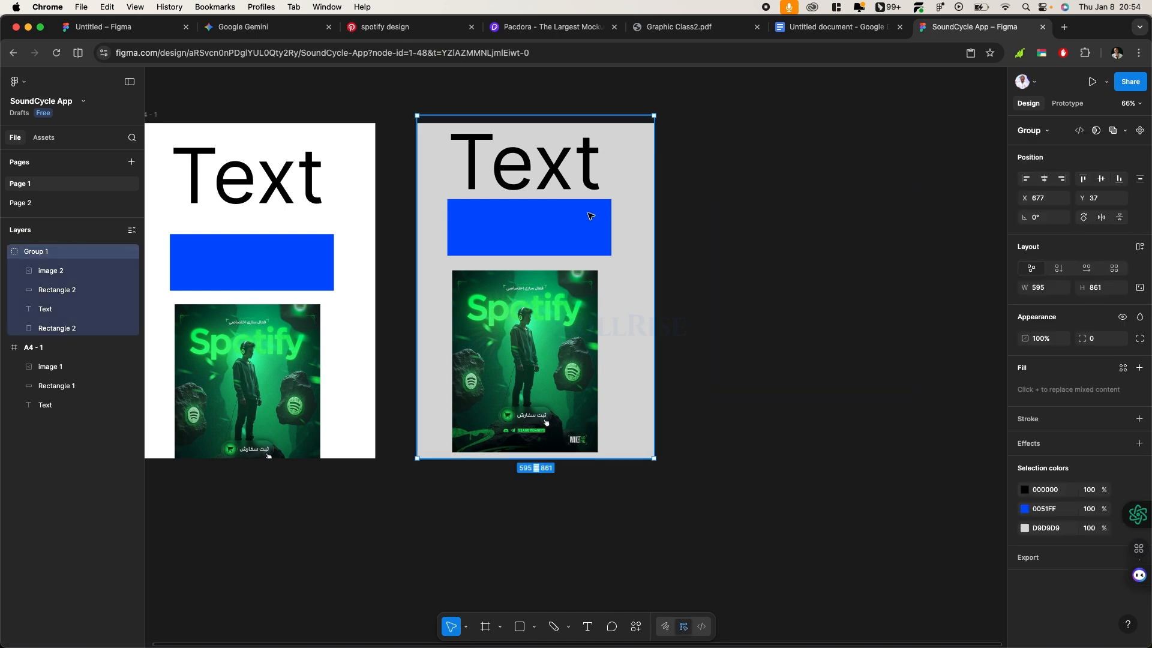
key("Delete")
scroll(579, 211, "left", 5)
left_click(395, 348)
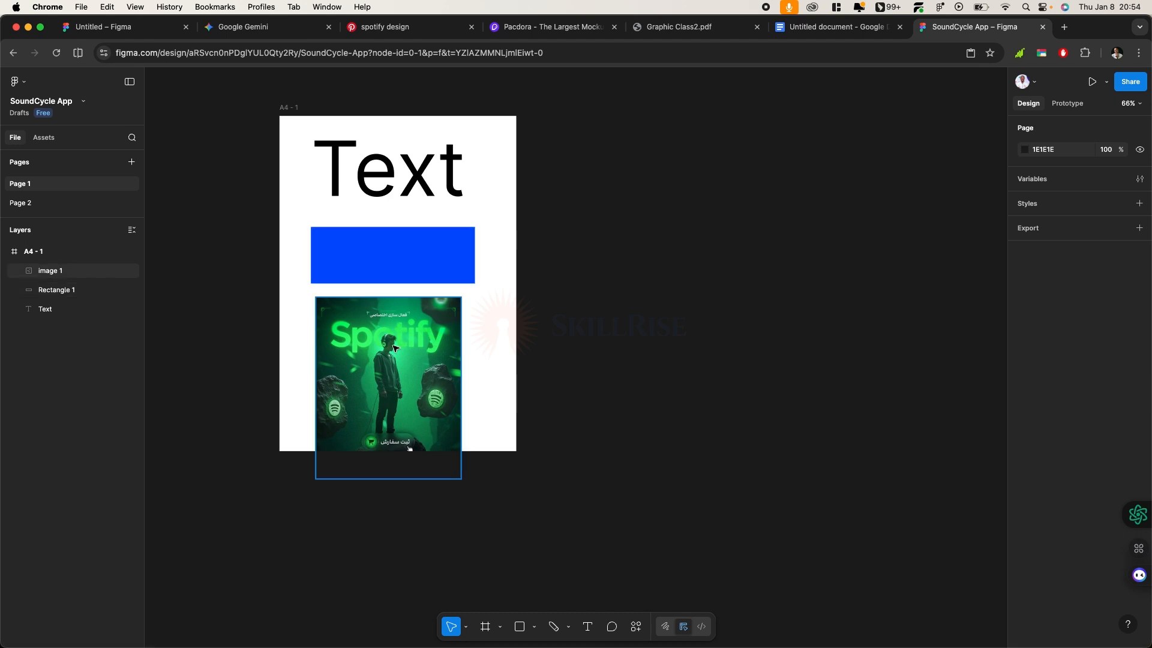
left_click(395, 348)
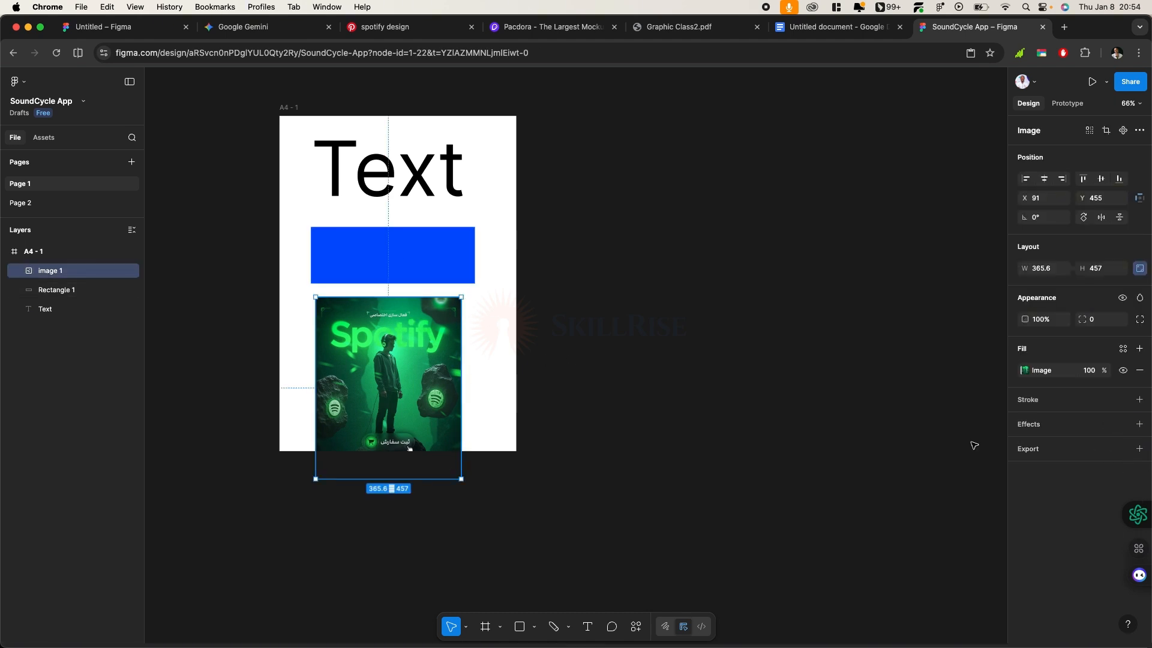
Draw a circle about 85 by 85 beside the large text in the A4 frame with the Ellipse tool
left_click(533, 627)
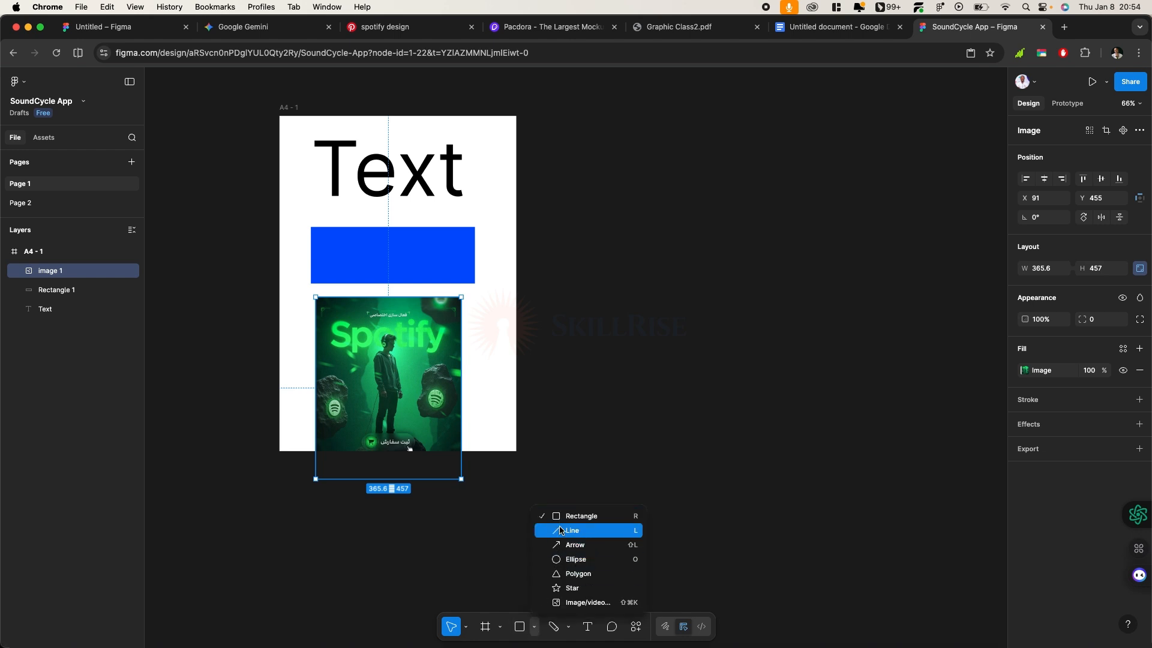
left_click(567, 559)
left_click_drag(475, 186, 509, 157)
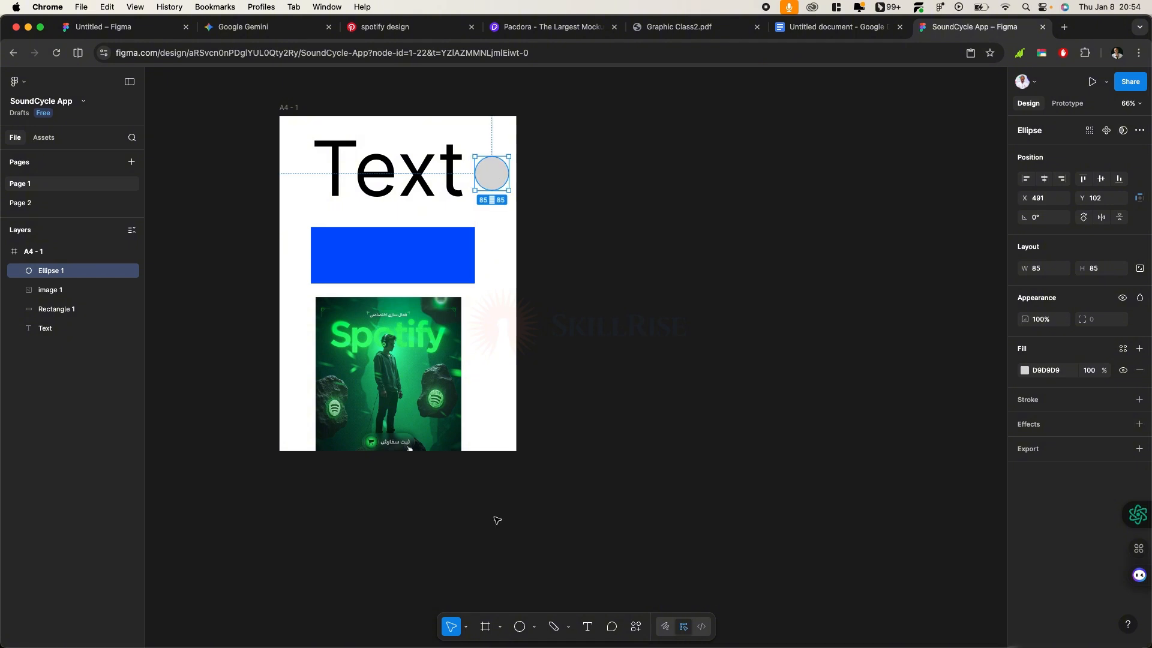
left_click(520, 626)
left_click_drag(485, 227, 501, 244)
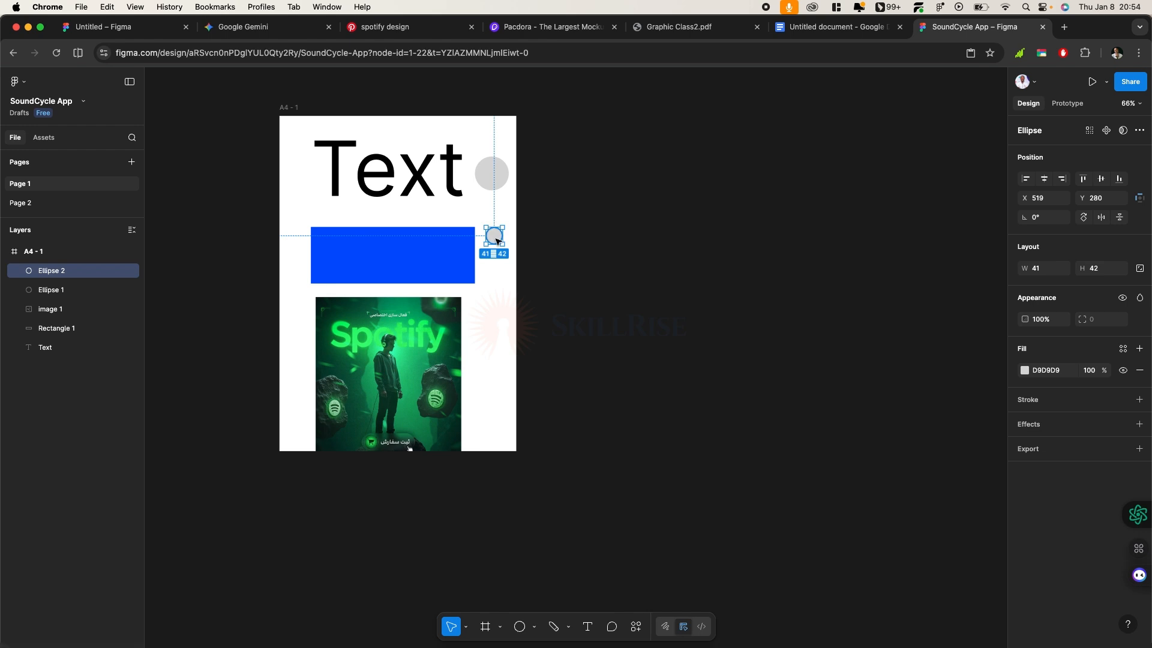
key("BackSpace")
Draw a second circle about 75 by 75 below the first, and a small triangle beside the image with the Polygon tool
left_click(520, 626)
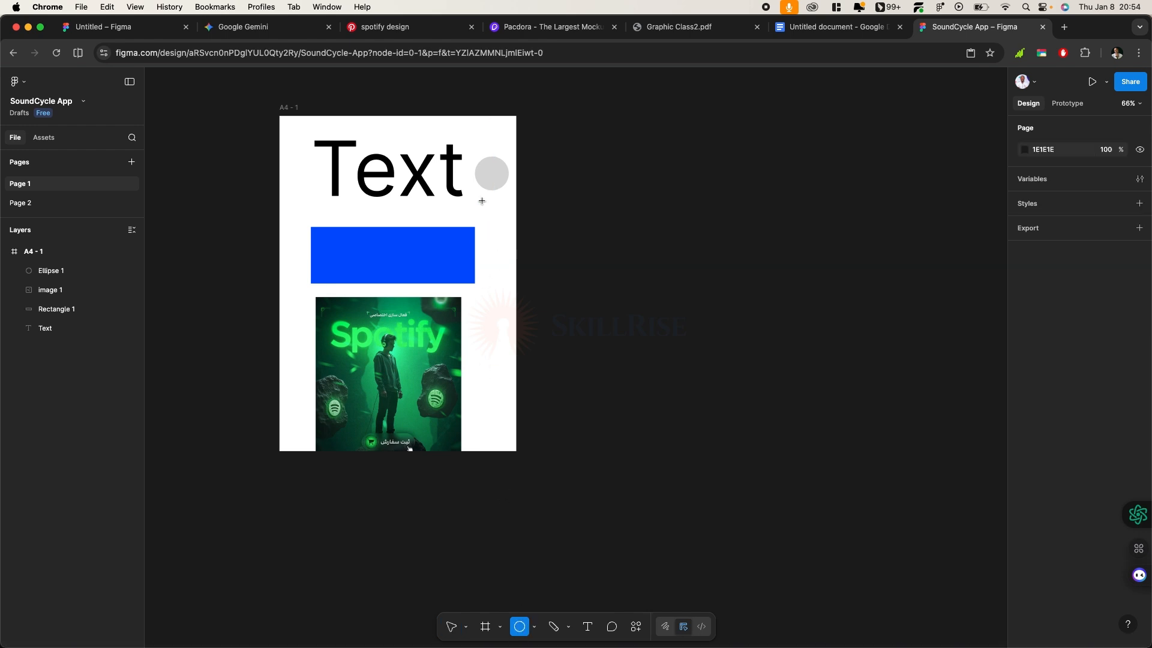
left_click_drag(485, 206, 508, 235)
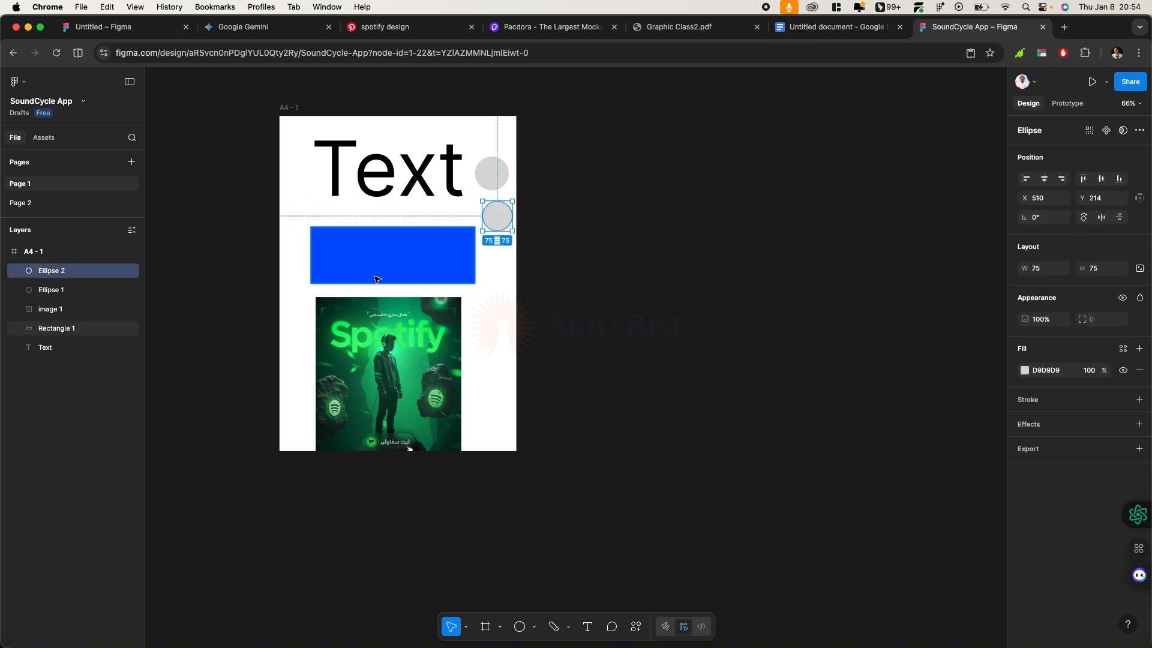
left_click(534, 627)
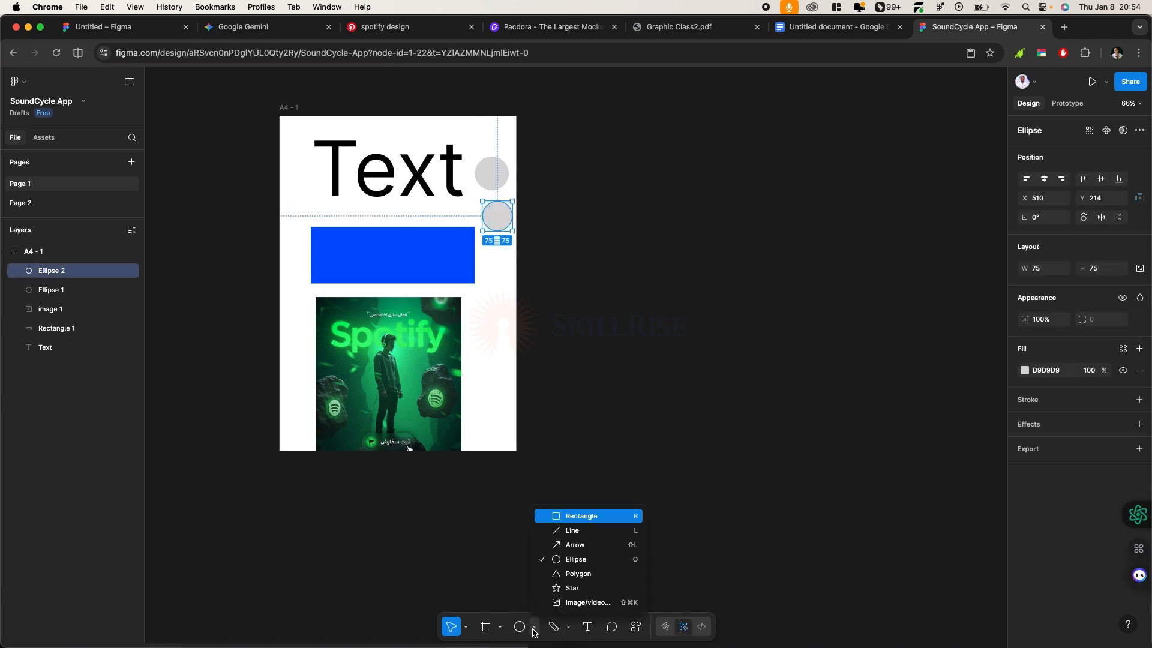
left_click(557, 574)
left_click_drag(473, 311, 495, 342)
left_click(561, 345)
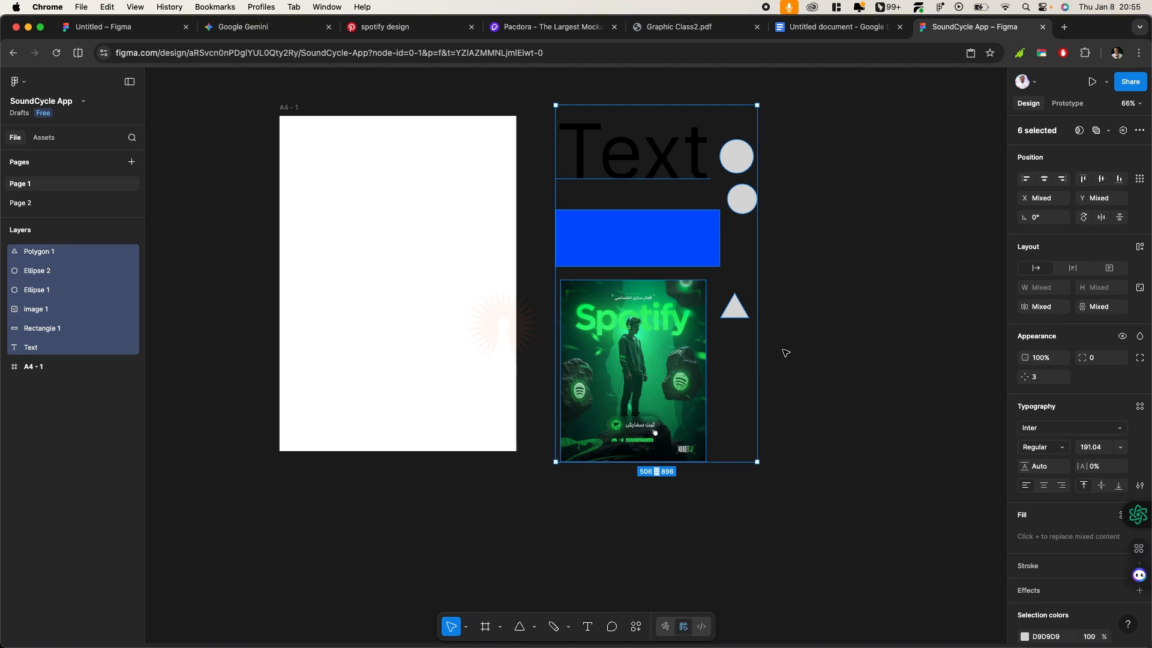
Open a new browser tab, search for "google font" and go to the Google Fonts site
left_click(1064, 28)
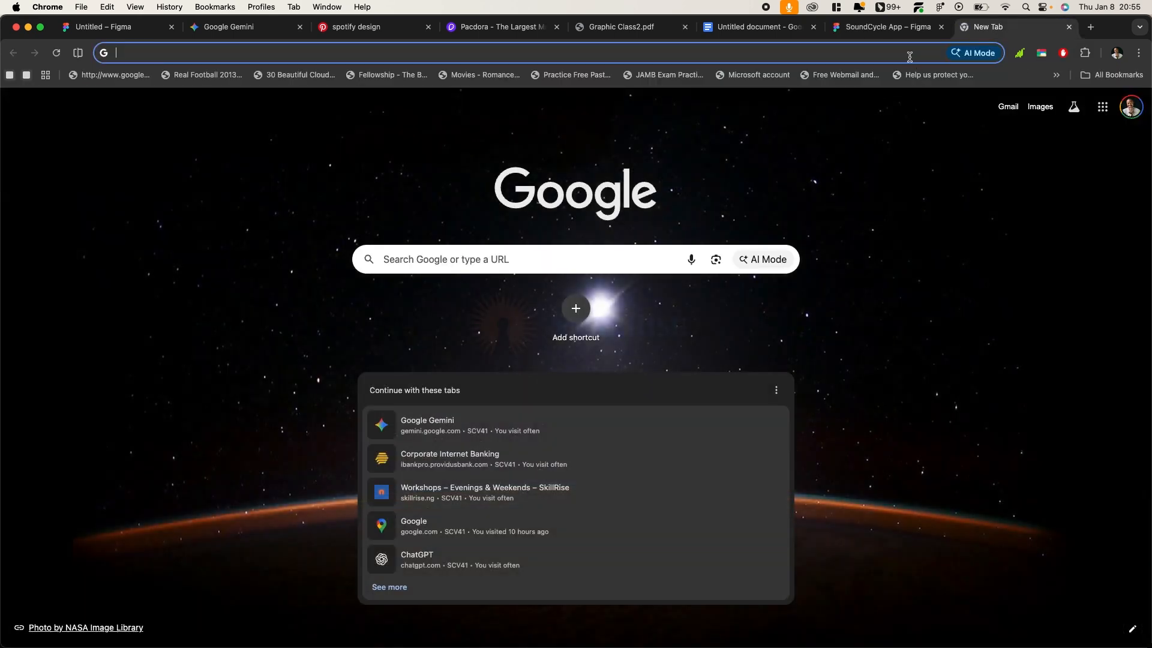
left_click(910, 57)
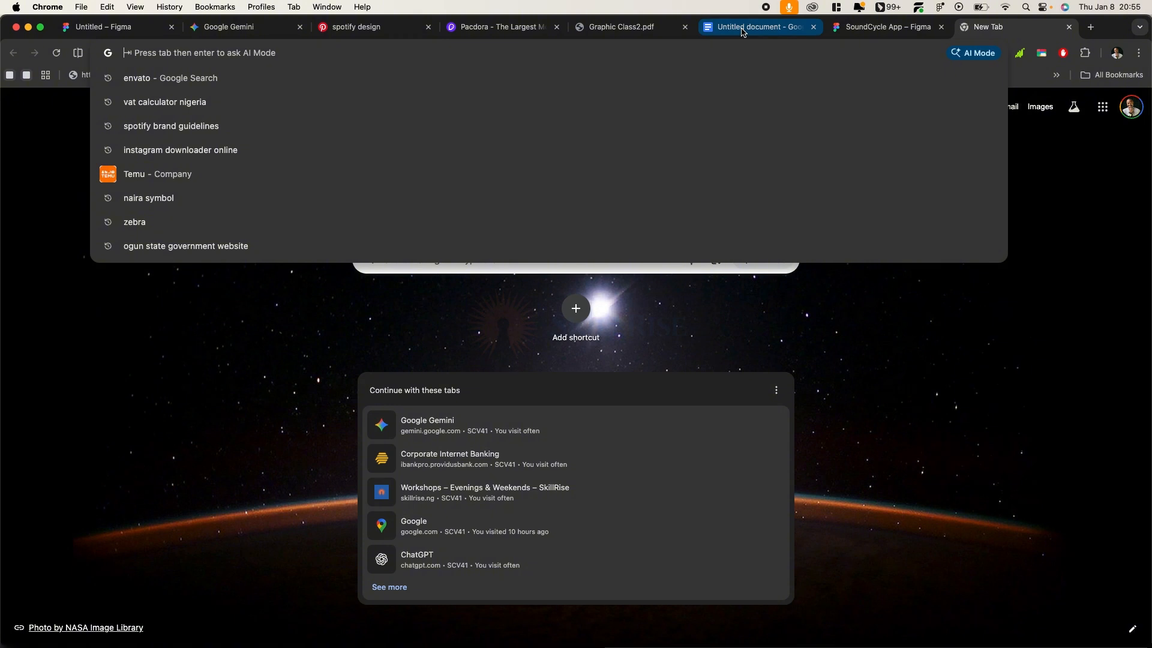
type("google")
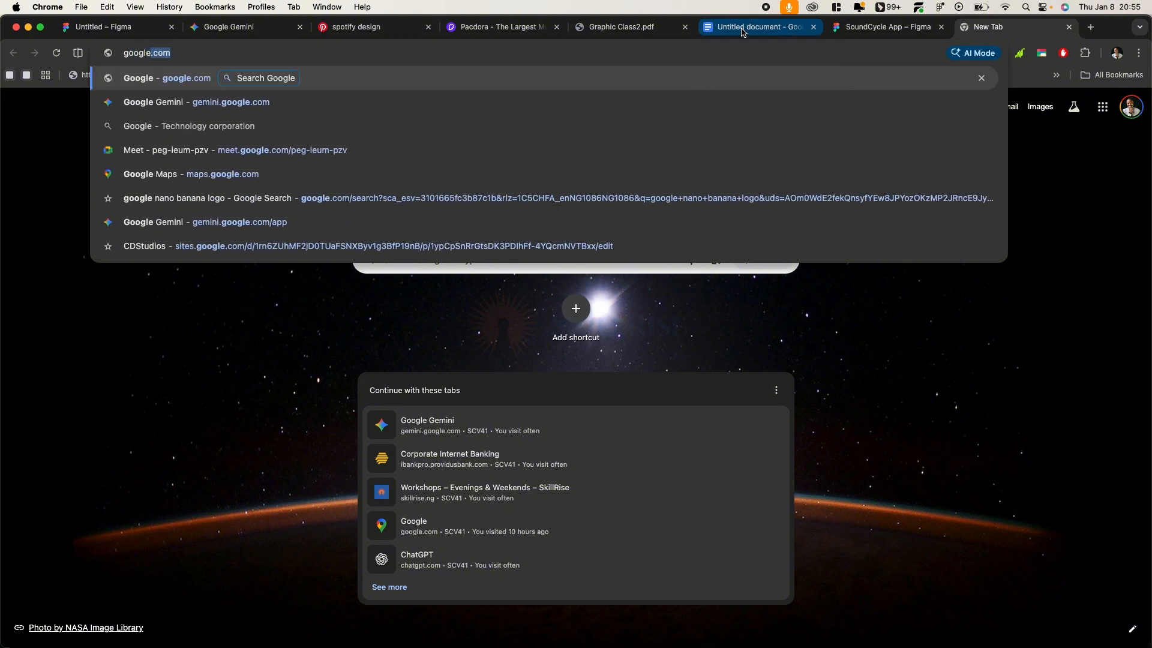
type(" font")
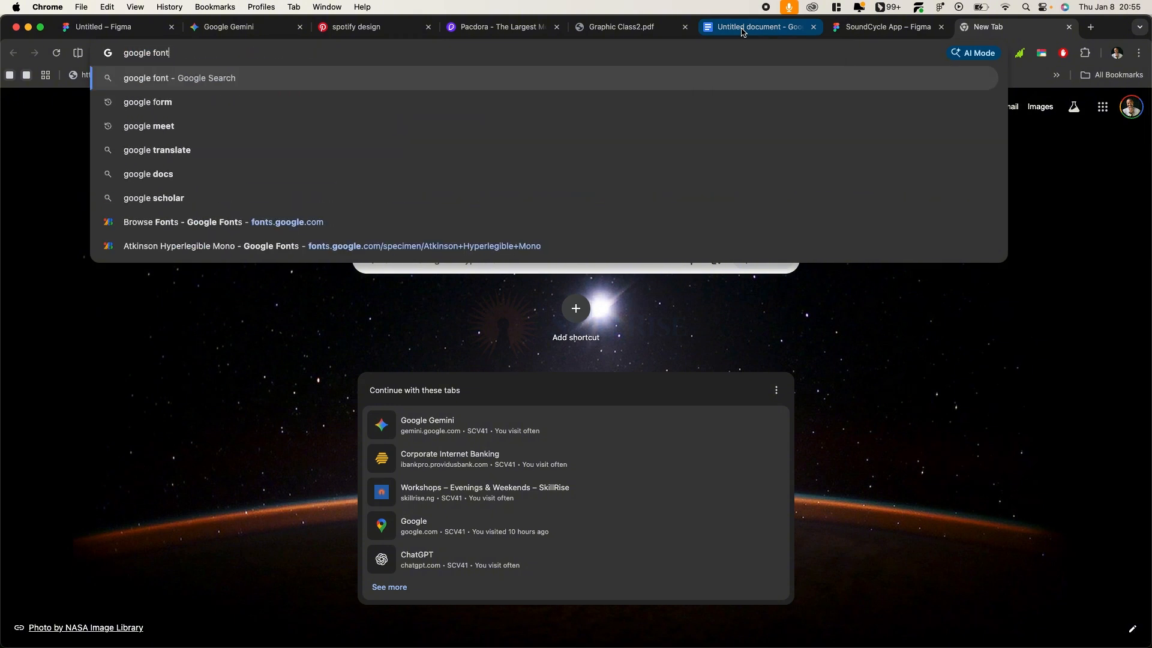
key("Return")
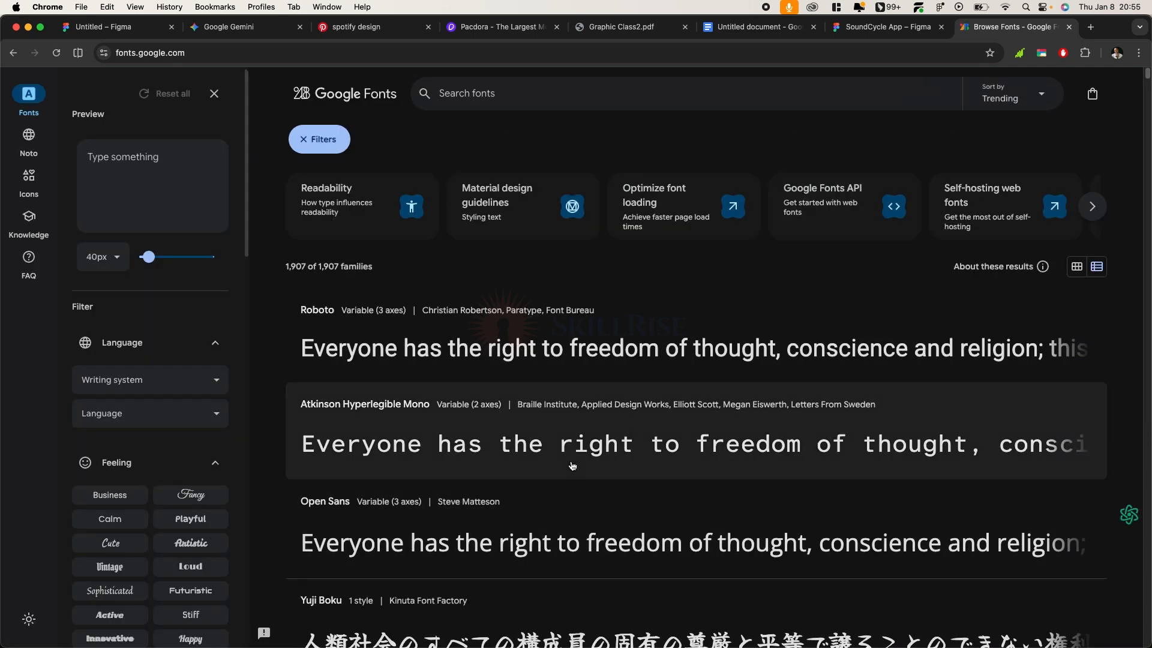
Browse the trending font families on Google Fonts, and hide and show the filter options
scroll(572, 462, "down", 8)
scroll(572, 463, "up", 10)
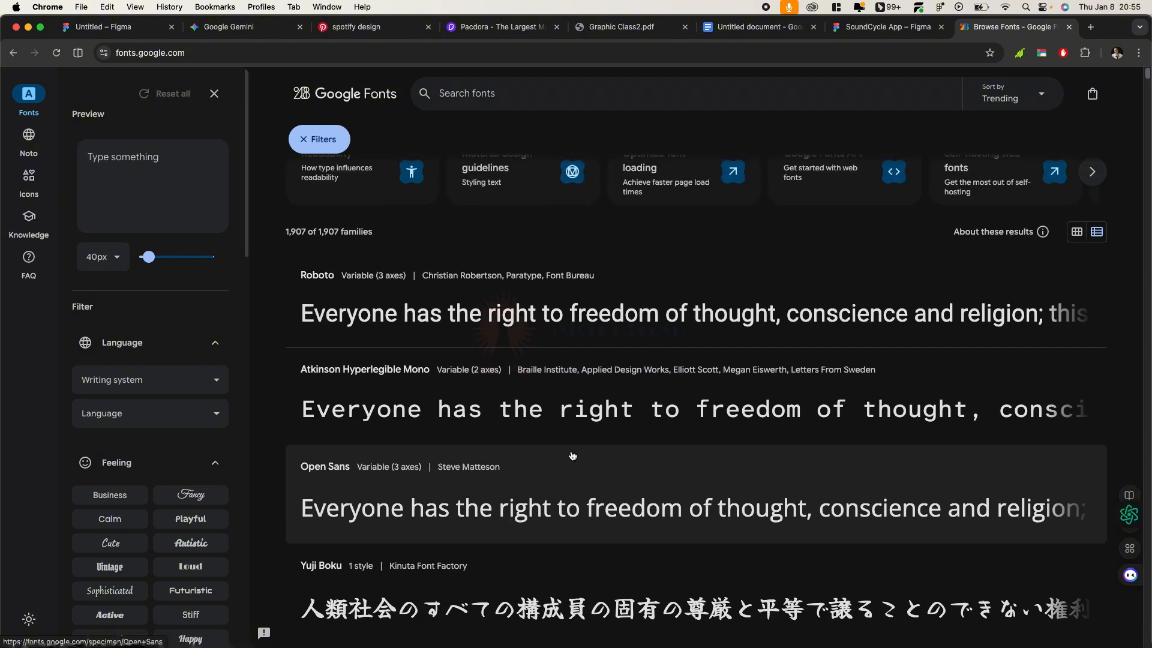
scroll(572, 454, "down", 6)
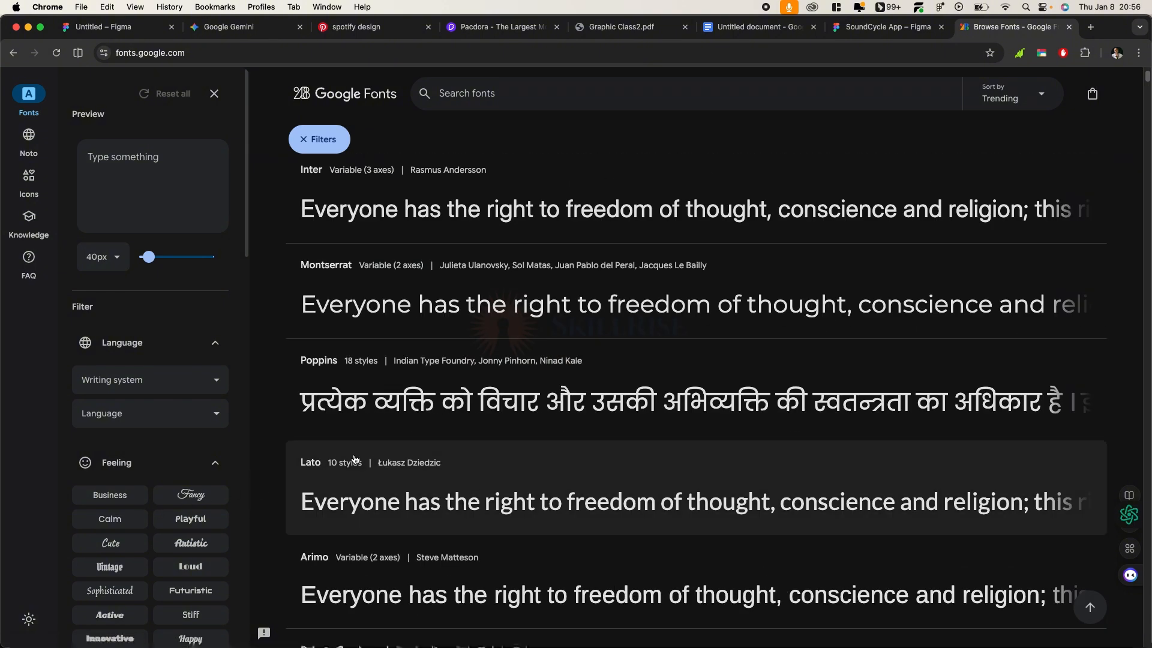
scroll(534, 440, "down", 5)
scroll(533, 440, "down", 15)
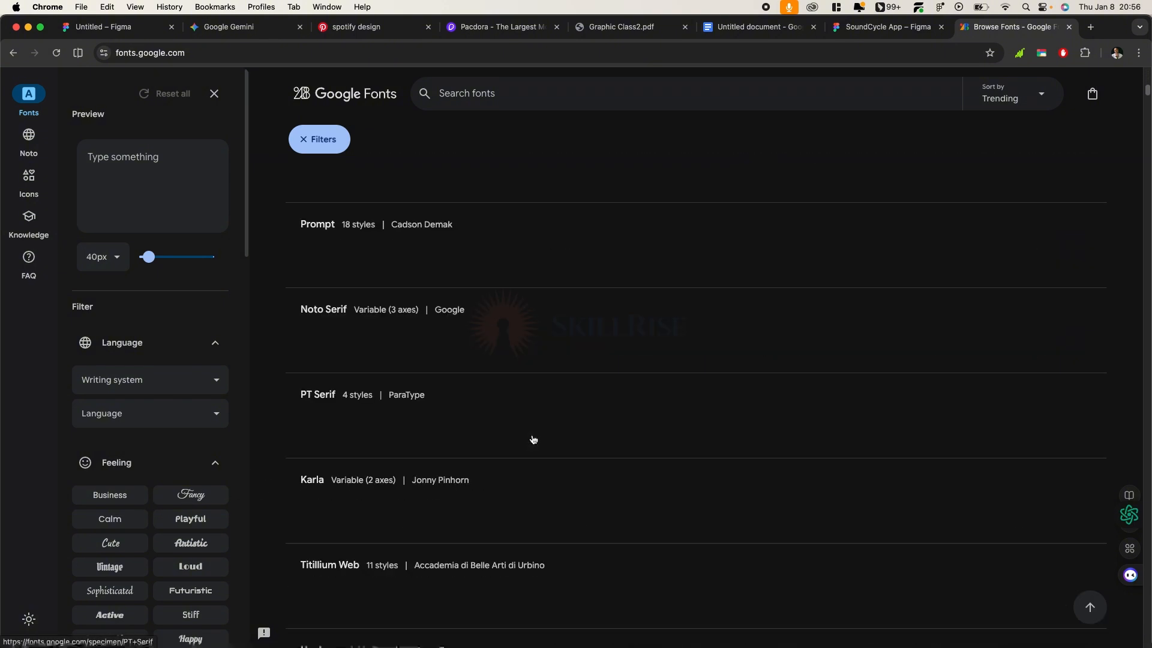
scroll(529, 426, "up", 15)
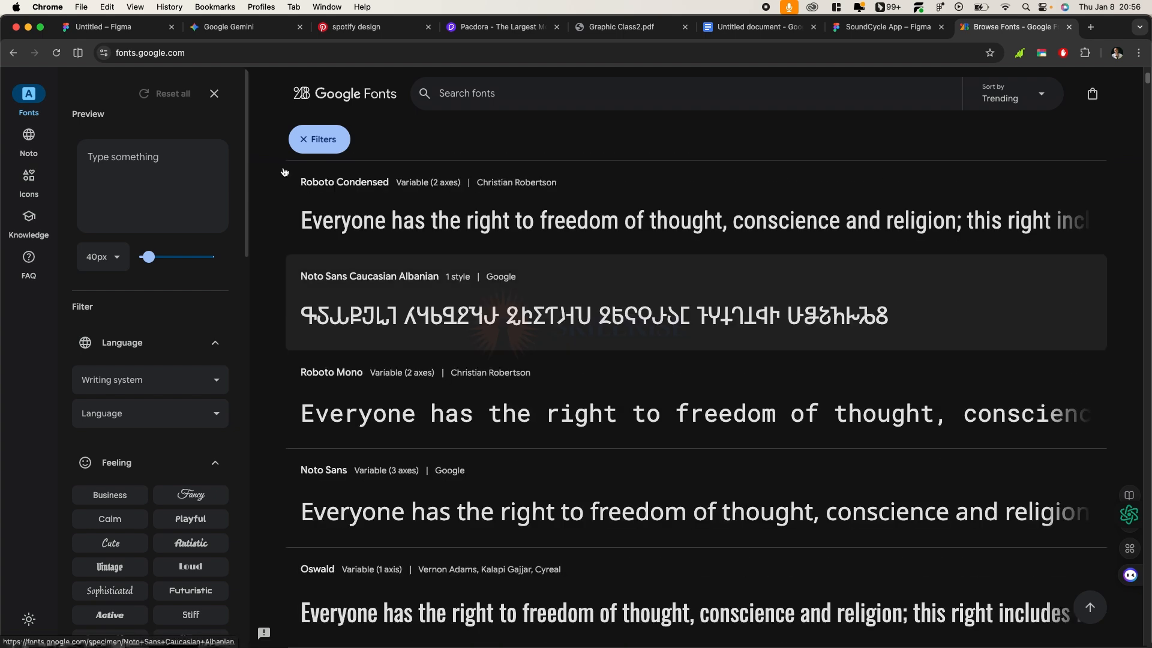
left_click(330, 142)
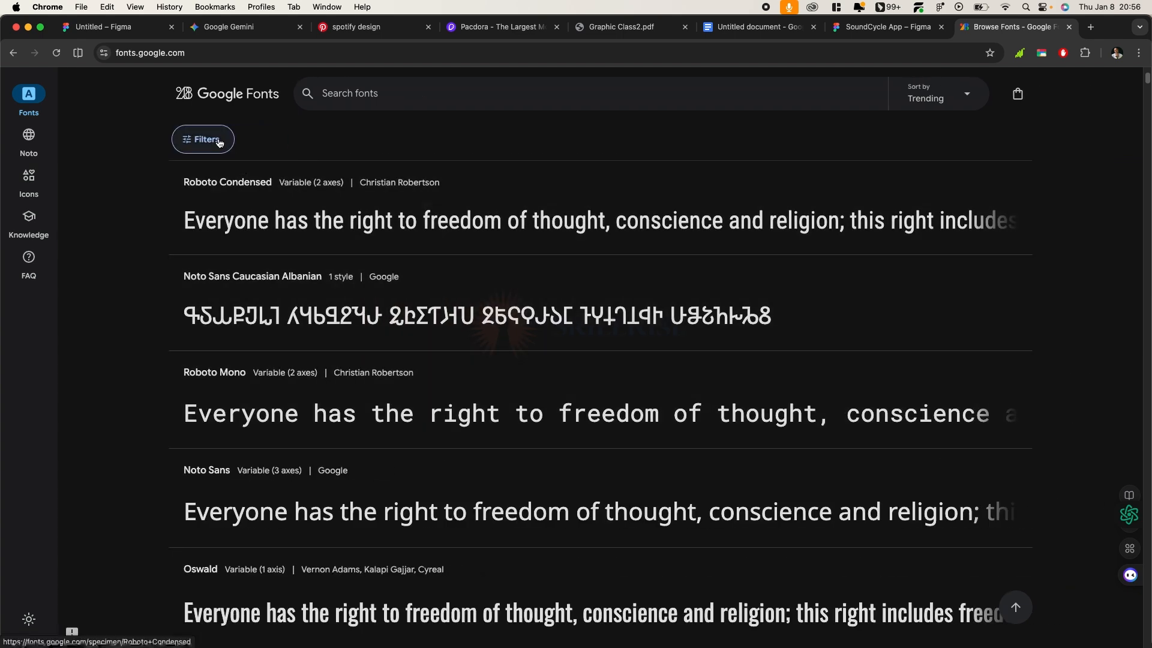
scroll(502, 298, "up", 10)
left_click(202, 139)
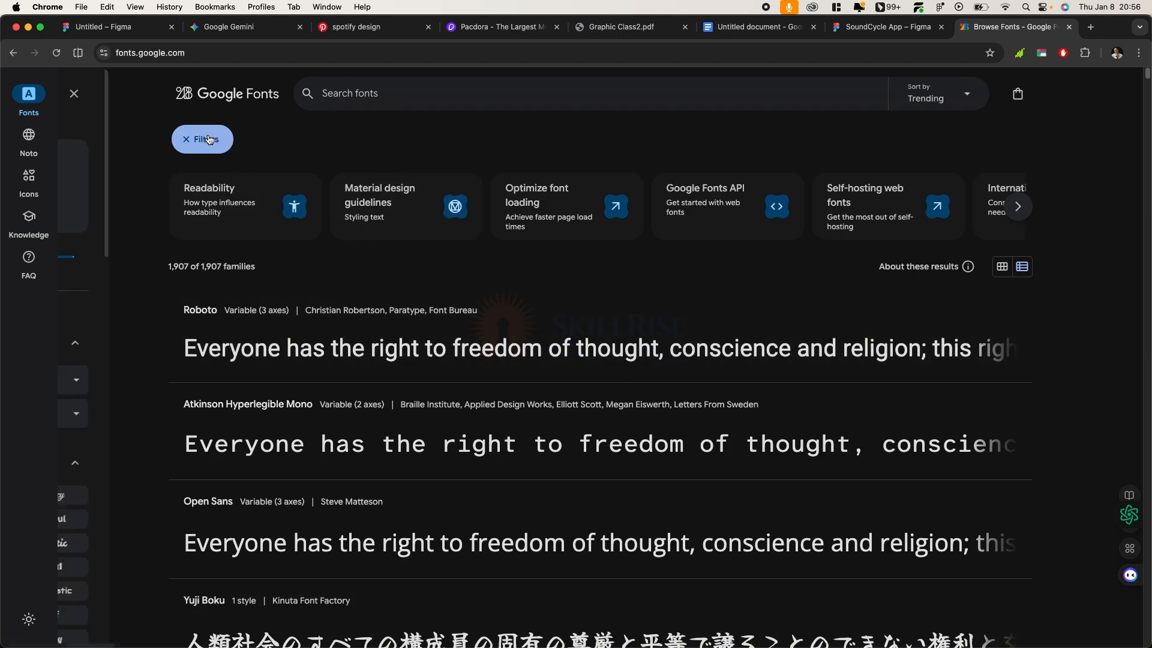
Look through the font filter categories down to Properties, collapsing and expanding the Technology category on the way
scroll(142, 366, "down", 10)
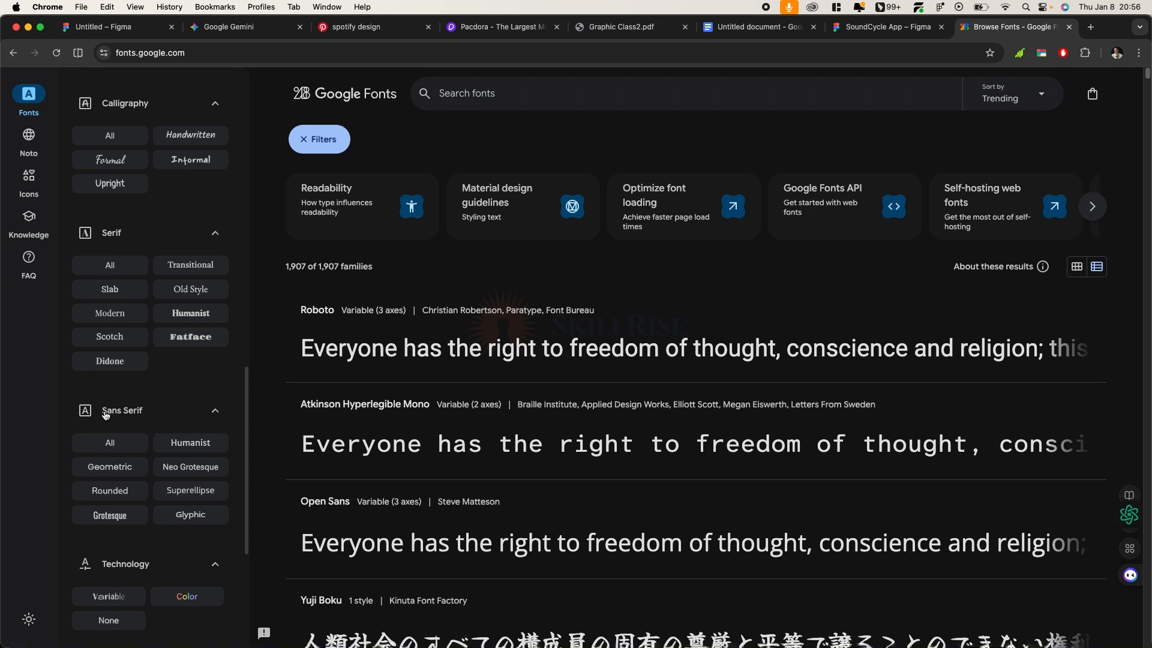
scroll(120, 252, "up", 5)
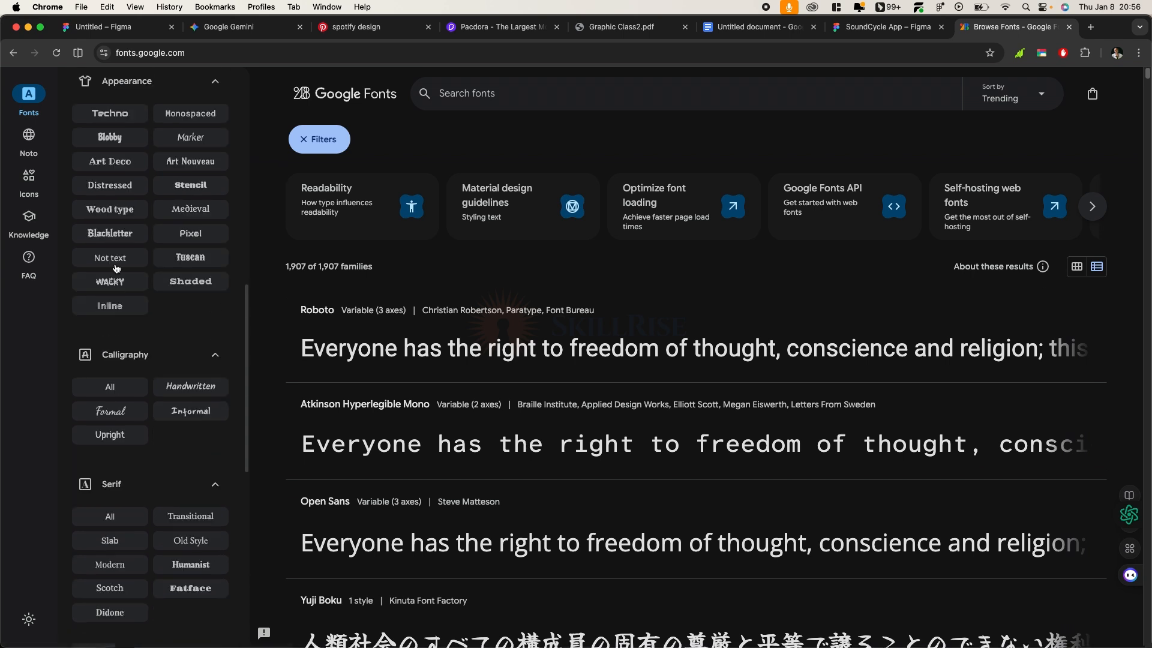
scroll(105, 180, "up", 2)
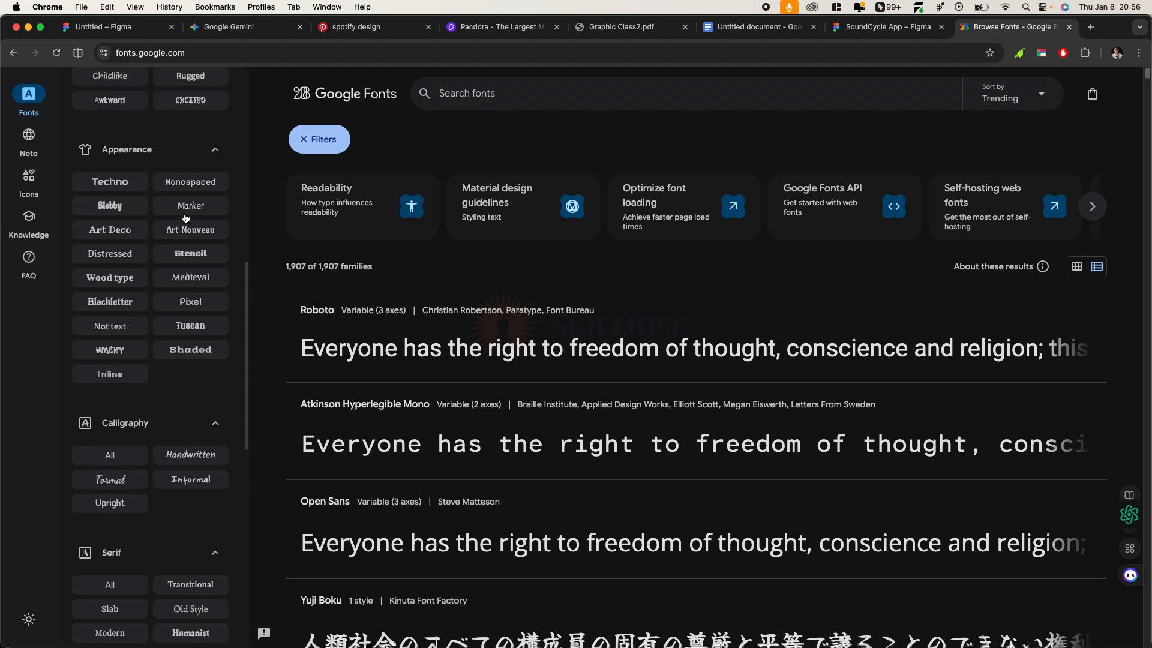
scroll(150, 360, "down", 7)
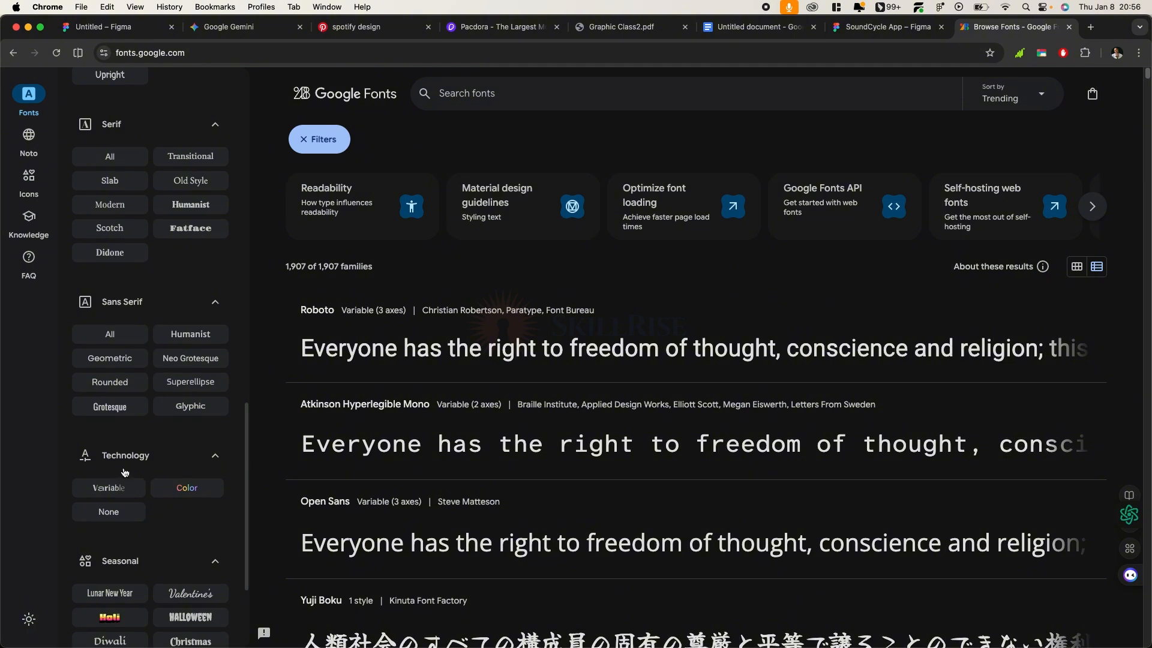
left_click(116, 456)
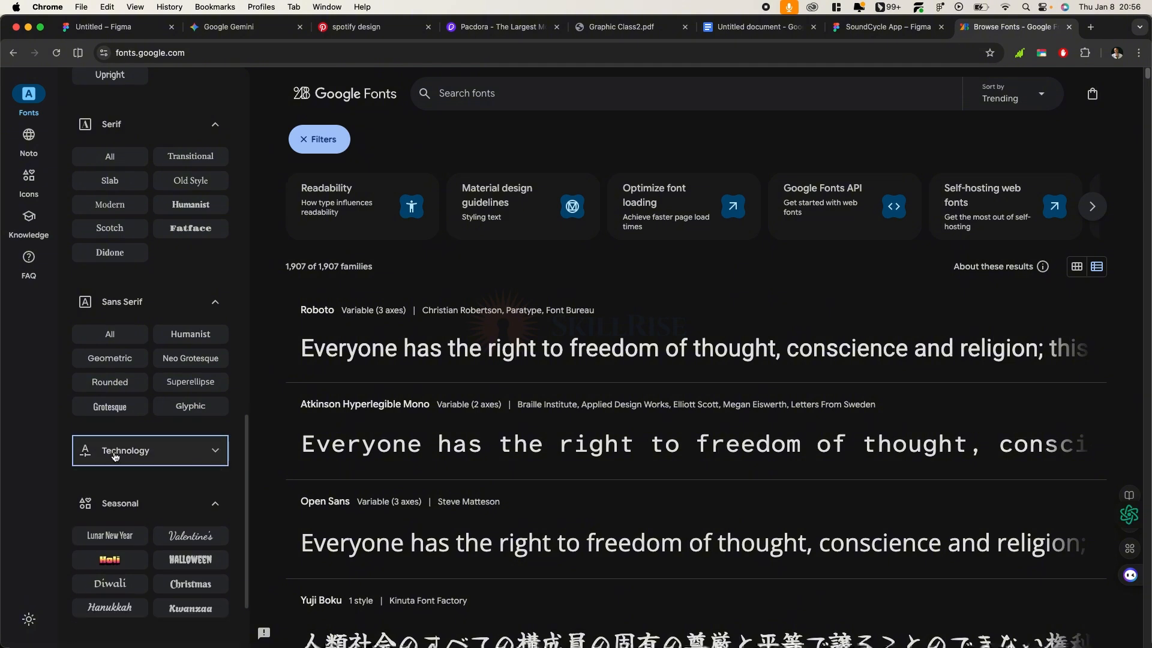
left_click(116, 456)
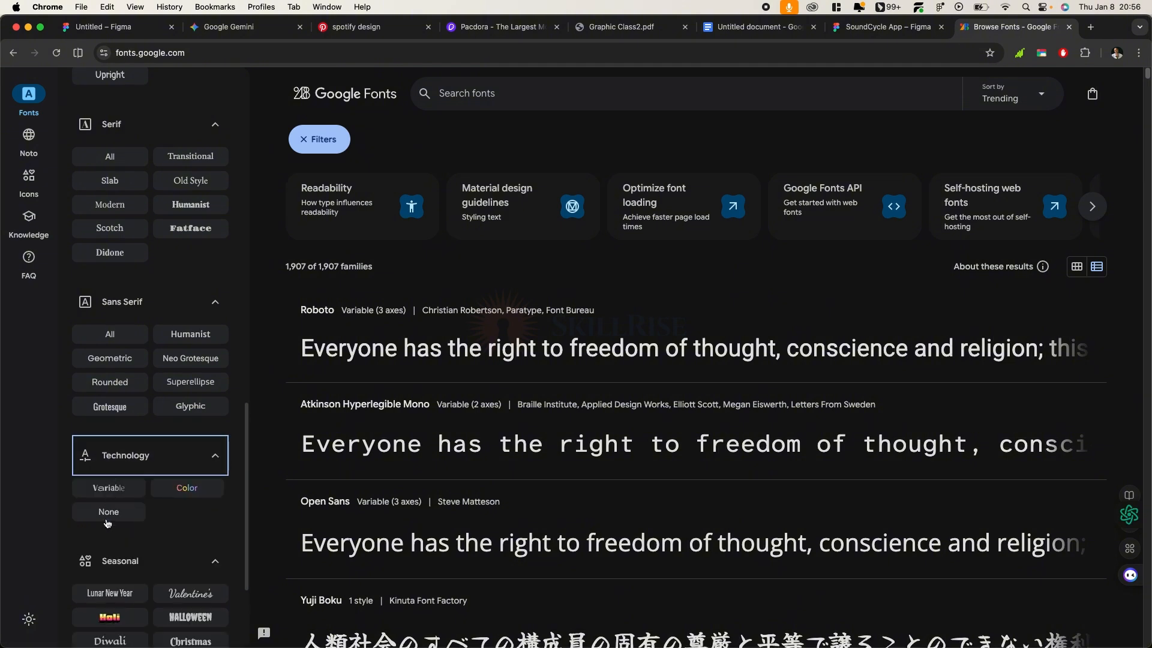
scroll(141, 452, "down", 4)
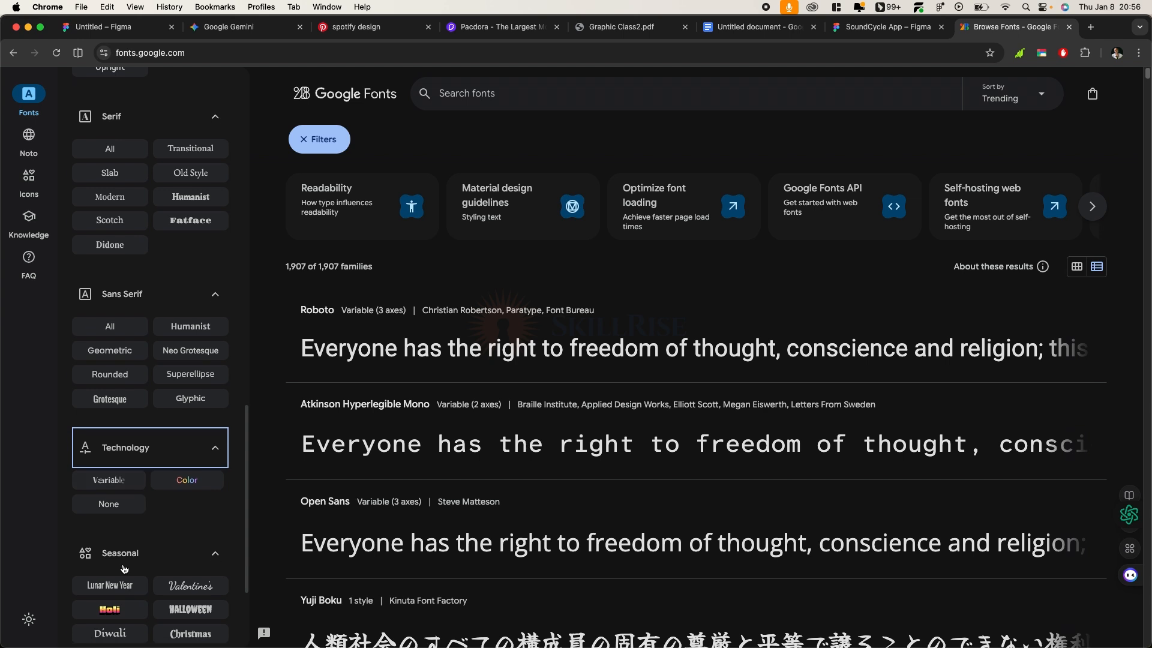
scroll(126, 540, "down", 2)
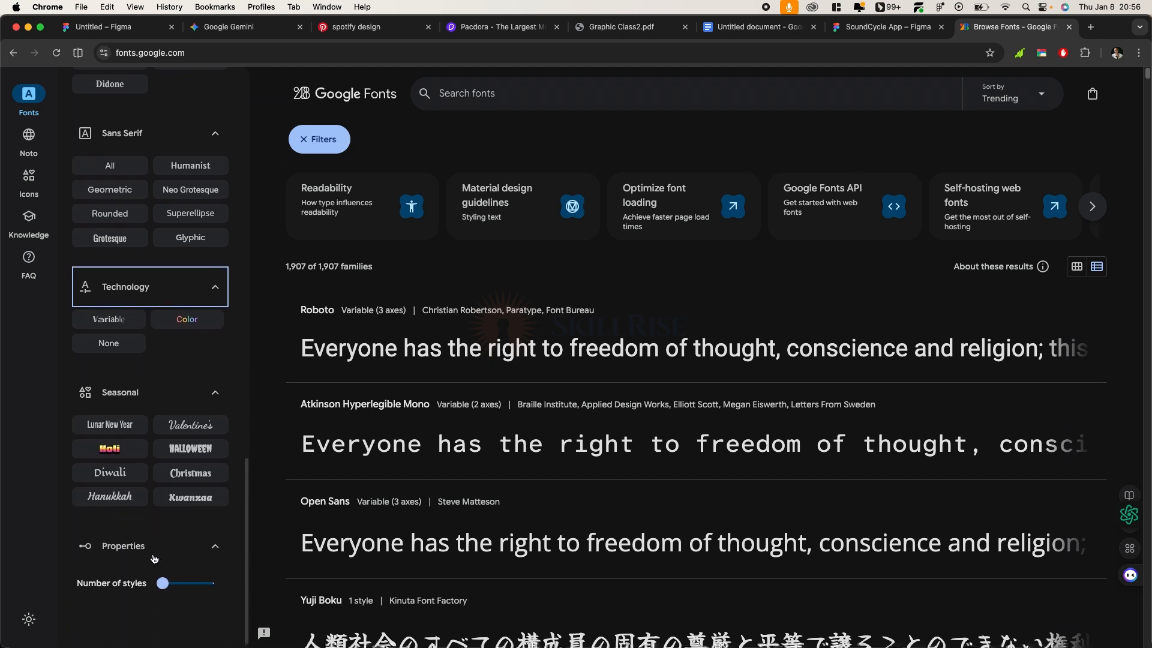
Filter the font families by the Techno appearance
scroll(98, 362, "up", 2)
scroll(97, 362, "up", 15)
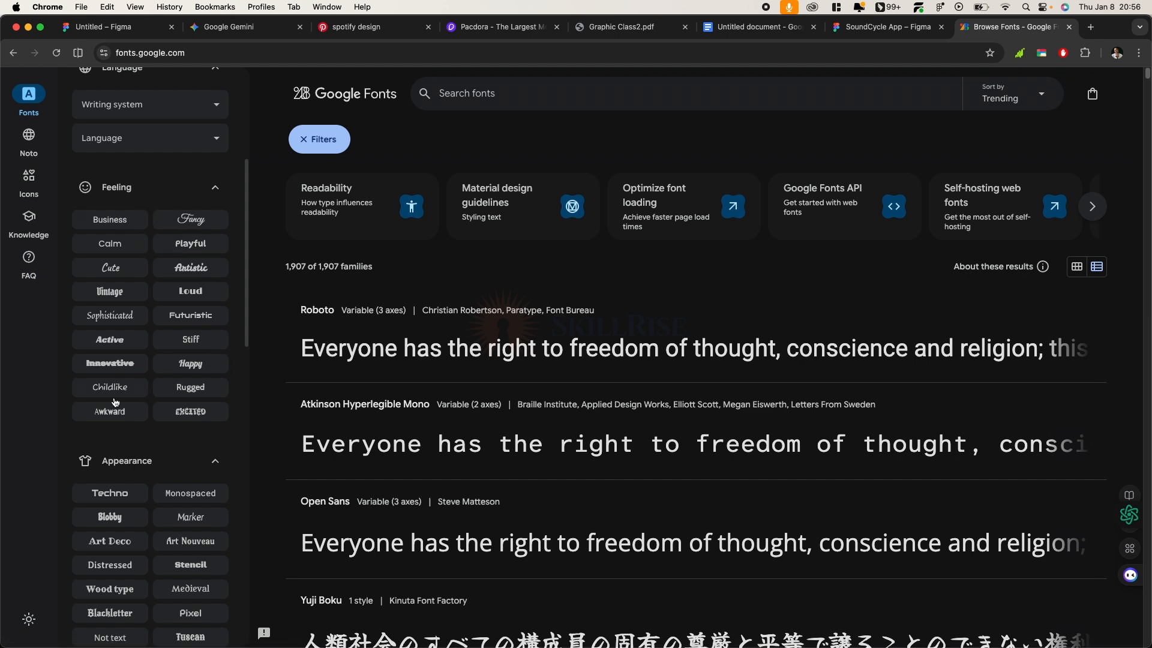
left_click(112, 496)
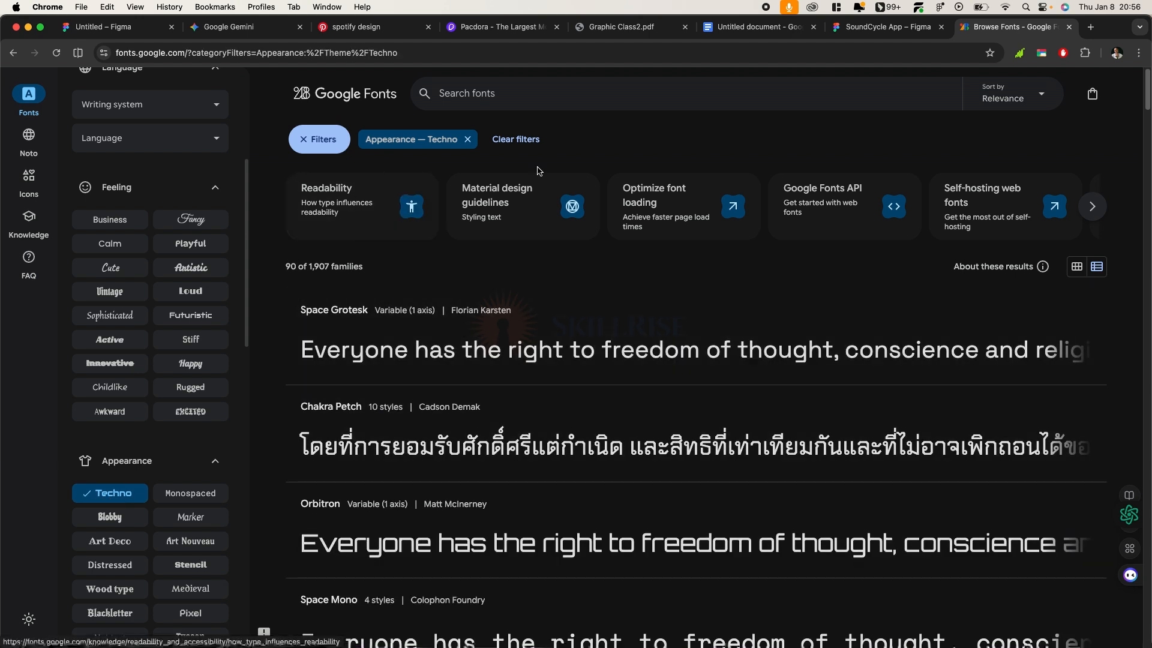
Browse the Techno font families and open the specimen page of the Orbitron font
scroll(486, 453, "down", 4)
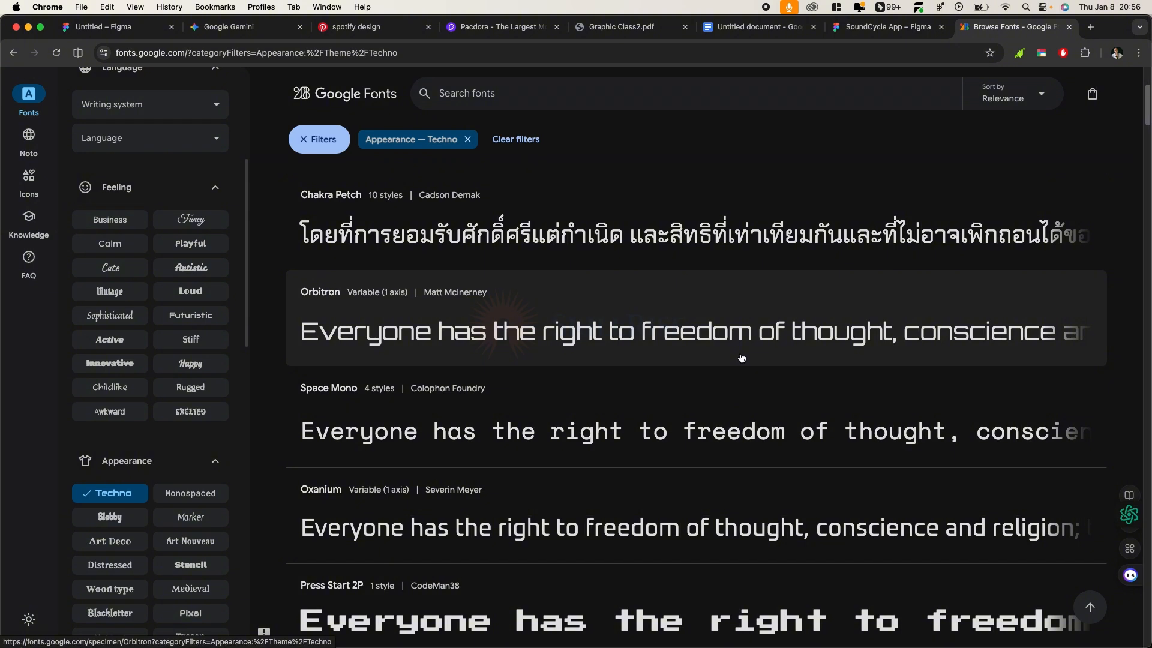
scroll(748, 358, "down", 5)
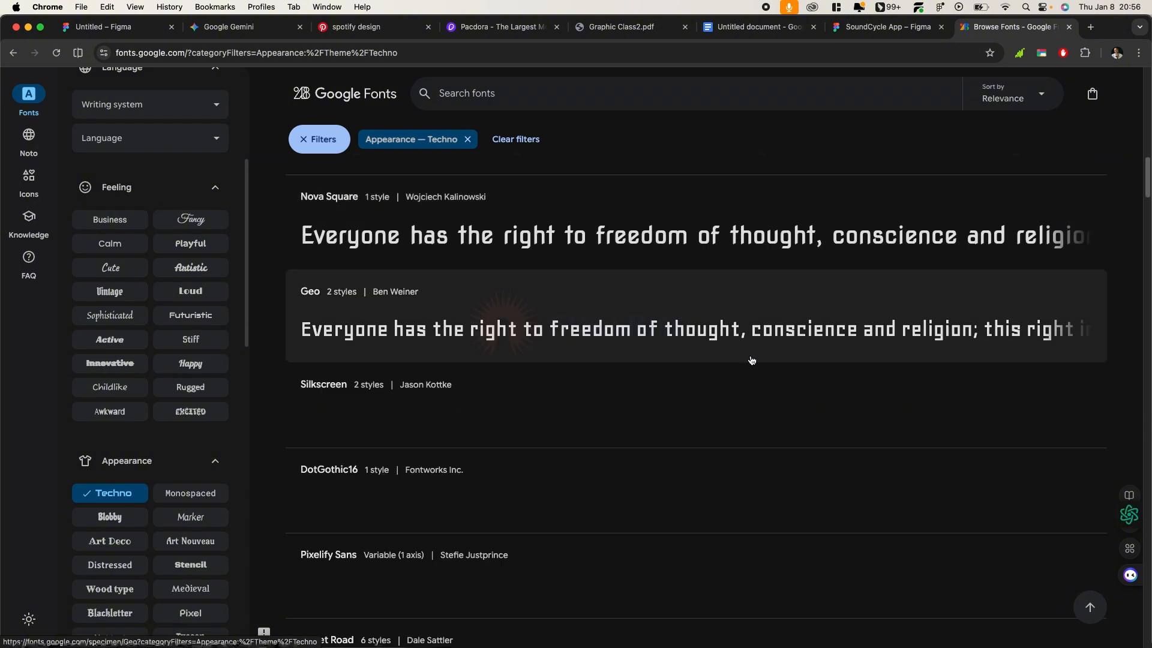
scroll(750, 360, "up", 10)
scroll(715, 465, "down", 4)
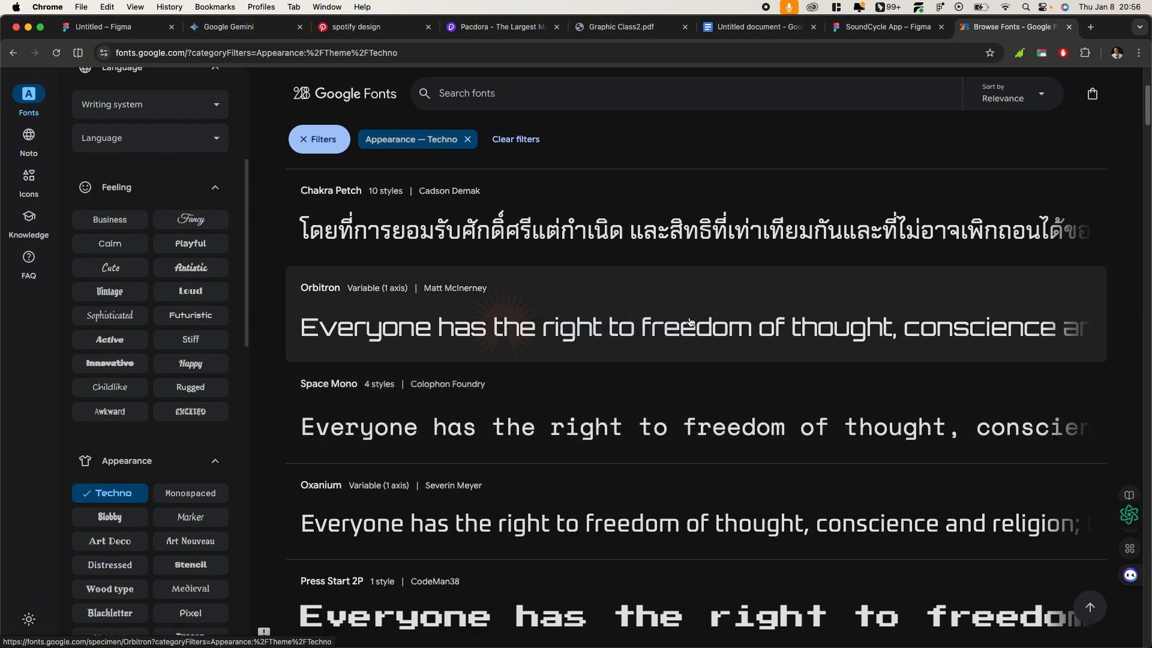
scroll(714, 462, "up", 4)
left_click(709, 499)
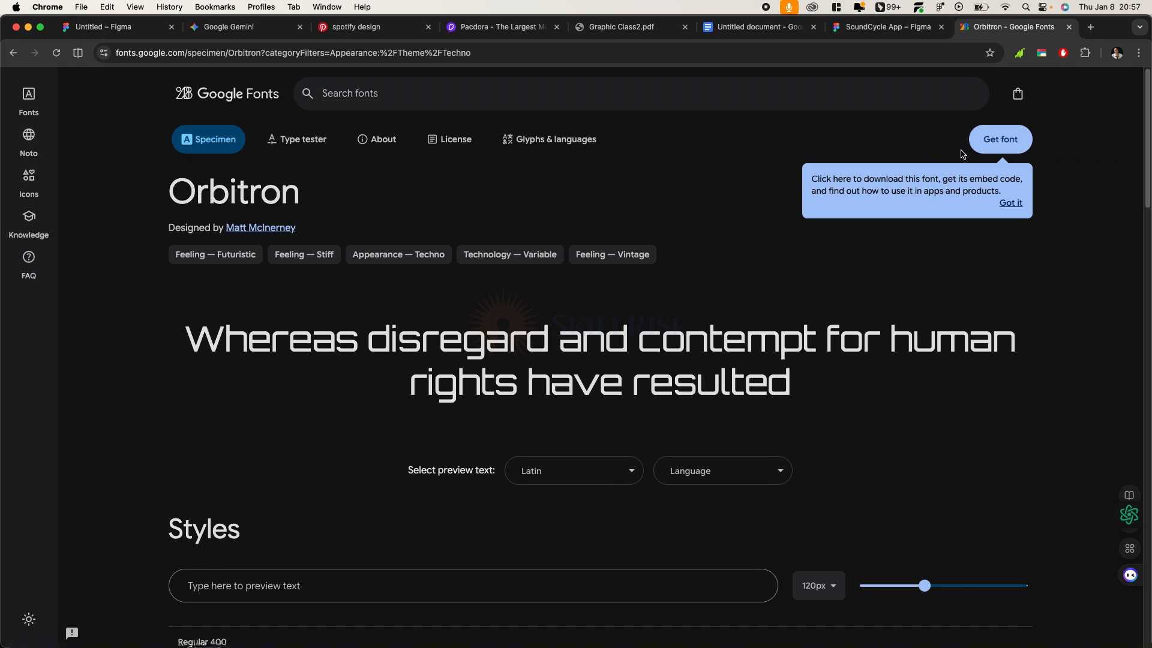
Add Orbitron to the font selection and download it, saving the file as Orbitron in the Downloads folder
left_click(998, 142)
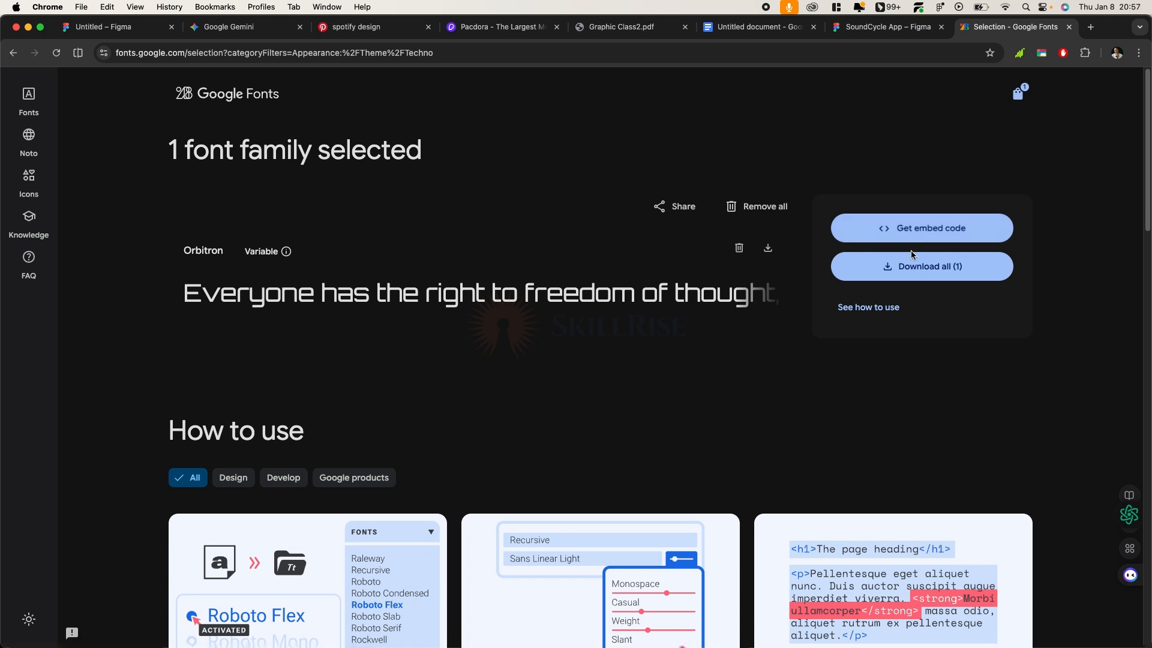
left_click(905, 274)
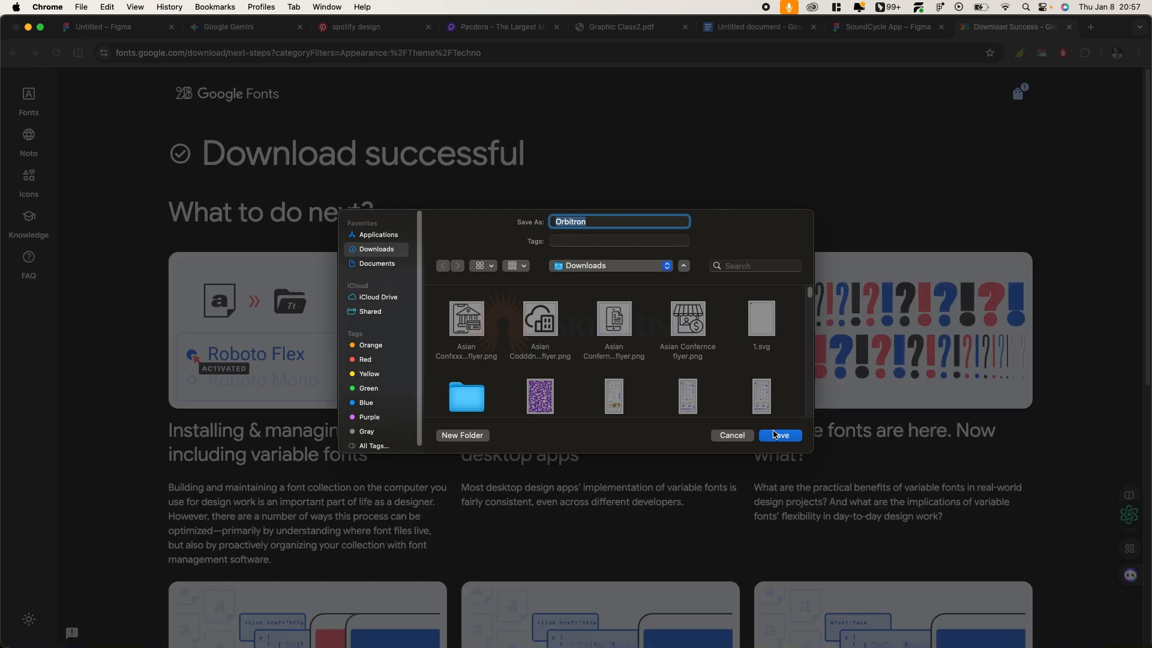
left_click(780, 435)
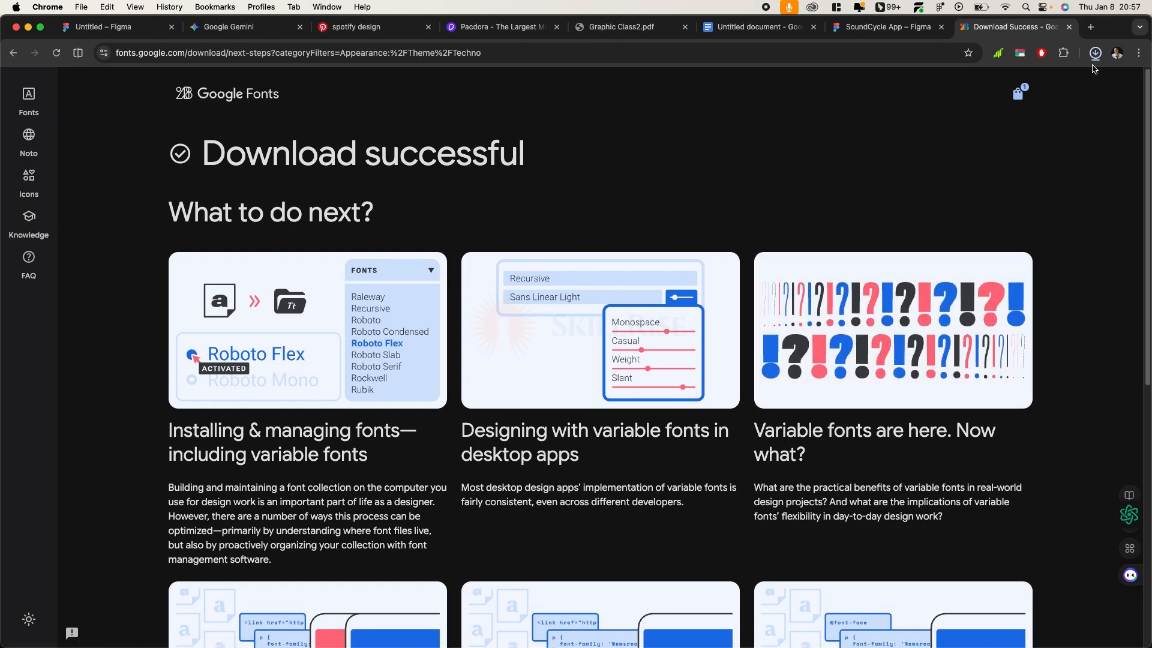
Extract the downloaded Orbitron font archive and bring the Downloads folder into view
left_click(1094, 58)
left_click(975, 84)
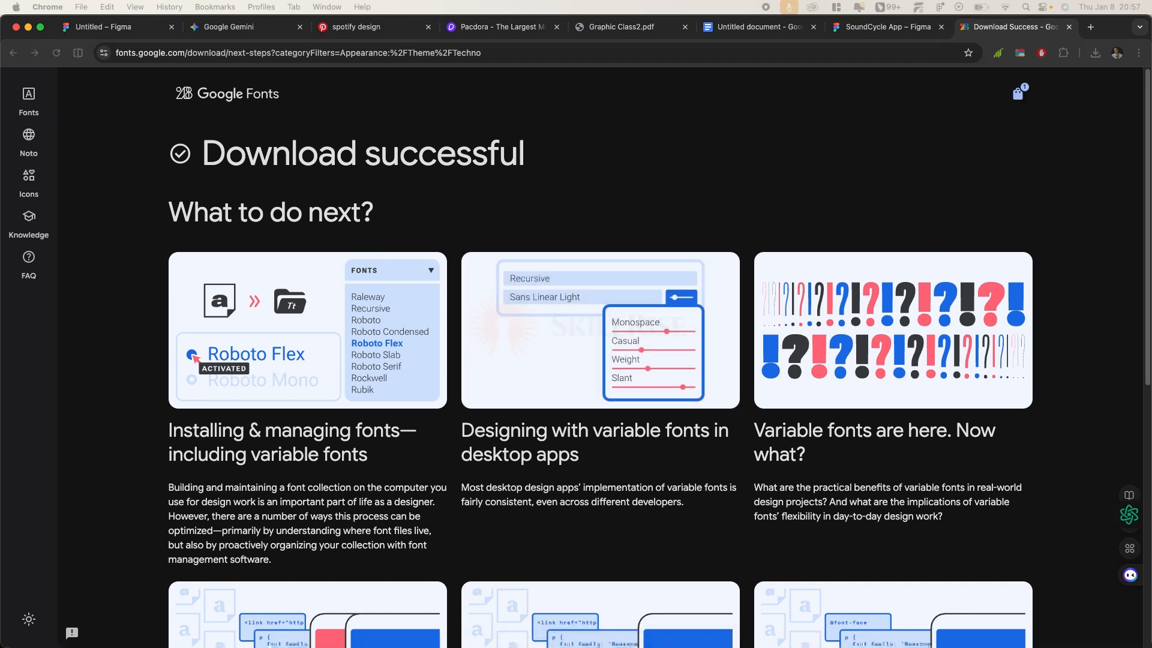
left_click_drag(318, 210, 470, 226)
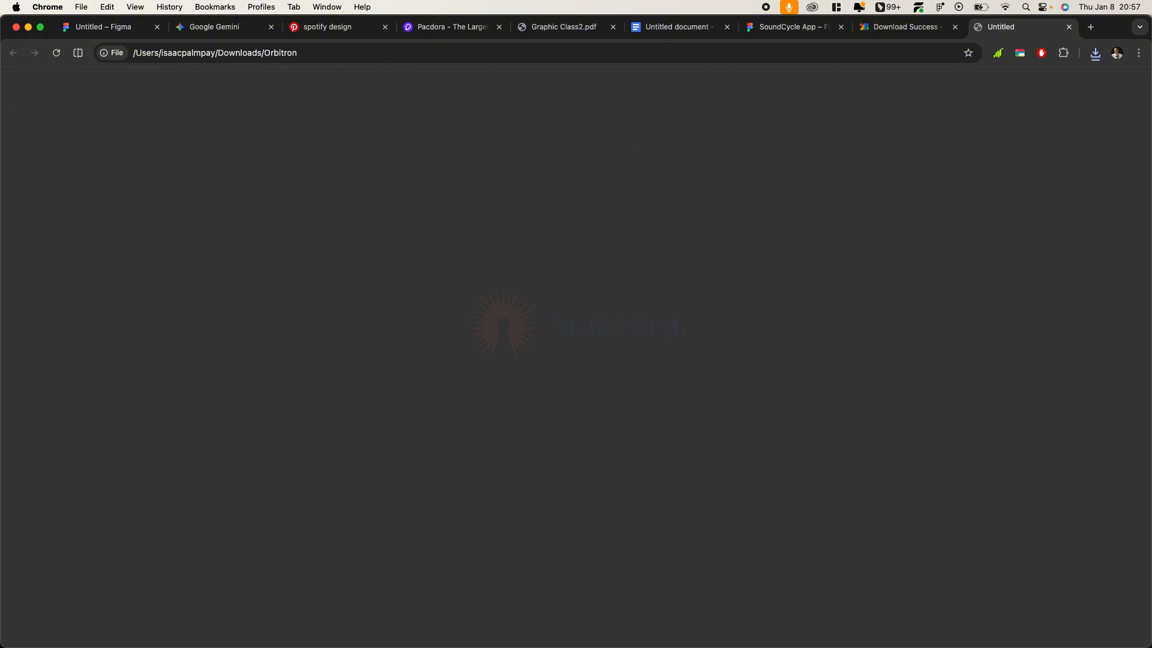
left_click_drag(0, 132, 360, 122)
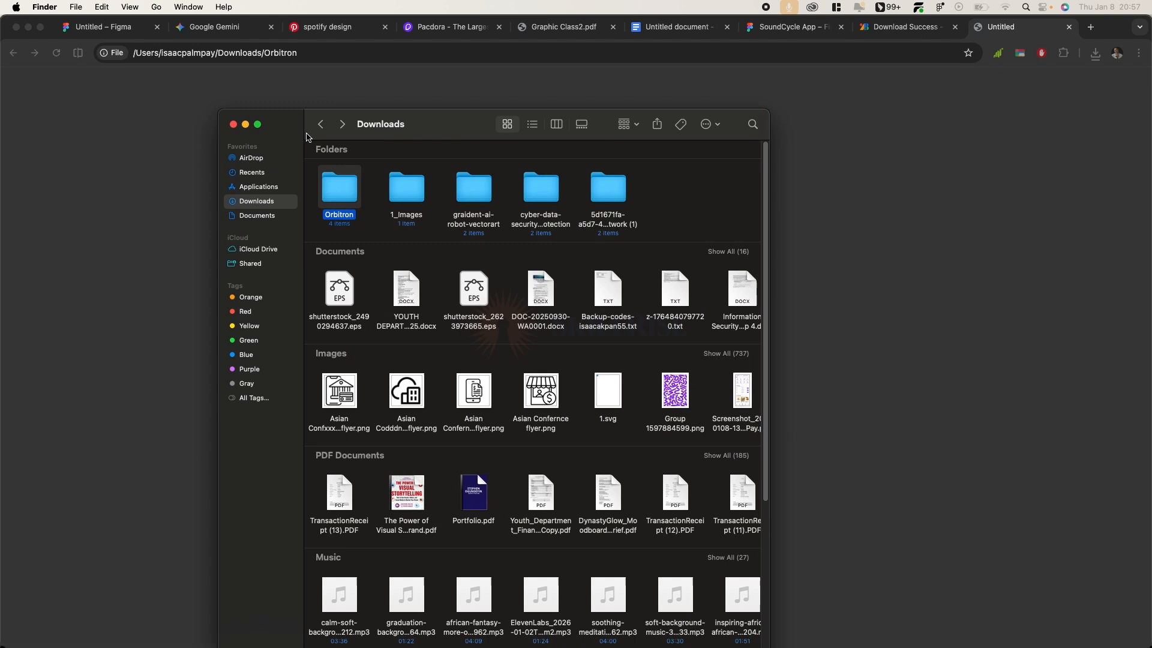
Open the Orbitron font file from the extracted folder in Font Book to preview it
double_click(348, 181)
left_click_drag(470, 236, 449, 154)
right_click(461, 160)
left_click(490, 176)
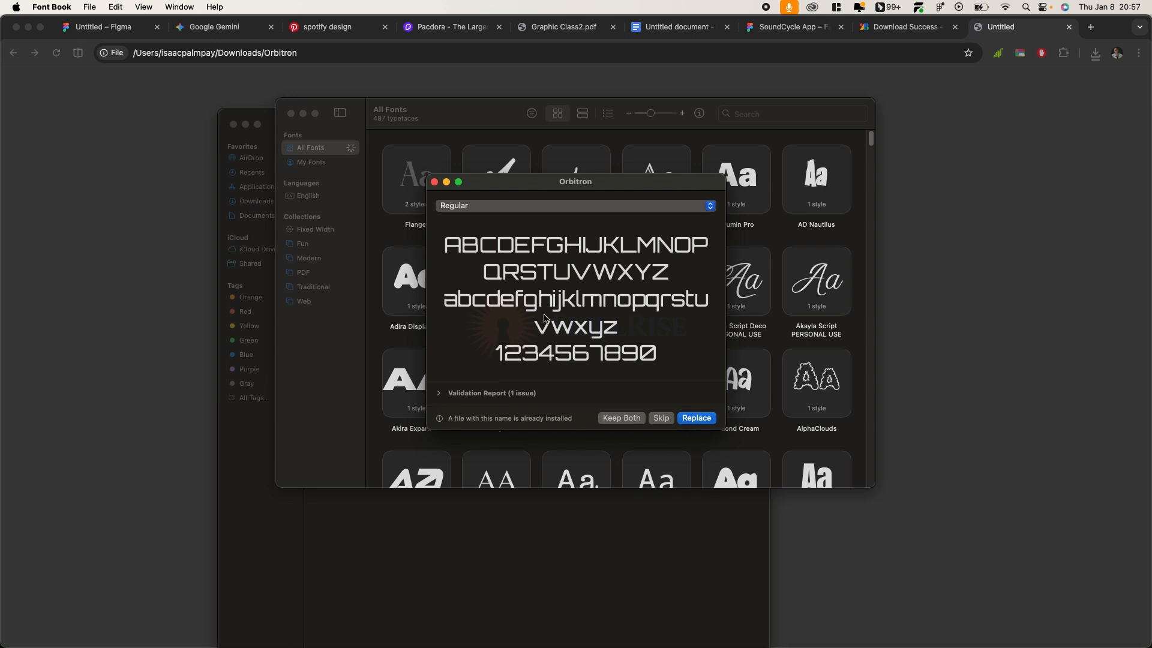
Dismiss the Orbitron preview, close the Font Book and Finder windows and the blank tab, and clear the selection in the SoundCycle App design
left_click(447, 182)
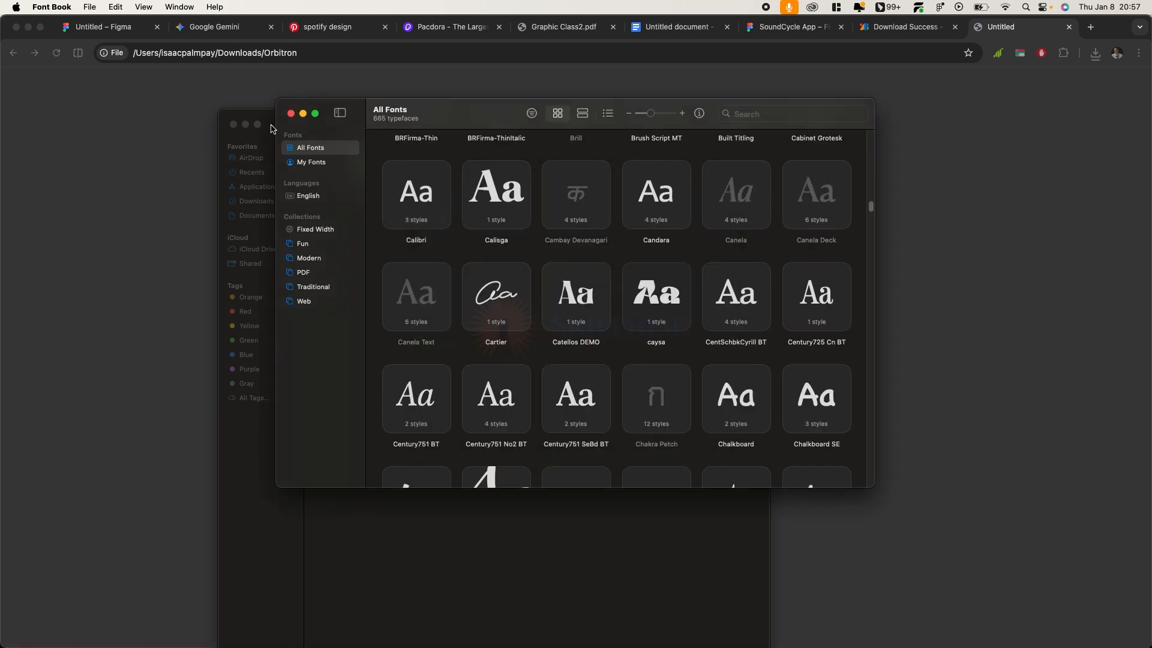
left_click(291, 113)
left_click(233, 125)
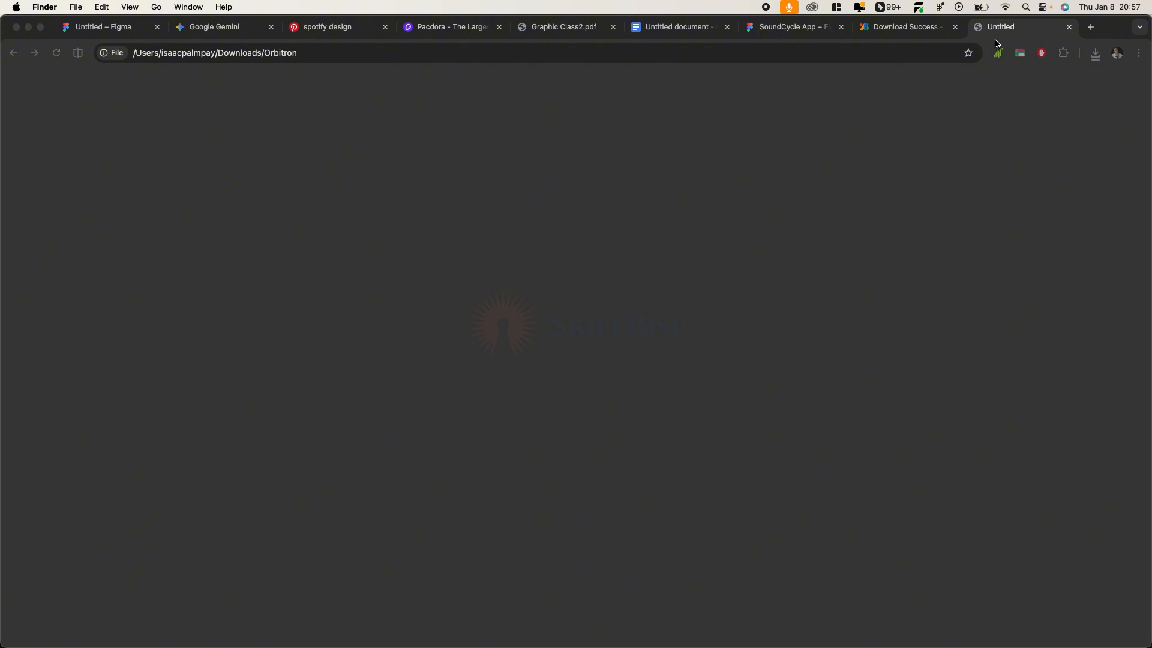
left_click(1070, 27)
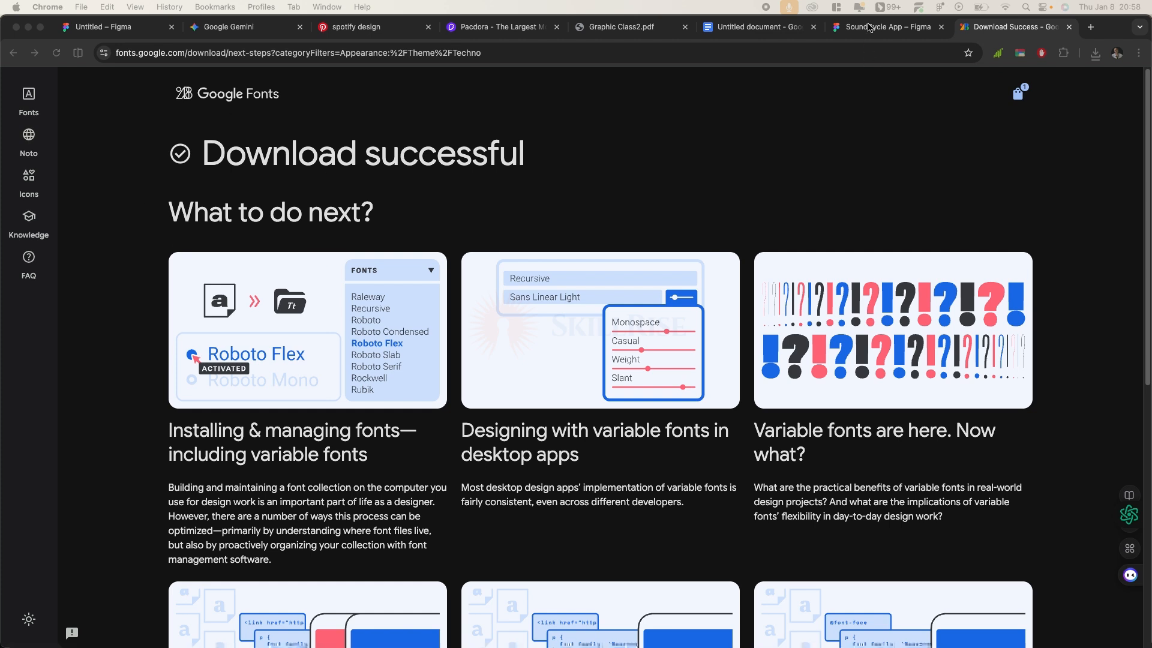
left_click(882, 26)
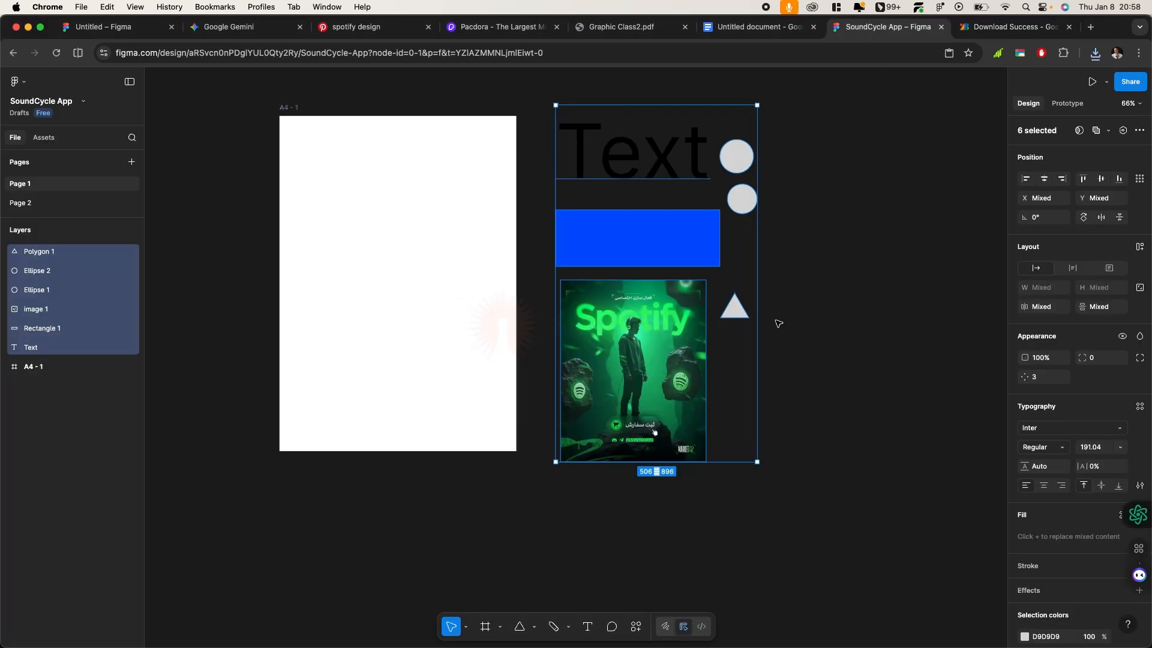
left_click(827, 310)
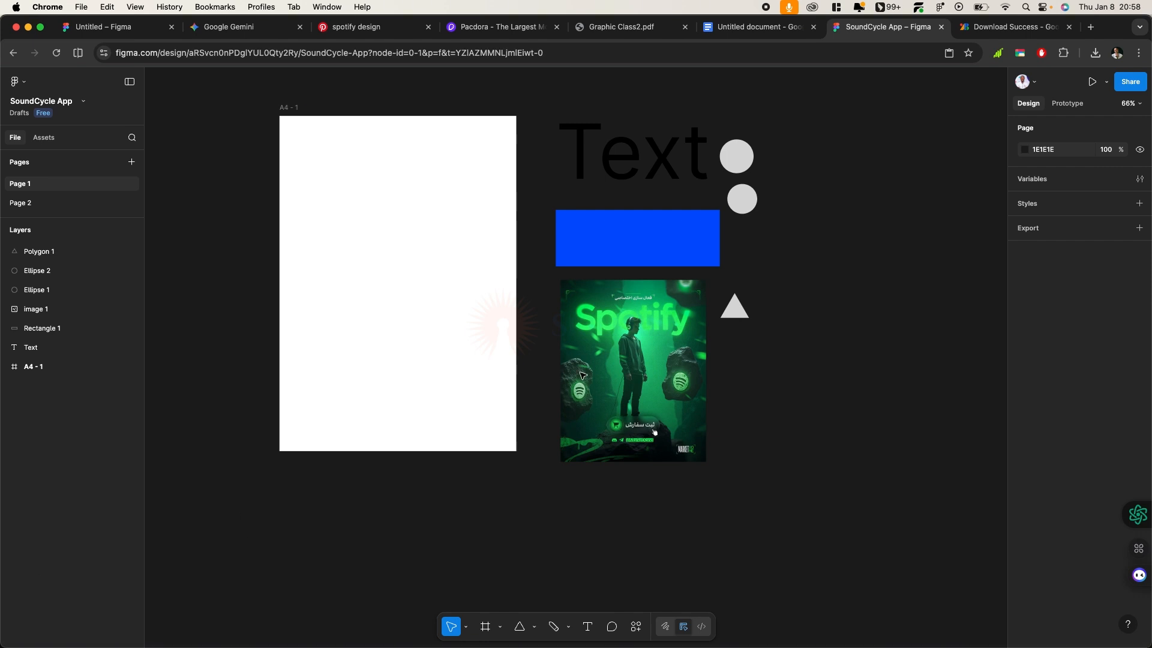
Search the web for "free fonts download" in place of the Google Fonts download page
left_click(1039, 32)
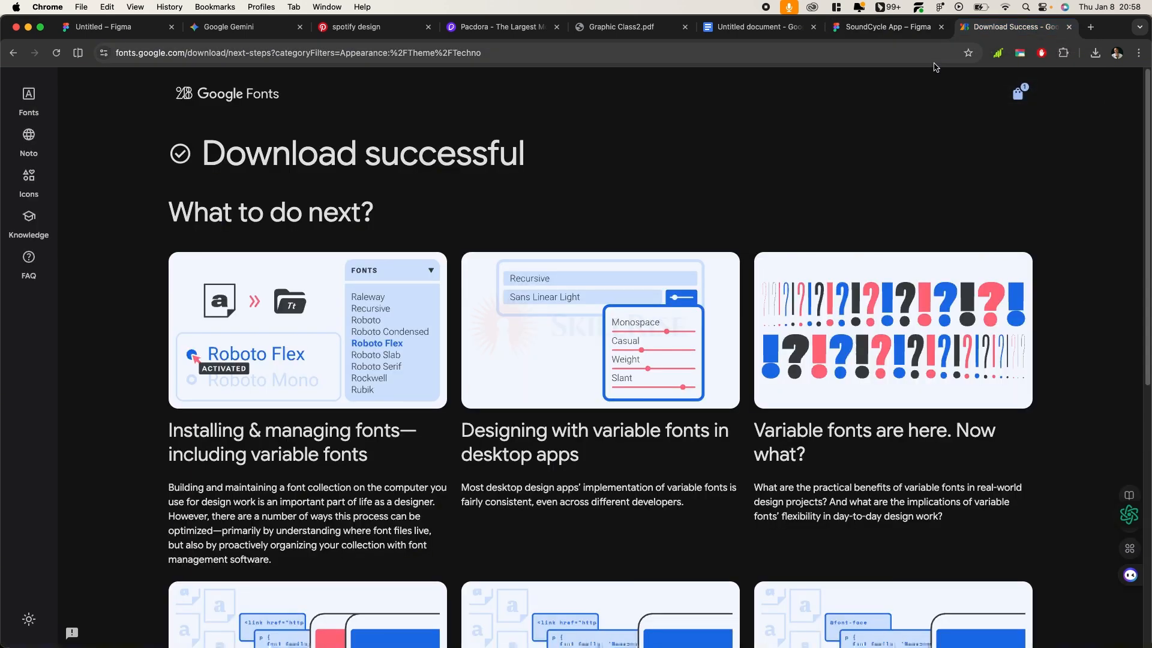
left_click(925, 60)
type("font")
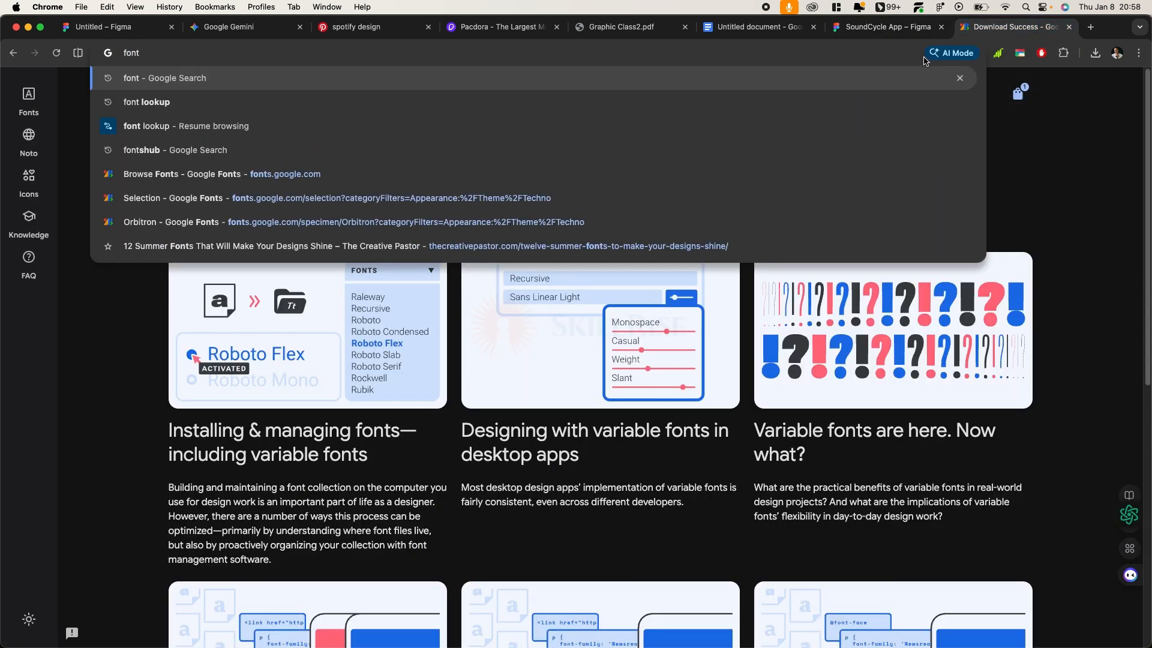
key("BackSpace")
key("BackSpace")
key("BackSpace")
key("BackSpace")
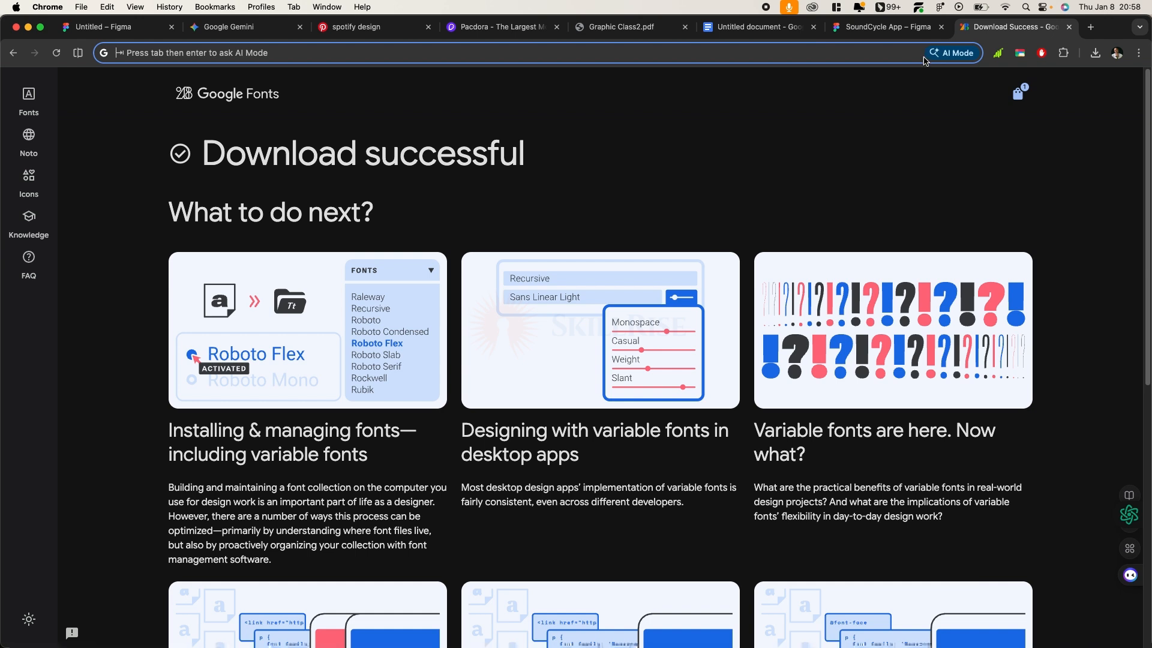
type("free fon")
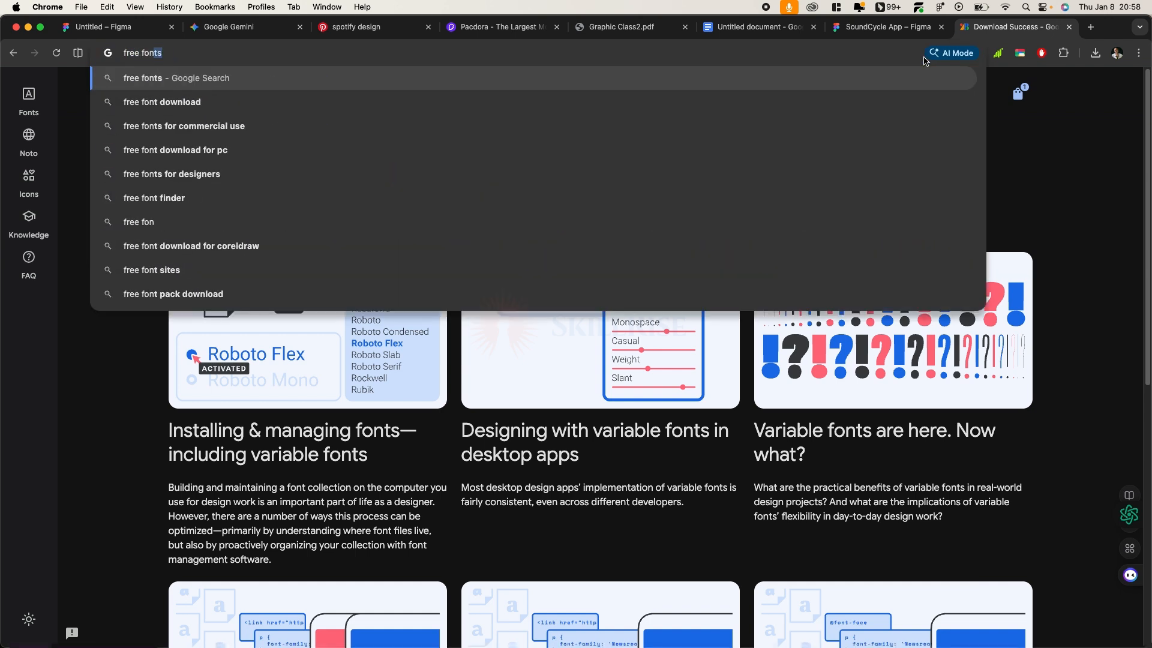
type("ts download")
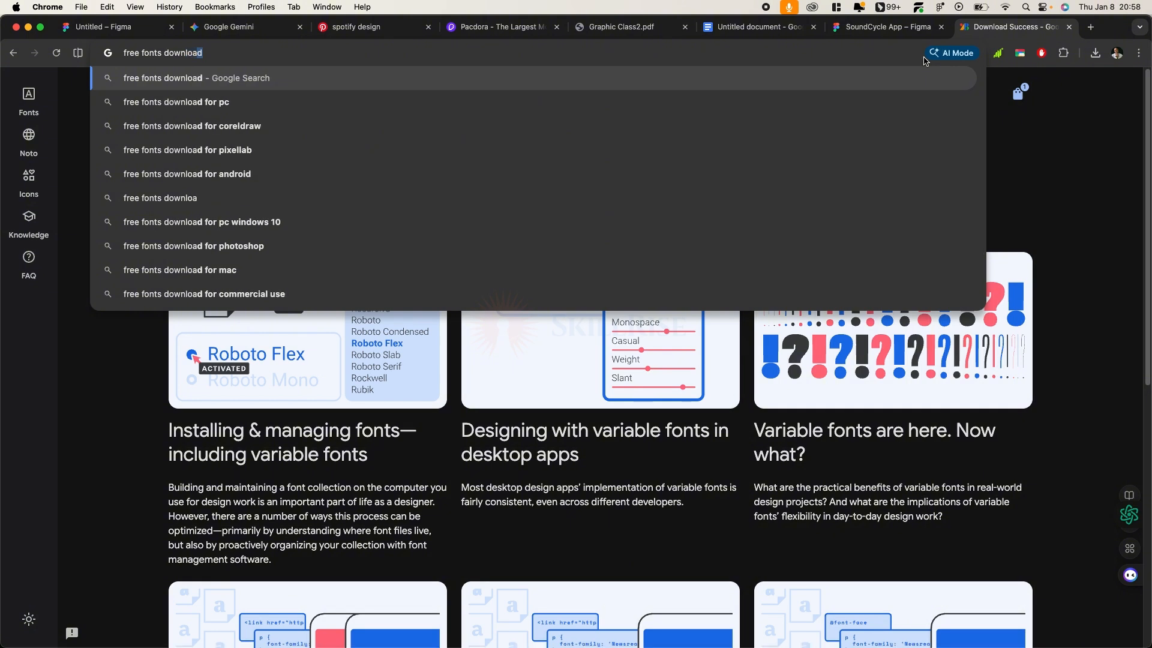
key("Return")
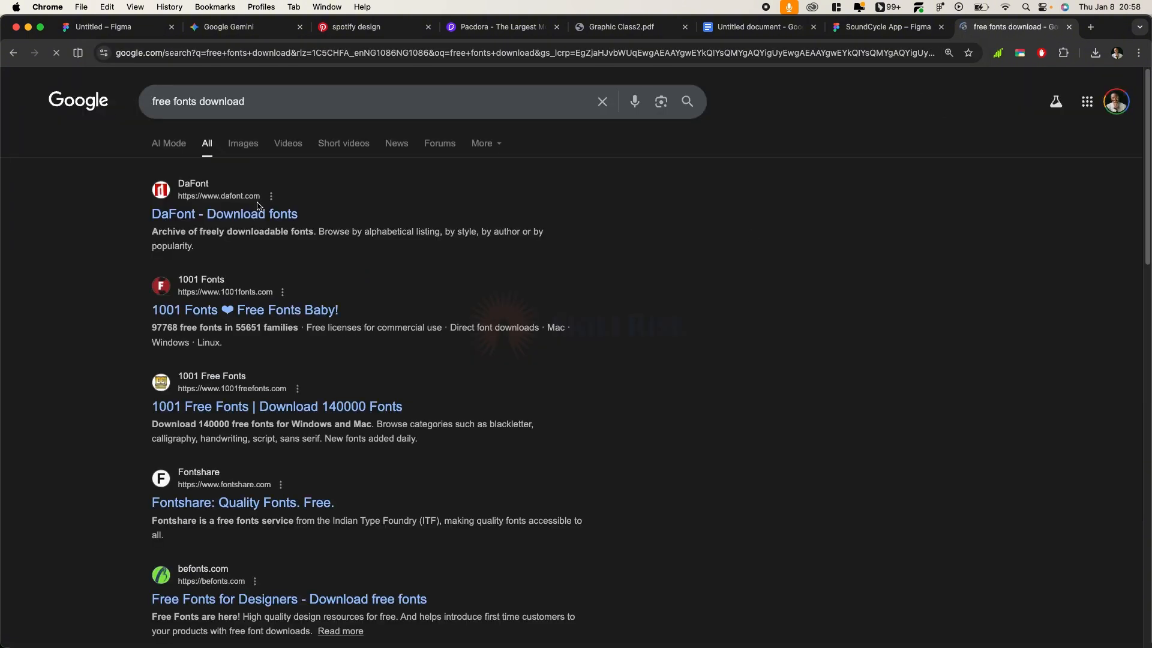
Browse the DaFont site, cancel saving the Holstein Script font, and return to the search results
left_click(225, 214)
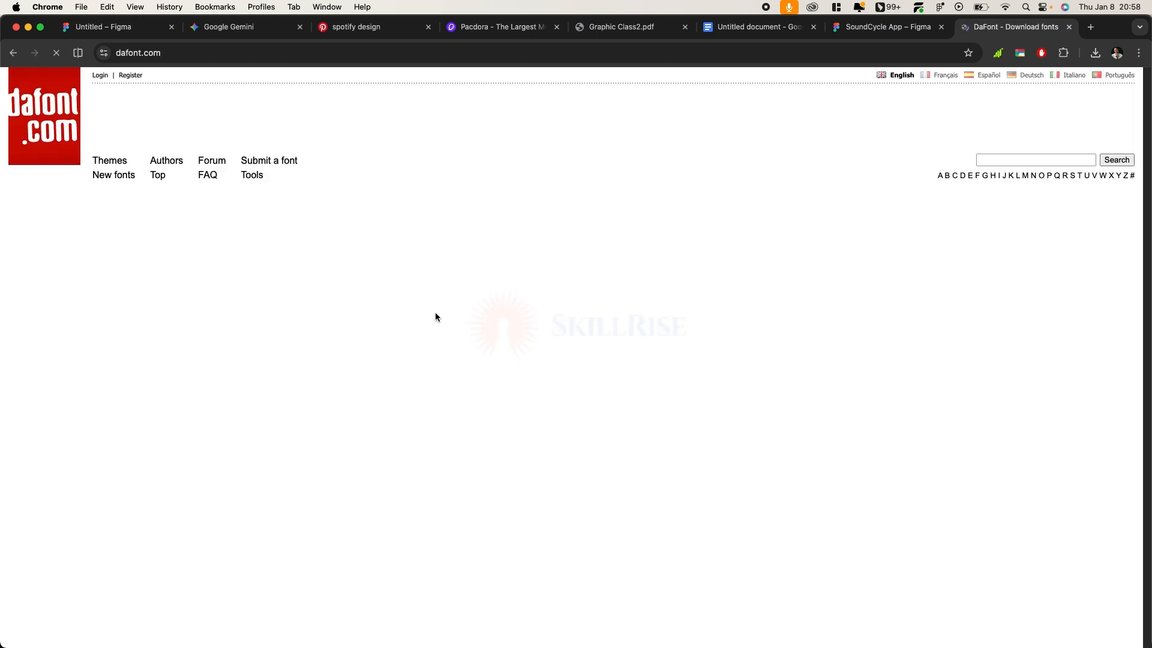
scroll(360, 446, "down", 6)
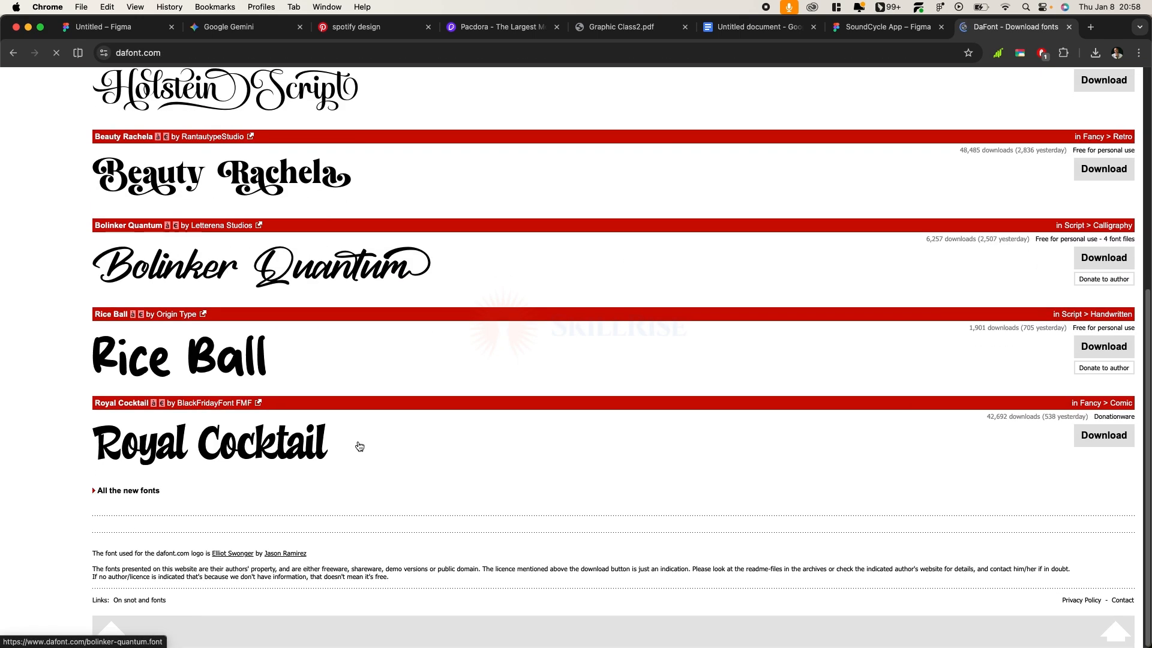
scroll(360, 446, "up", 6)
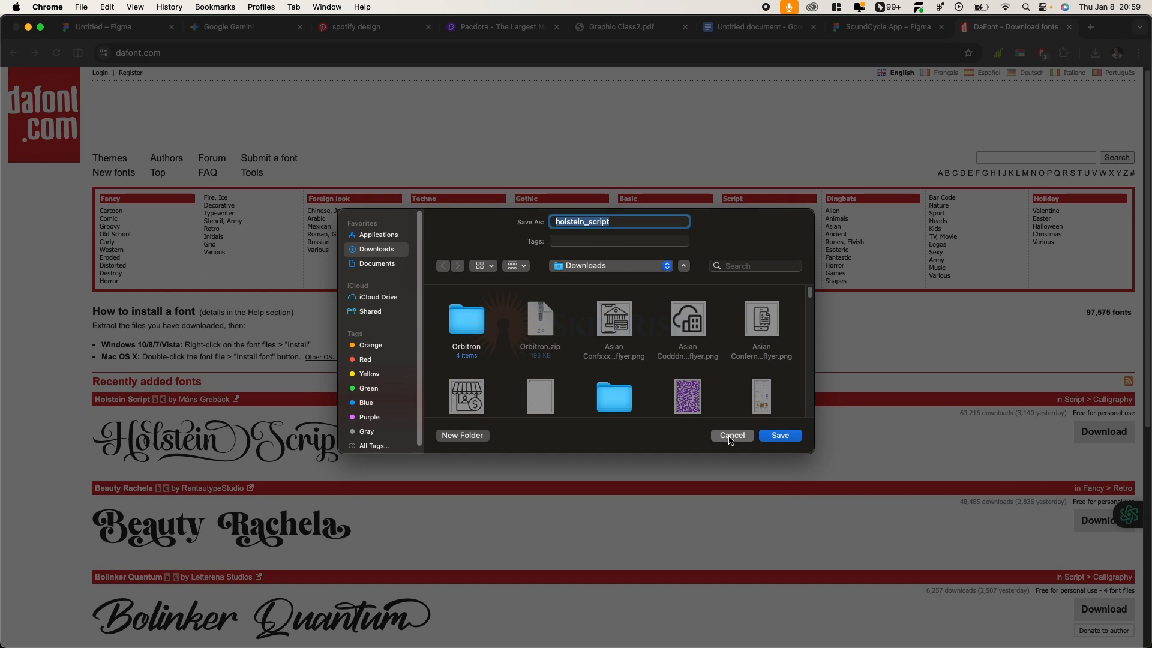
left_click(731, 437)
left_click(13, 53)
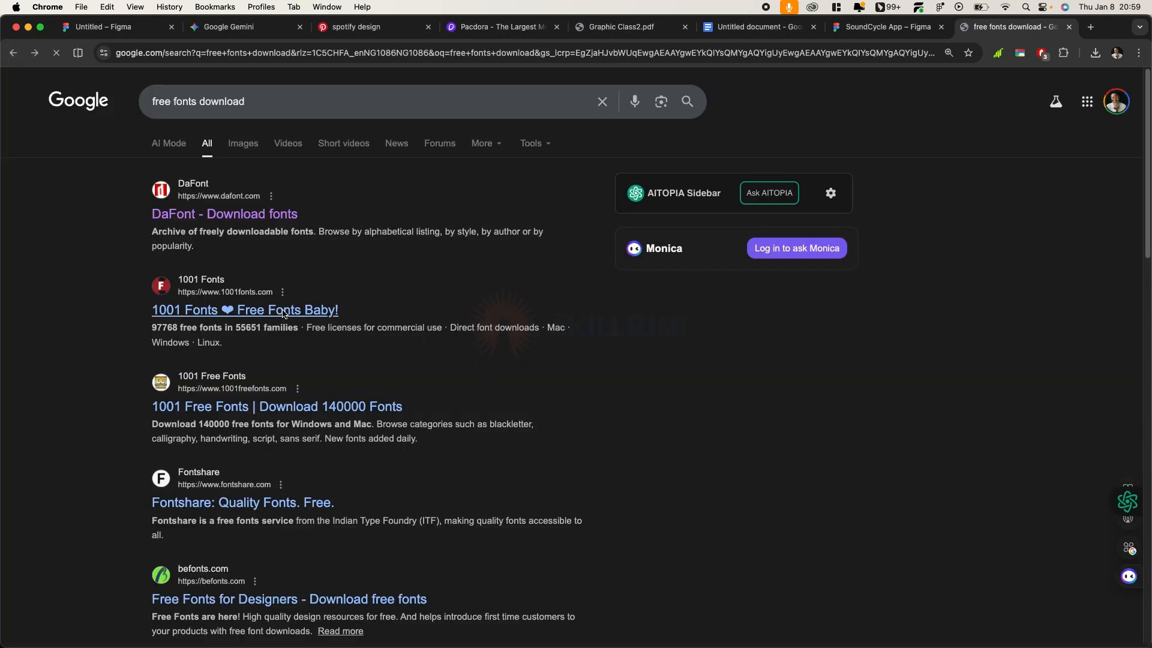
Open the 1001 Fonts site from the search results and browse its new fonts
left_click(285, 312)
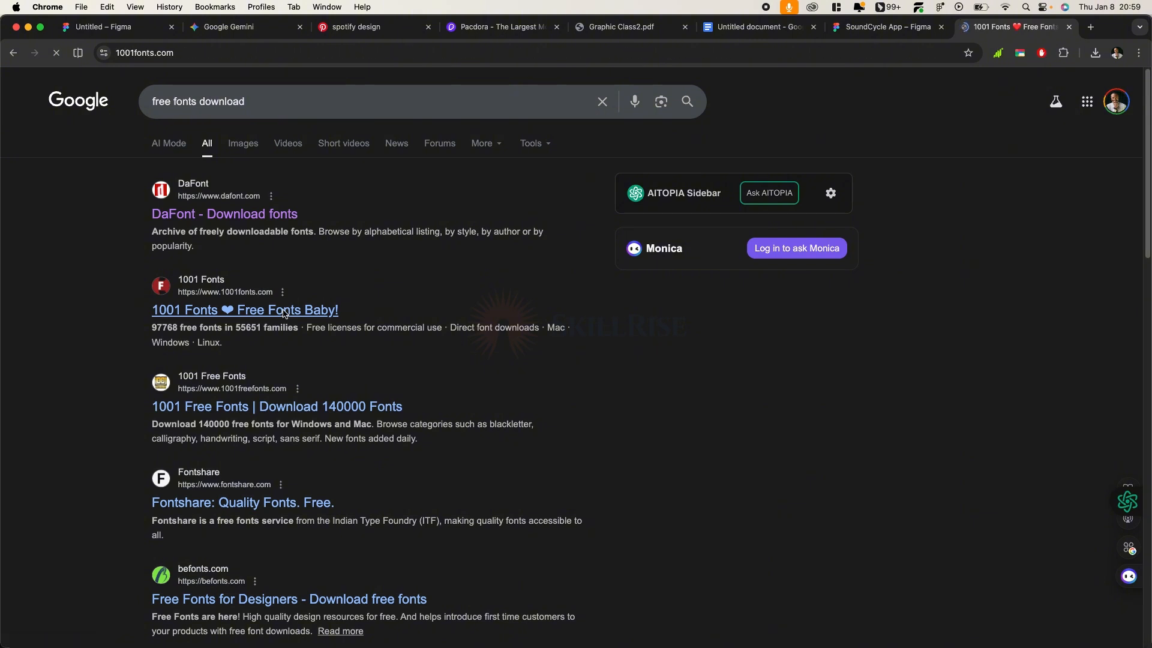
scroll(329, 440, "down", 7)
scroll(328, 437, "down", 5)
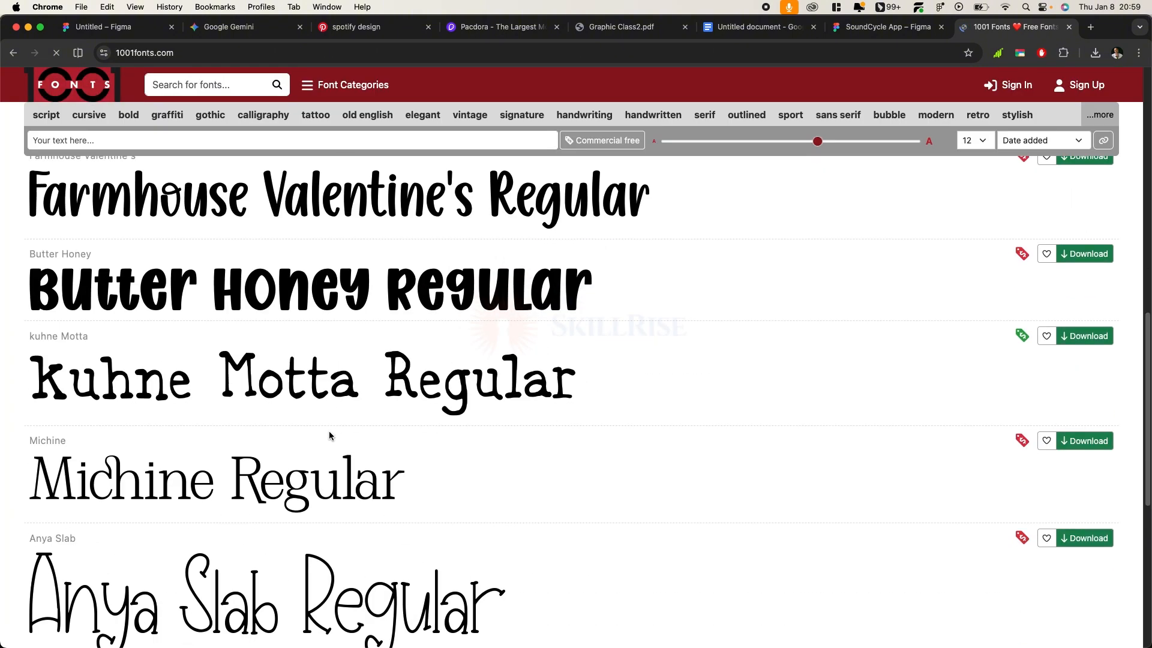
scroll(404, 411, "up", 12)
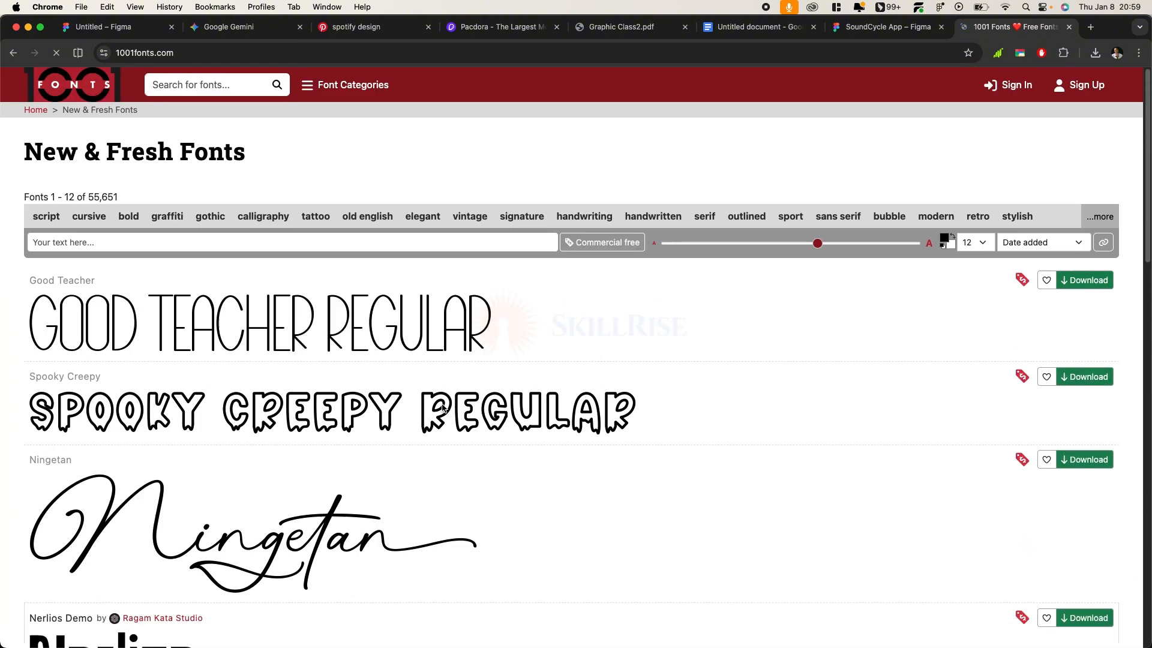
Switch to the SoundCycle App design in Figma and move the Text object to the top of the A4 - 1 frame
left_click(869, 30)
left_click(690, 312)
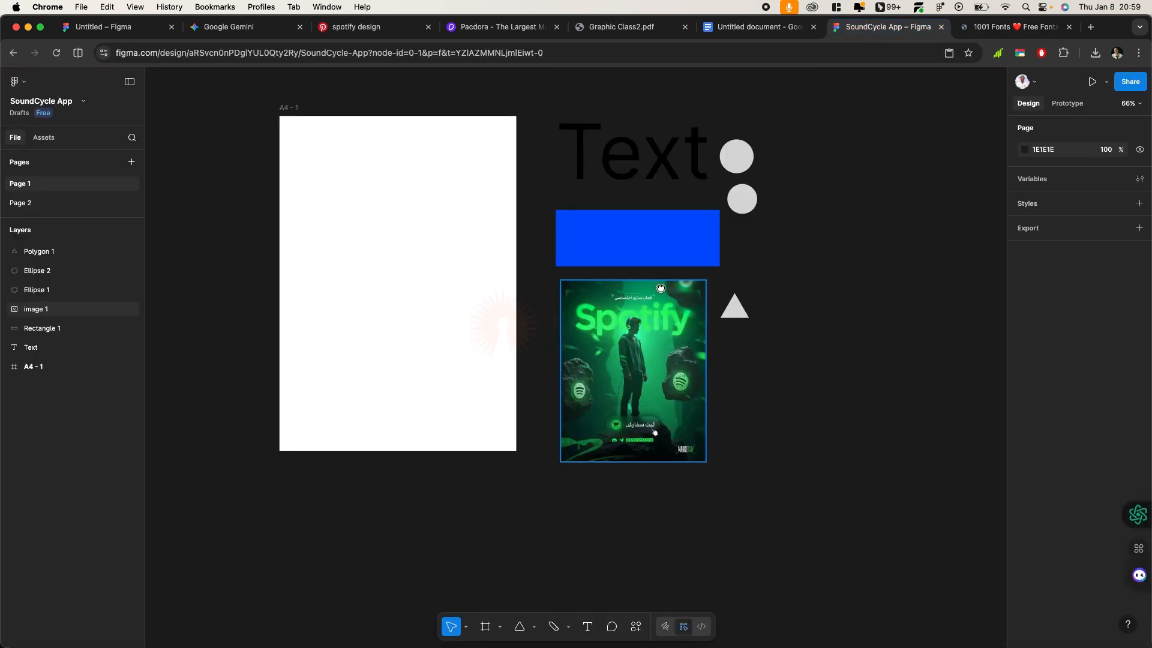
scroll(693, 314, "up", 2)
scroll(693, 314, "left", 2)
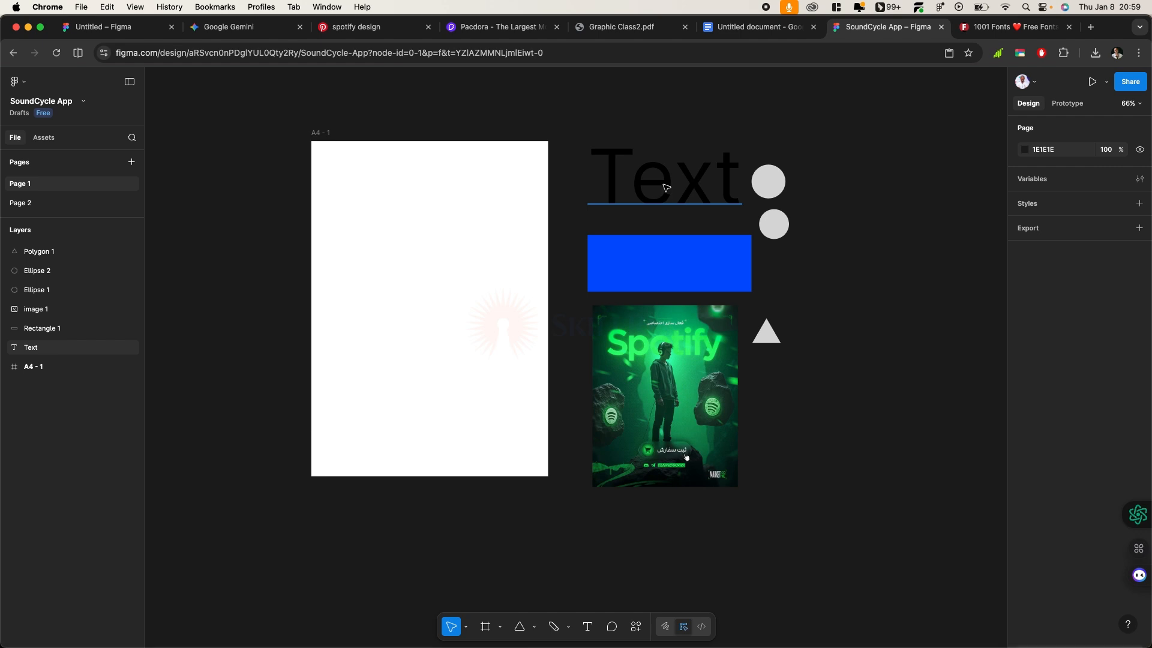
left_click_drag(666, 187, 397, 198)
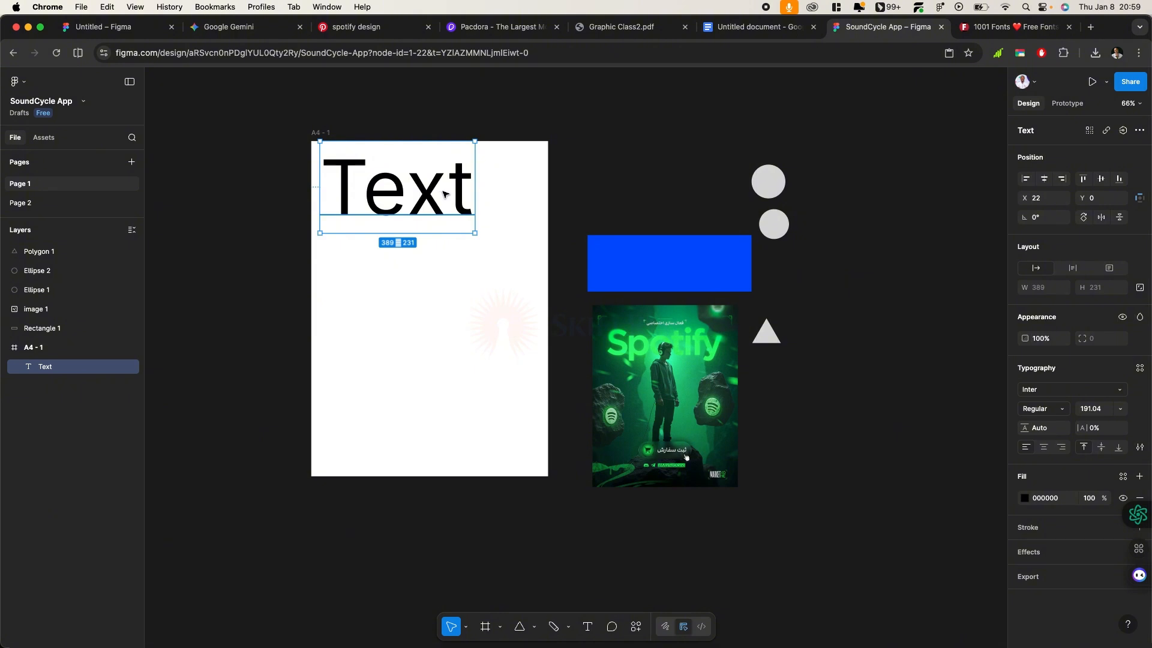
Scale the Text object down to about 238 × 141 and set its font weight to Thin
key("k")
left_click_drag(473, 190, 410, 193)
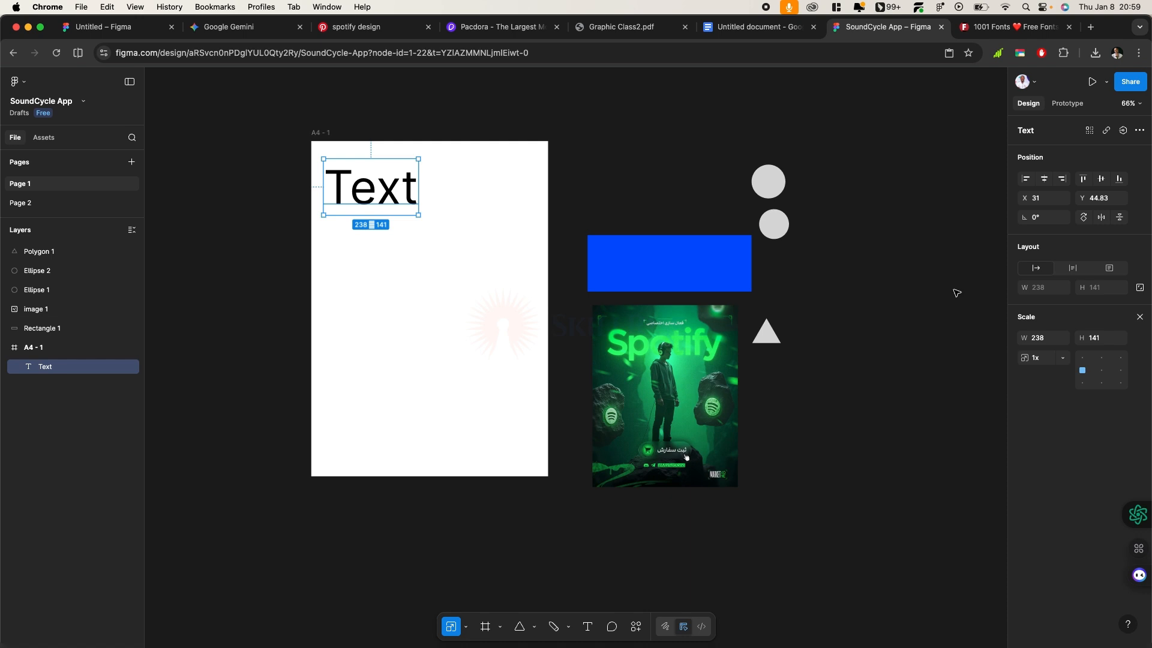
key("v")
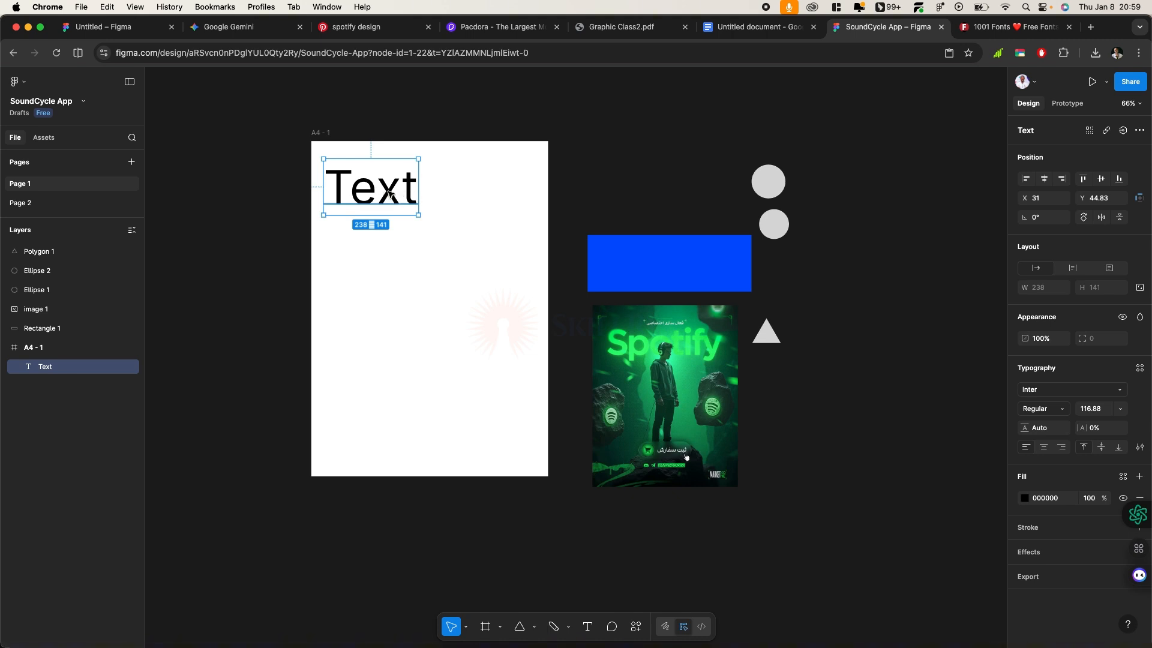
left_click(1053, 414)
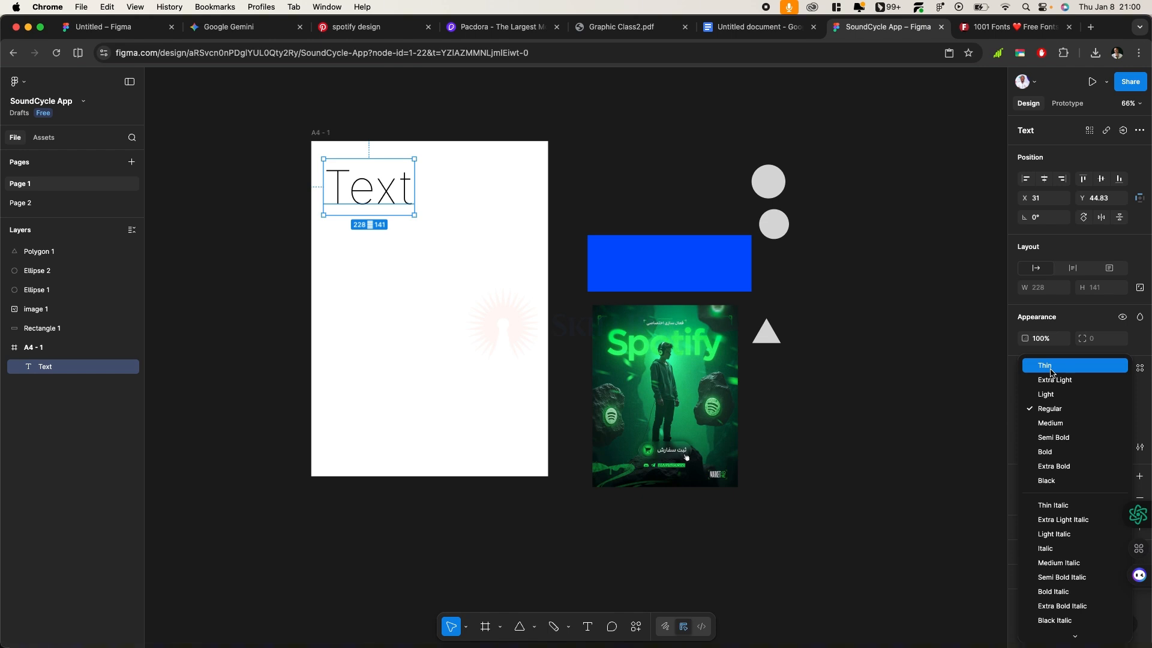
left_click(1050, 369)
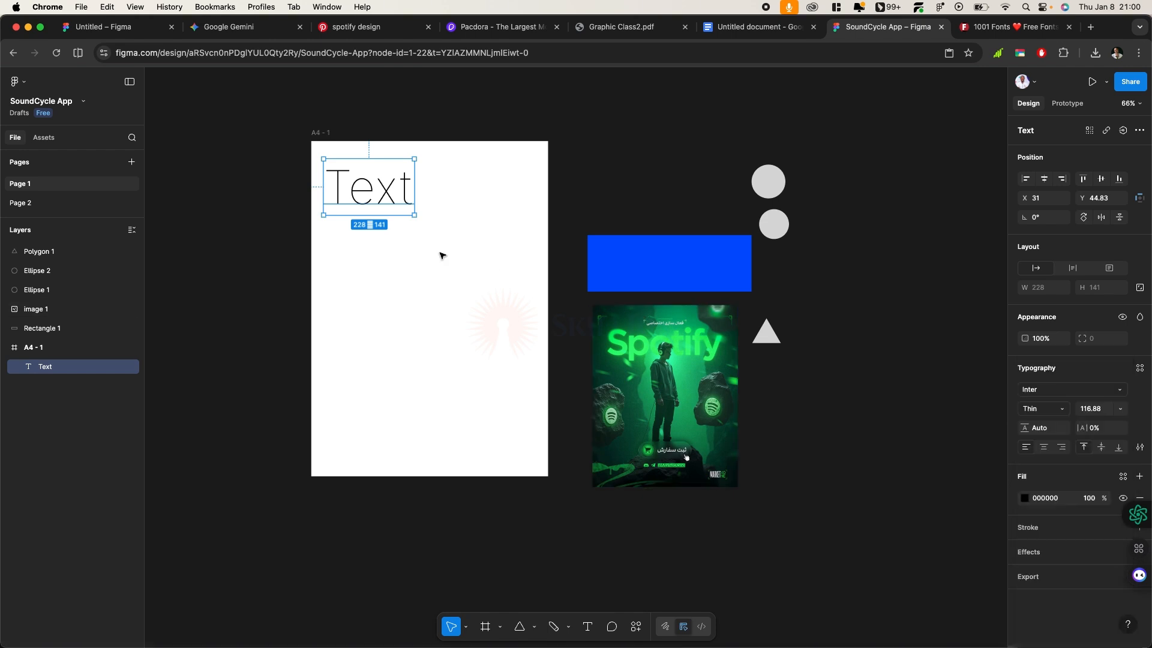
left_click_drag(393, 199, 401, 249)
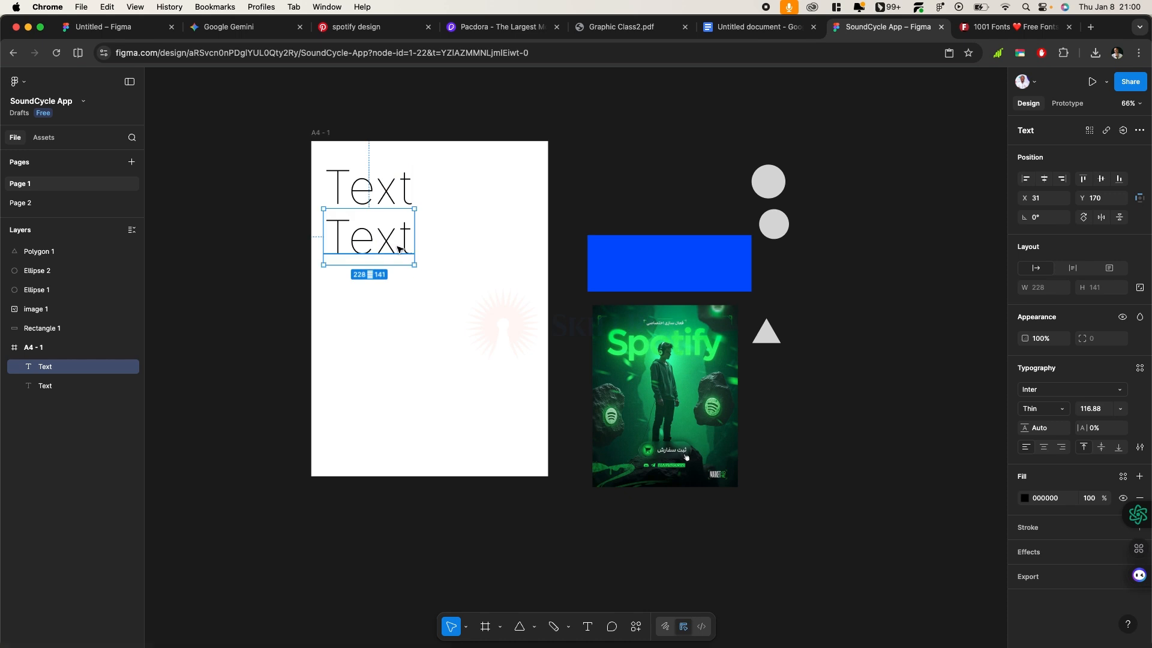
key("super+d")
key("super+d")
key("super+d")
key("super+d")
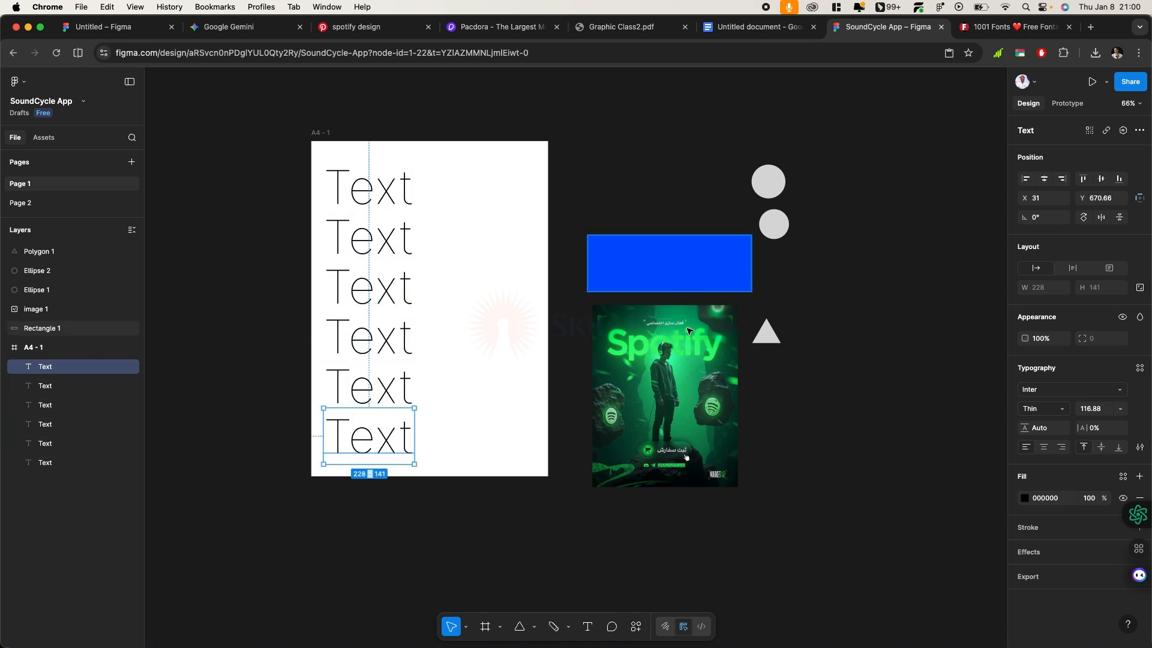
key("super+z")
key("super+z")
key("super+z")
key("super+z")
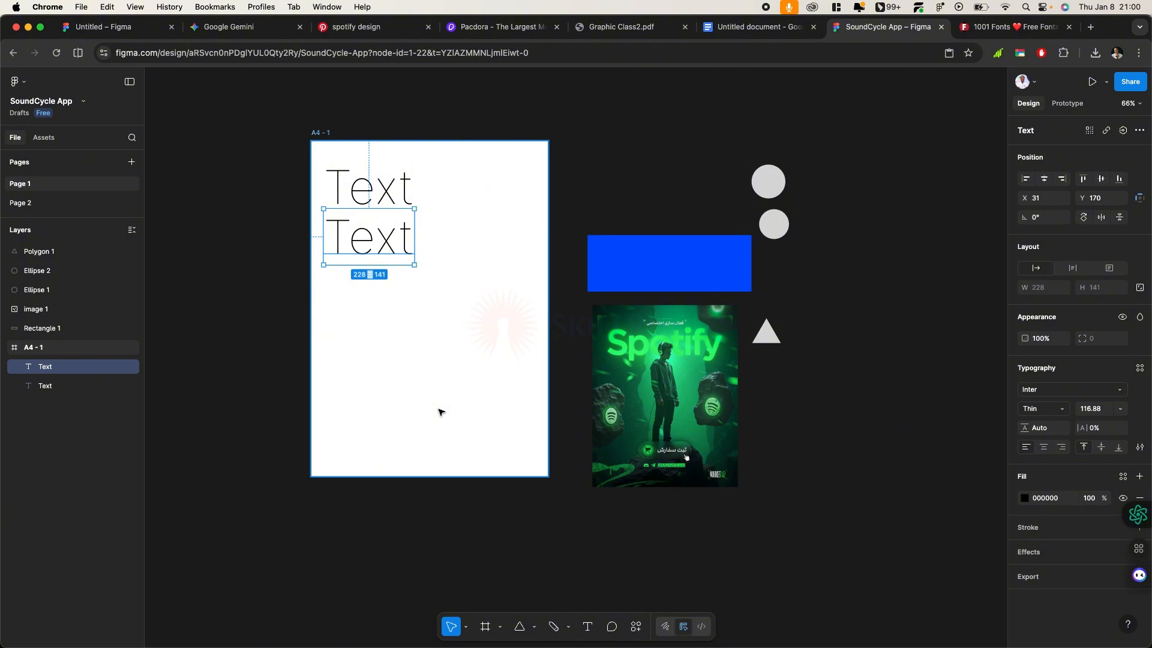
key("super+z")
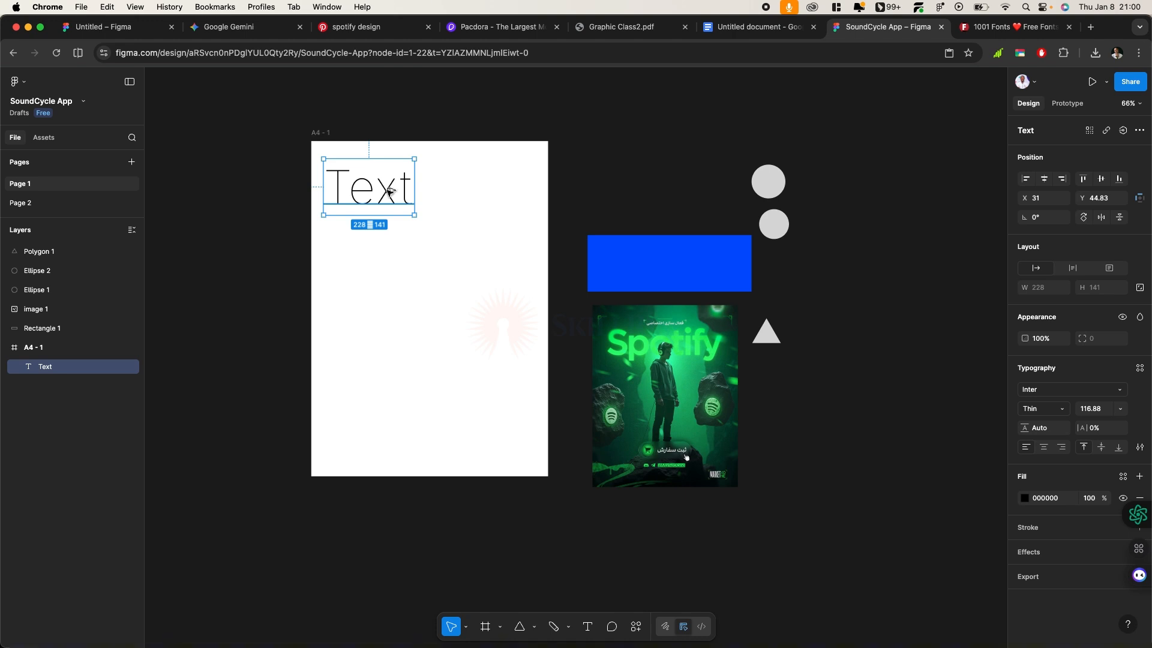
Duplicate the Thin text directly below at Y 168 and repeat the duplication four times to form an evenly spaced column of six
left_click_drag(390, 191, 387, 240)
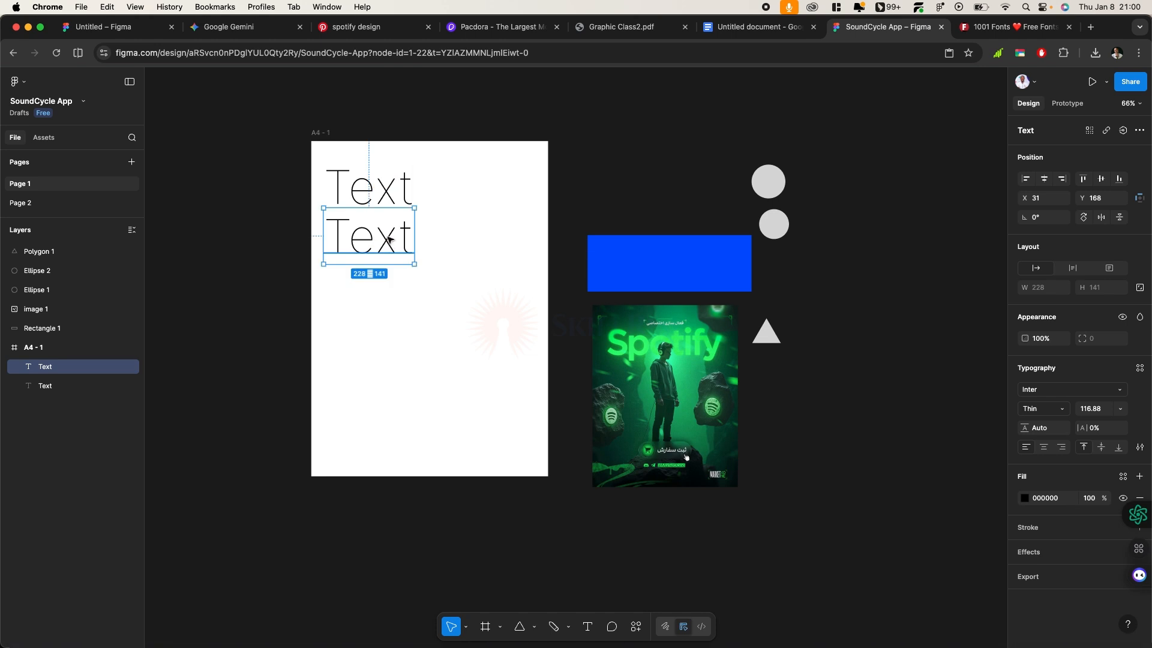
key("super+d")
key("super+d")
key("super+d")
key("super+d")
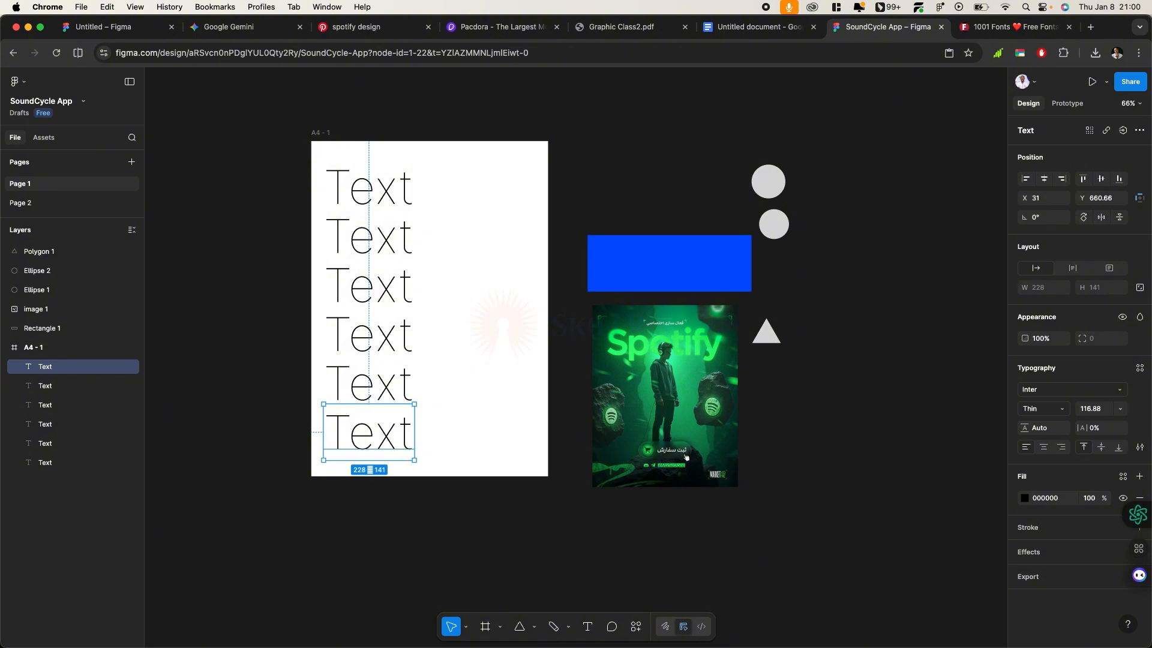
key("ctrl+Tab")
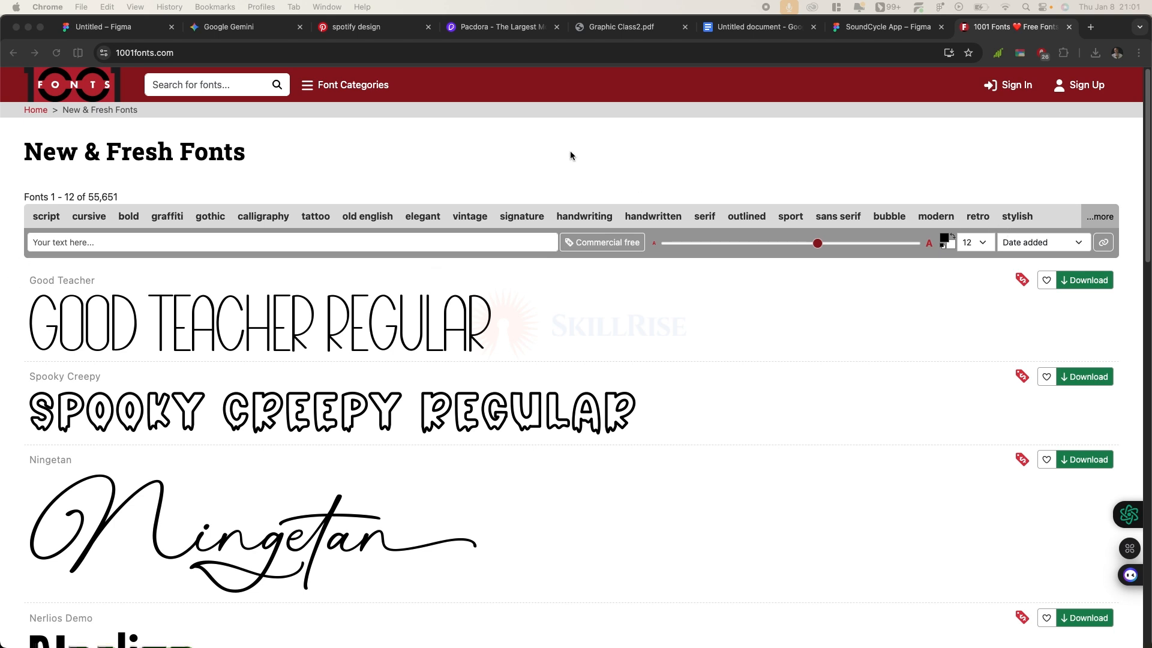
left_click(848, 33)
left_click(270, 240)
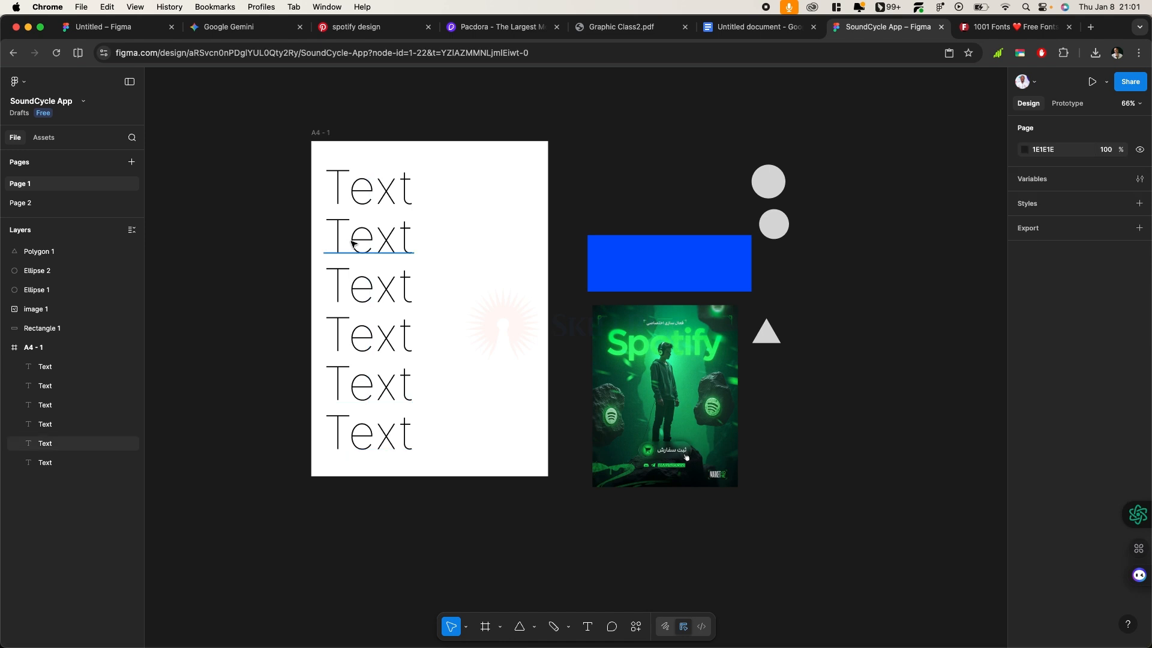
Set the font weights of the second, third and fourth texts in the column to Extra Light, Light and Regular
left_click(377, 240)
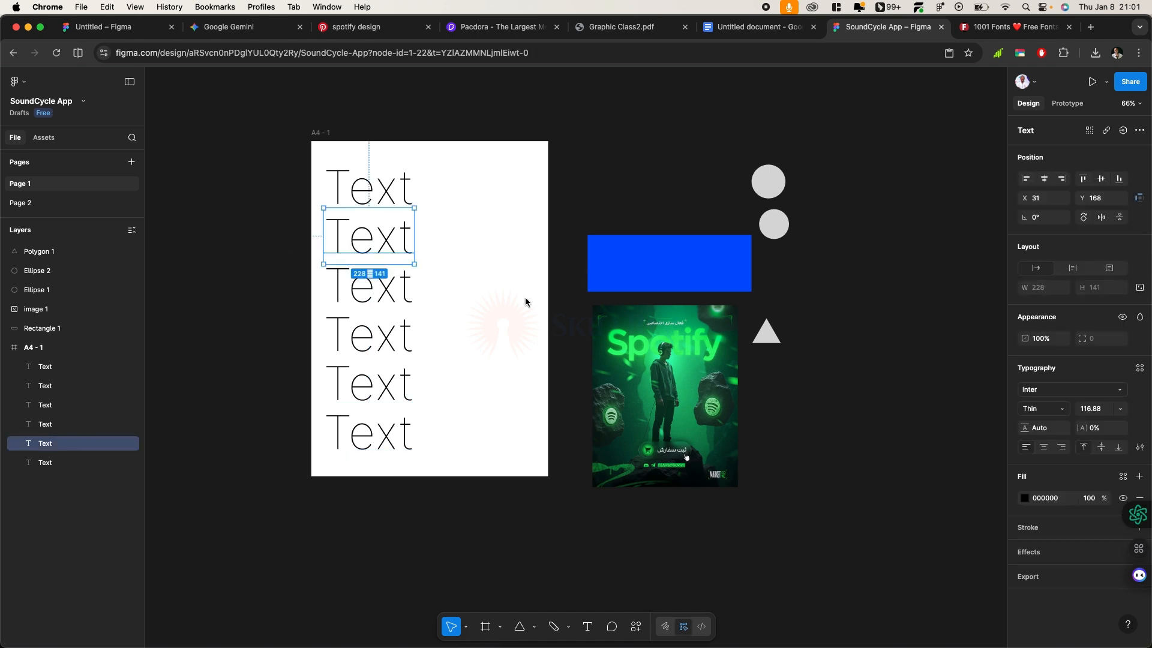
left_click(1052, 411)
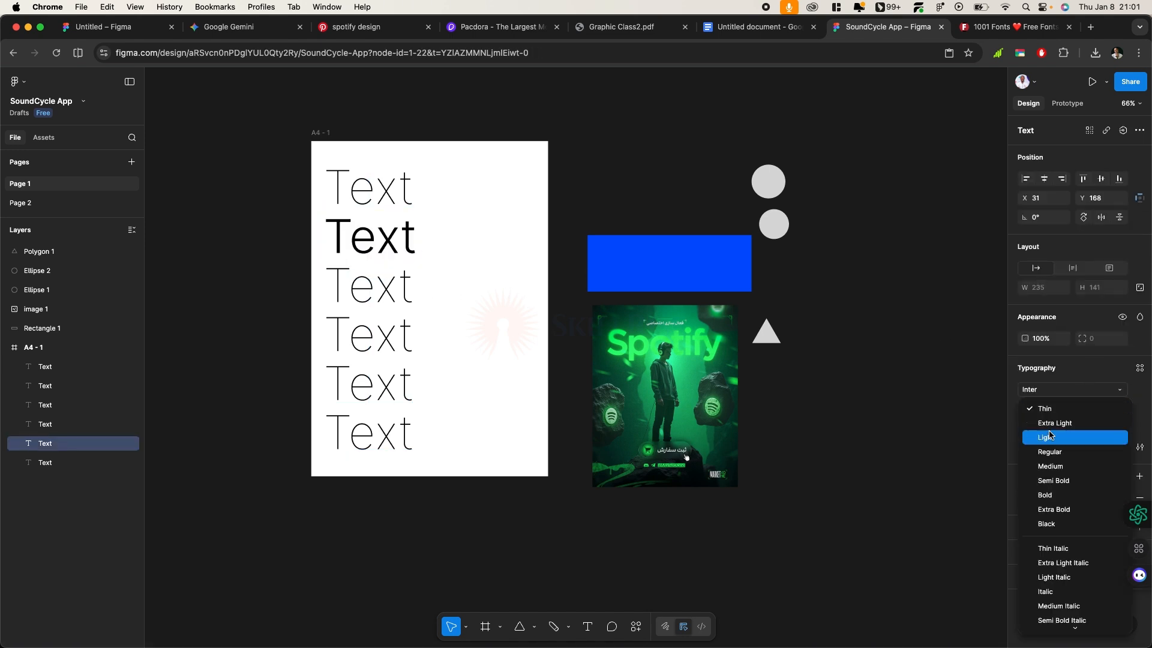
left_click(1056, 419)
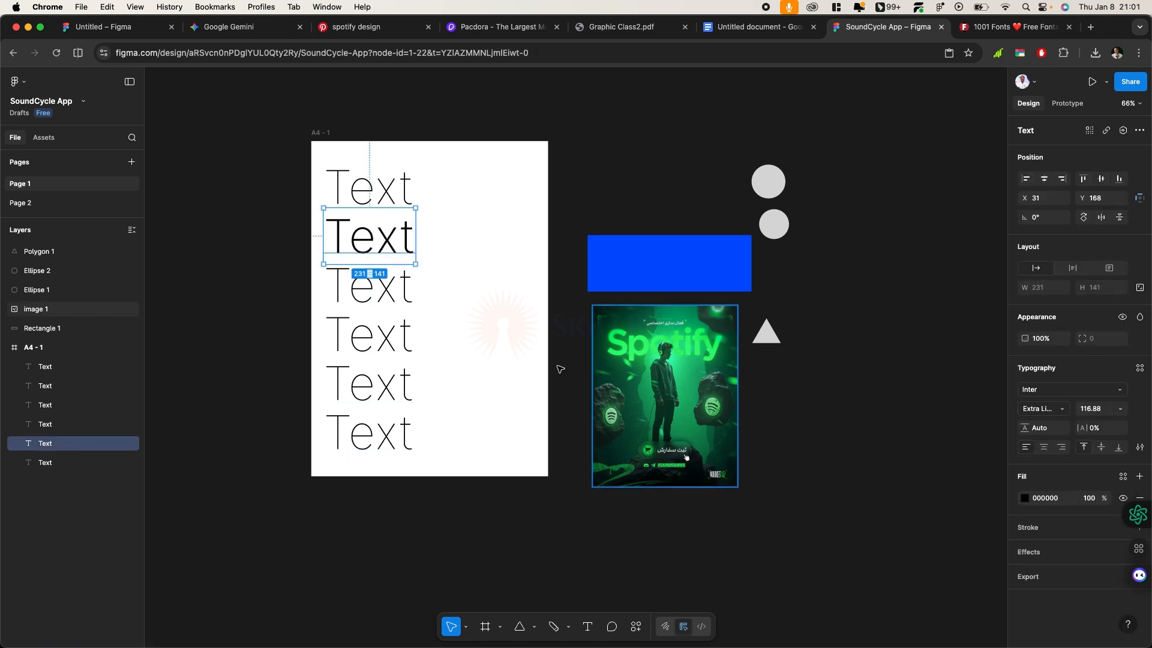
left_click(411, 303)
left_click(1040, 412)
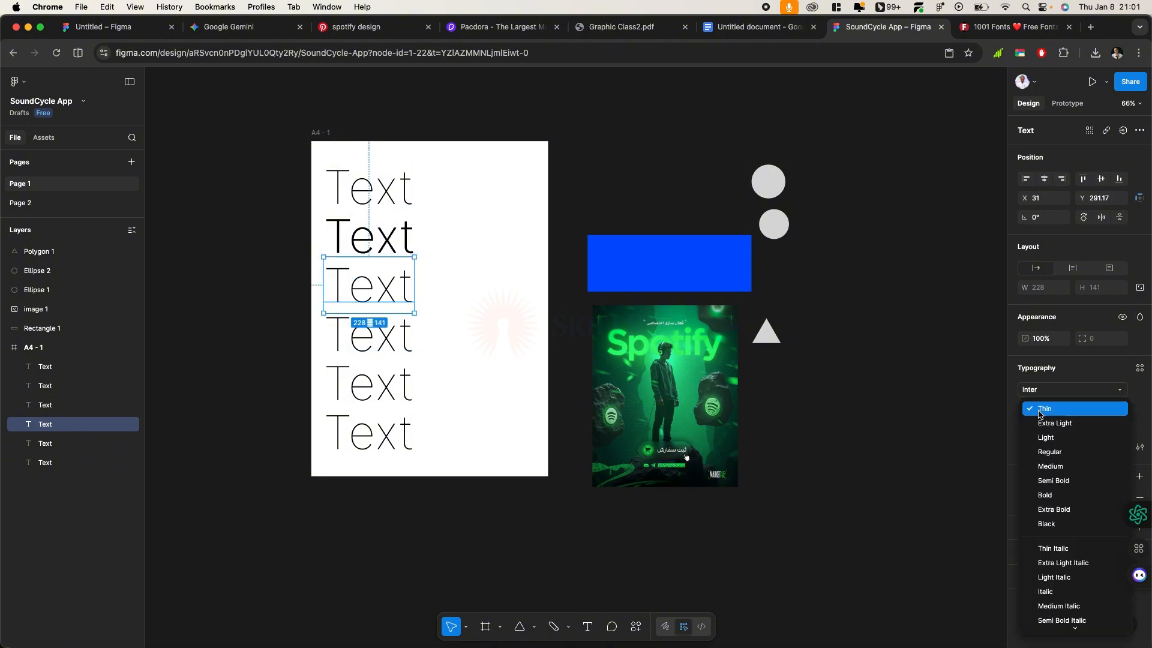
left_click(1047, 436)
left_click(383, 336)
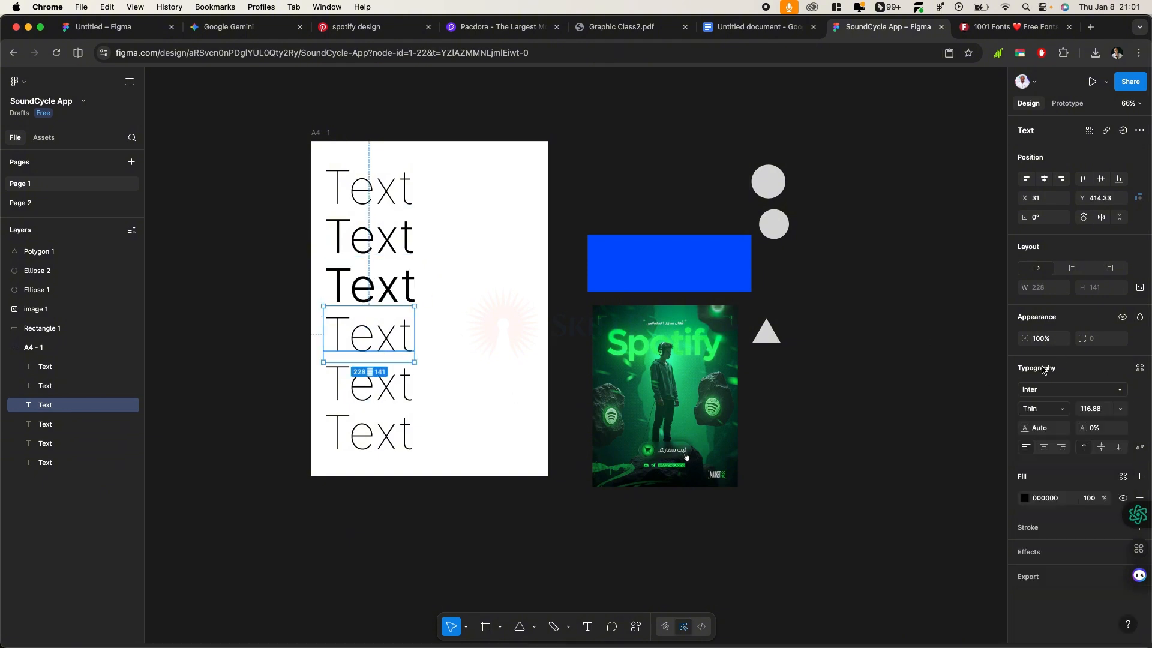
left_click(1043, 408)
left_click(1047, 451)
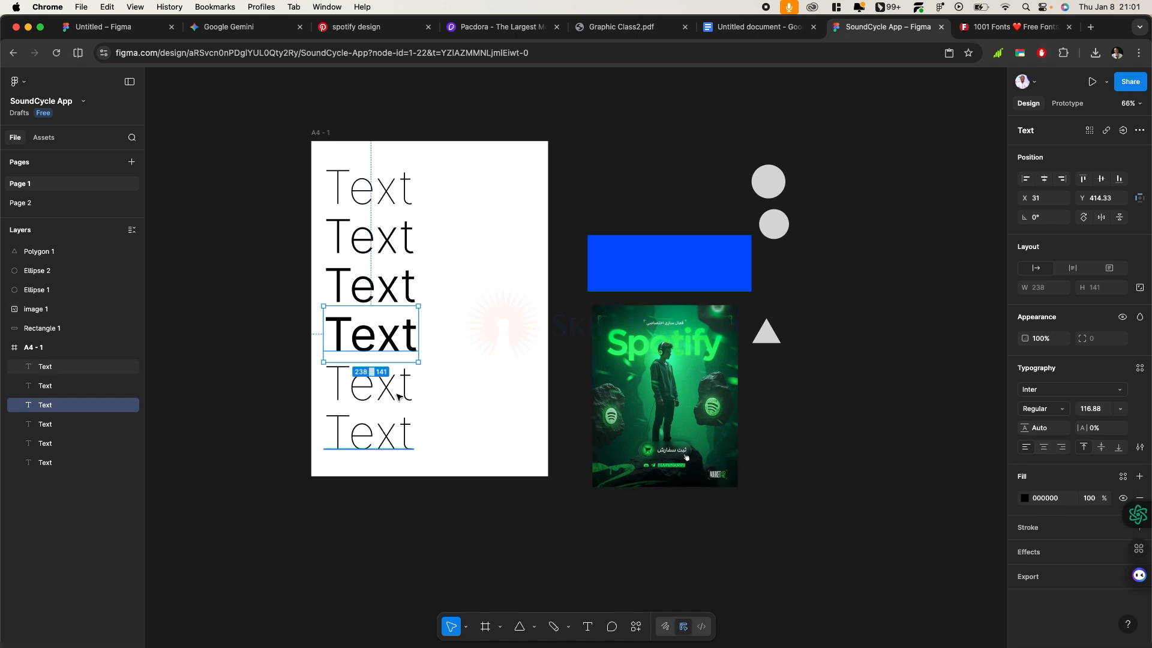
Set the fifth text in the column to Medium weight and the sixth to Semi Bold
left_click(399, 397)
left_click(1043, 411)
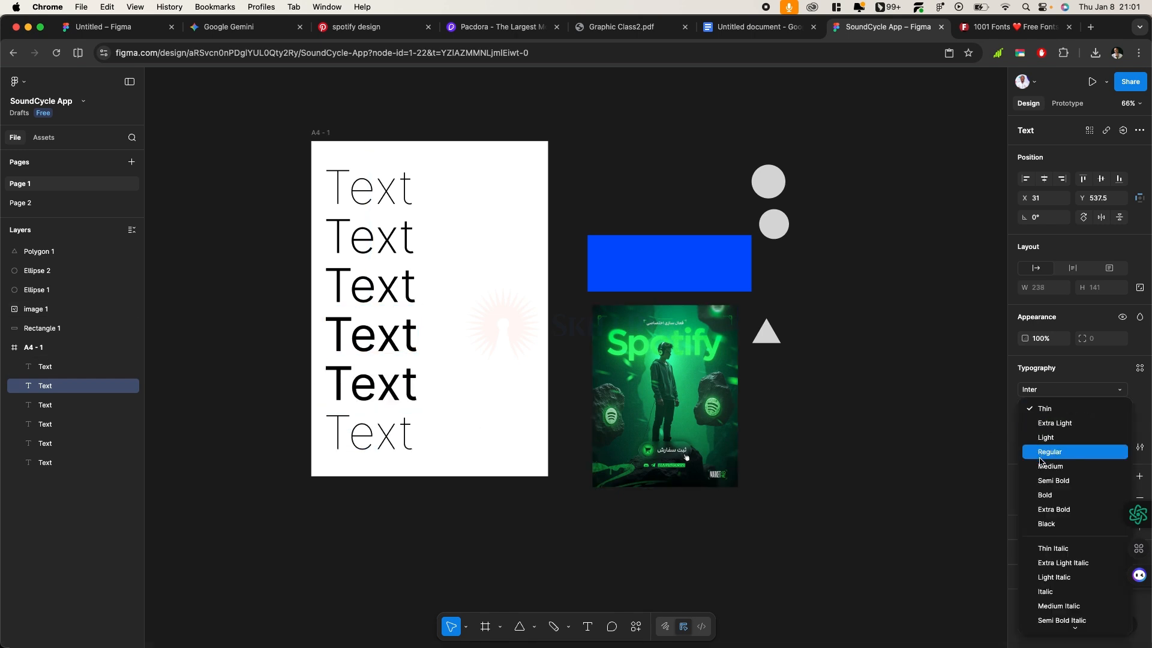
left_click(1047, 465)
left_click(396, 440)
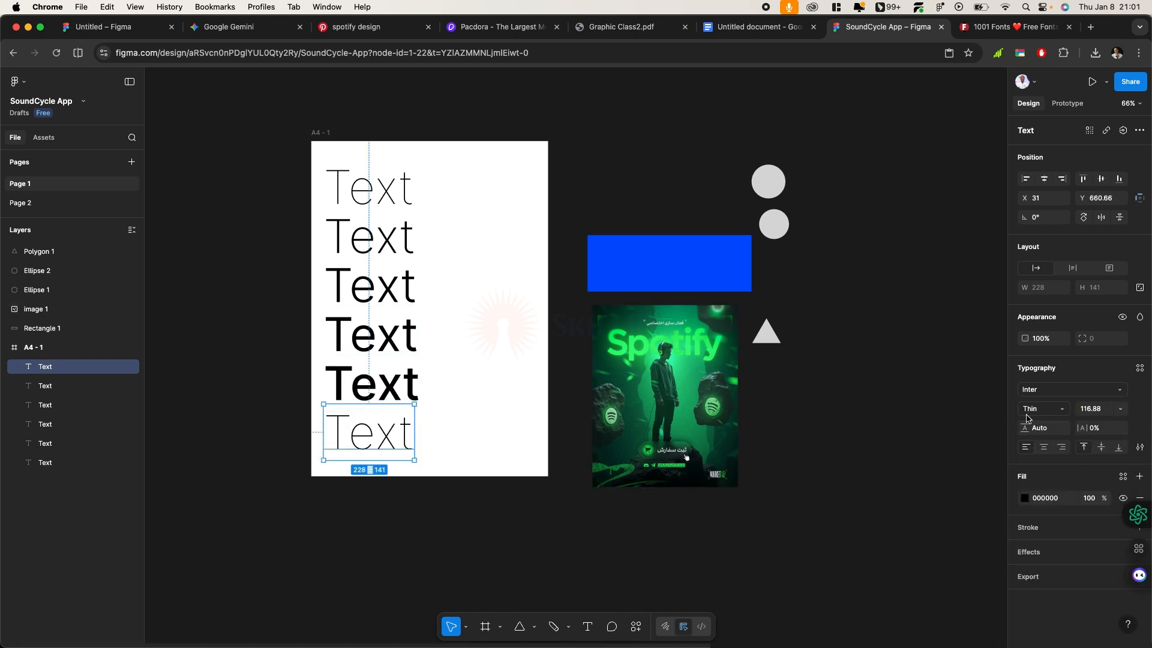
left_click(1026, 414)
left_click(1036, 483)
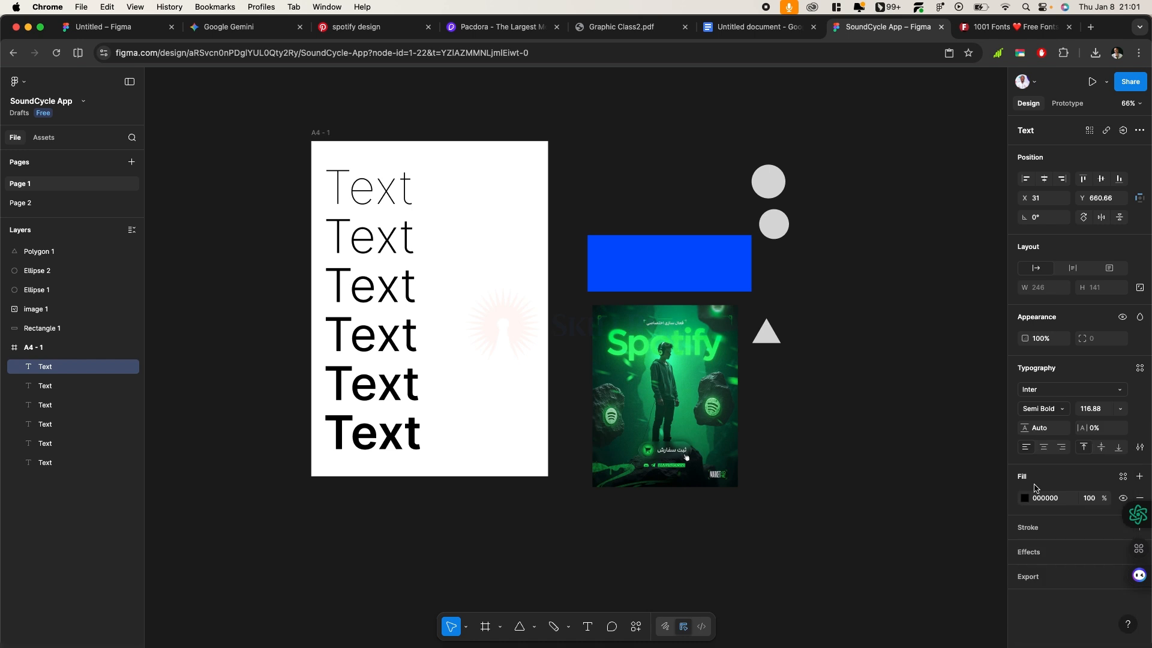
Scale all six texts down together until the Semi Bold text measures about 159 × 91
left_click_drag(441, 519, 332, 155)
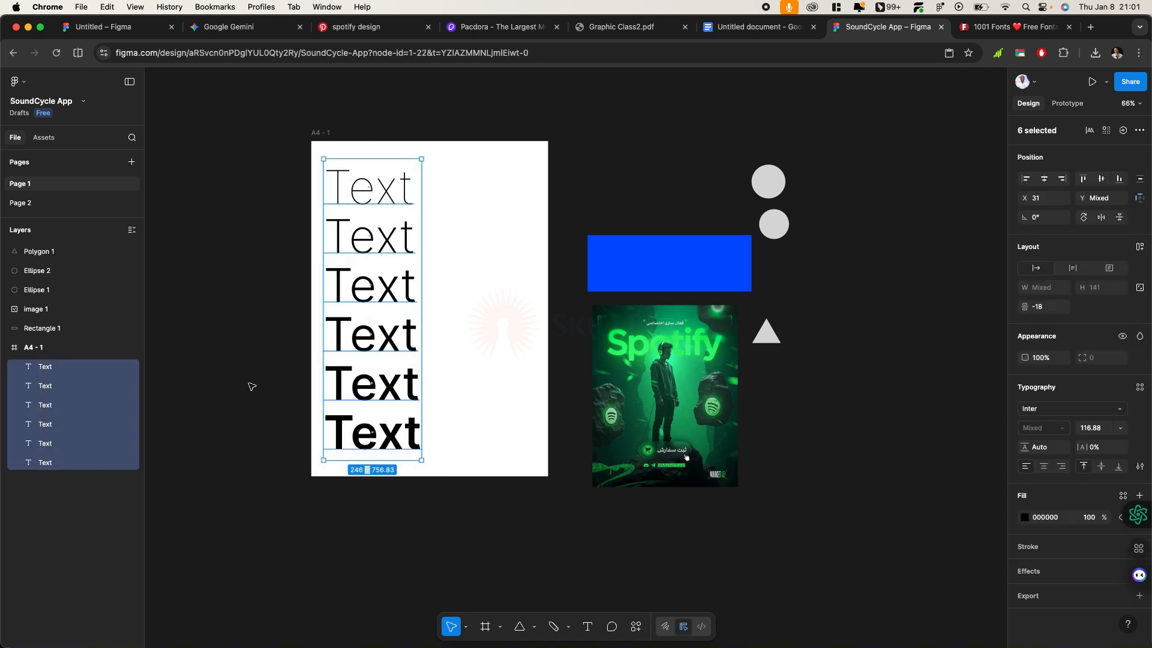
key("k")
left_click_drag(367, 460, 378, 367)
Duplicate the Semi Bold text directly below at Y 521 and repeat the duplication twice, extending the column to nine texts
left_click(409, 375)
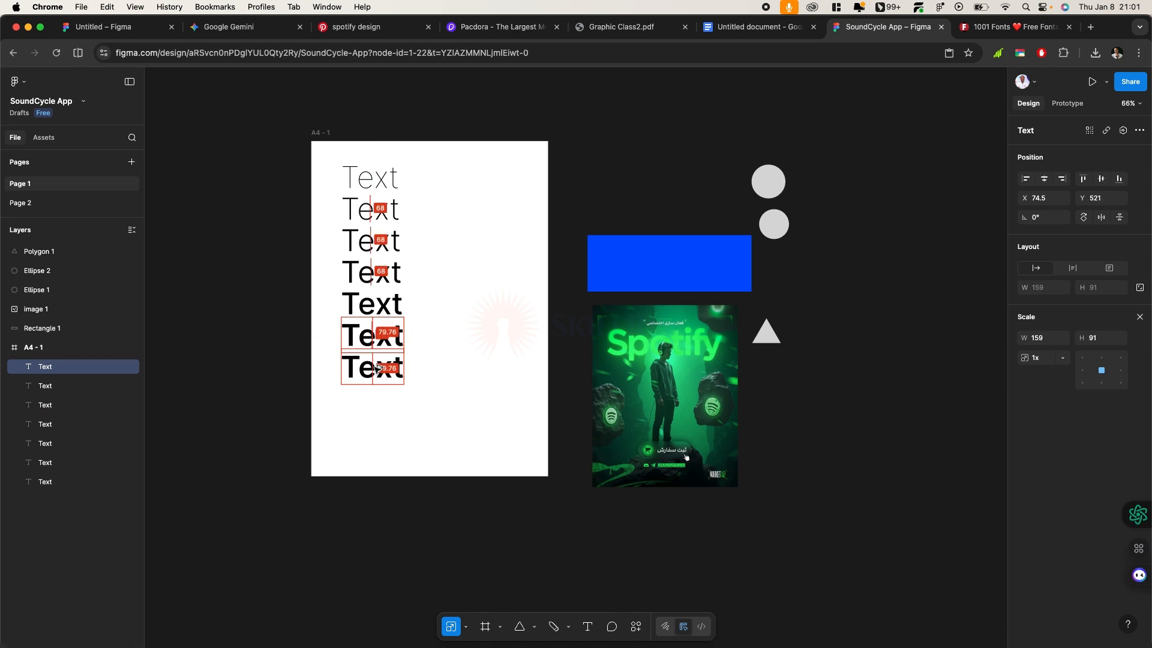
key("super+d")
key("super+d")
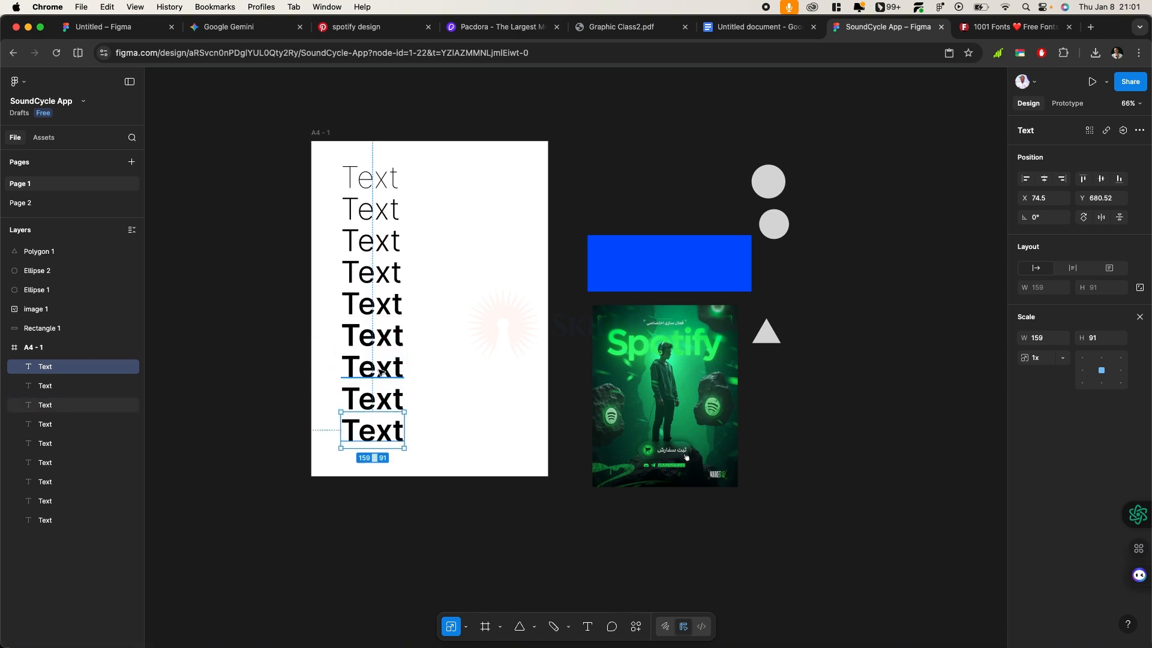
Set the font weights of the seventh, eighth and ninth texts in the column to Bold, Extra Bold and Black
left_click(372, 371)
key("v")
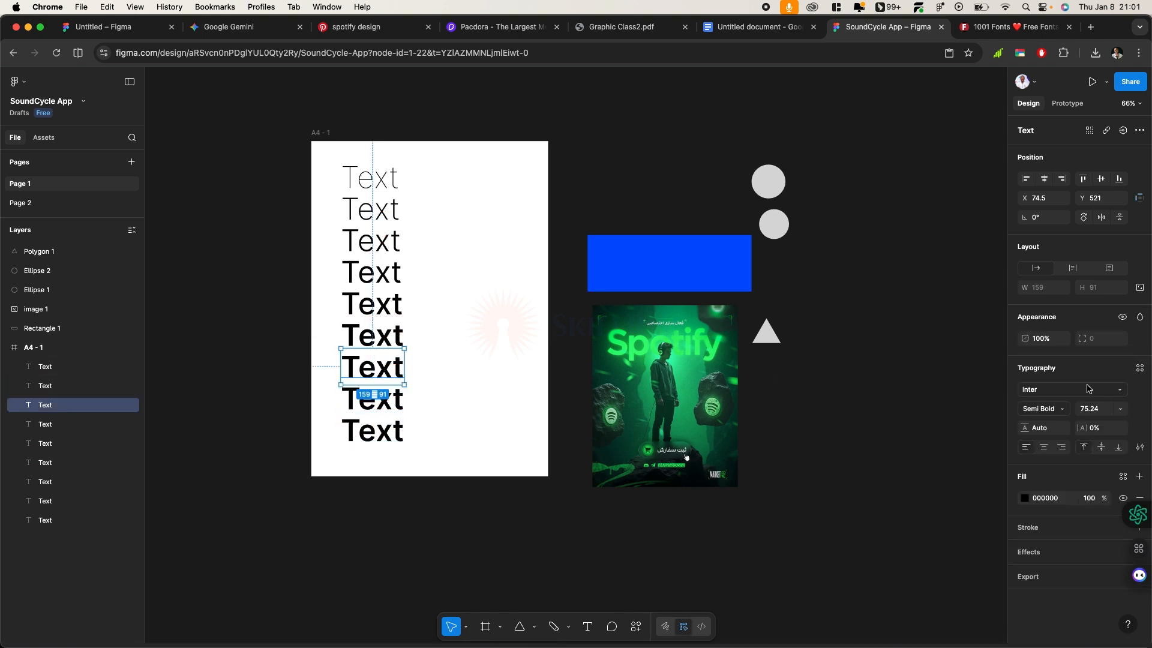
left_click(1050, 410)
left_click(1047, 423)
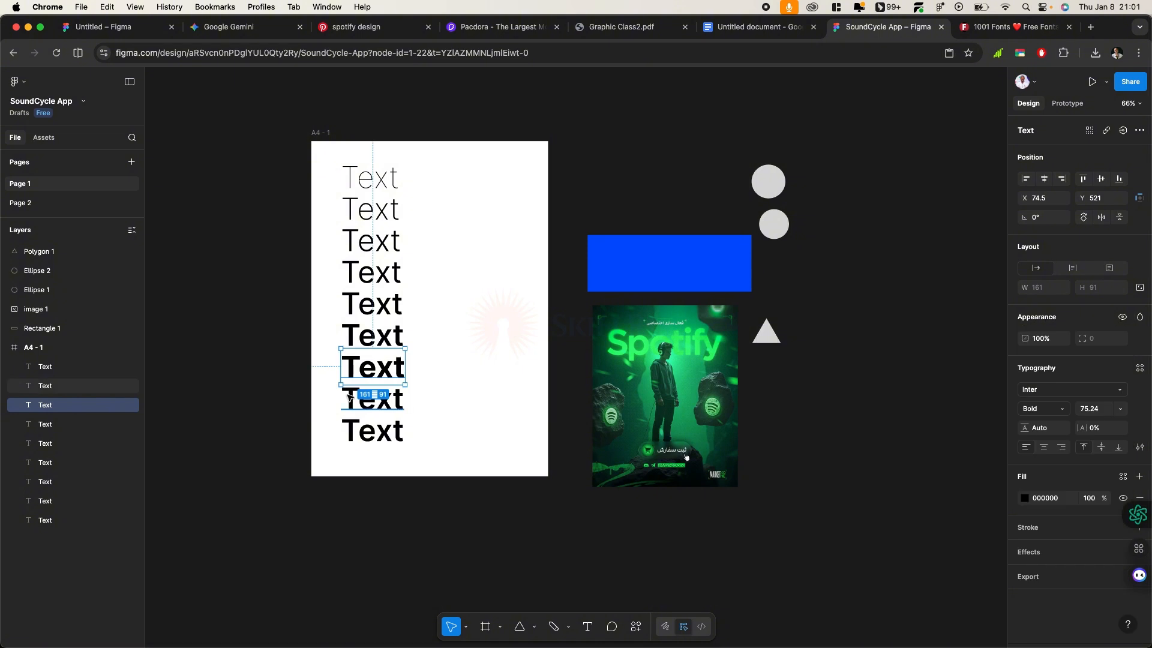
left_click(372, 400)
left_click(1030, 413)
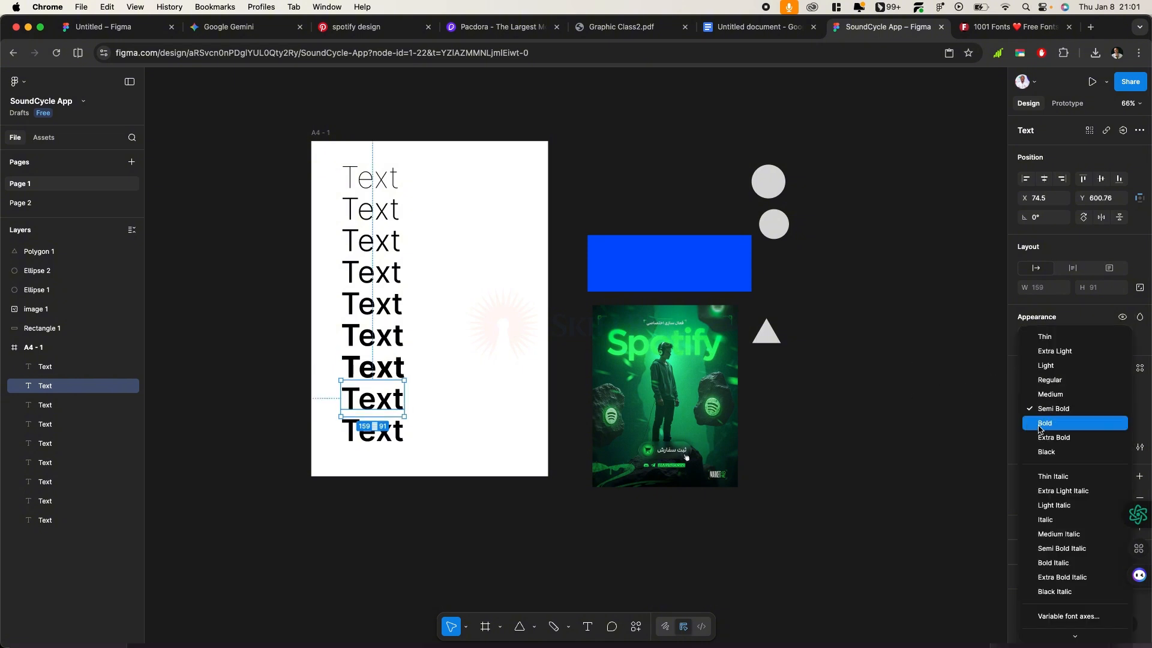
left_click(1040, 437)
left_click(376, 432)
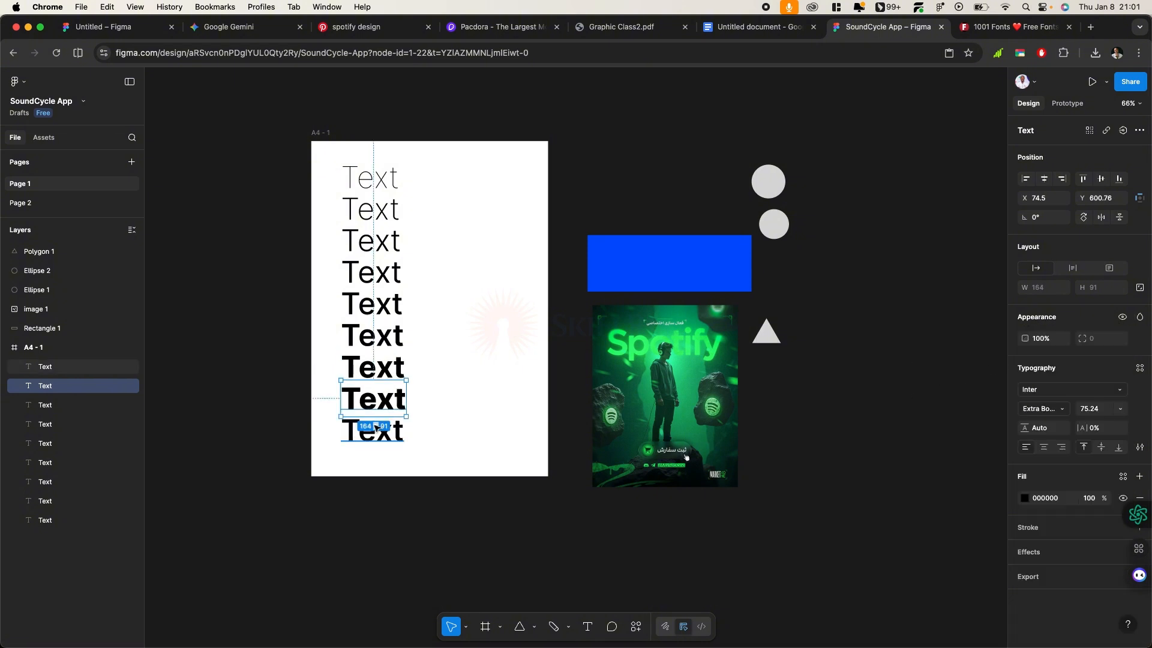
left_click(1033, 414)
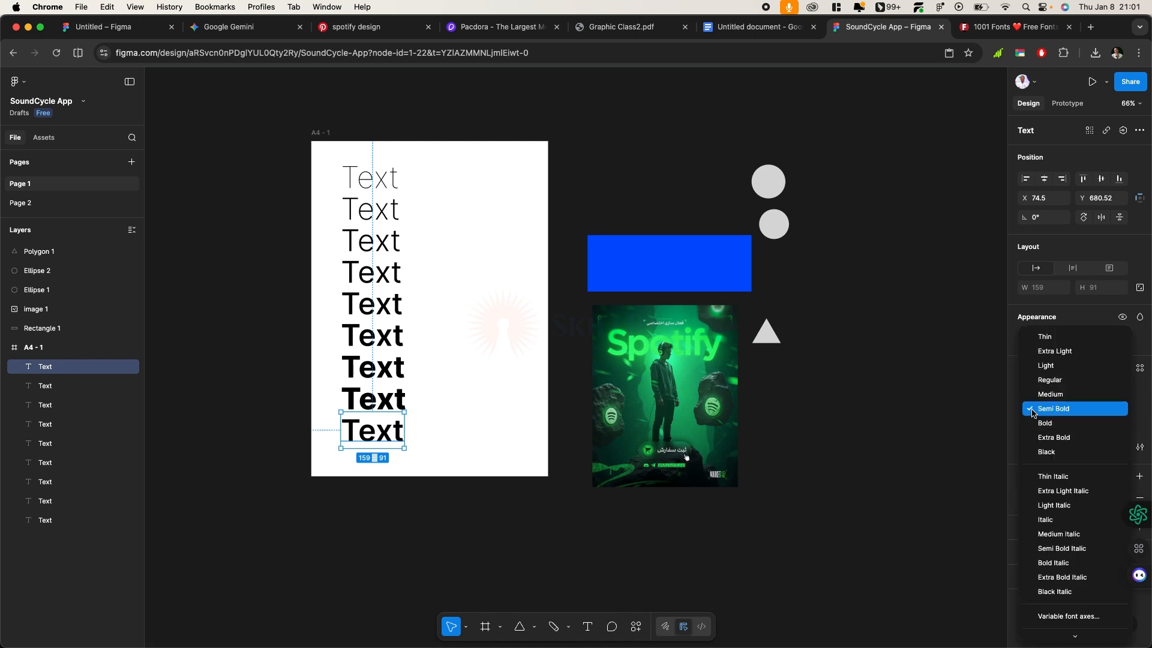
left_click(1033, 444)
left_click(375, 336)
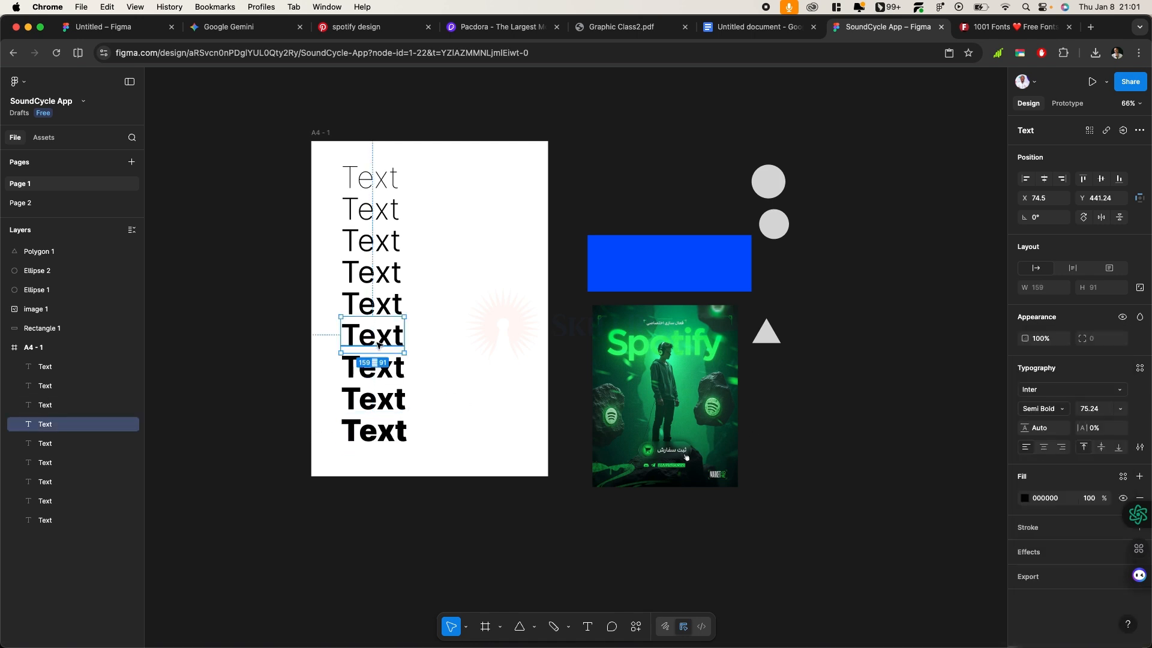
left_click(382, 373)
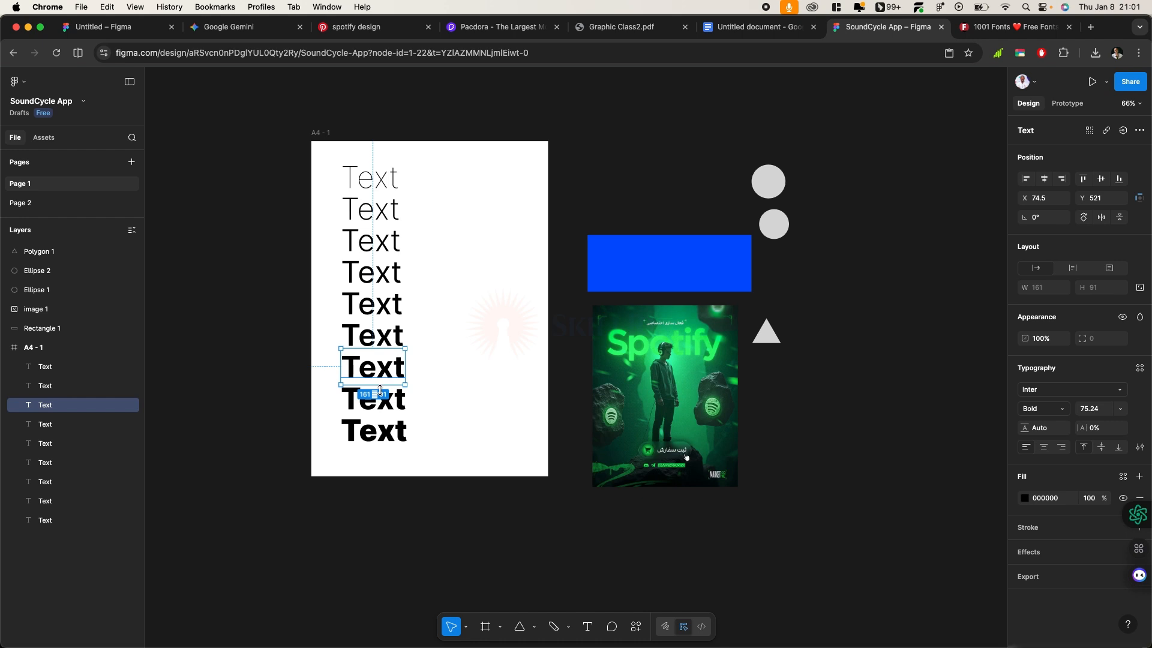
left_click(382, 397)
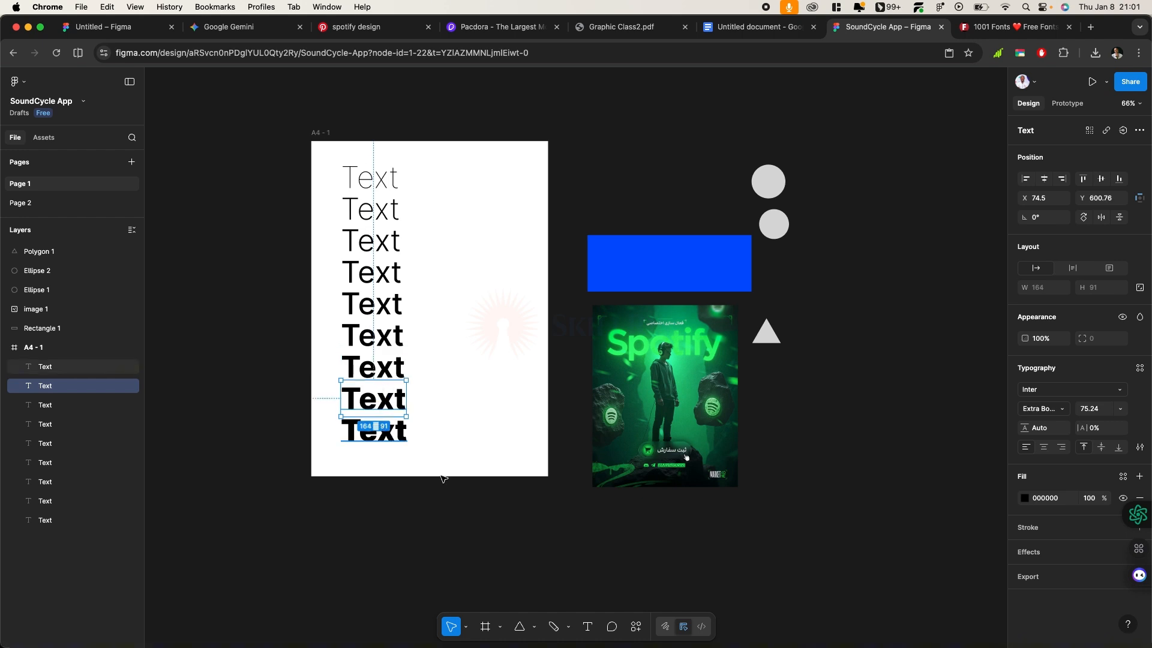
Duplicate the whole column of nine texts beside the original at X 284 to form a second column
left_click_drag(444, 478, 308, 146)
left_click_drag(376, 270, 419, 268)
left_click_drag(301, 143, 466, 468)
left_click_drag(386, 344, 470, 345)
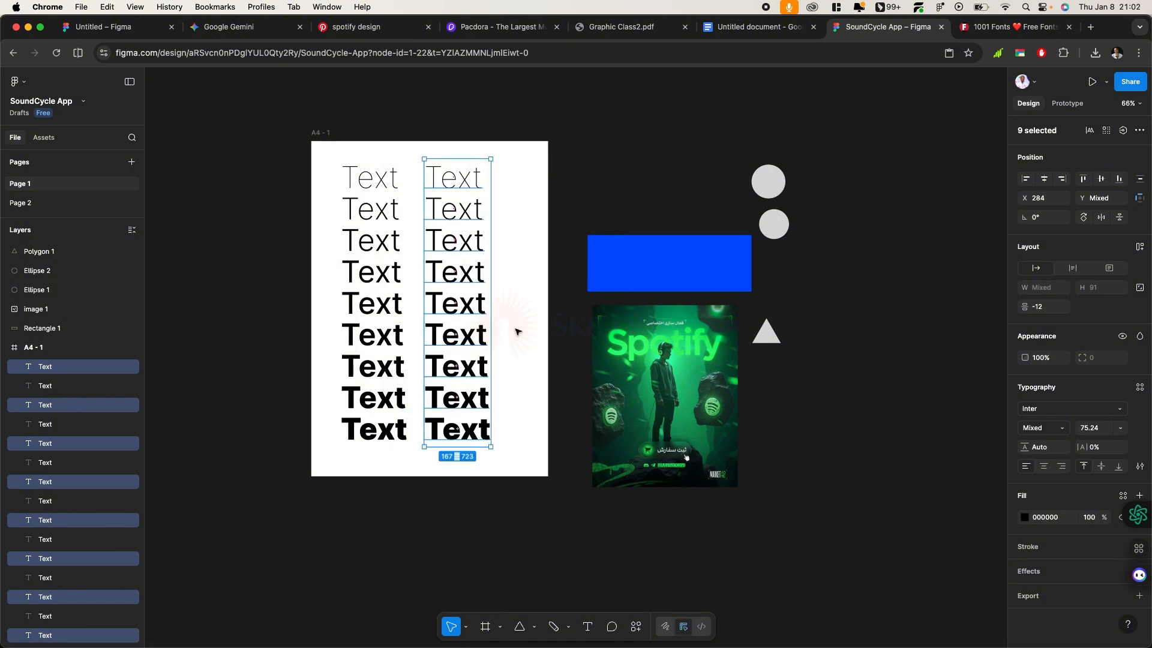
left_click(486, 137)
Set the first text in the second column to Thin Italic and the second to Extra Light Italic
left_click(463, 178)
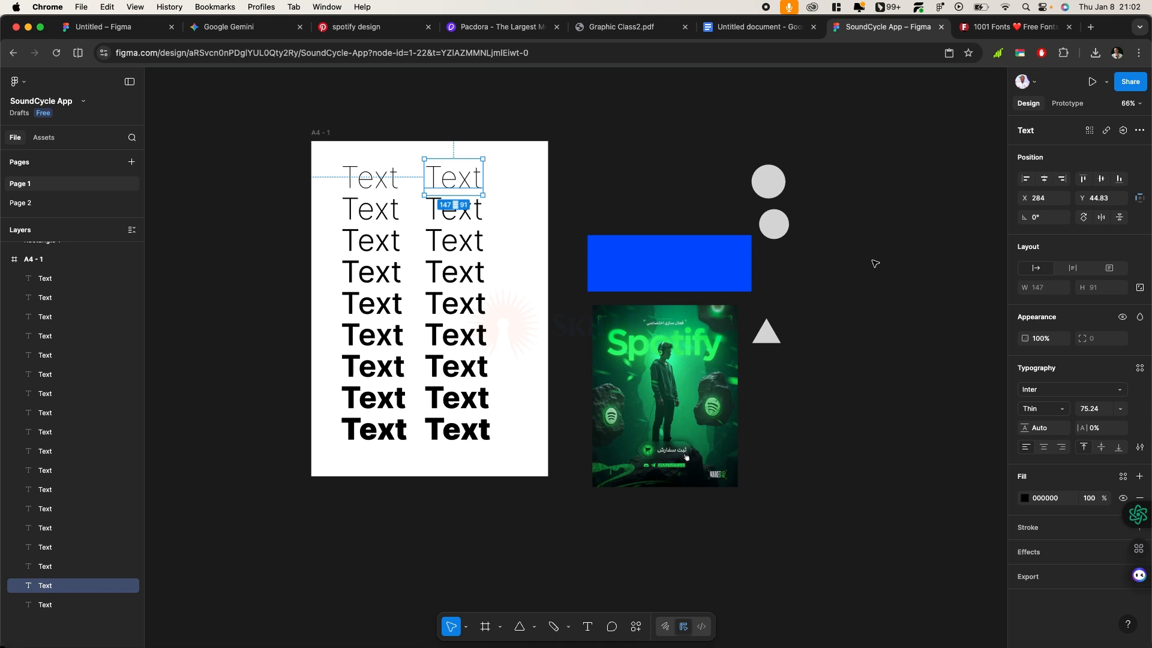
left_click(1059, 411)
left_click(1061, 547)
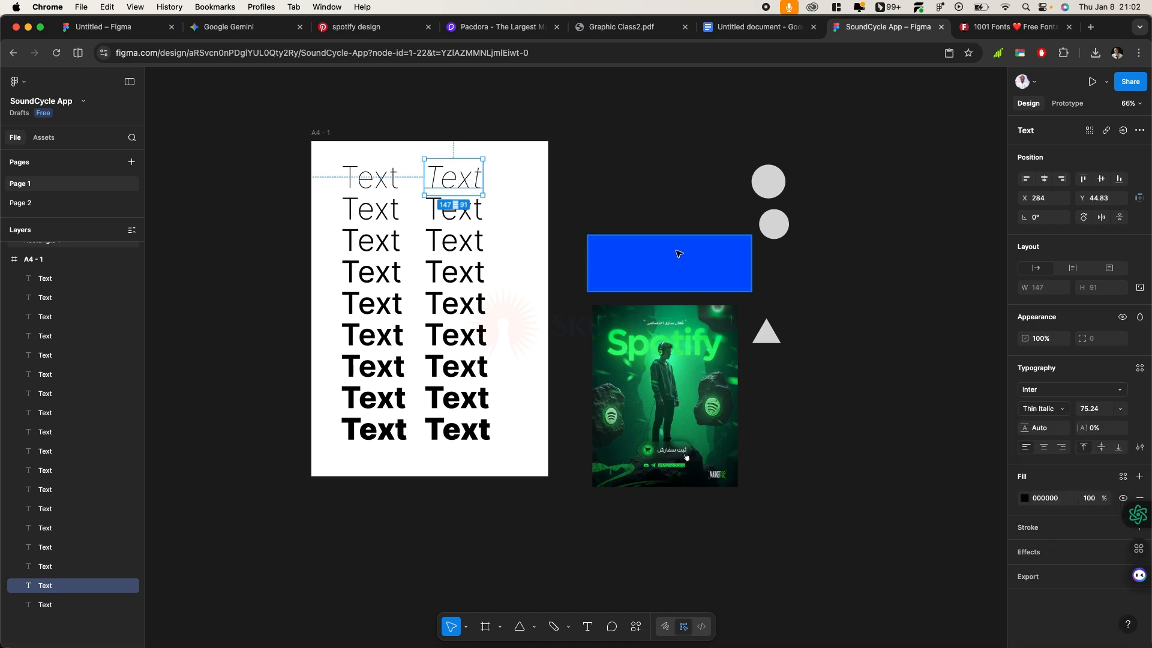
left_click(454, 209)
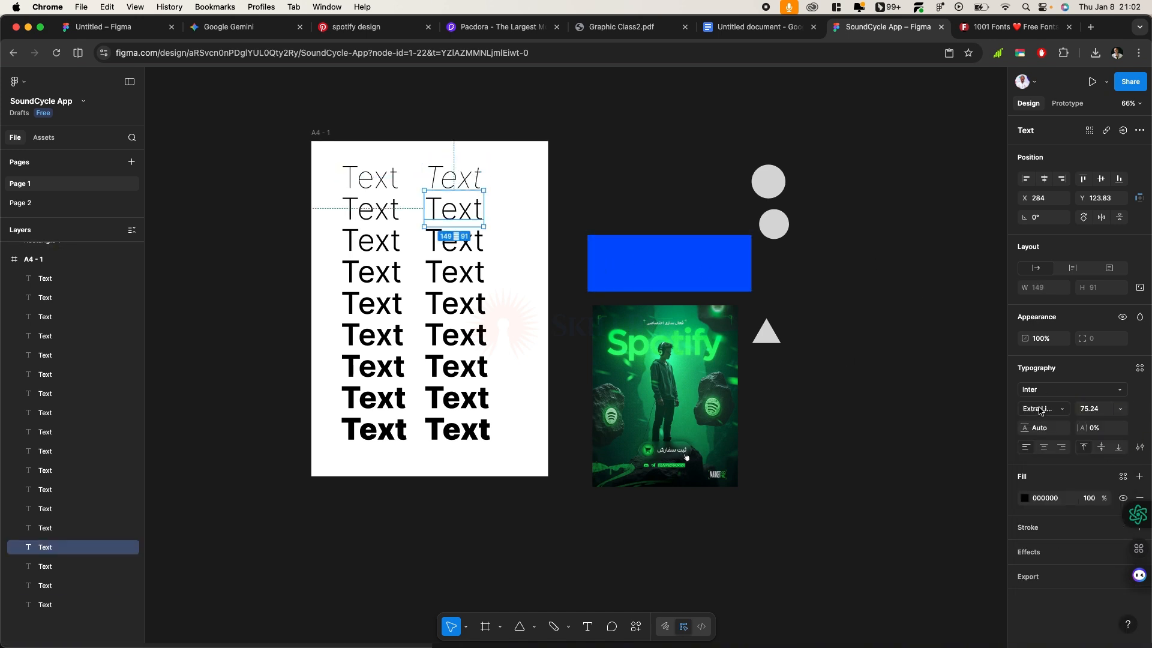
left_click(1040, 411)
left_click(1059, 546)
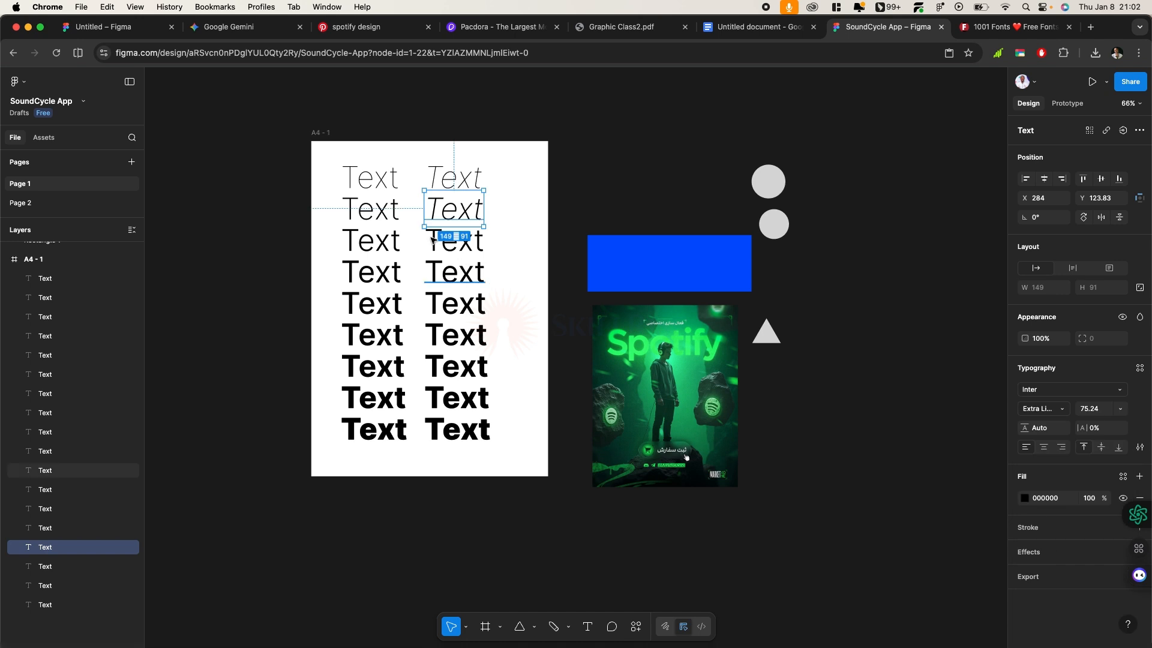
Set the third text in the second column to Light Italic and the fourth to Italic
left_click(432, 240)
left_click(1045, 412)
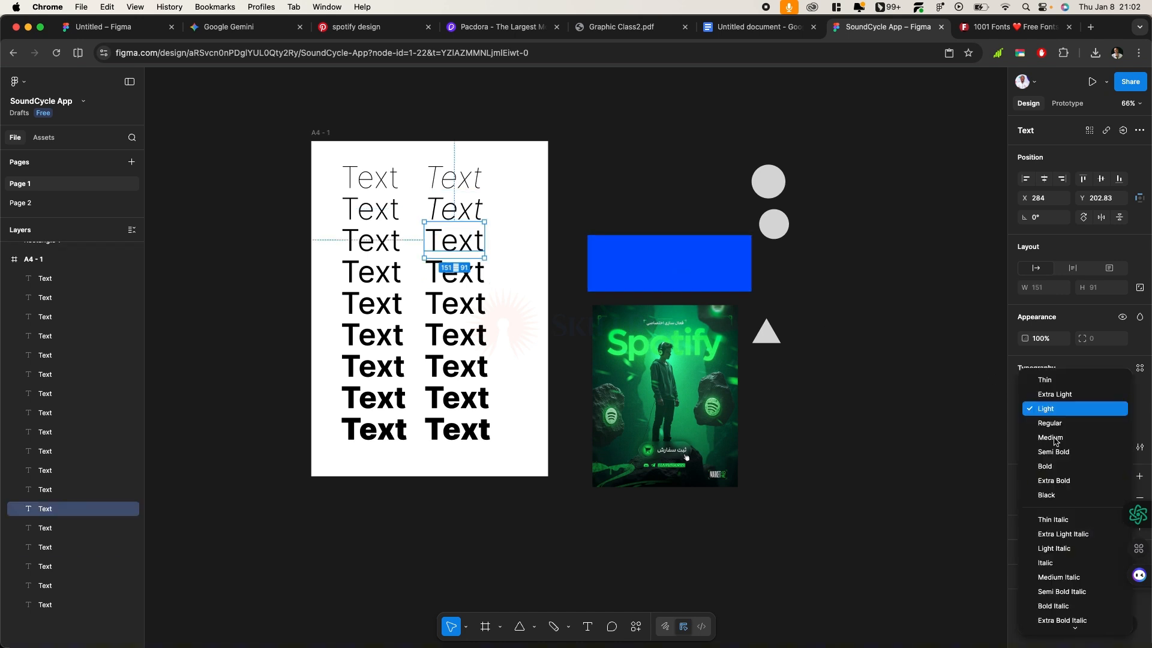
left_click(1056, 548)
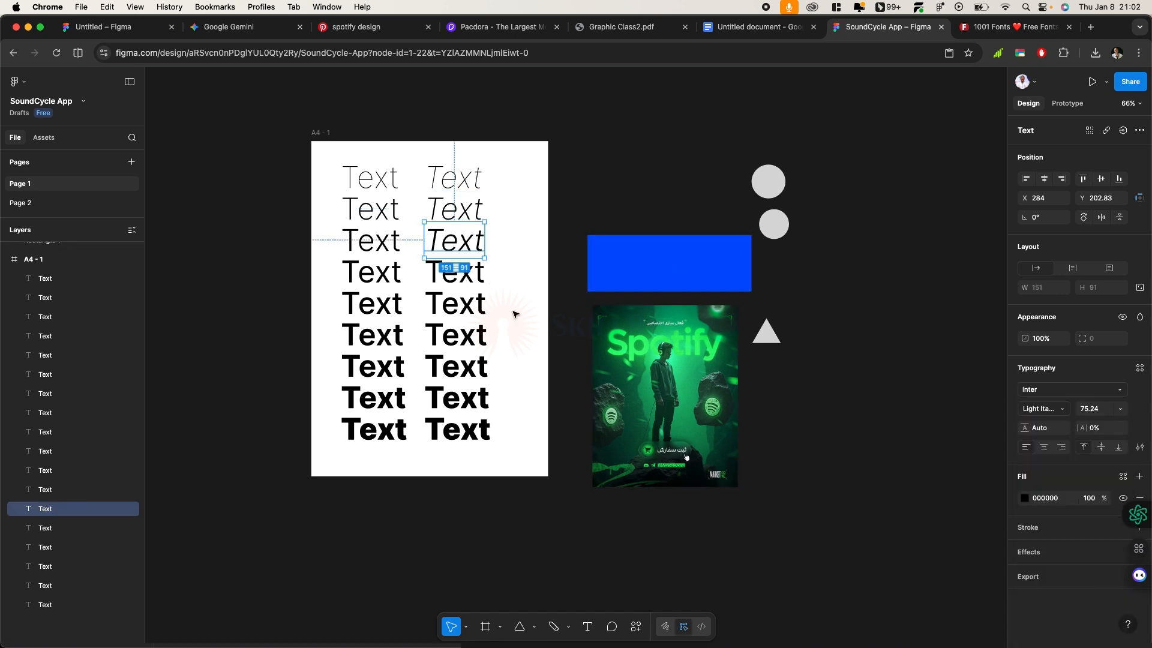
left_click(475, 282)
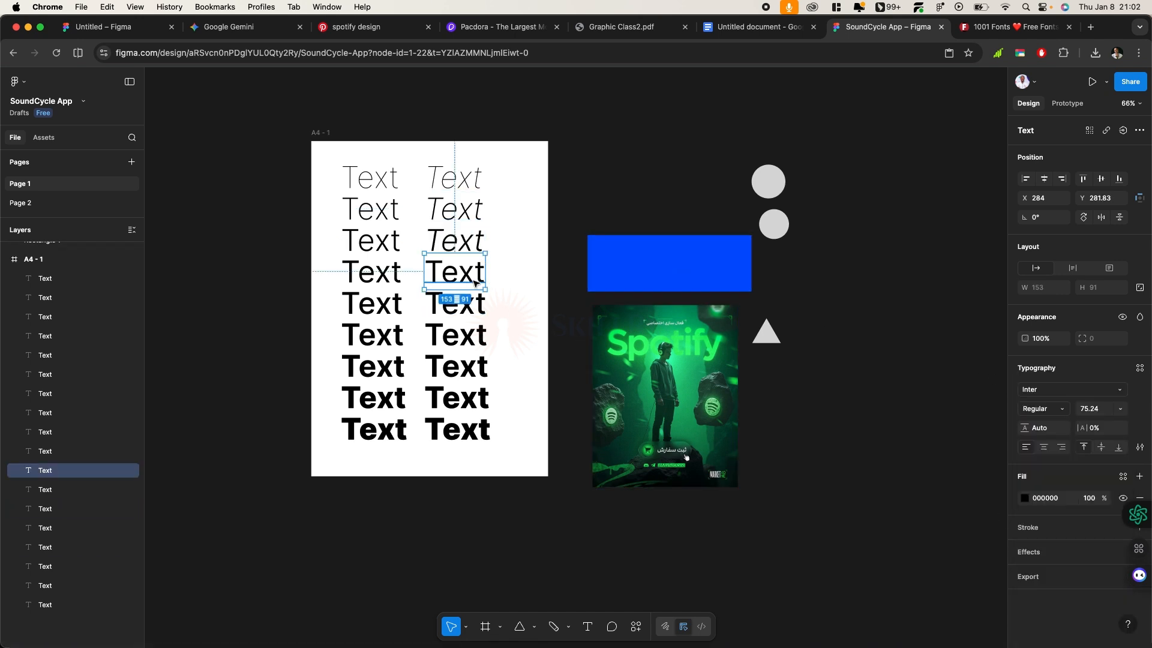
left_click(1057, 417)
left_click(1043, 545)
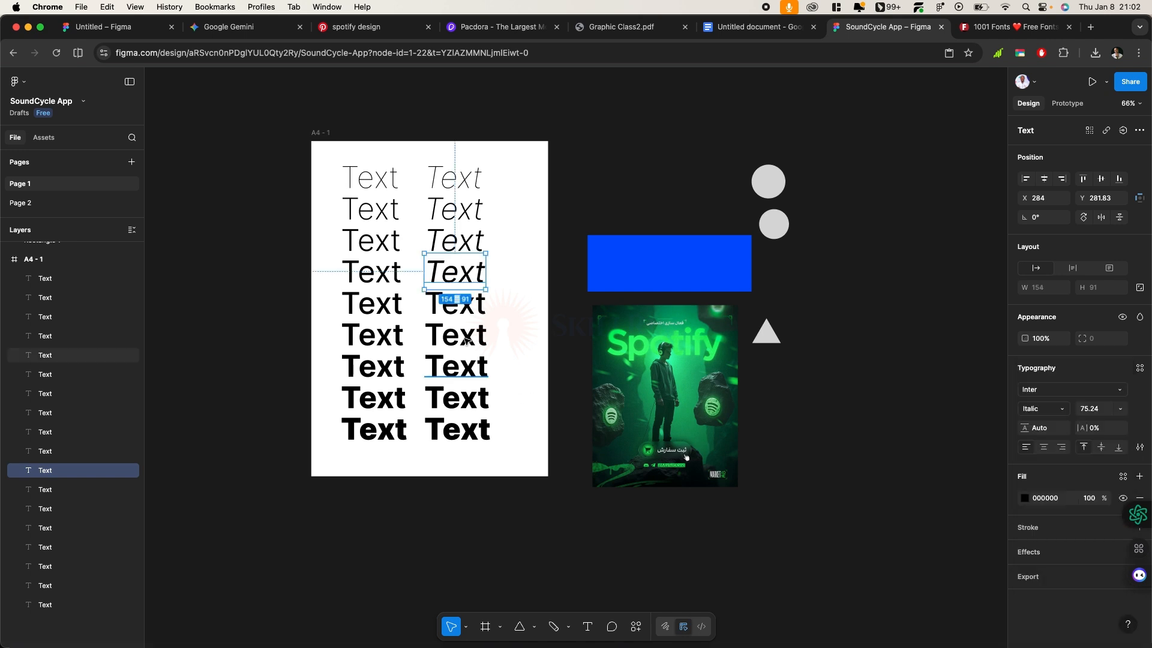
Set the fifth text in the second column to Medium Italic and the sixth to Semi Bold Italic
left_click(466, 337)
left_click(472, 306)
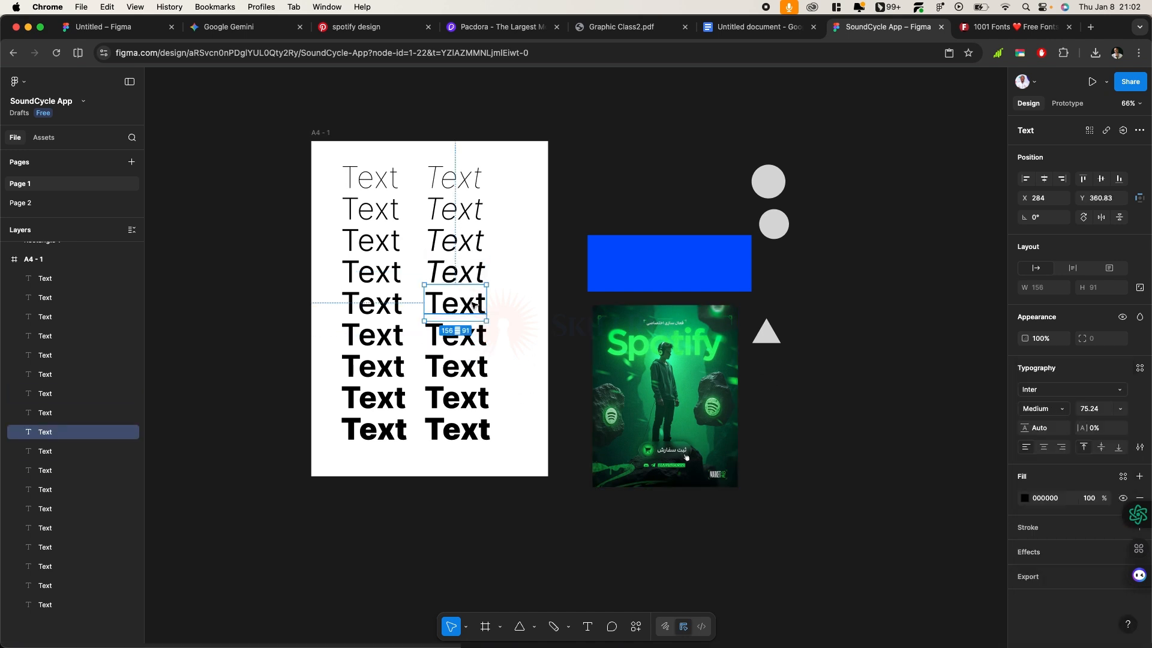
left_click(1025, 414)
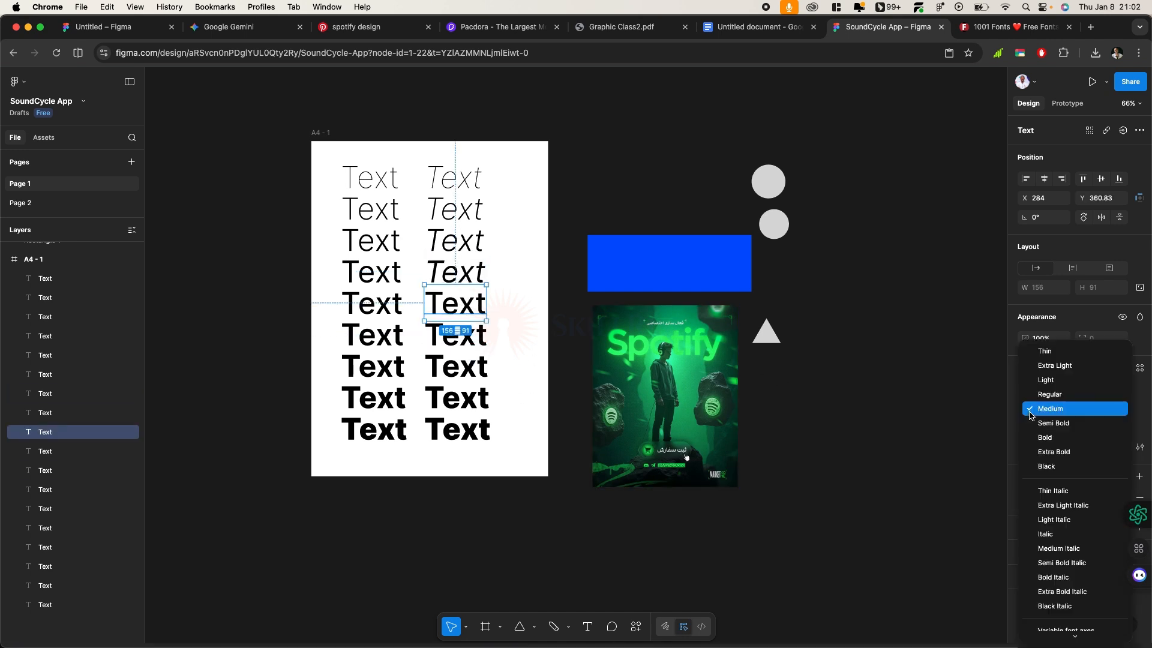
left_click(1060, 546)
left_click(477, 343)
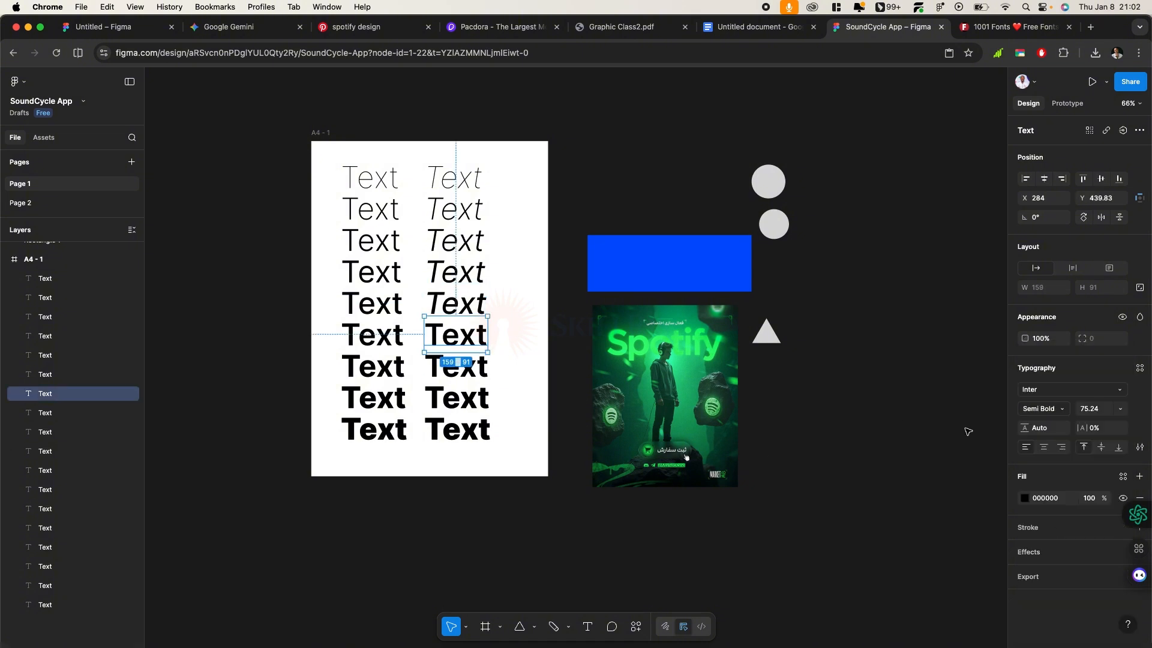
left_click(1038, 409)
left_click(1053, 546)
Set the seventh text in the second column to Bold Italic and the eighth to Extra Bold Italic
left_click(462, 366)
left_click(1057, 414)
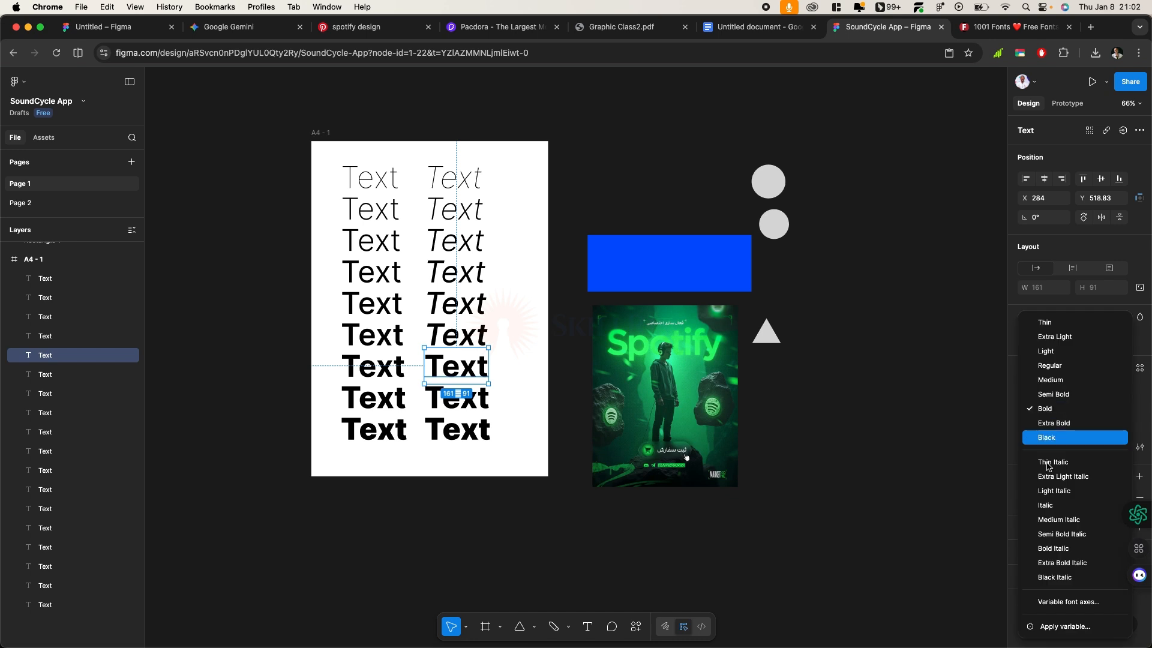
left_click(1048, 550)
key("Tab")
left_click(1047, 410)
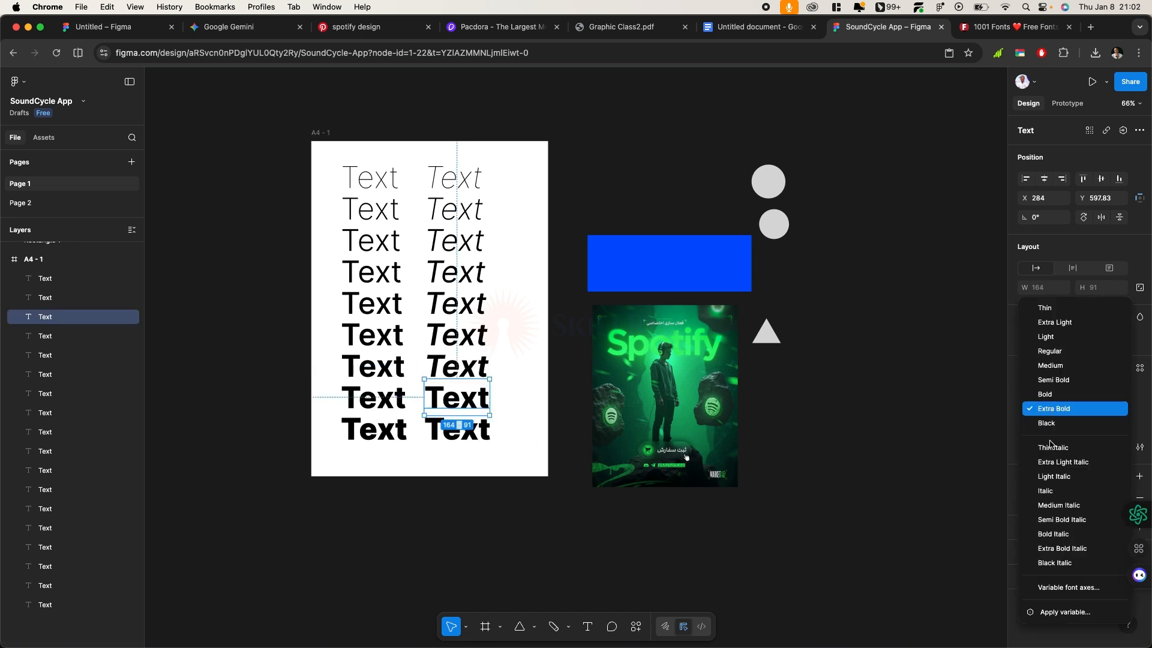
left_click(1055, 548)
Set the ninth and last text in the second column to Black Italic
key("Tab")
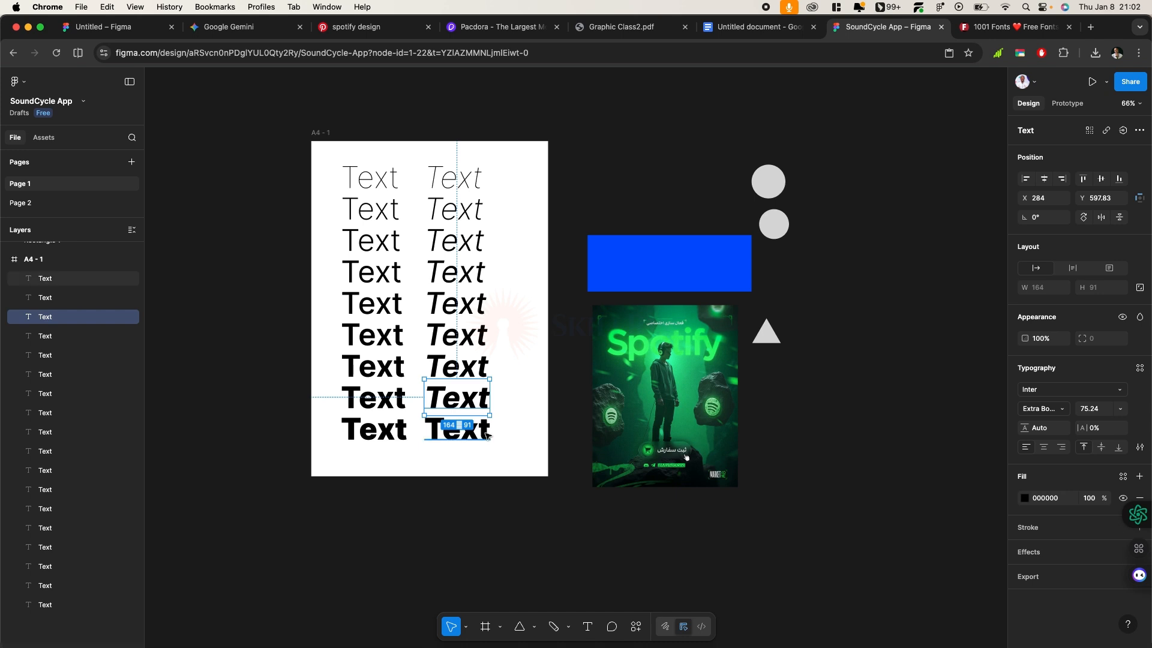
left_click(1047, 410)
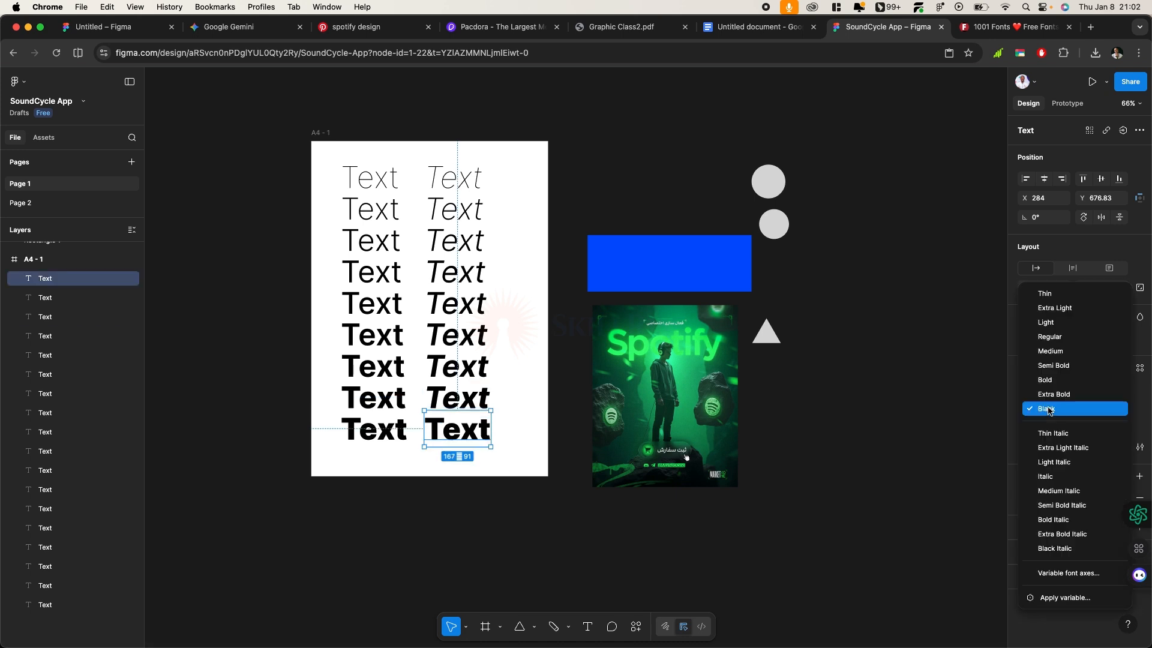
left_click(1054, 547)
Select all 18 texts in both columns and move them together toward the middle of the A4 frame
left_click(508, 390)
left_click_drag(295, 165, 506, 445)
left_click_drag(473, 395, 491, 403)
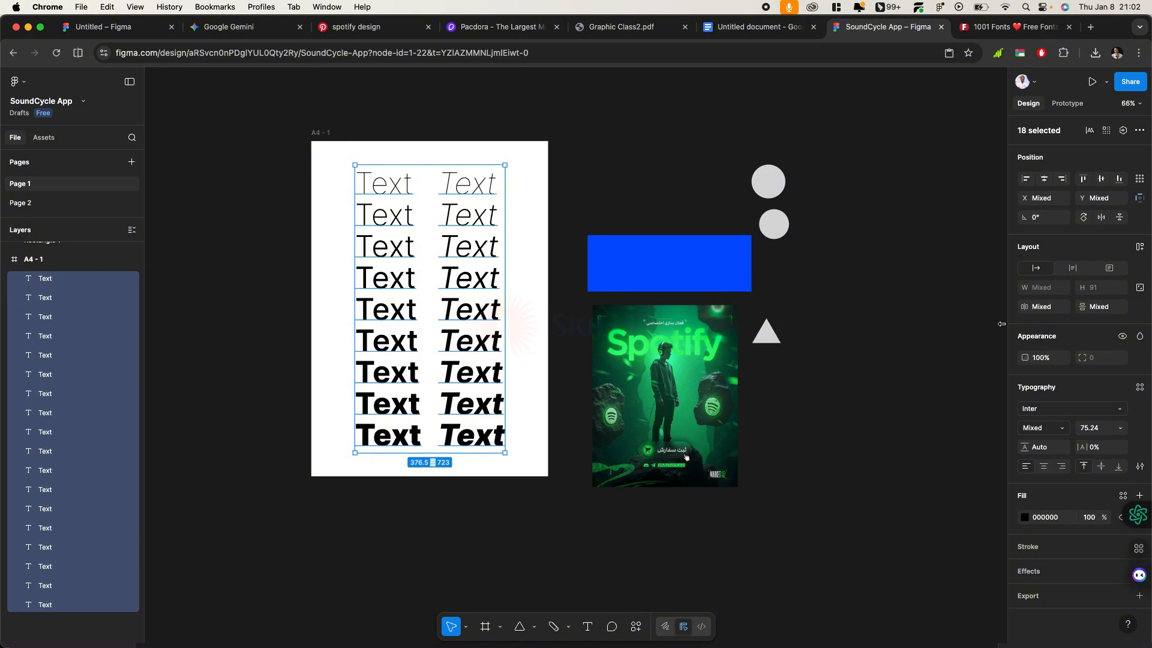
Look through the available font families, weights and preset sizes for the selected texts
left_click(1073, 411)
scroll(933, 450, "up", 3)
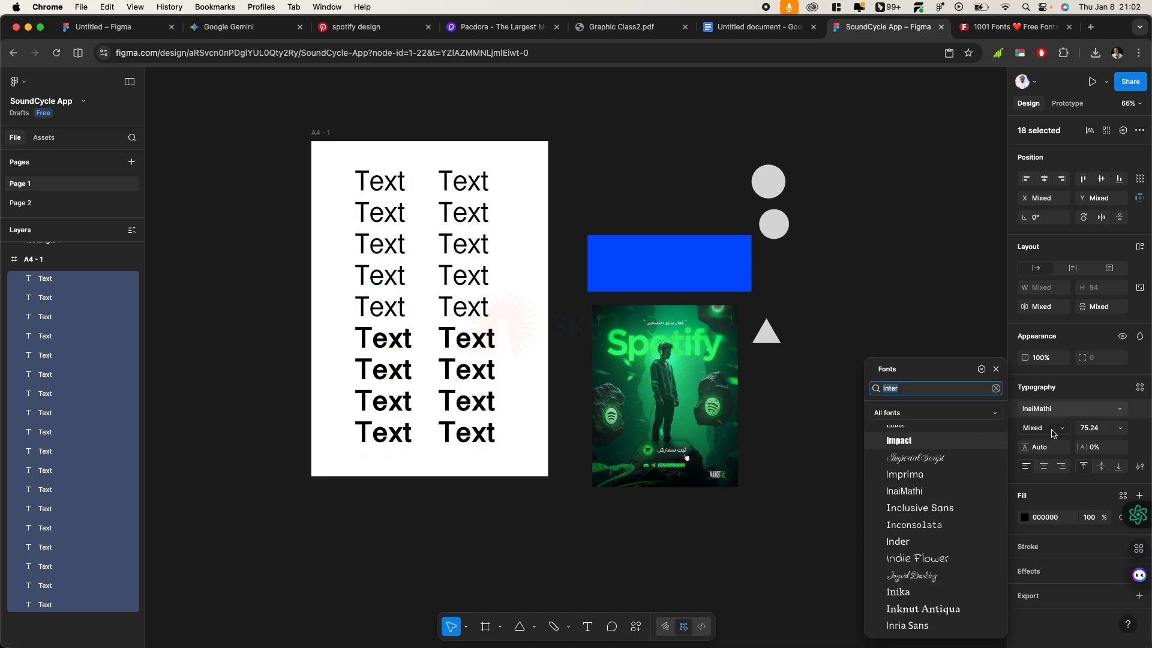
key("Escape")
left_click(1061, 411)
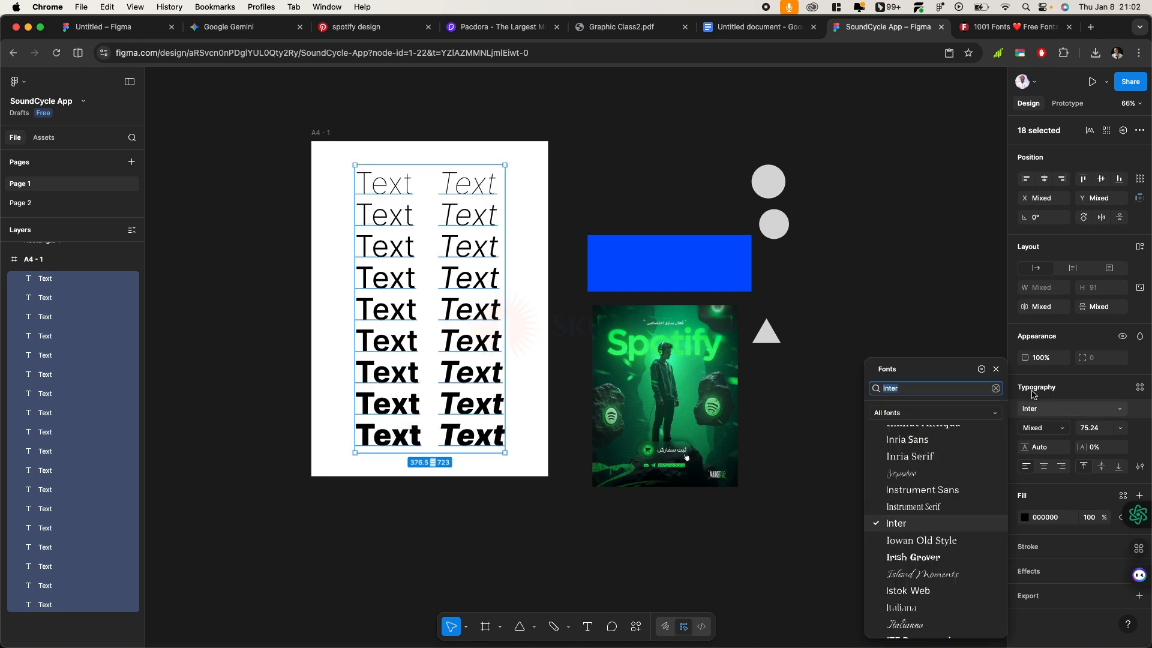
left_click(1053, 413)
left_click(1054, 414)
left_click(1044, 429)
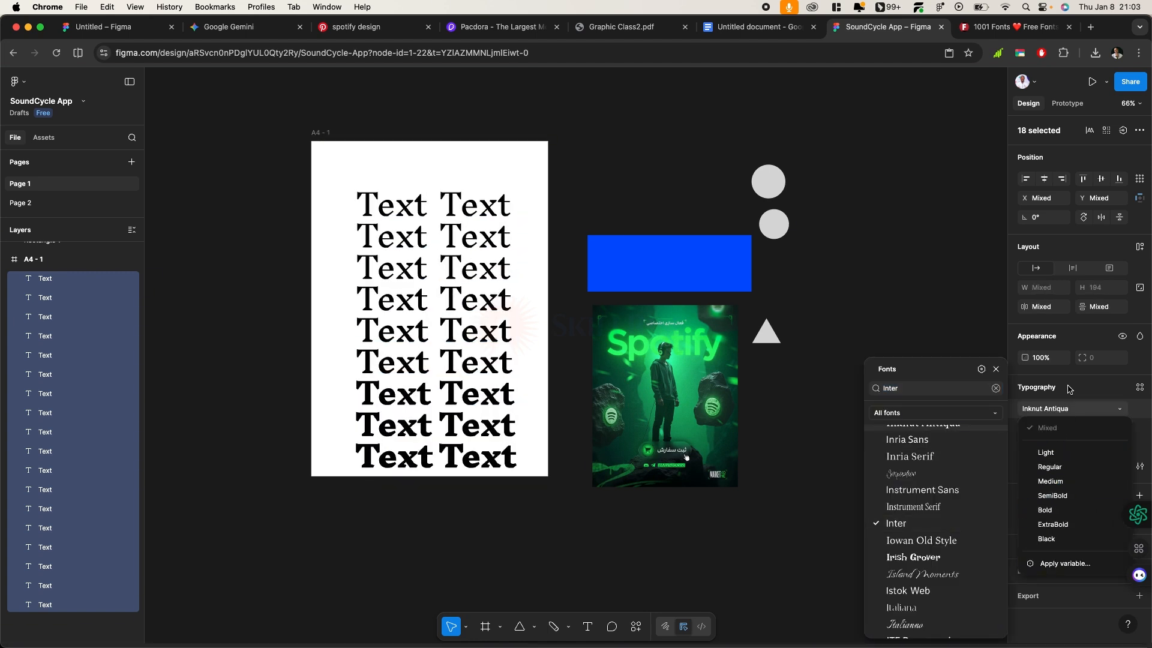
left_click(1047, 509)
left_click(1122, 428)
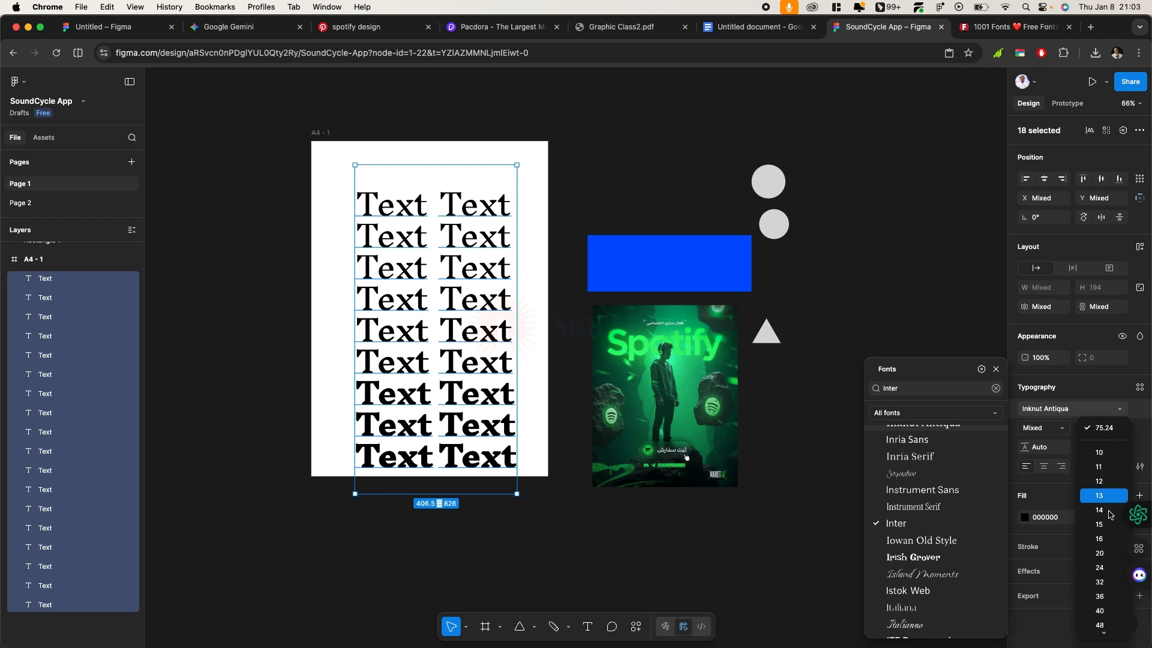
left_click(1103, 626)
left_click(1037, 460)
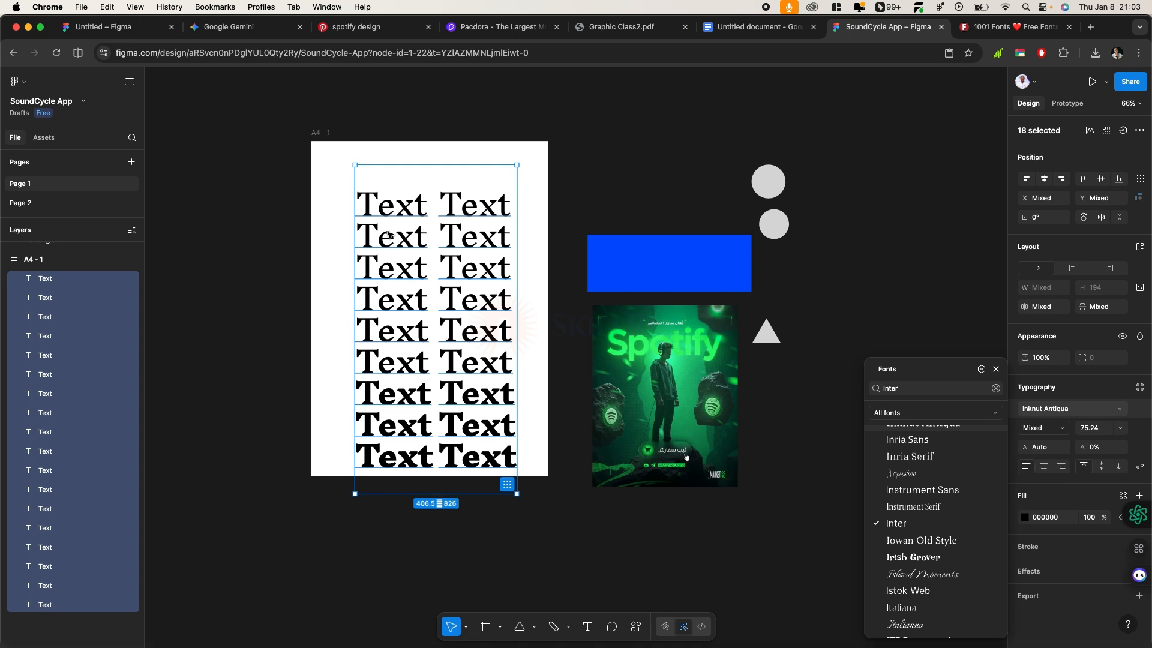
Set the line height of all selected texts to 200%
left_click_drag(1026, 447, 1107, 450)
left_click_drag(1027, 447, 1080, 444)
left_click(1039, 447)
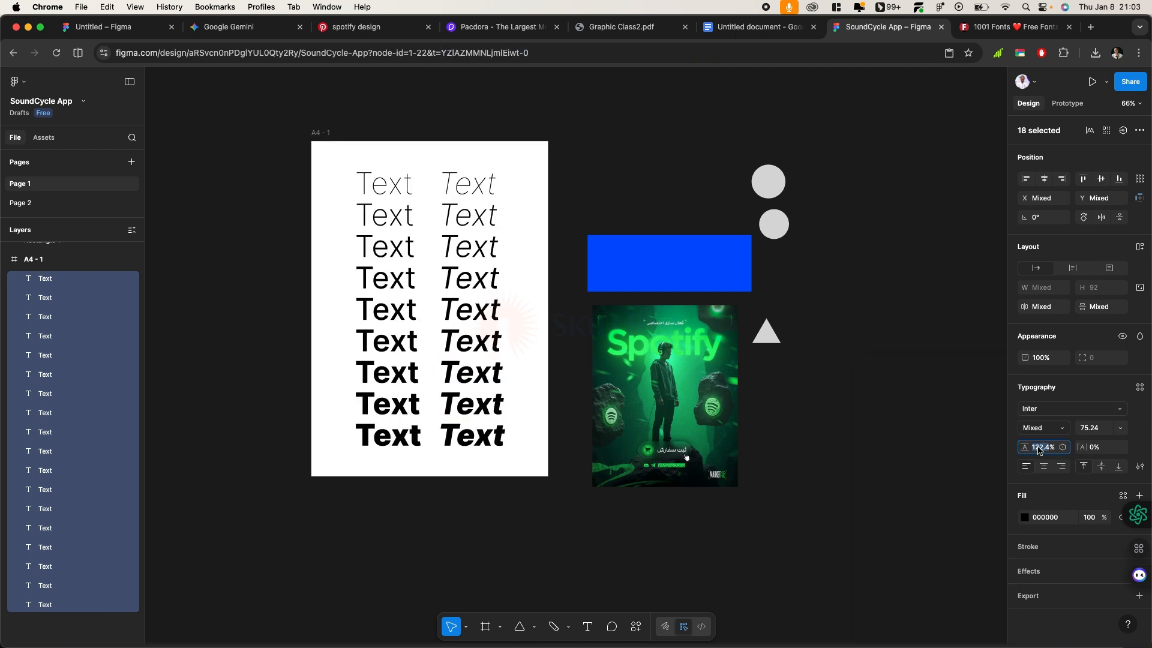
type("200")
key("Return")
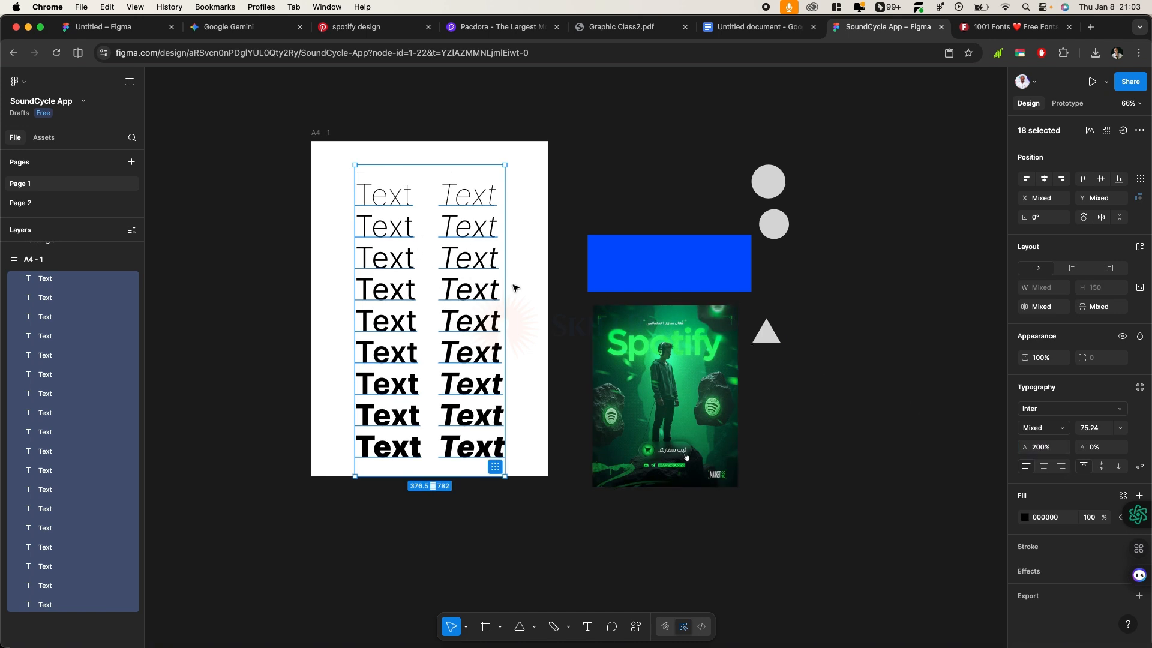
Try a letter spacing of 500% on all selected texts
left_click(1097, 447)
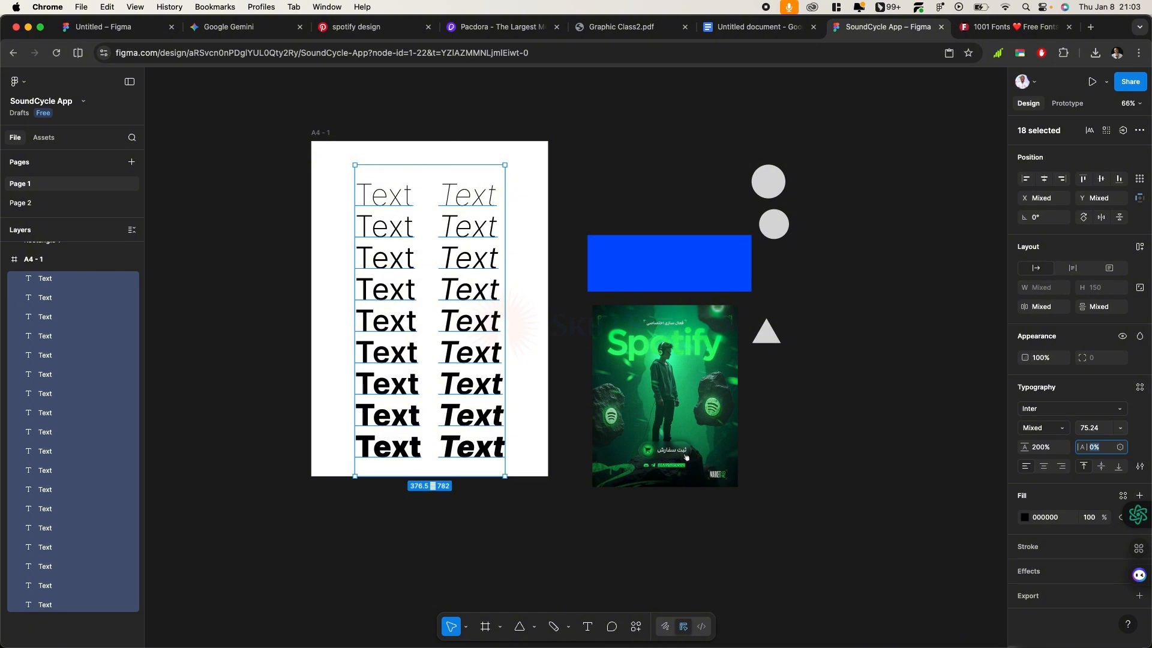
type("500")
key("Return")
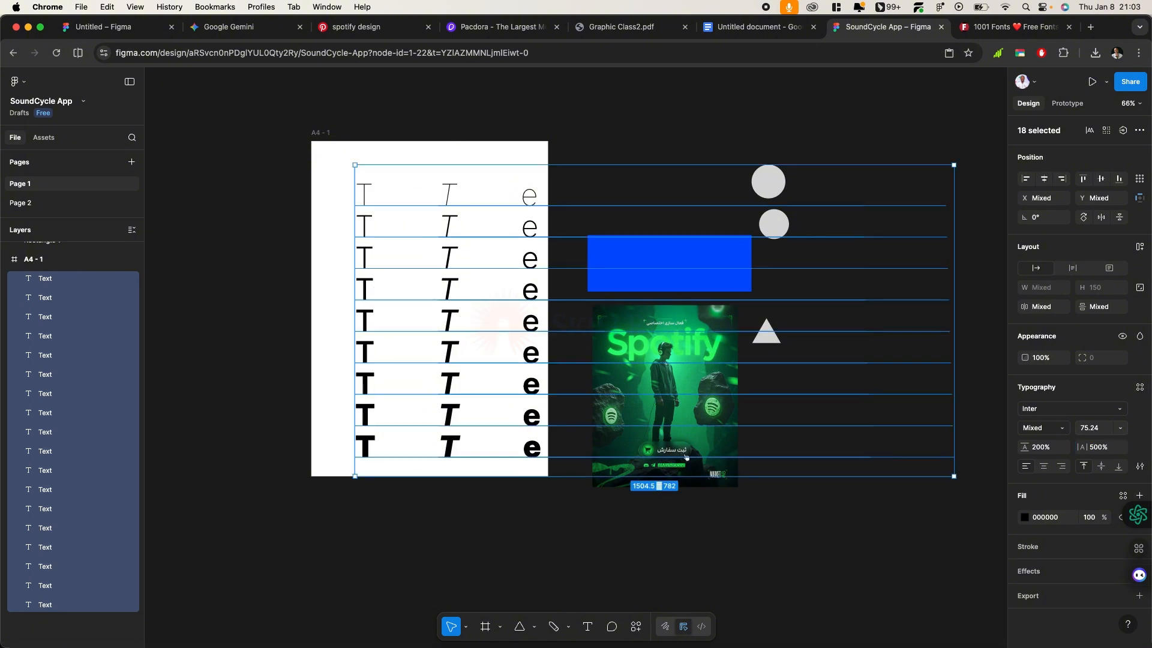
Try a letter spacing of 20% on the selected texts and reset it to 0%
left_click(1112, 450)
type("0")
key("BackSpace")
type("20")
key("Return")
left_click(1101, 451)
type("0")
key("Return")
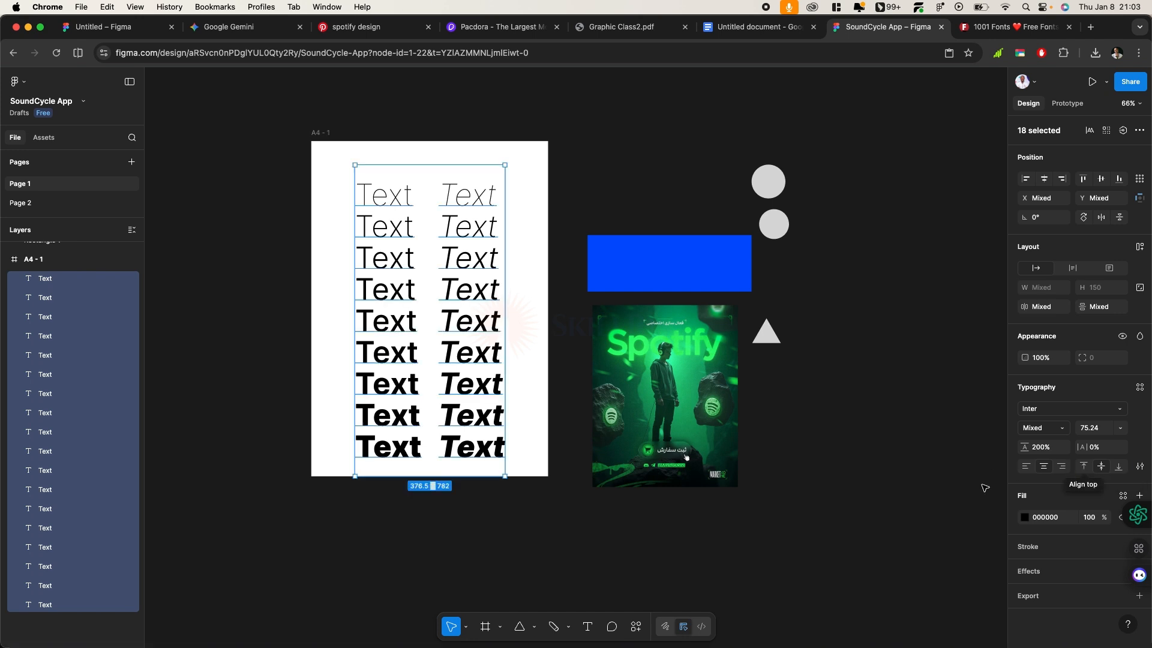
Fill all the texts with the blue 0051FF already used on the page and nudge the columns slightly up and left
left_click(1025, 518)
left_click(989, 472)
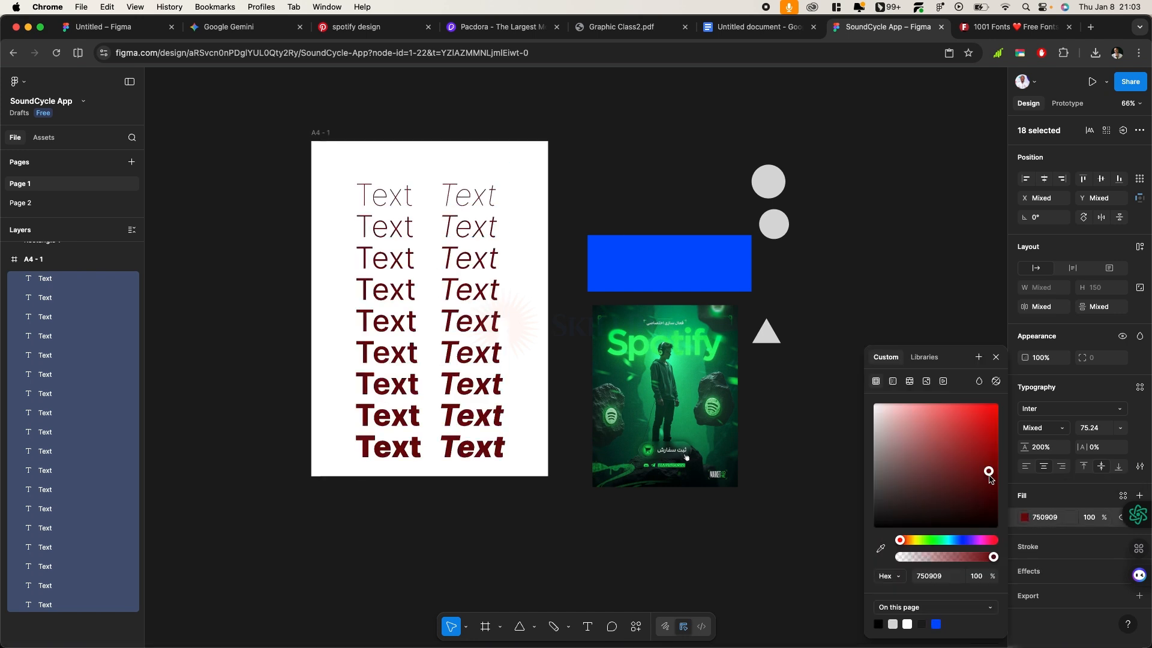
left_click(936, 624)
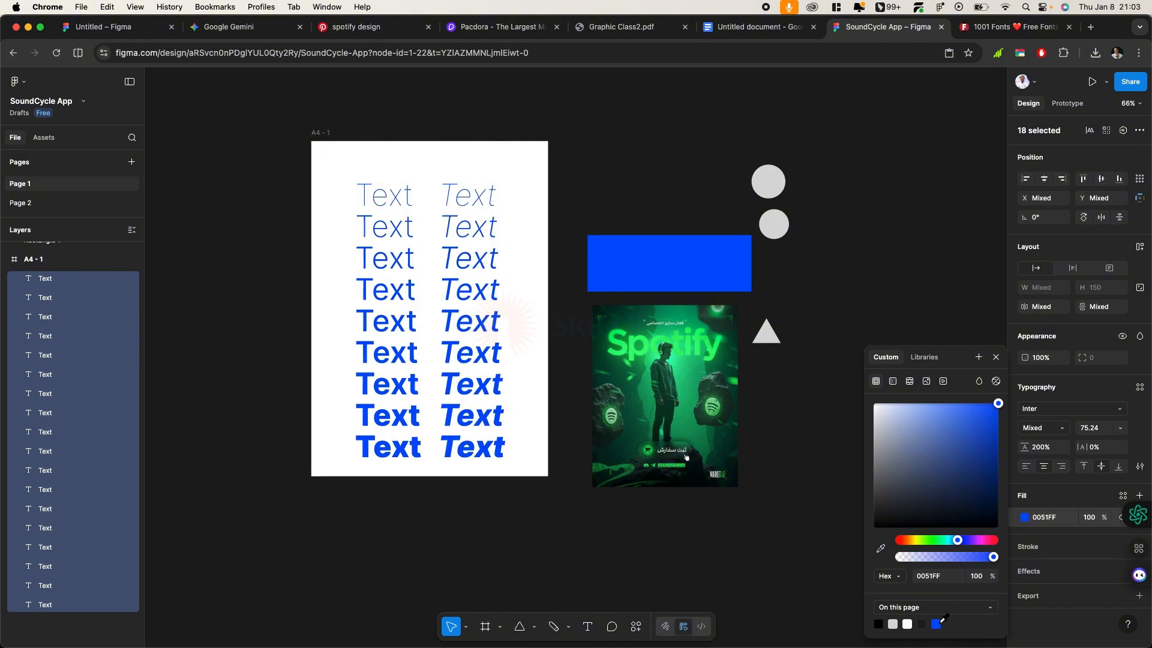
left_click_drag(466, 324, 460, 312)
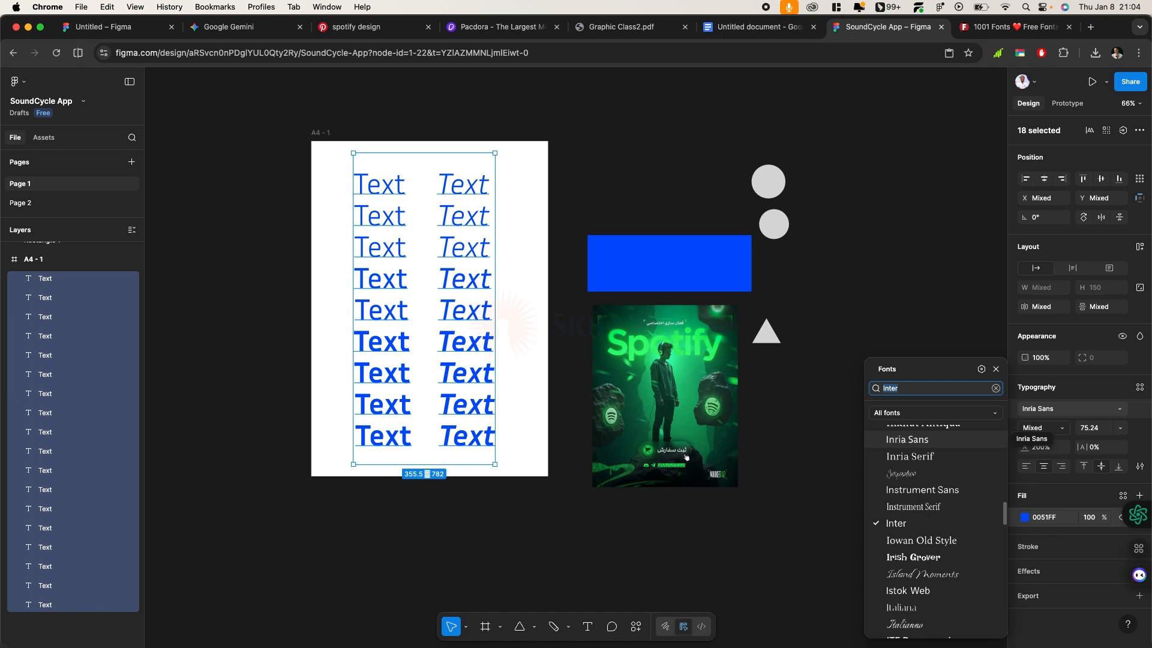
Search the fonts for "ca", apply Cabinet Grotesk to all selected texts and view its available weights
type("ca")
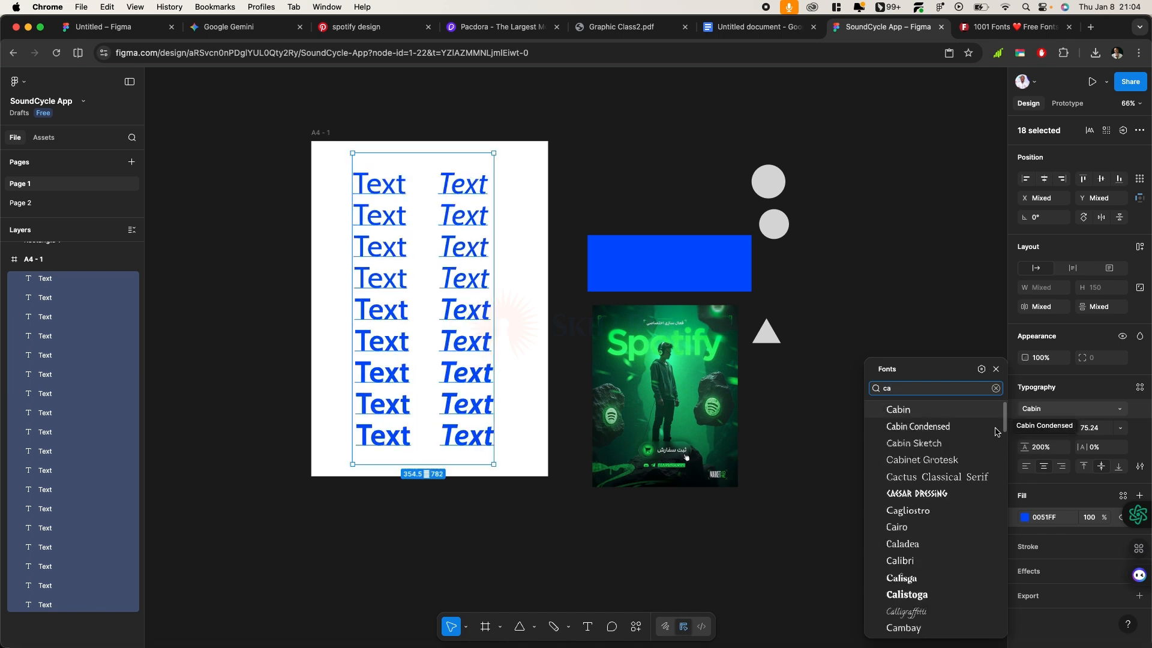
left_click(947, 464)
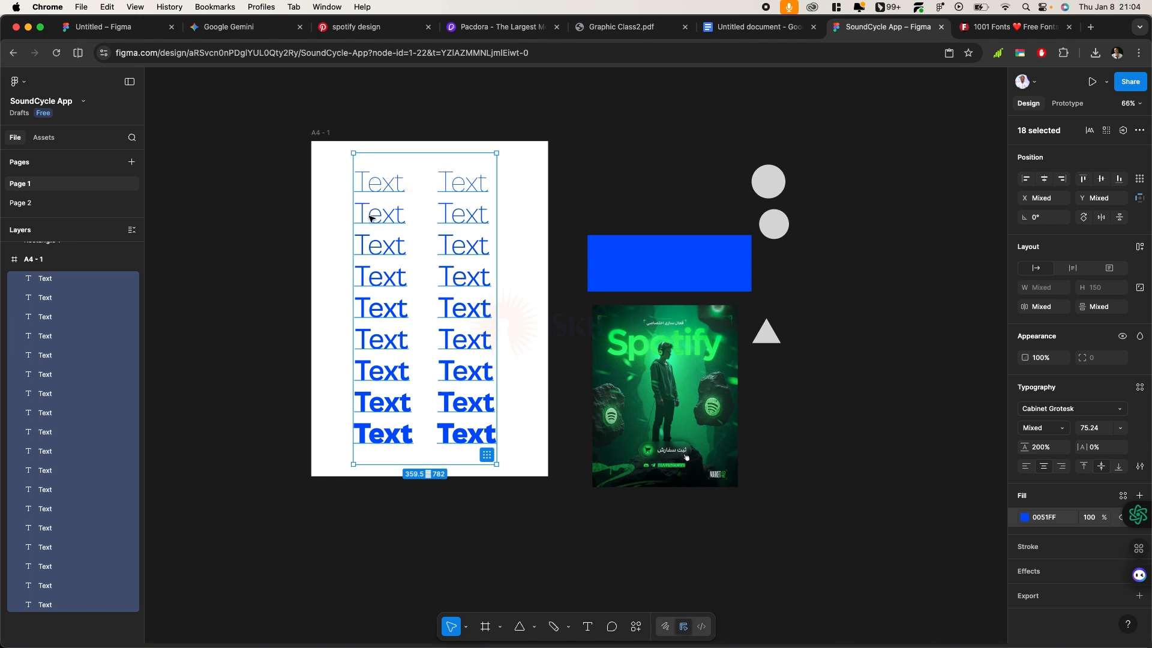
left_click(1043, 429)
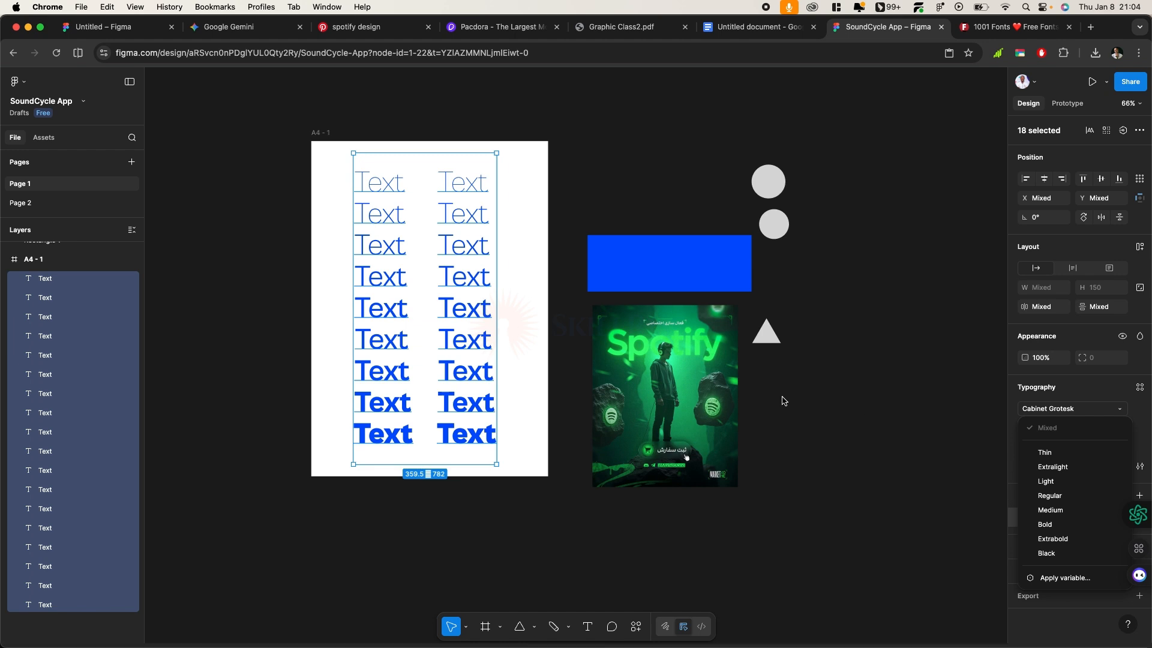
left_click(1053, 414)
Search the fonts for "ral" and apply Raleway to all selected texts
left_click(1065, 414)
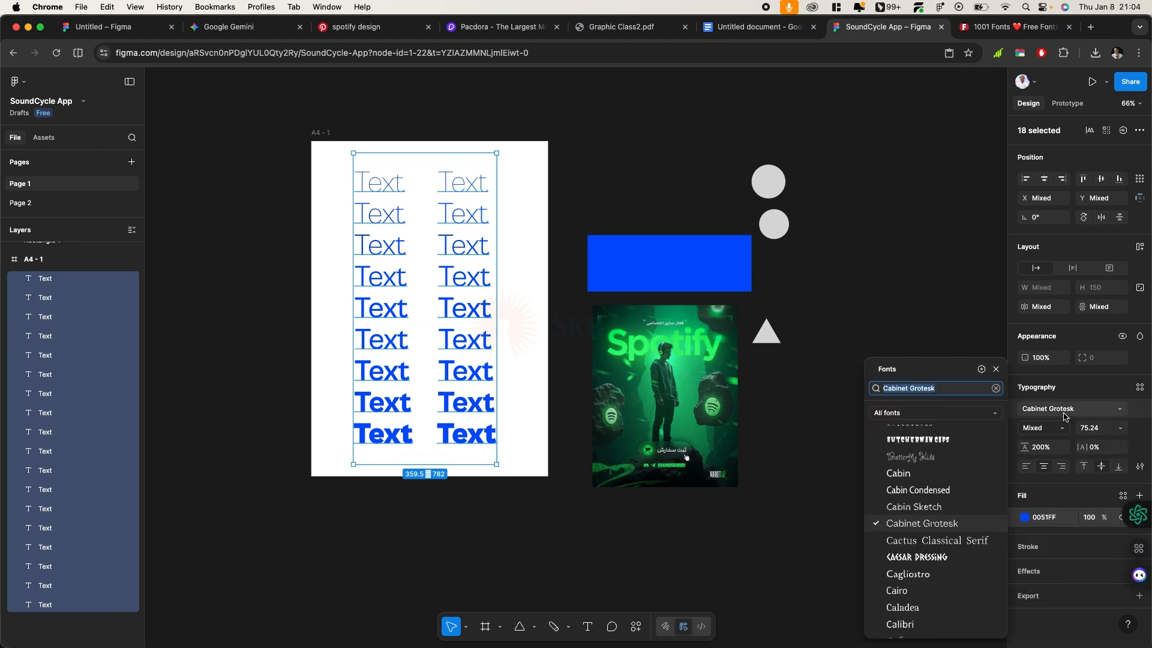
type("ral")
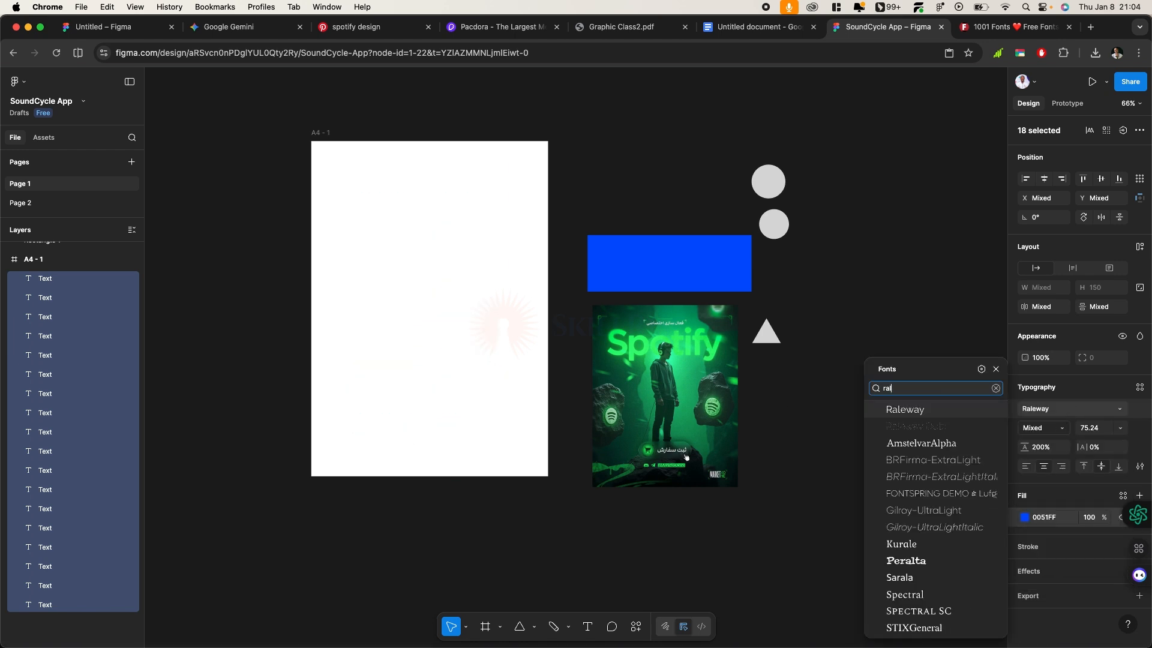
left_click(951, 414)
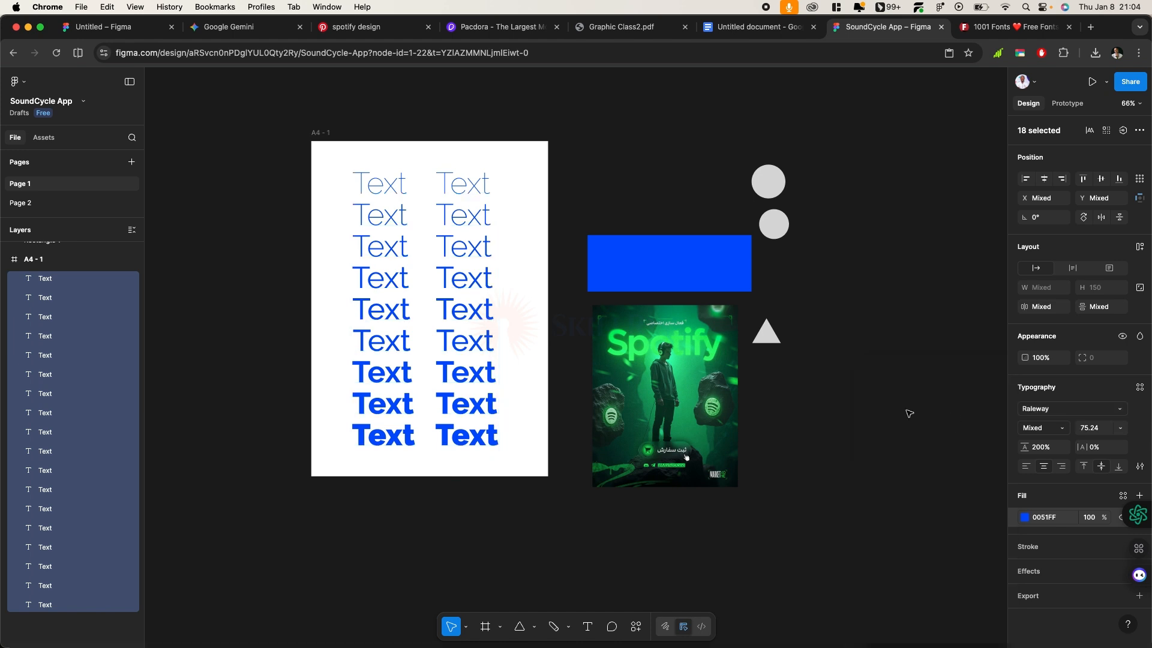
Browse the full font list around P to R and try RAPHAEL CREATED DEMO on the selected texts
left_click(1067, 413)
type("r")
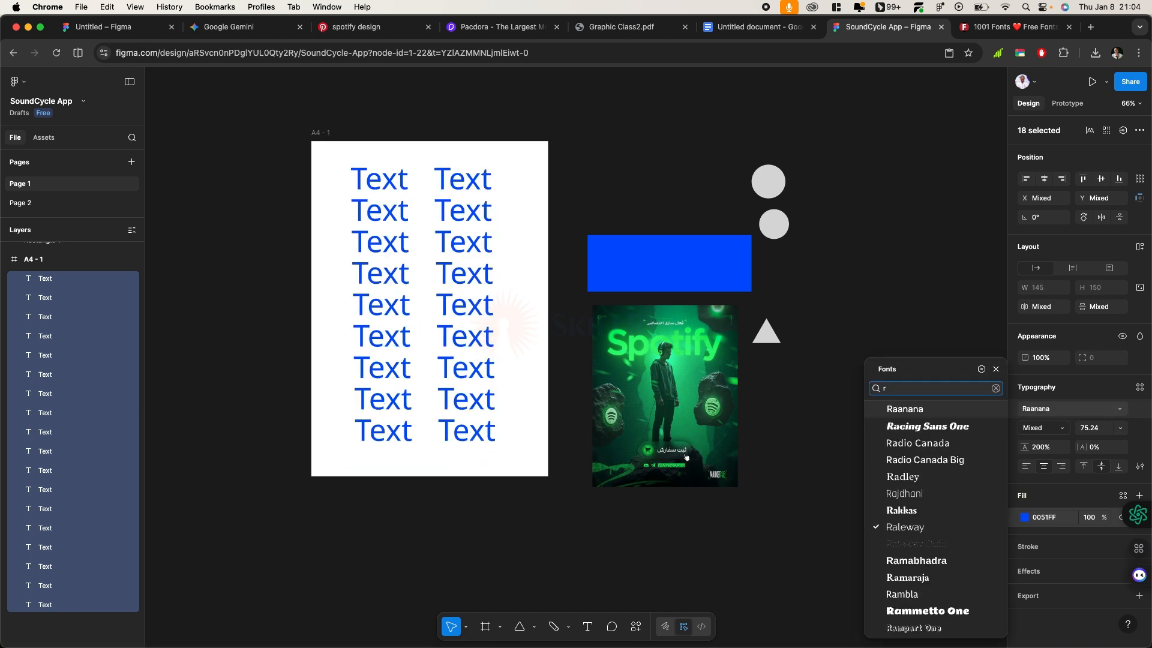
key("BackSpace")
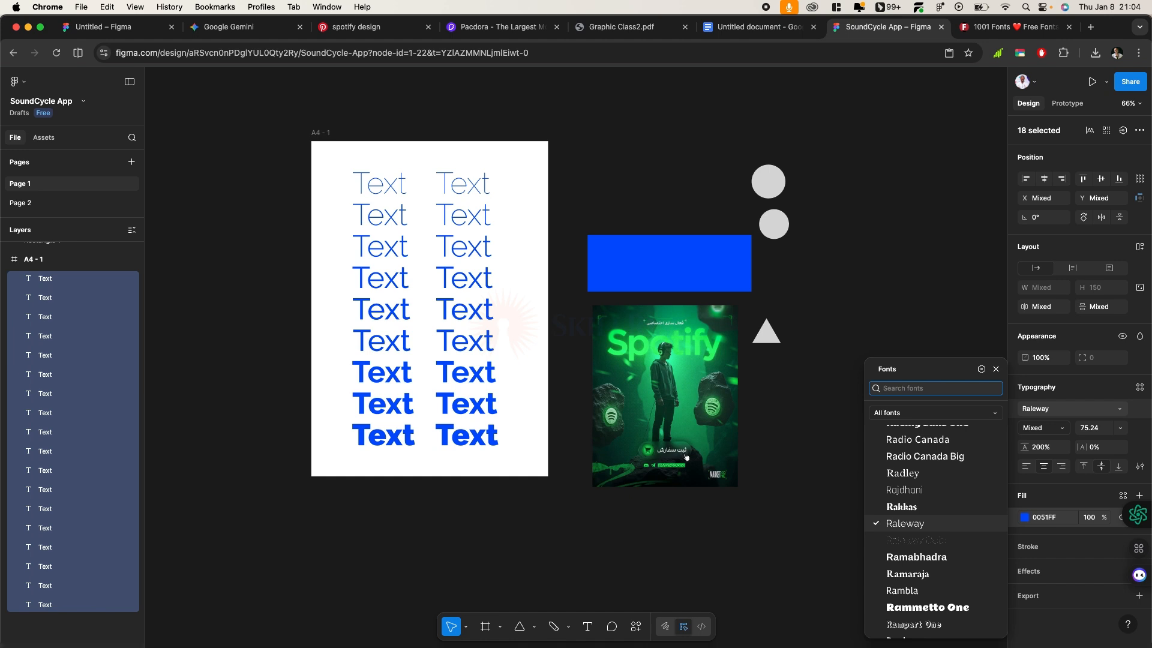
scroll(939, 498, "up", 5)
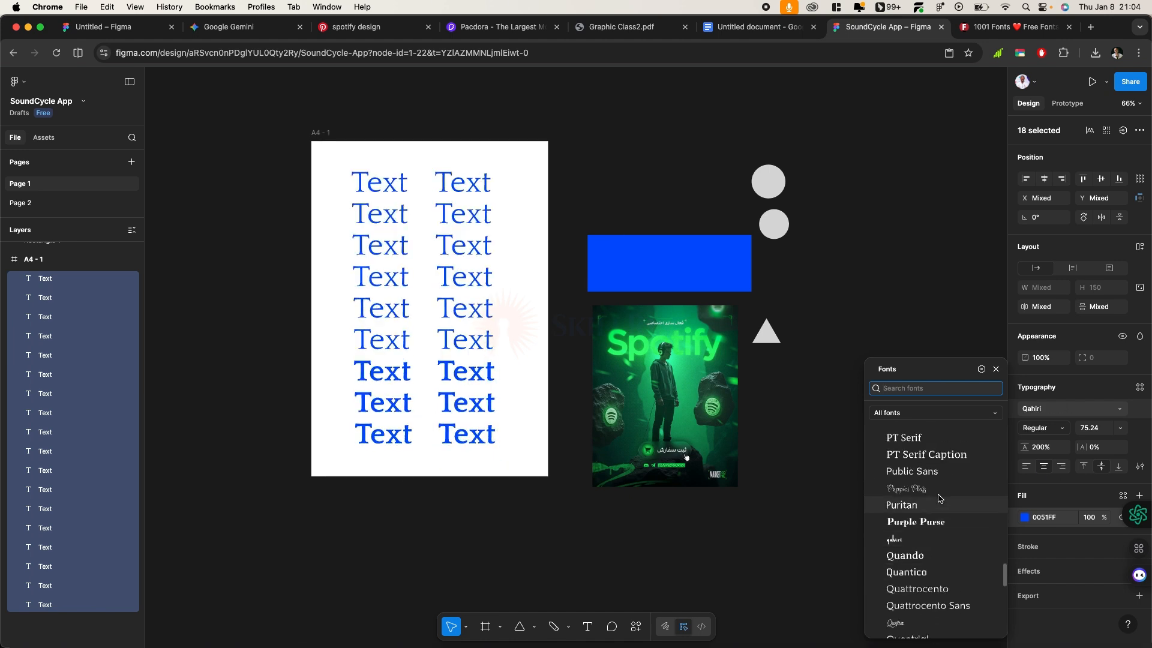
scroll(939, 498, "up", 3)
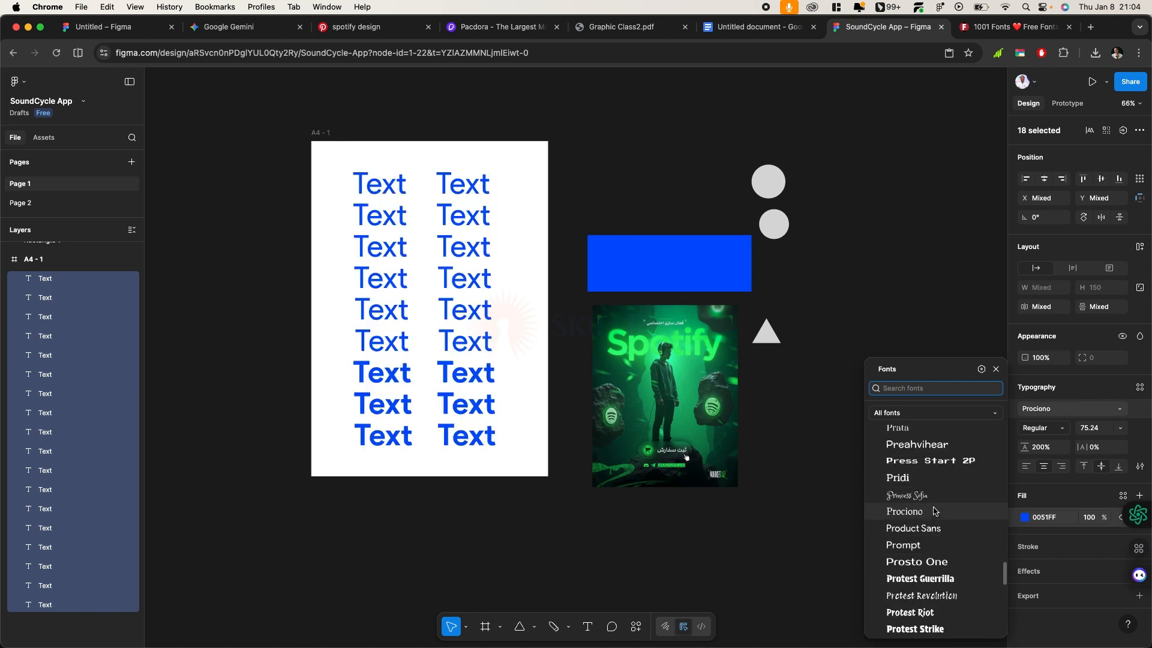
scroll(929, 576, "down", 3)
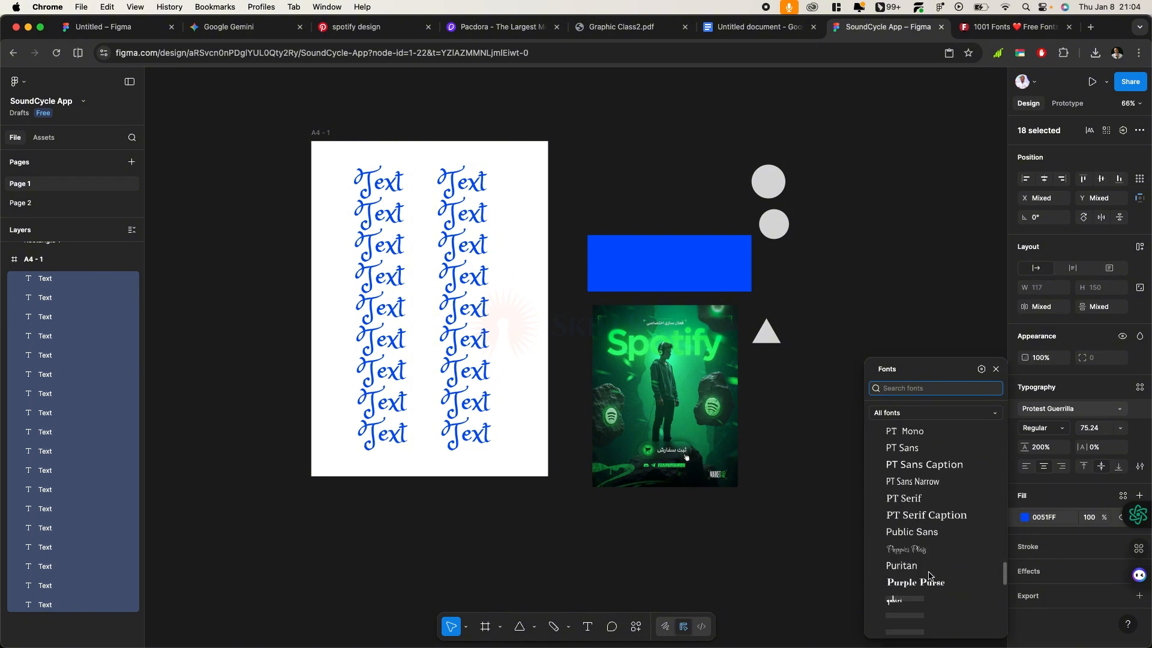
scroll(928, 578, "down", 1)
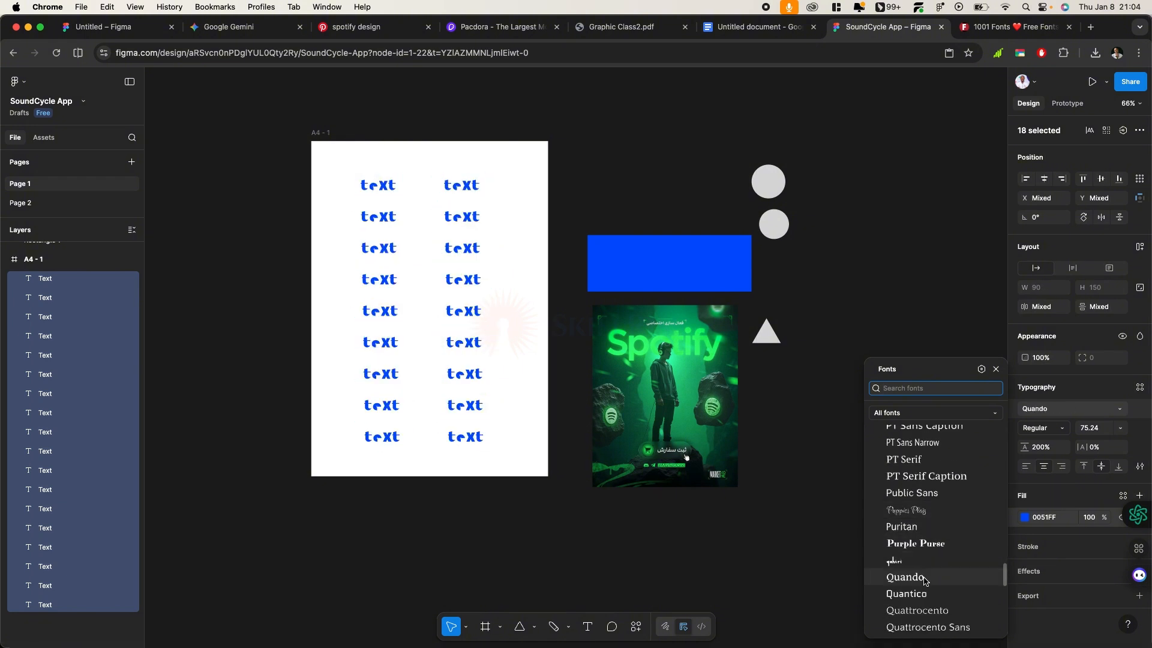
scroll(927, 576, "down", 5)
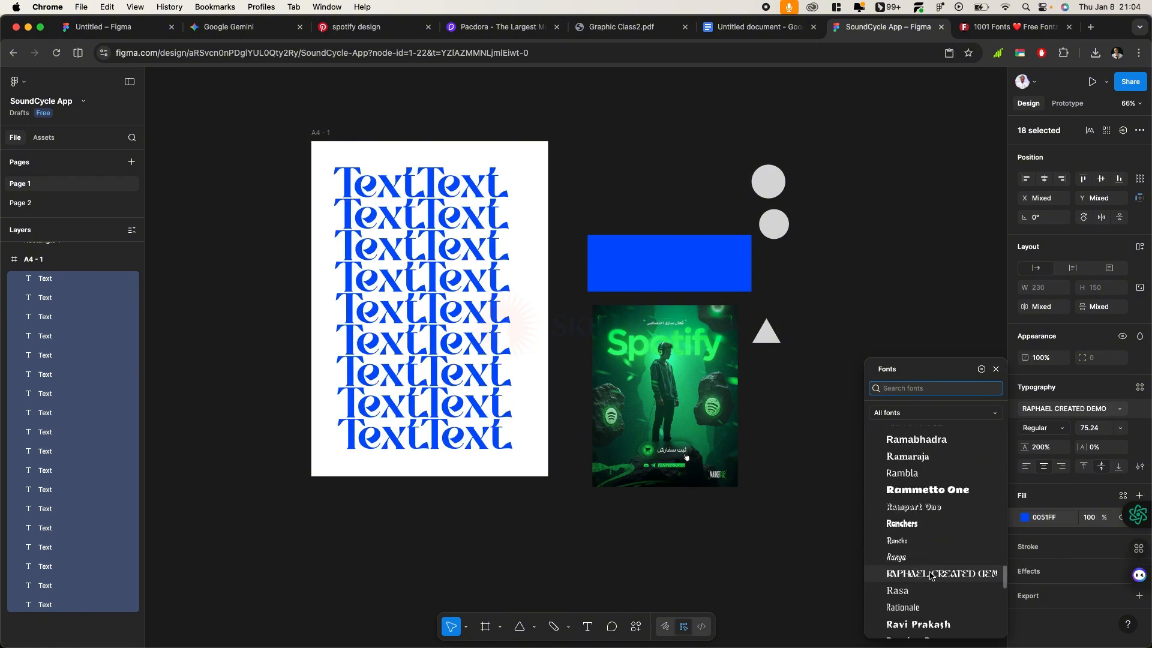
left_click(931, 576)
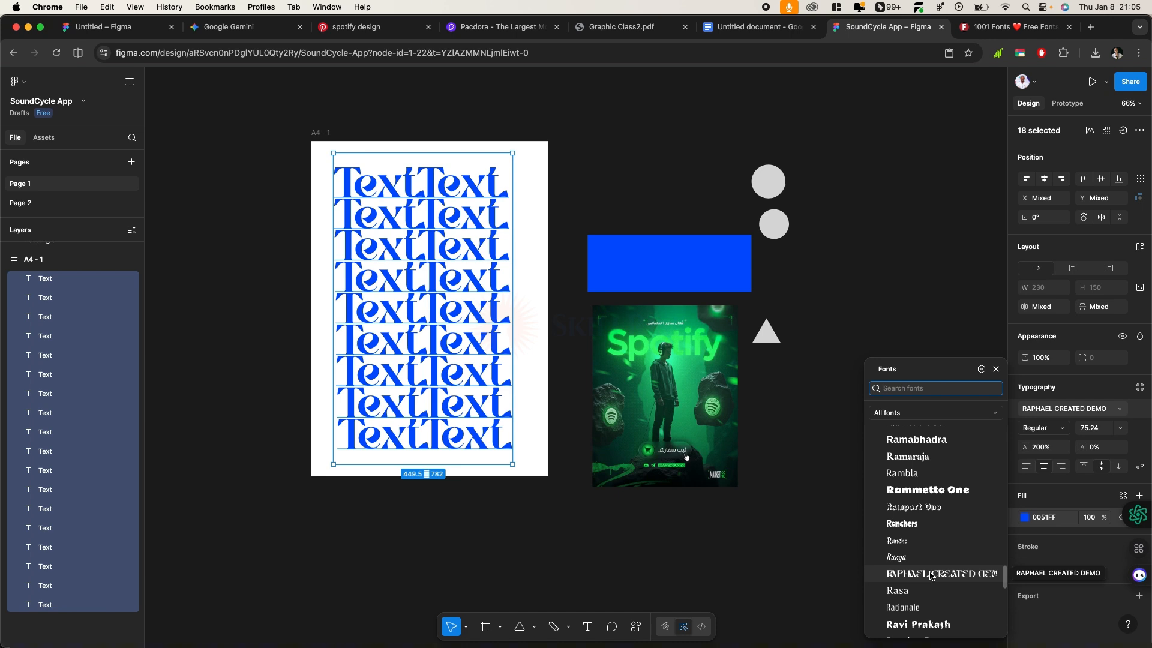
Look further down the font list, leave it without choosing another font and deselect the texts
key("Down")
key("Down")
scroll(931, 577, "down", 5)
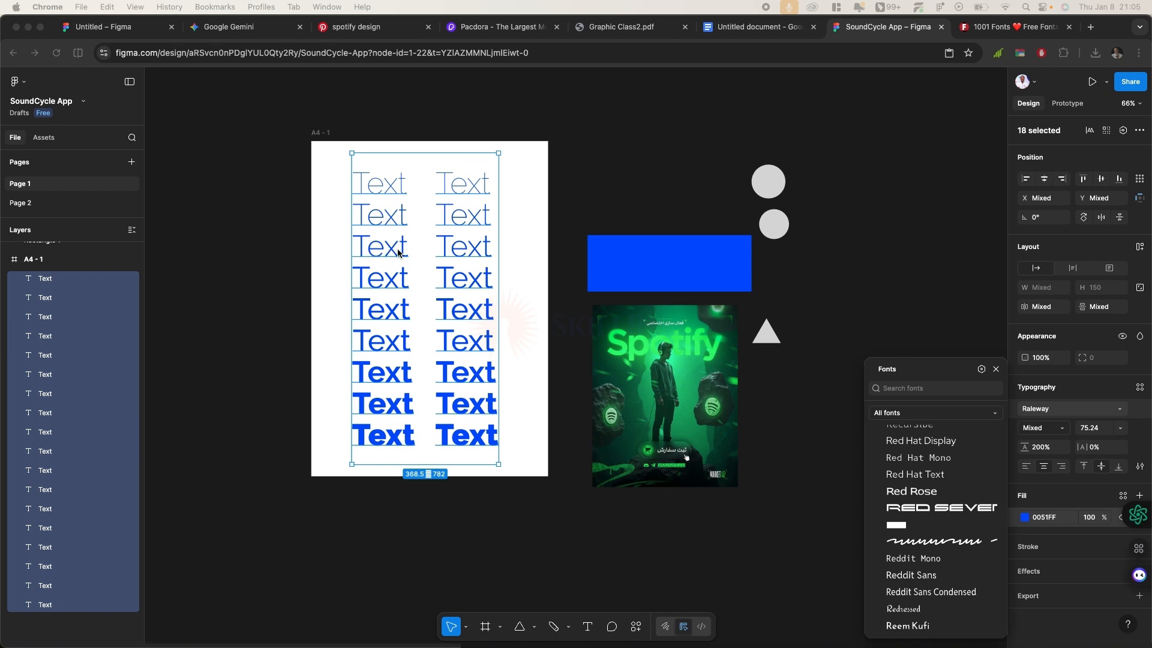
left_click(668, 185)
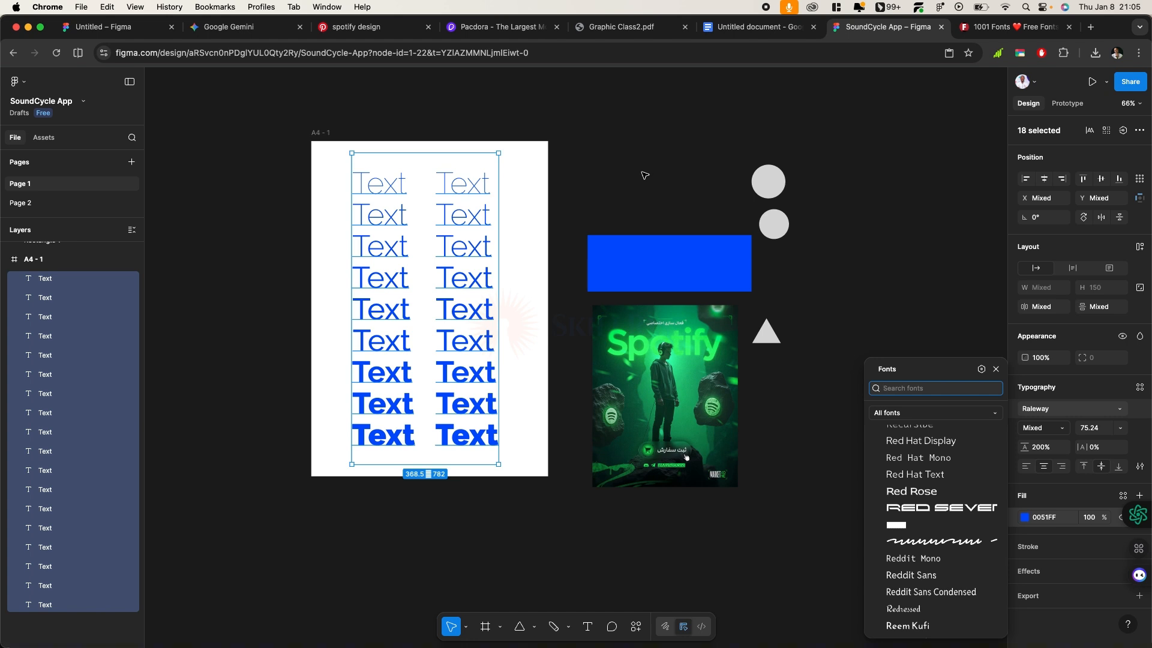
left_click(594, 169)
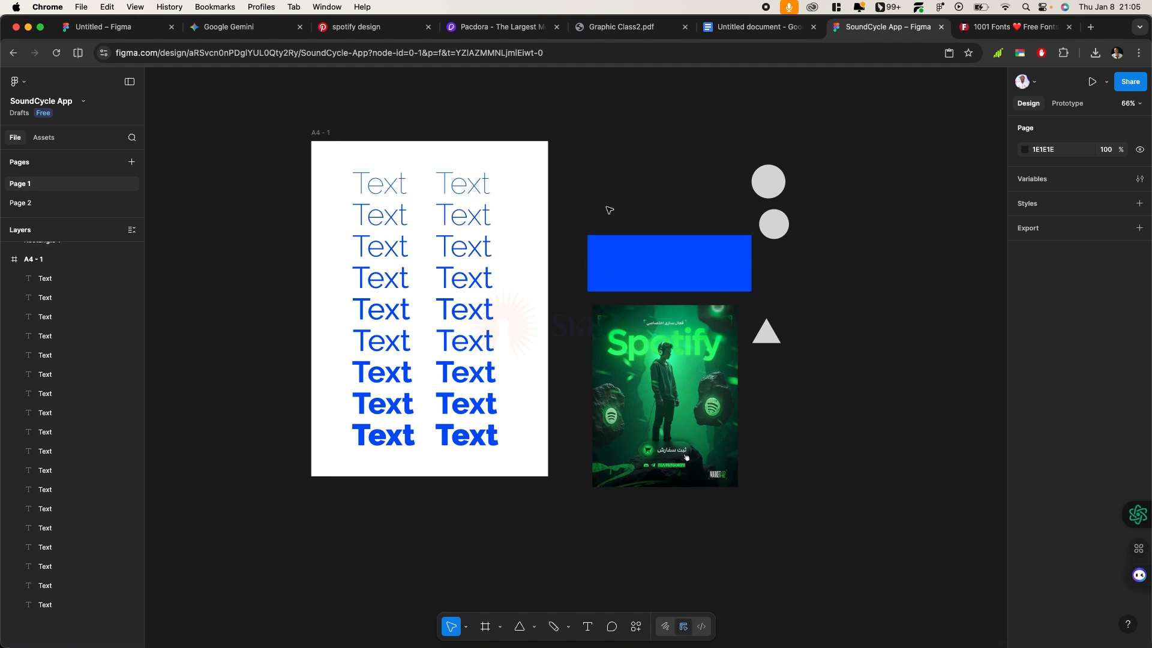
Move all the texts out of the A4 frame to the empty canvas beyond the poster and shapes, and shift those objects slightly
left_click_drag(305, 169, 522, 464)
key("cmd+x")
key("cmd+v")
left_click_drag(885, 355, 862, 355)
left_click_drag(617, 100, 780, 458)
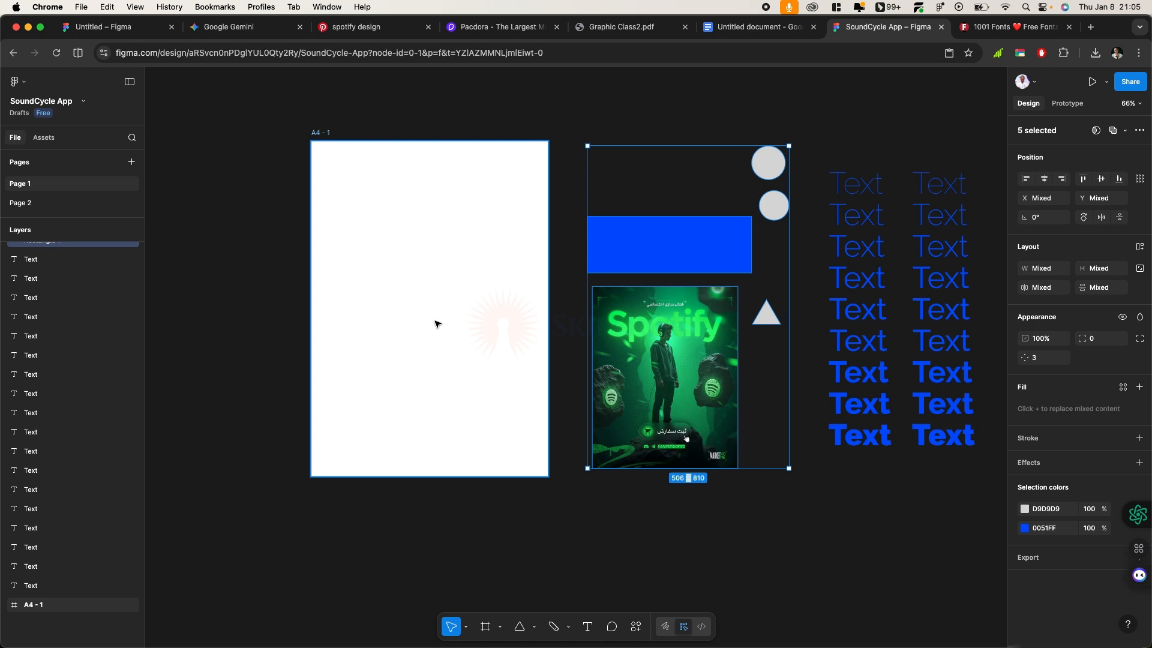
mouse_move(432, 324)
left_mouse_down()
mouse_move(450, 322)
mouse_move(437, 327)
left_mouse_up()
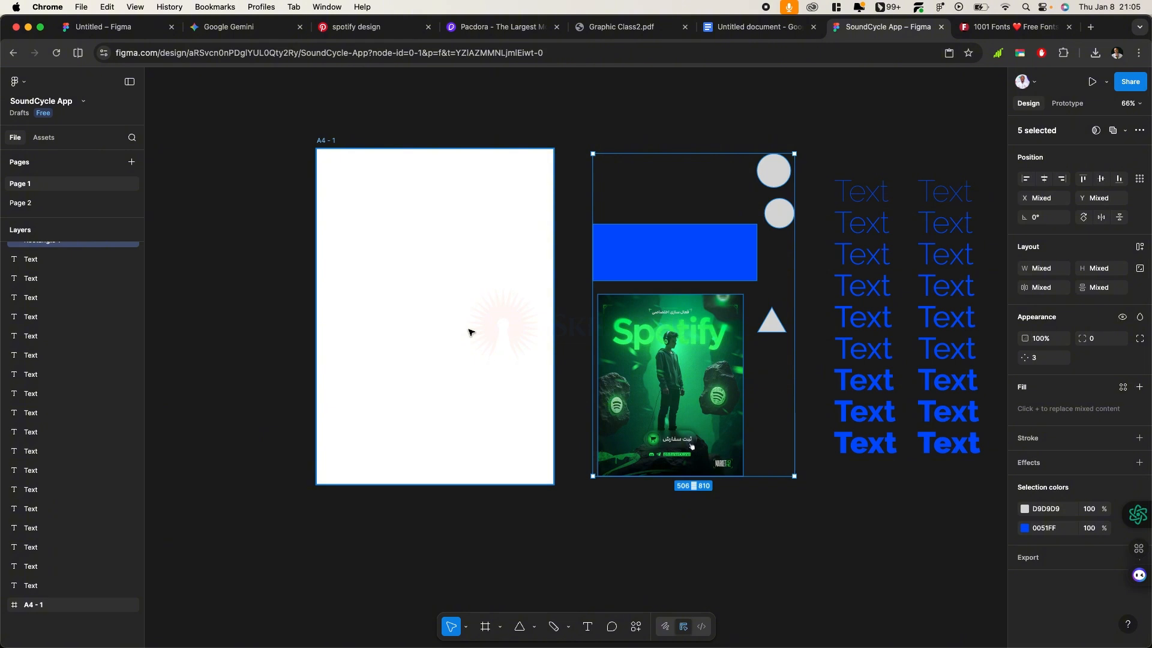
scroll(458, 330, "right", 2)
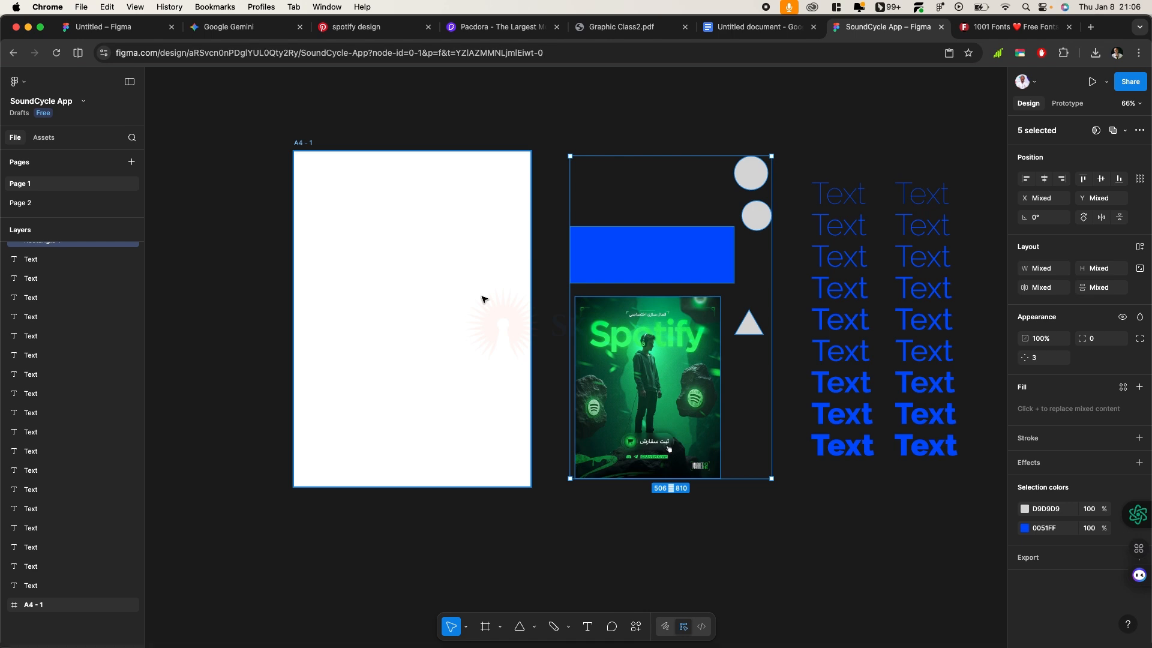
With the A4 frame selected, search the plugins and widgets for "iconify" and for "flaticon"
left_click(482, 299)
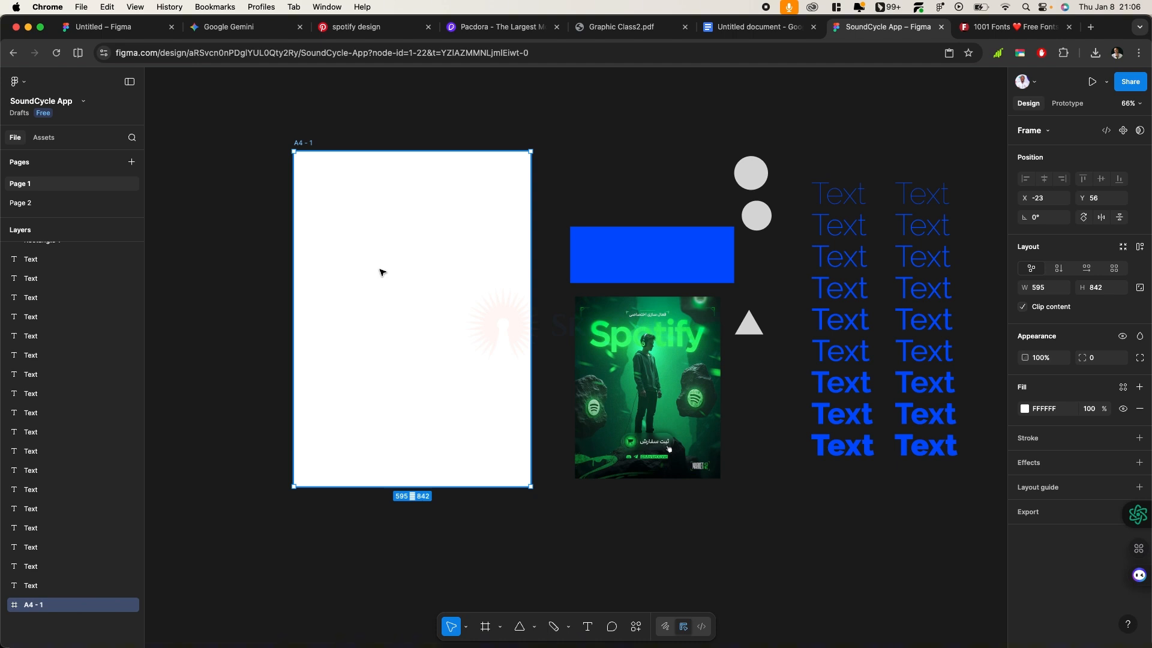
key("super+k")
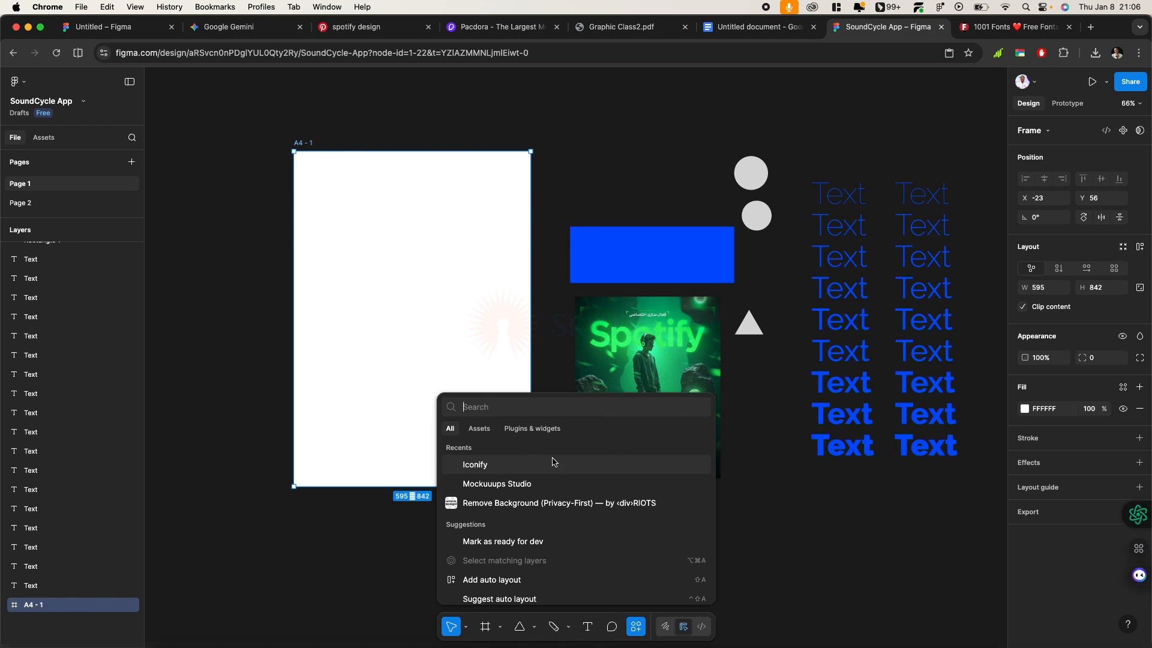
left_click(477, 433)
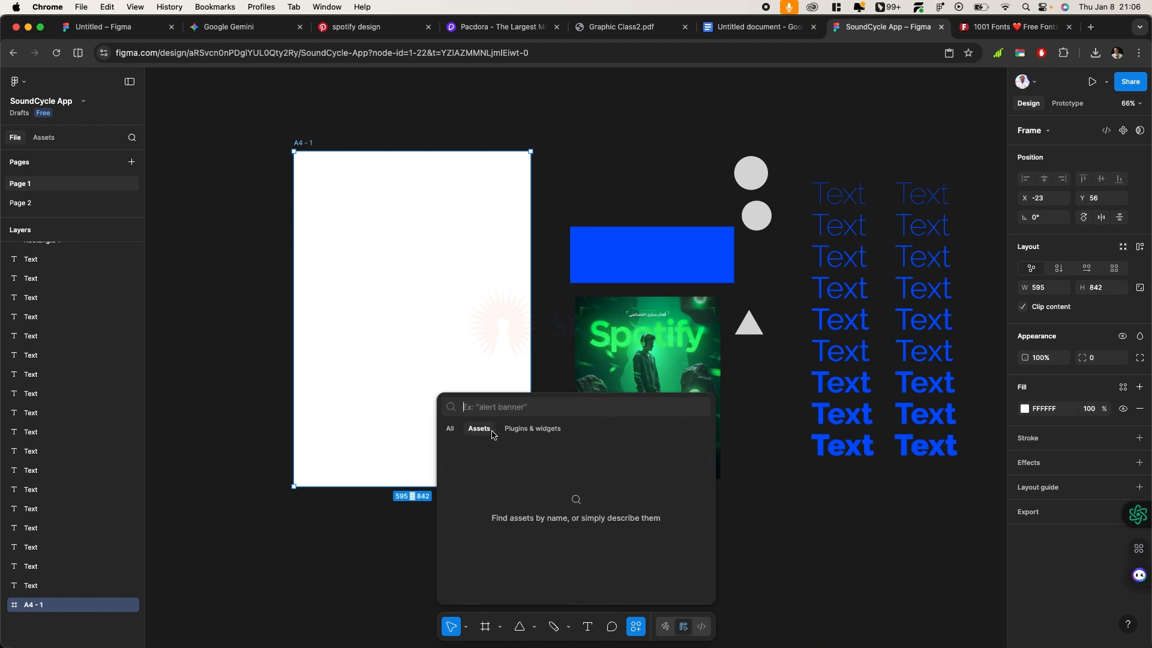
left_click(531, 432)
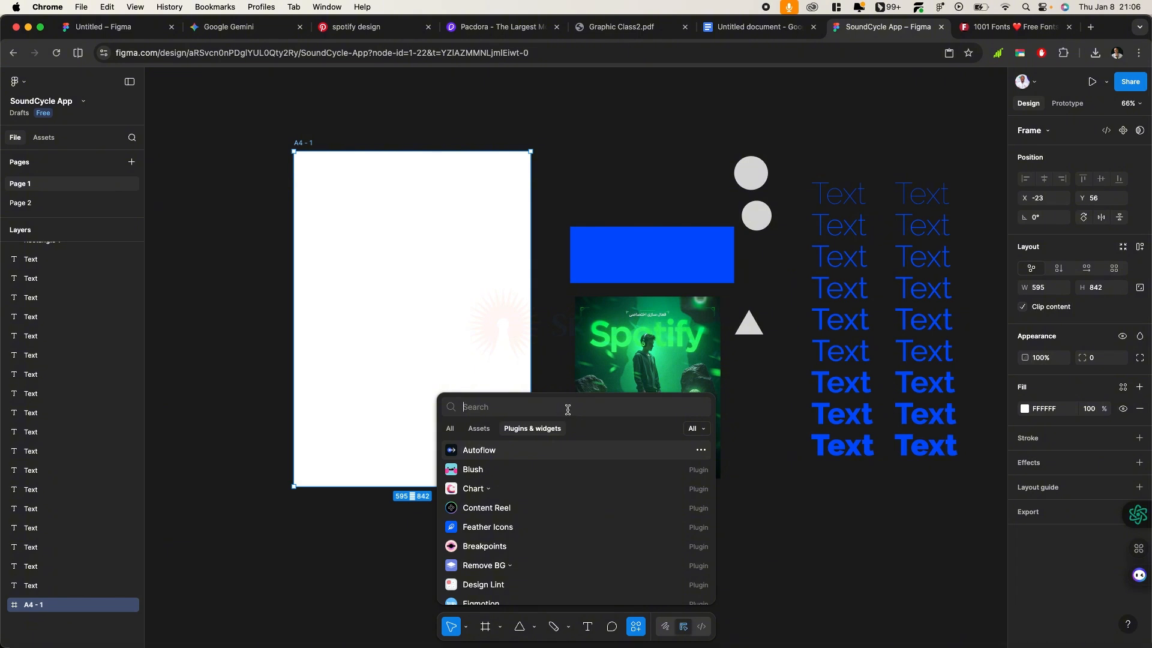
type("ic")
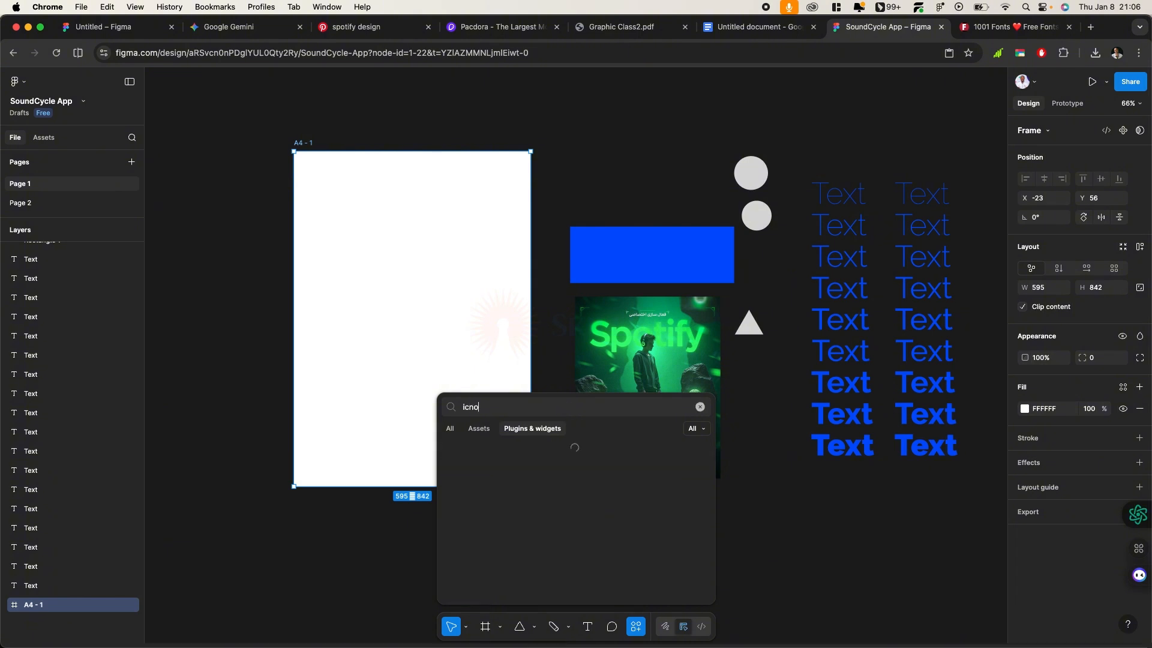
type("o")
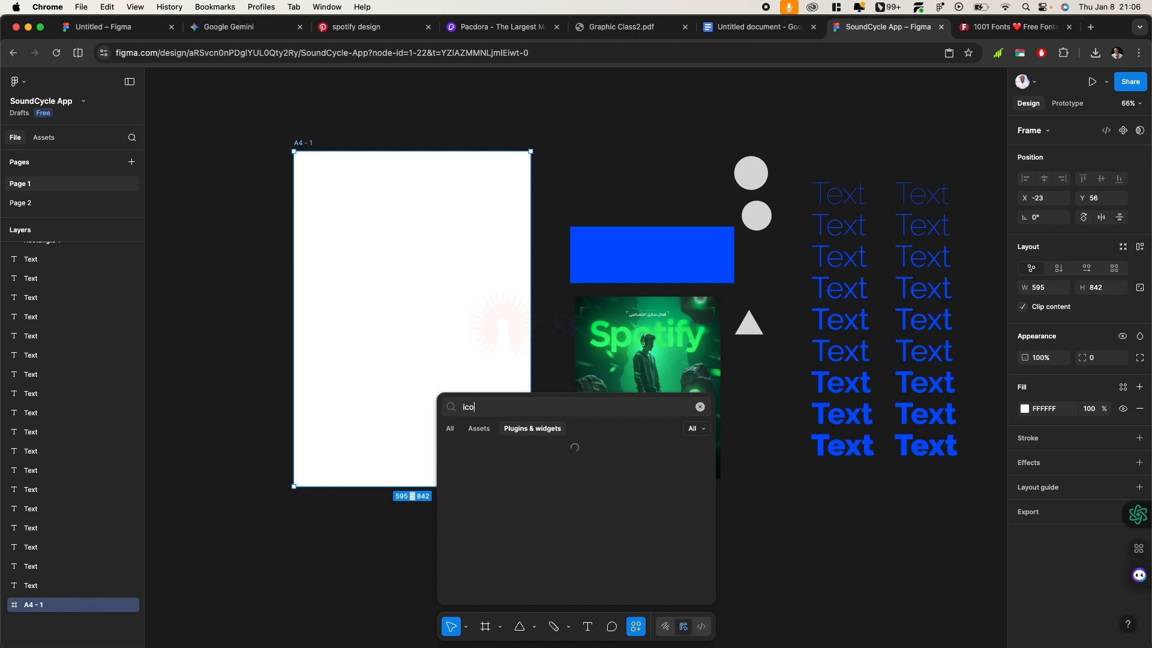
type("nify")
key("super+a")
type("fla")
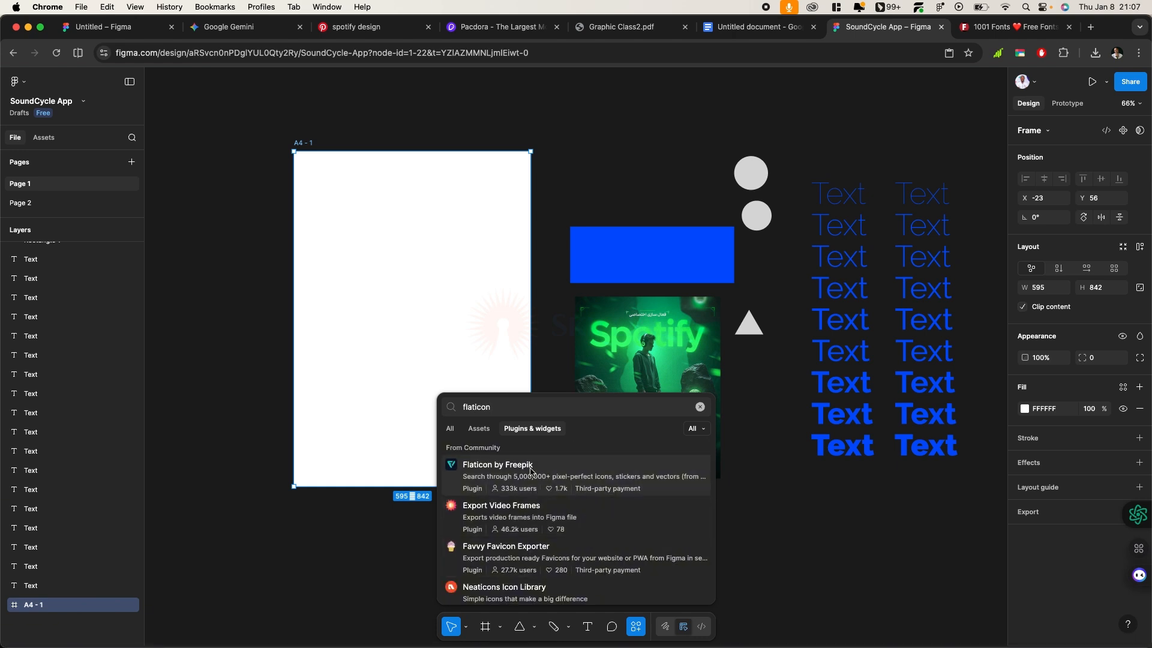
Search the plugins and widgets for "iconify" again and save the Iconify Icons widget from the community results
key("super+a")
type("iconify")
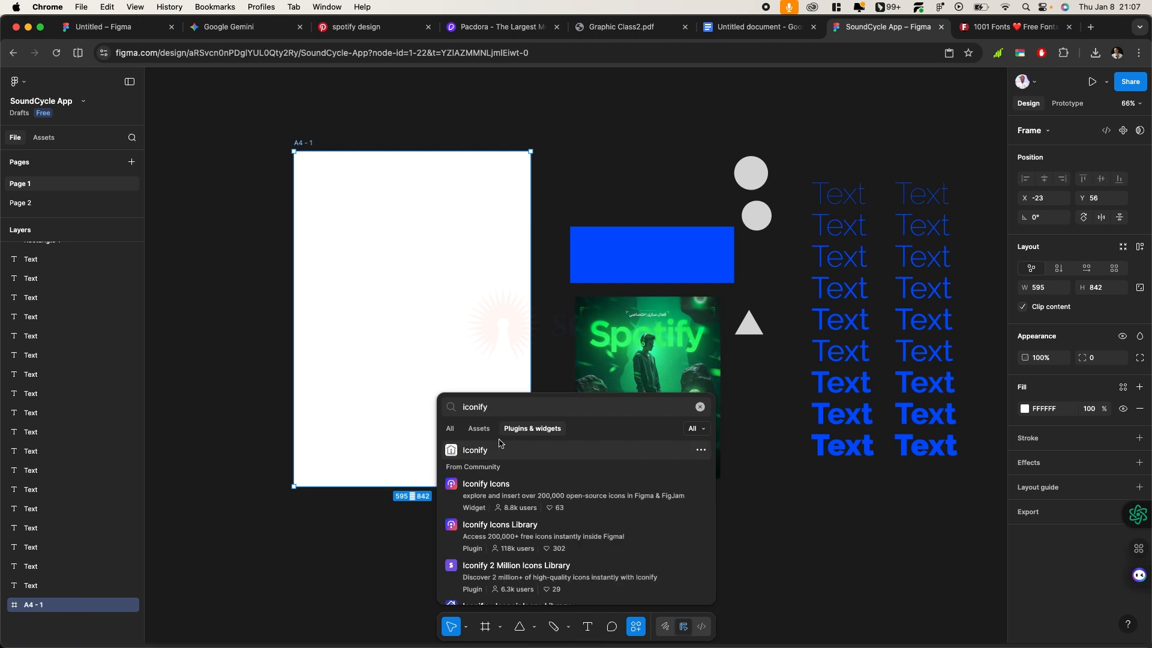
left_click(701, 451)
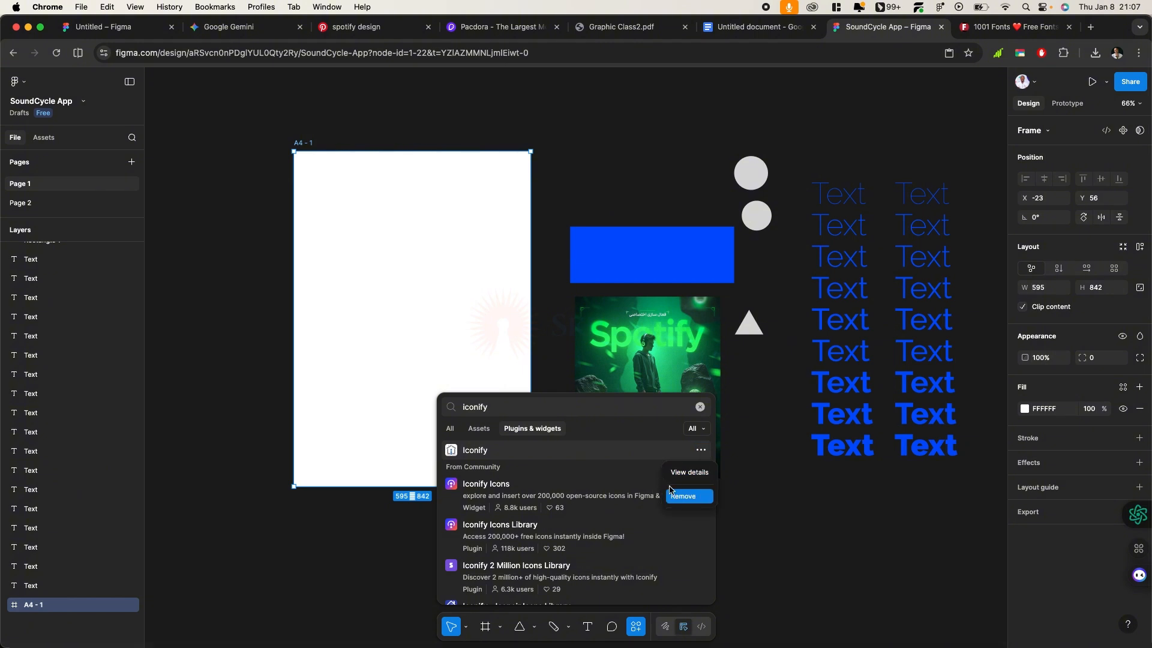
left_click(664, 450)
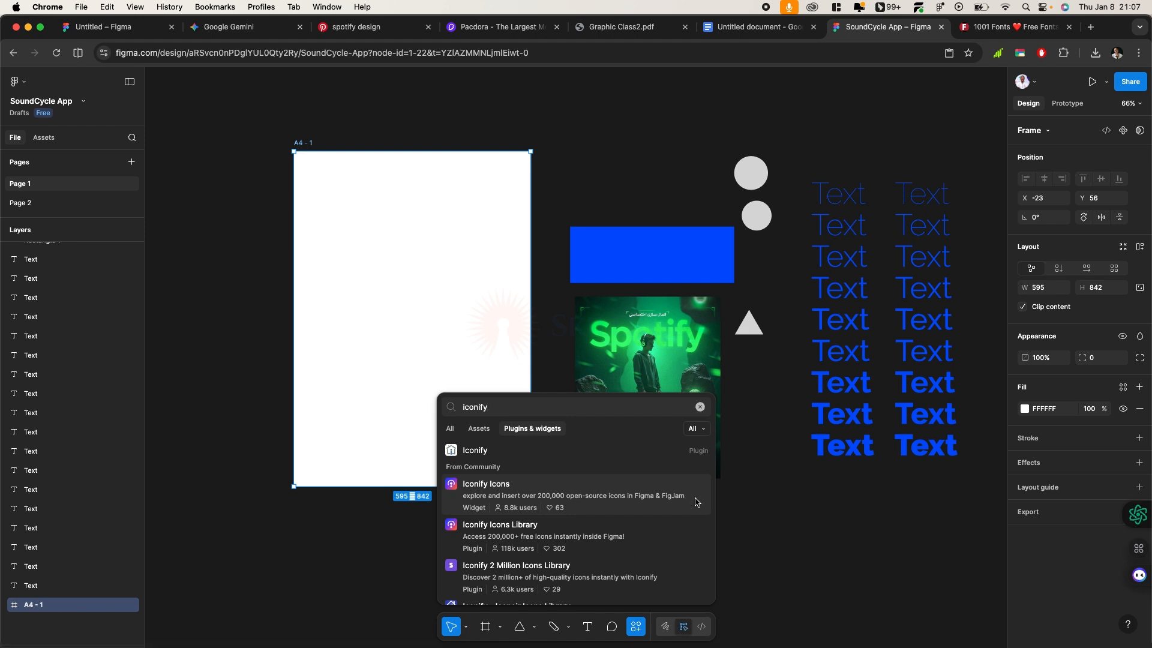
left_click(697, 503)
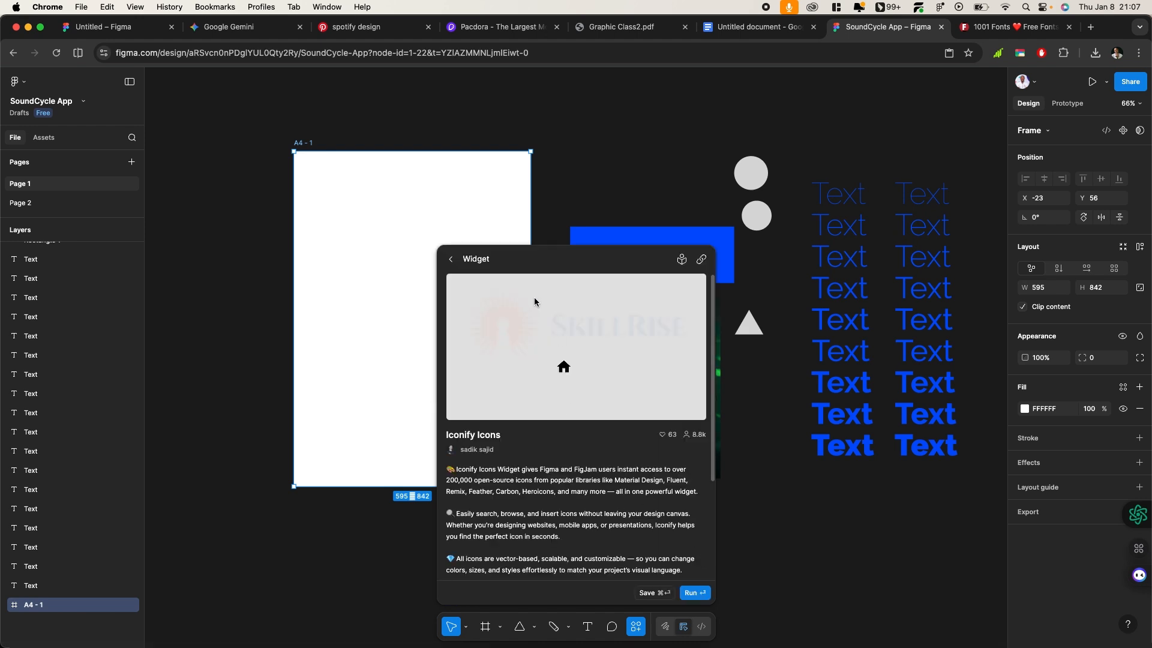
left_click(652, 593)
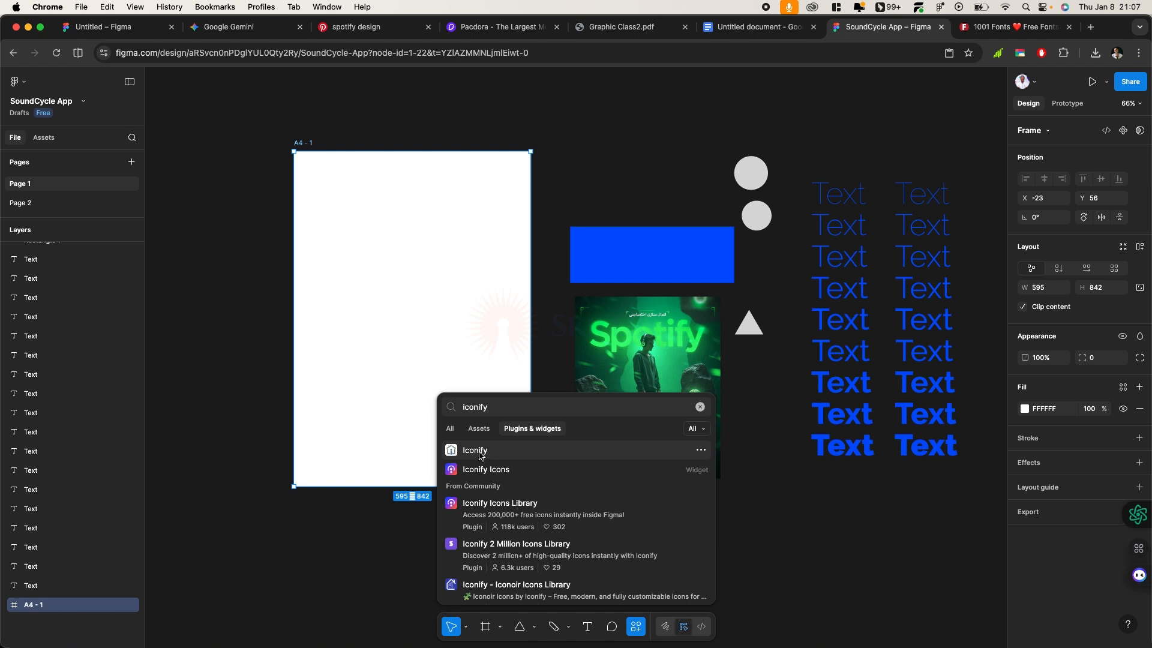
Run the Iconify plugin, move its window clear of the A4 frame and search its icons for "house"
left_click(478, 456)
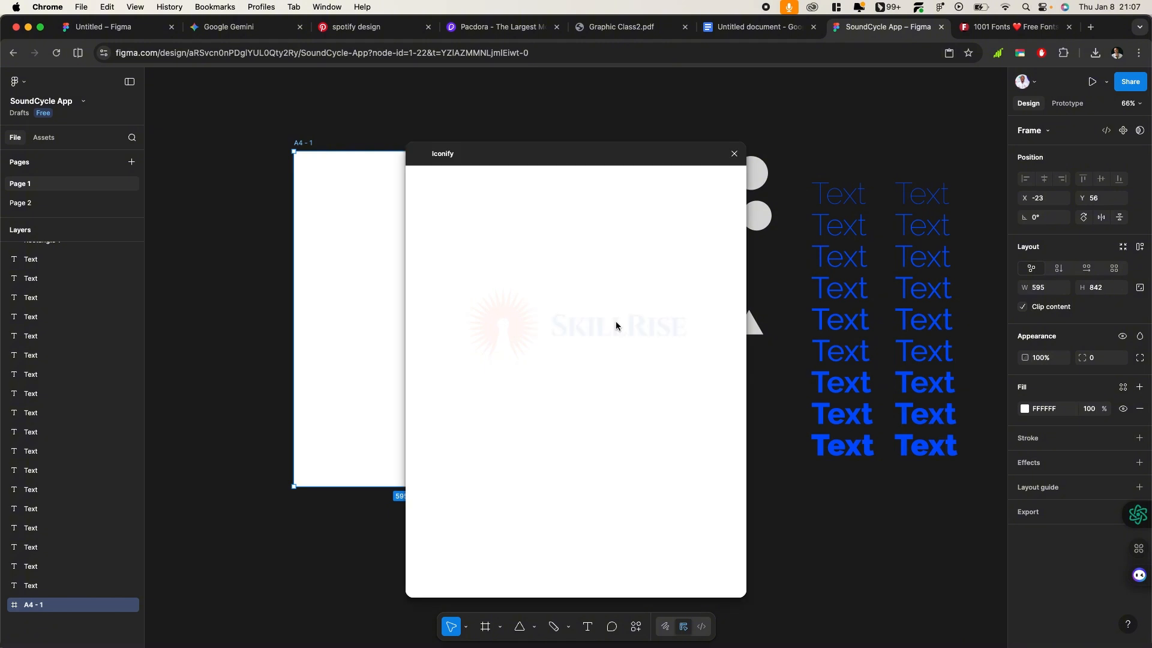
left_click_drag(525, 160, 726, 110)
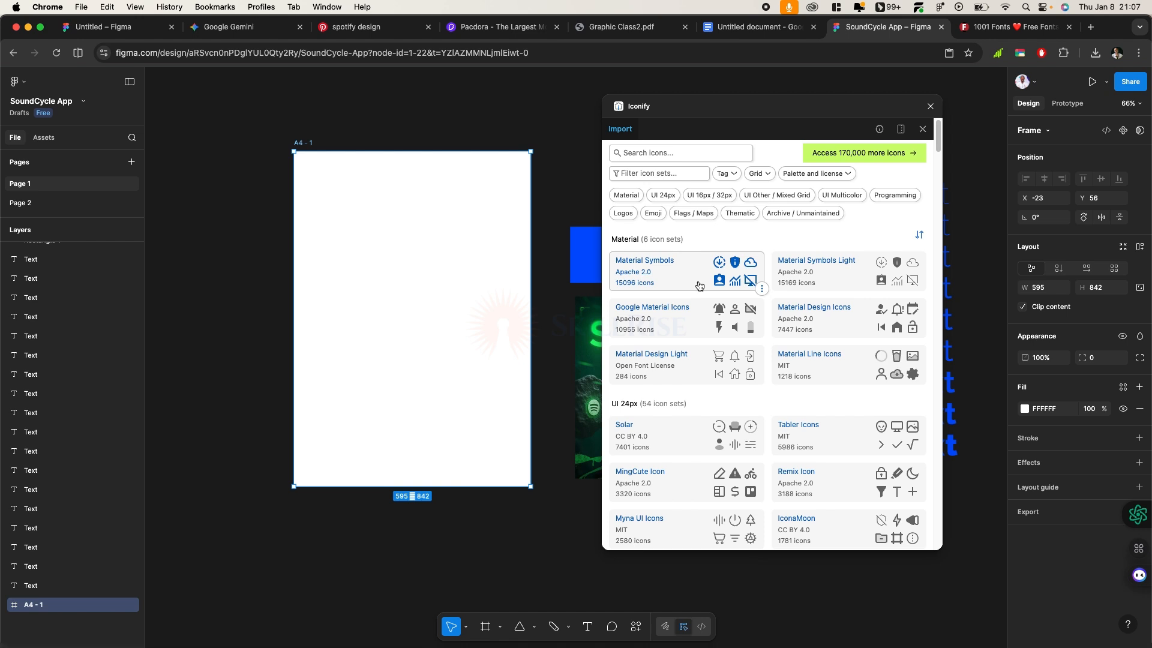
left_click(649, 155)
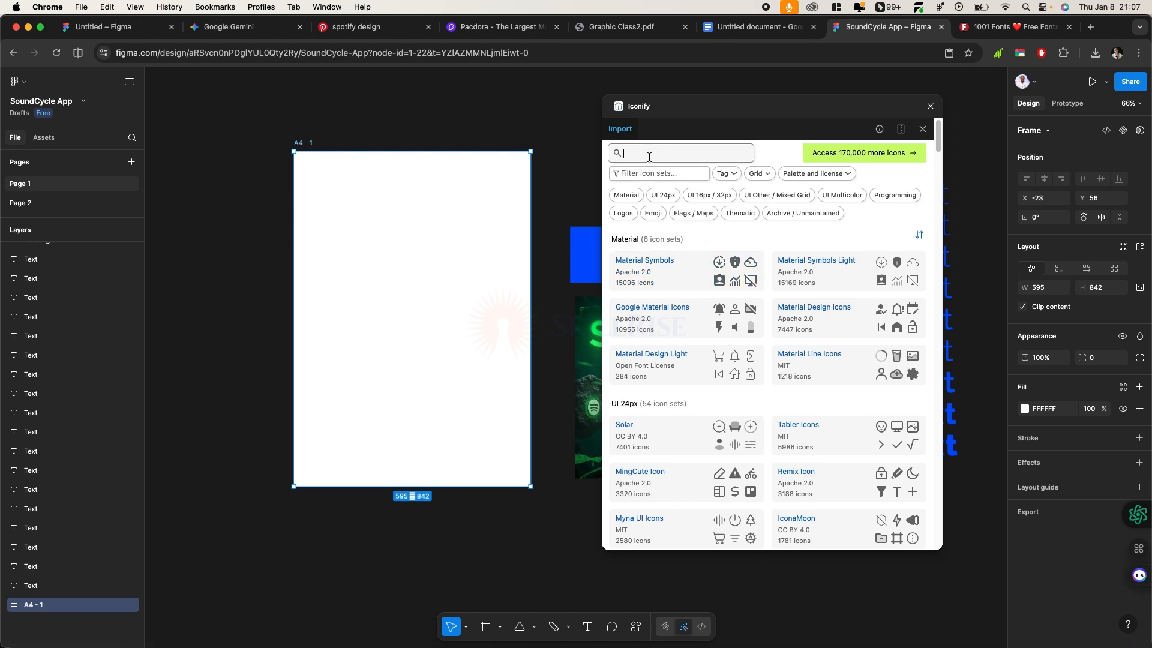
type("house")
key("Return")
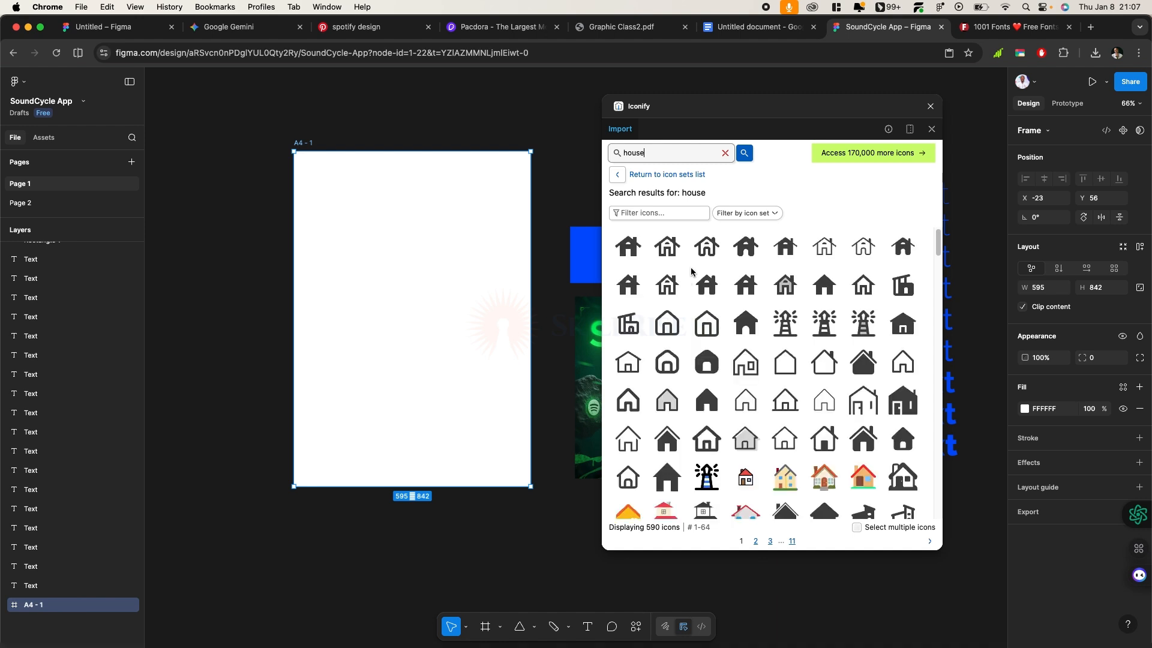
Import the mdi:house-outline icon into the middle of the A4 frame and colour it with the page's blue 0051FF
scroll(814, 382, "down", 5)
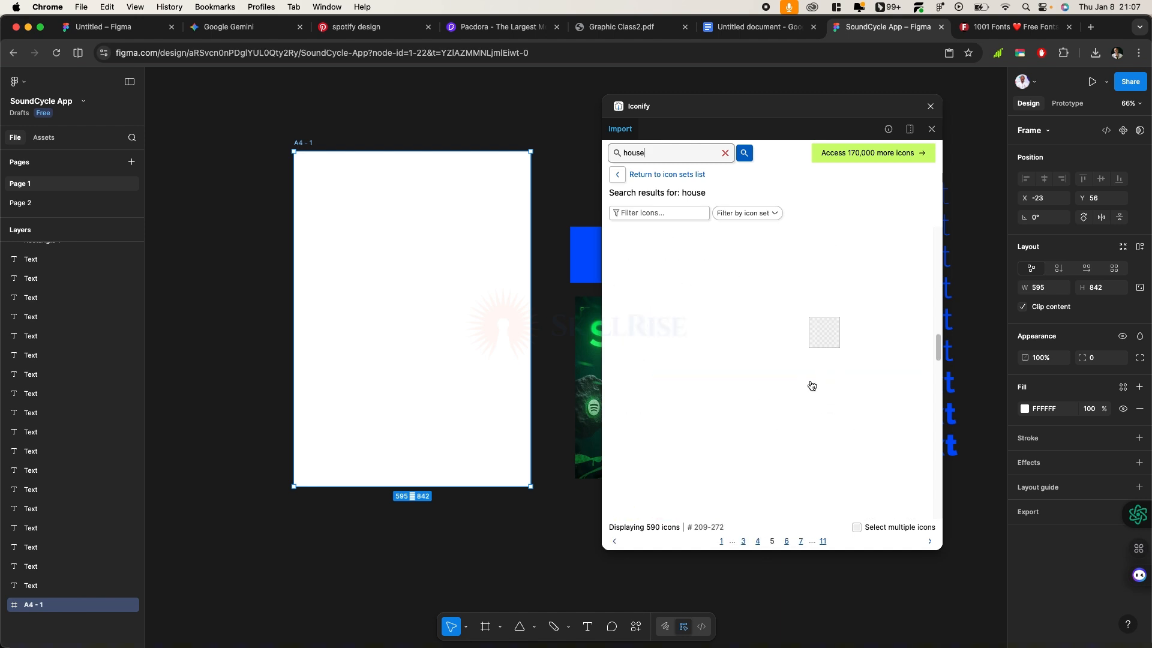
scroll(840, 348, "up", 5)
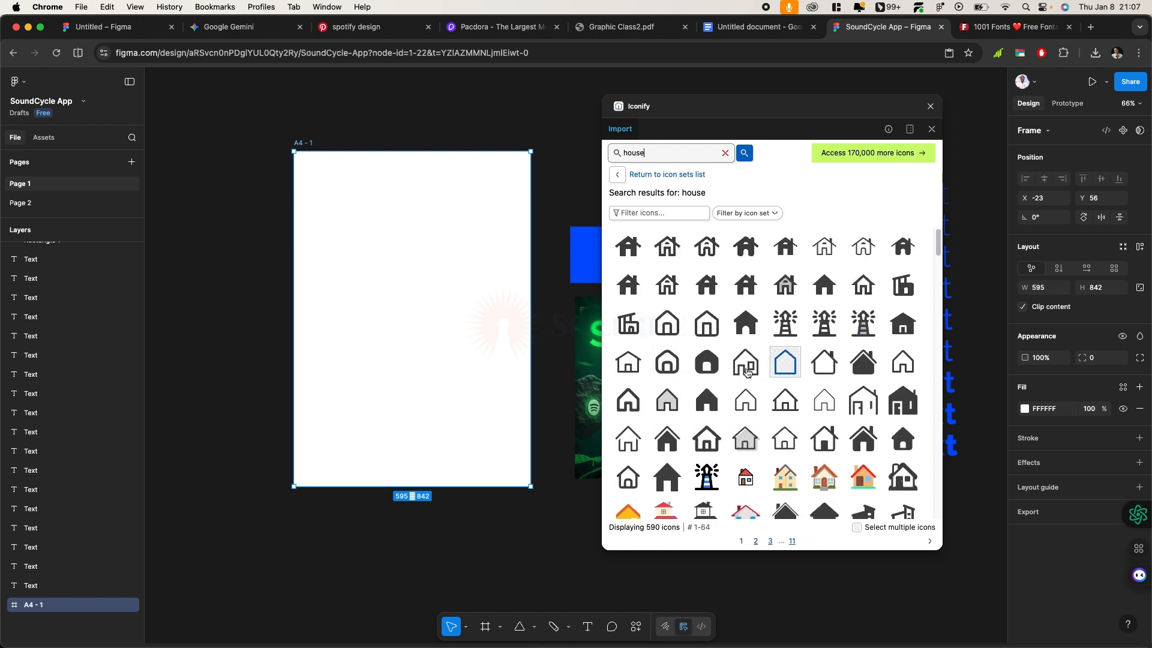
left_click_drag(863, 287, 403, 298)
scroll(404, 299, "up", 5)
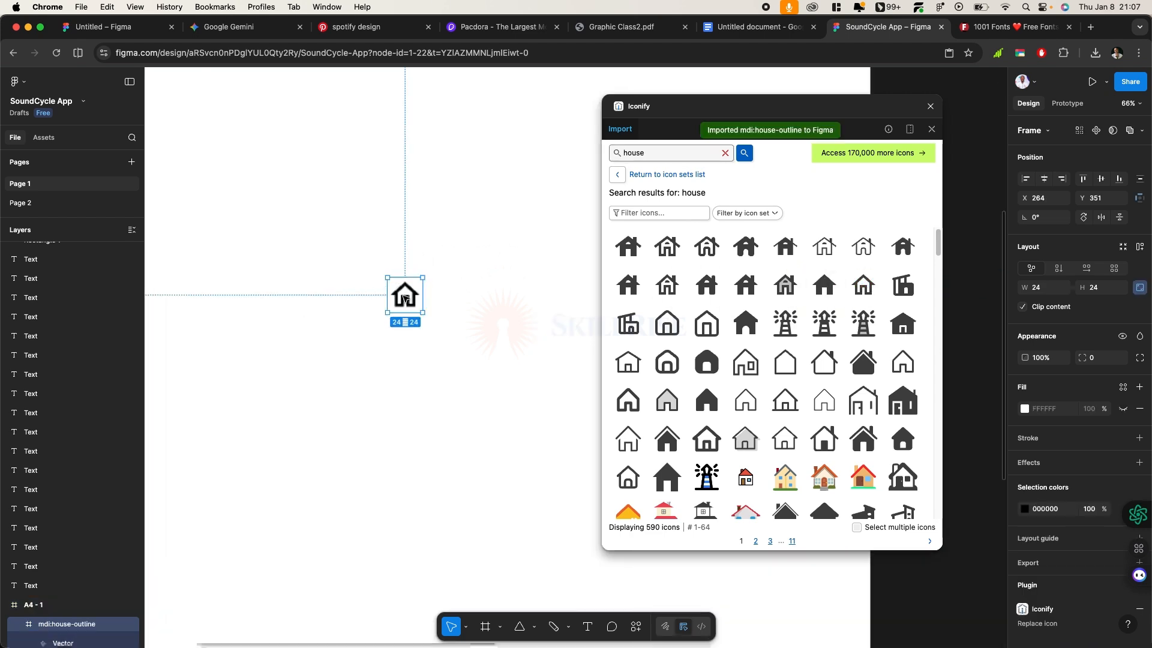
scroll(404, 298, "down", 3)
scroll(404, 298, "down", 3)
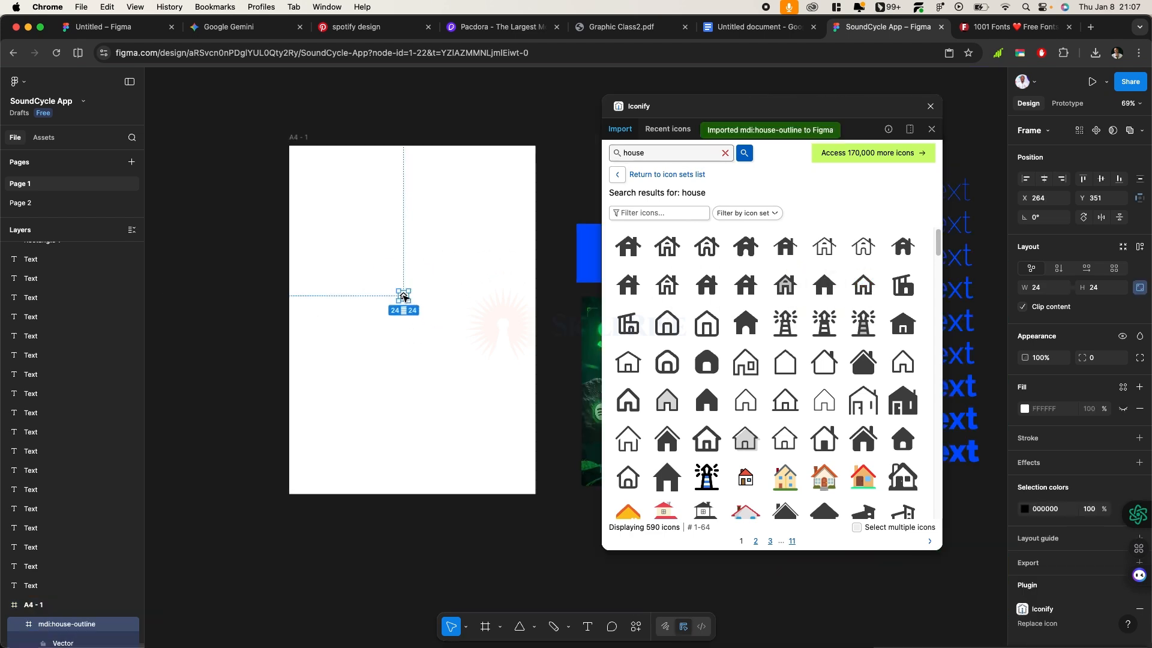
scroll(404, 298, "up", 4)
left_click(1025, 509)
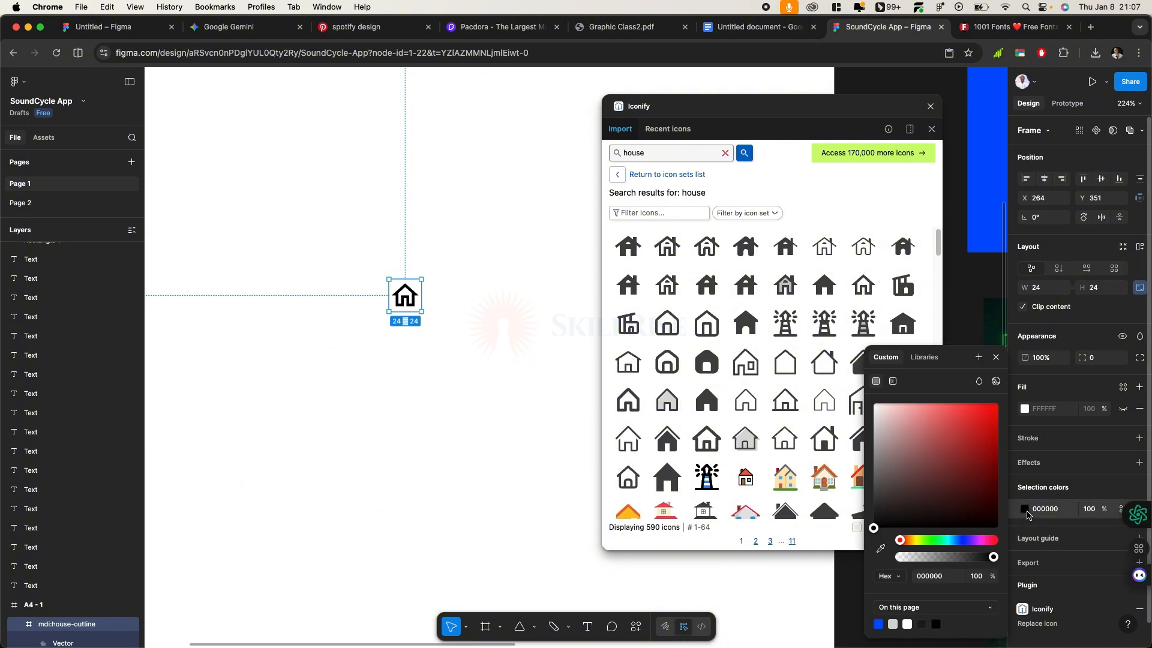
left_click(880, 624)
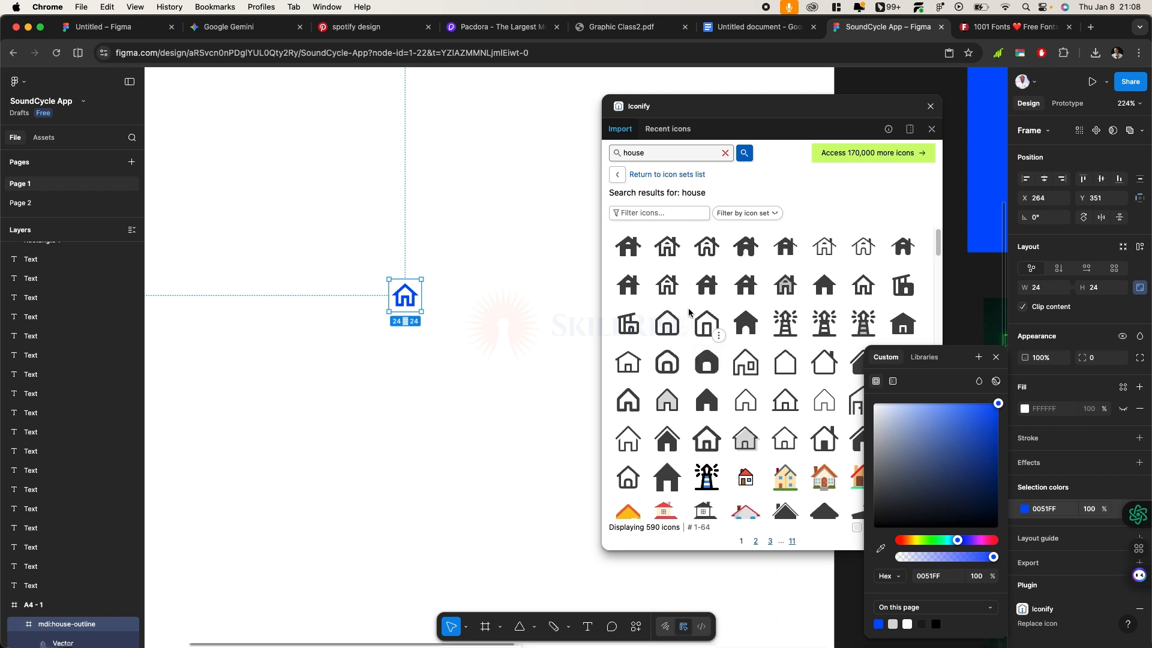
Import the filled material-symbols:house icon into the A4 frame, to the right of the blue house icon
scroll(452, 429, "down", 5)
left_click_drag(628, 247, 469, 351)
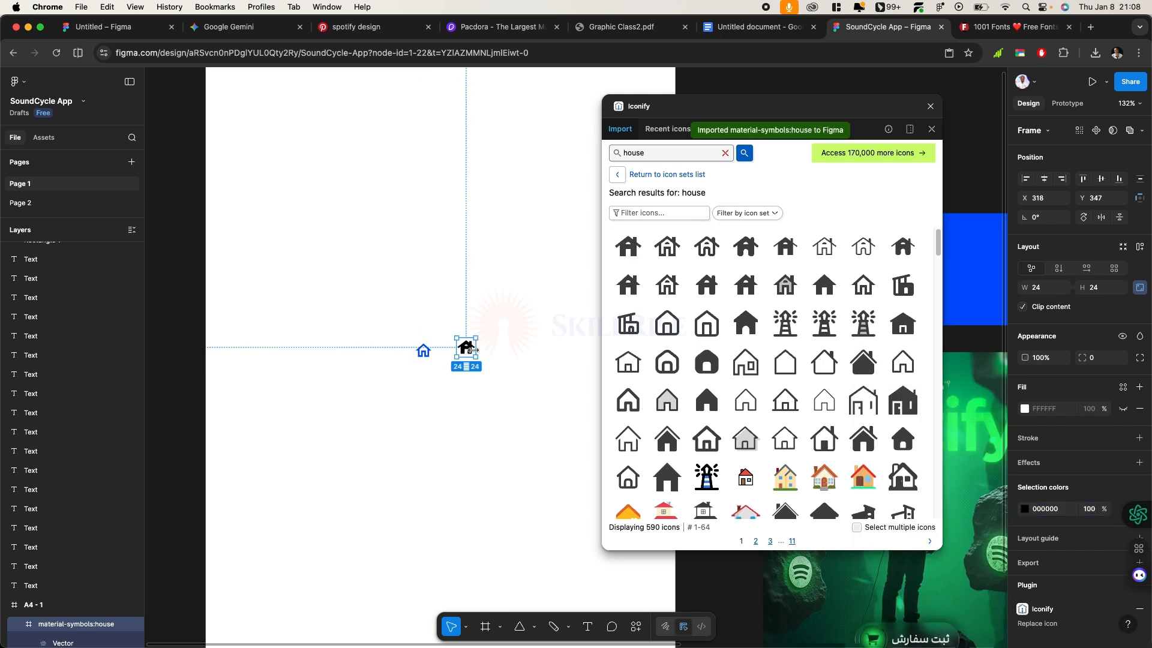
scroll(466, 348, "up", 5)
Search the Iconify icons for "facebook" and import the round ic:baseline-facebook icon beside the black house
double_click(678, 155)
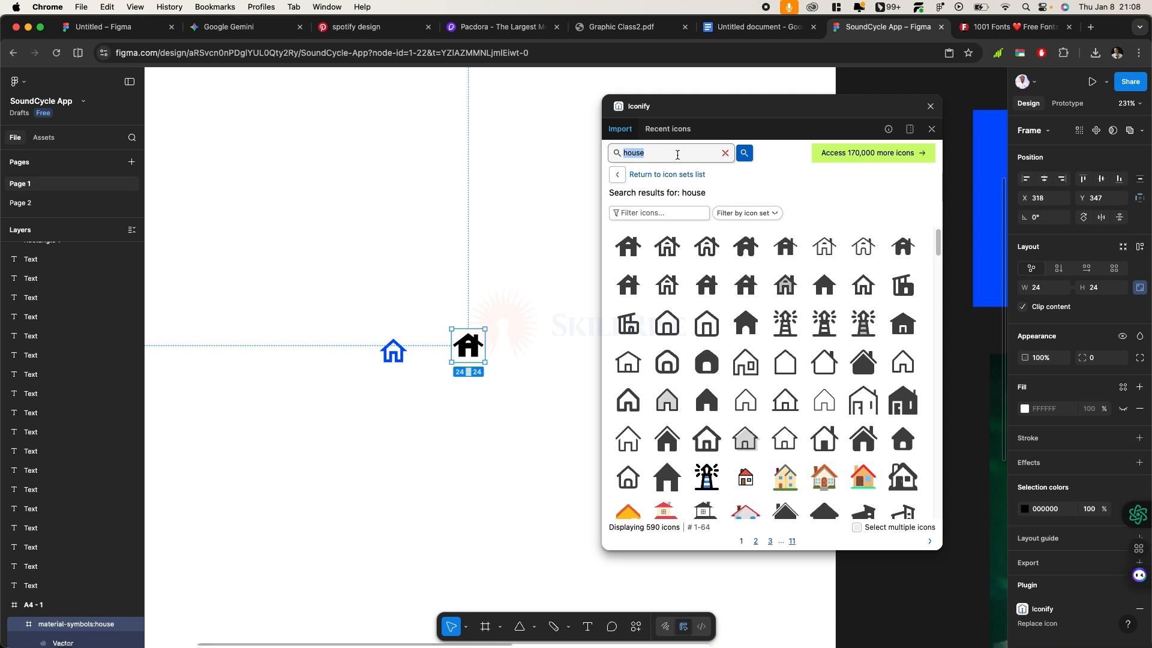
type("face")
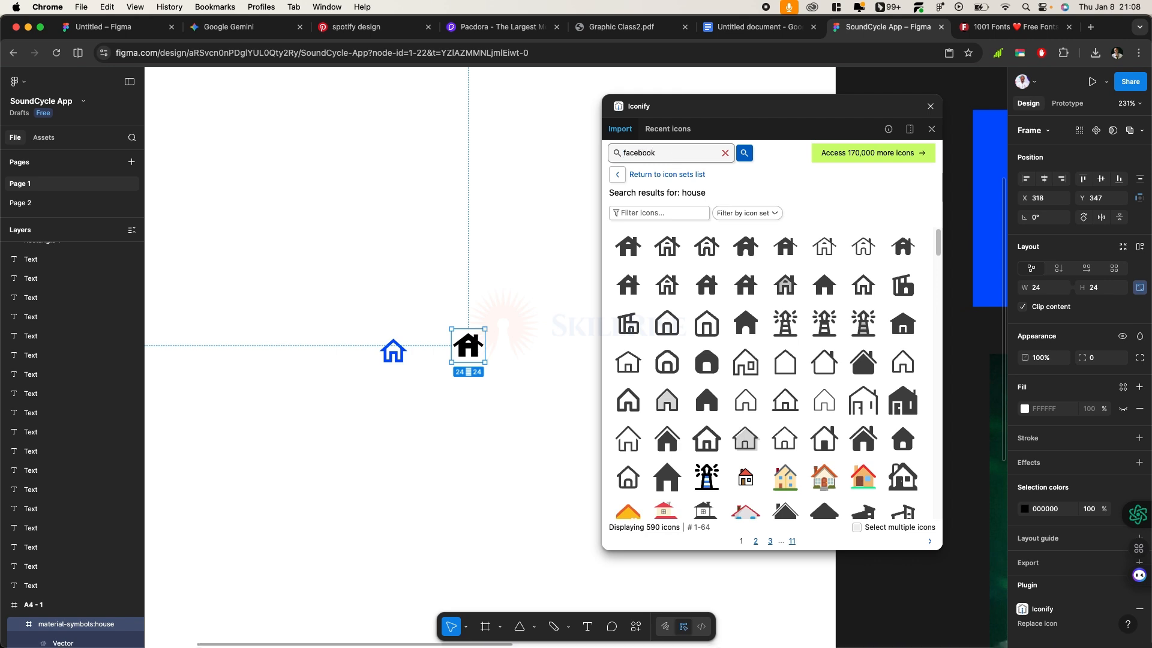
type("book")
key("Return")
left_click_drag(628, 246, 501, 357)
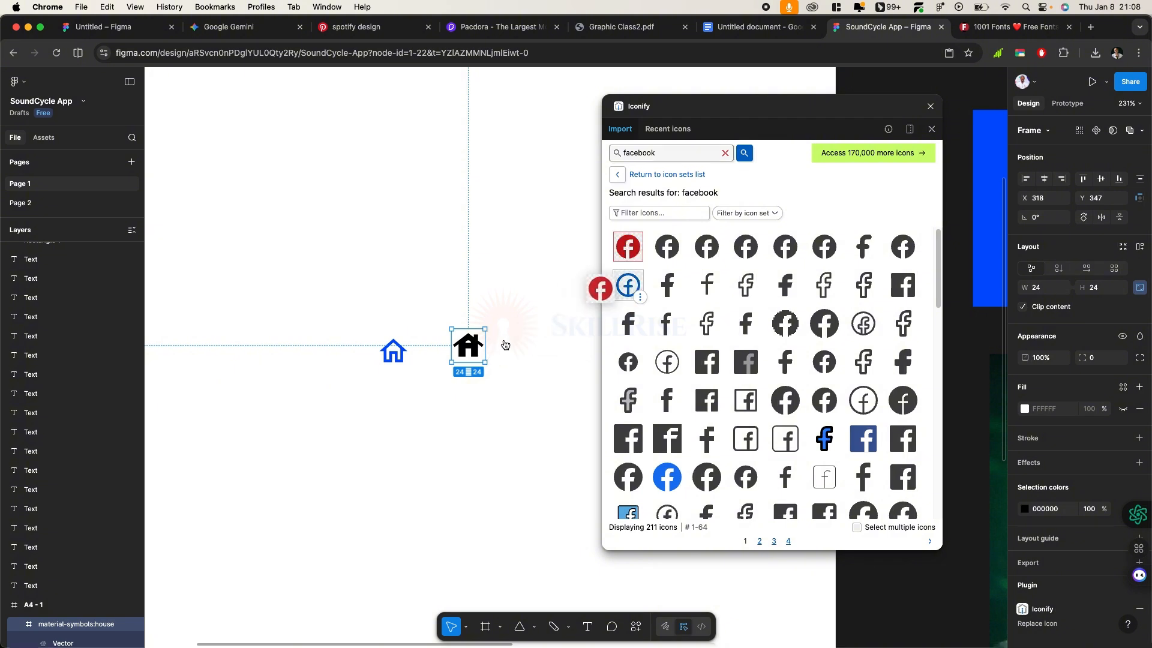
Change the Facebook icon's colour to the orange E65100
left_click(1025, 509)
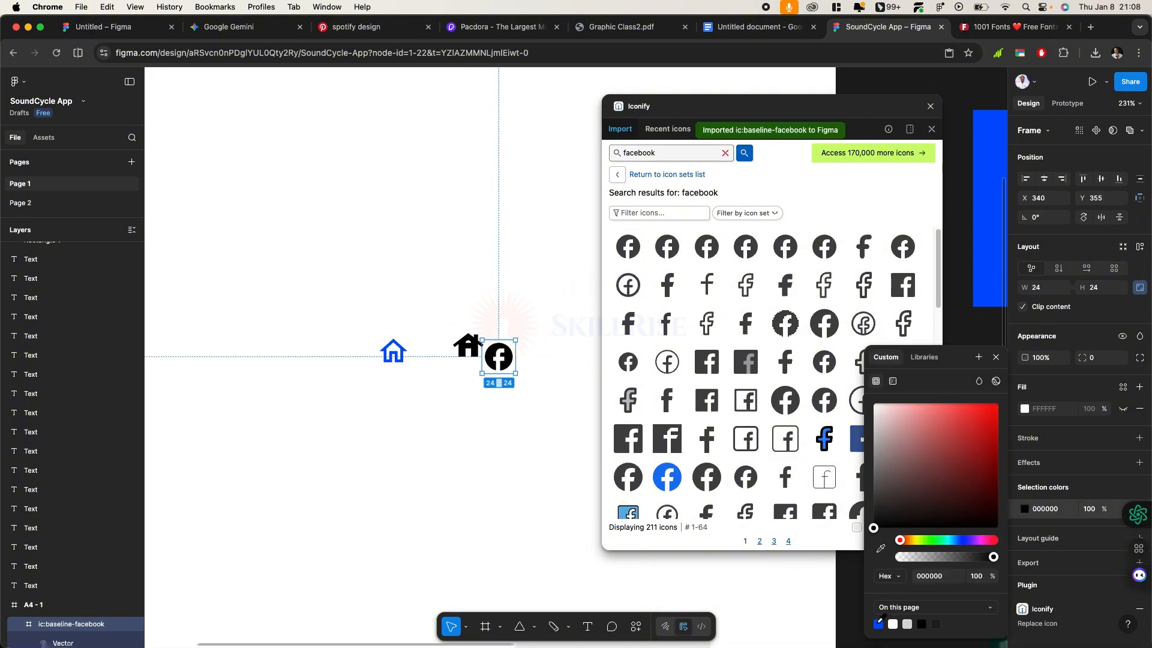
left_click(879, 624)
left_click(991, 504)
left_click(984, 465)
left_click(906, 540)
left_click_drag(923, 502, 1001, 415)
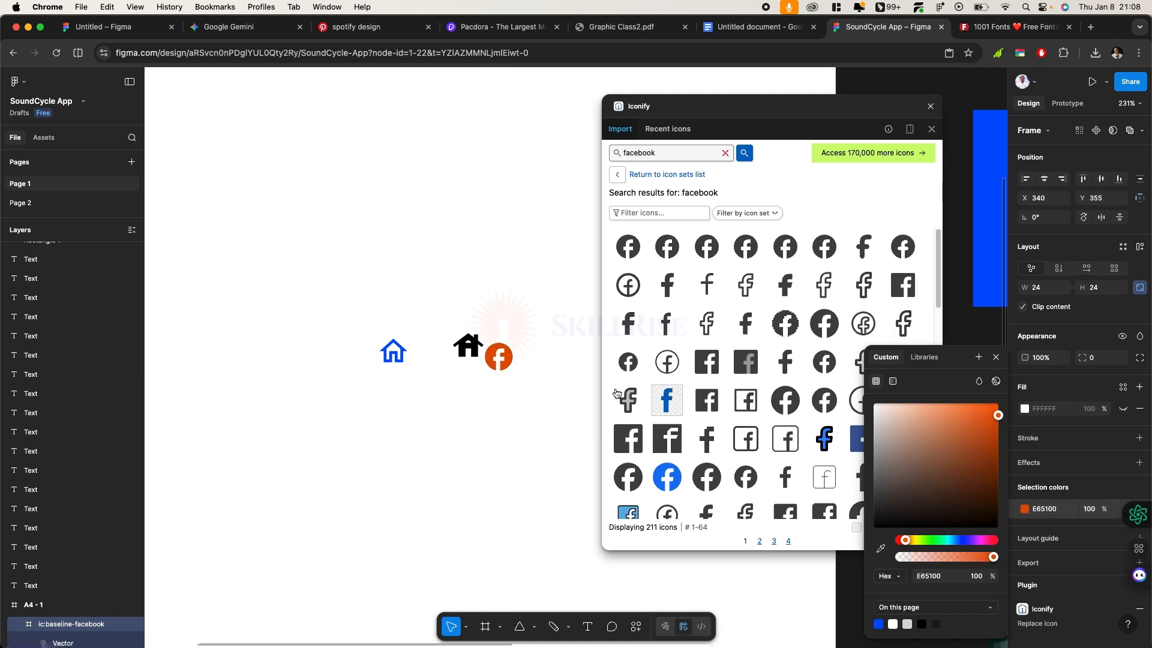
Search the Iconify icons for "instagram" and import mingcute:instagram-fill to the left of the blue house
type("instagram")
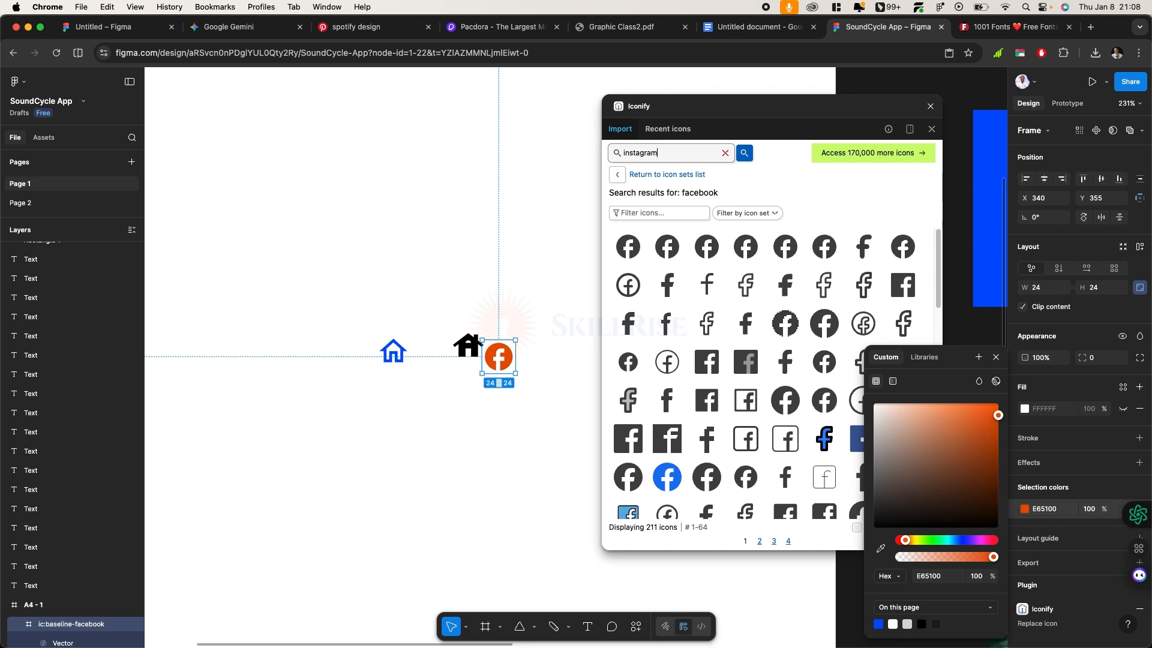
key("Return")
left_click(709, 247)
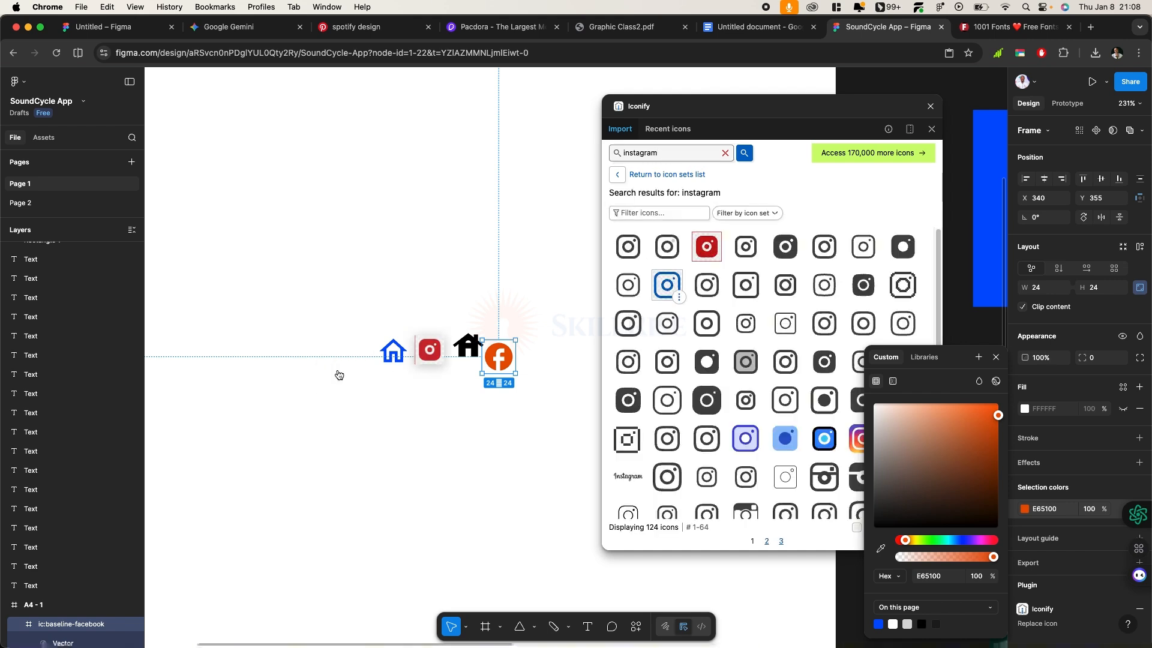
Change the Instagram icon's colour to the purple 44109D
left_click(1025, 528)
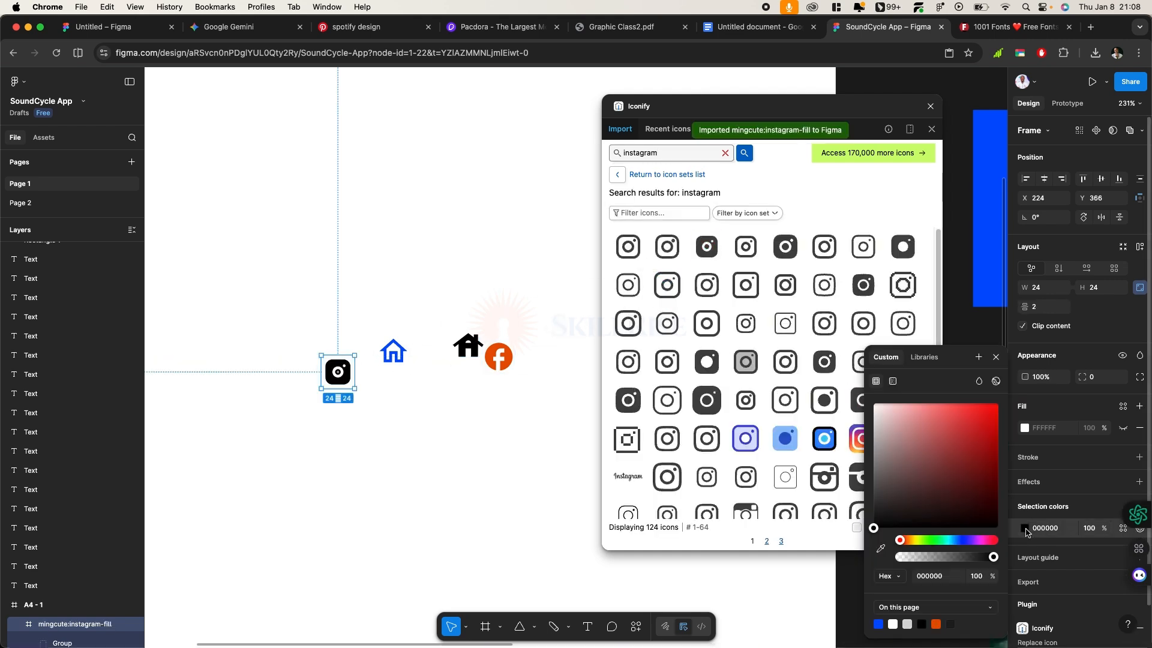
left_click(986, 451)
left_click(973, 540)
left_click(968, 541)
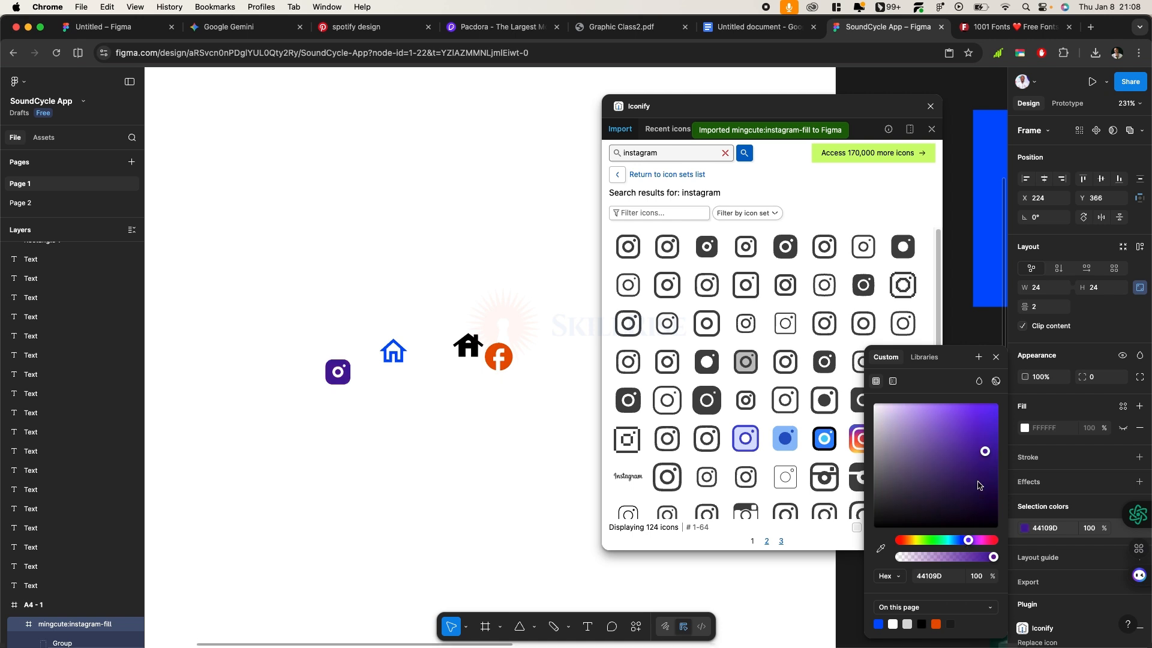
Set the Instagram icon's colour to 6115E5 and align all four icons on their vertical centres
left_click(987, 417)
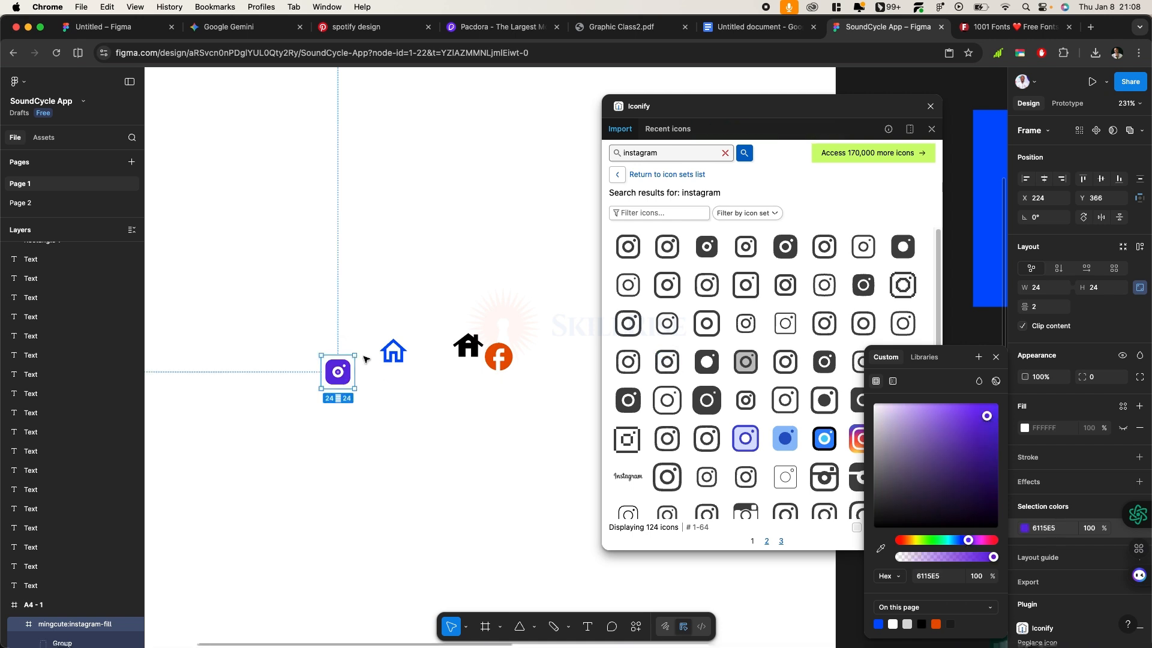
scroll(360, 348, "down", 3)
left_click(291, 304)
left_click_drag(290, 303, 520, 440)
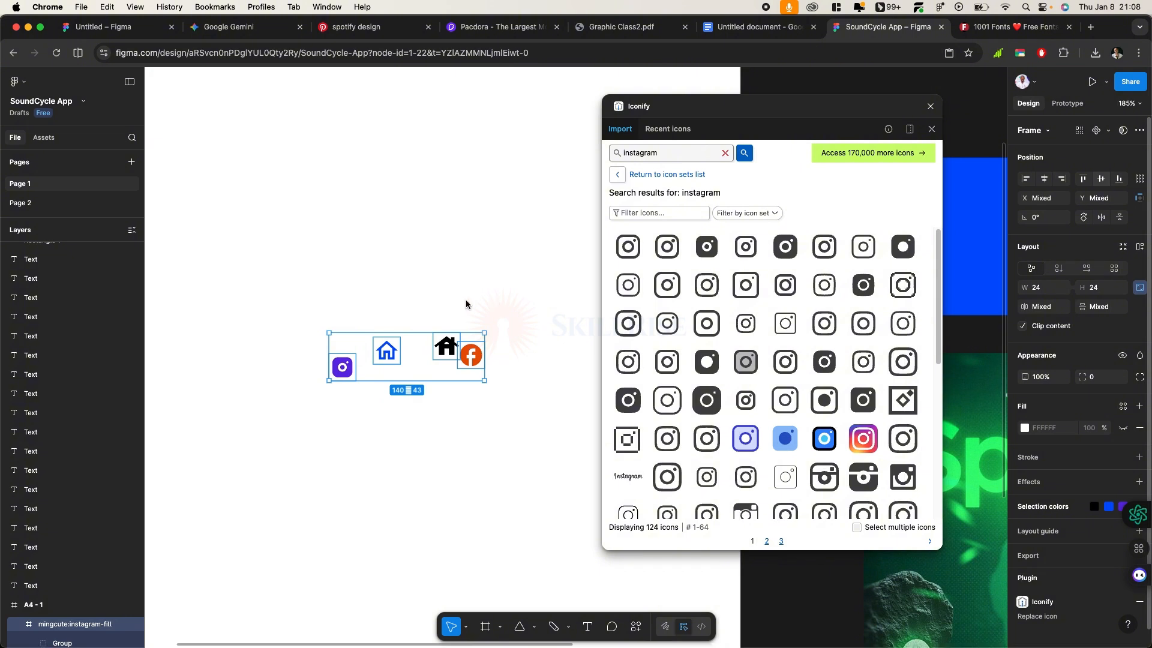
key("alt+v")
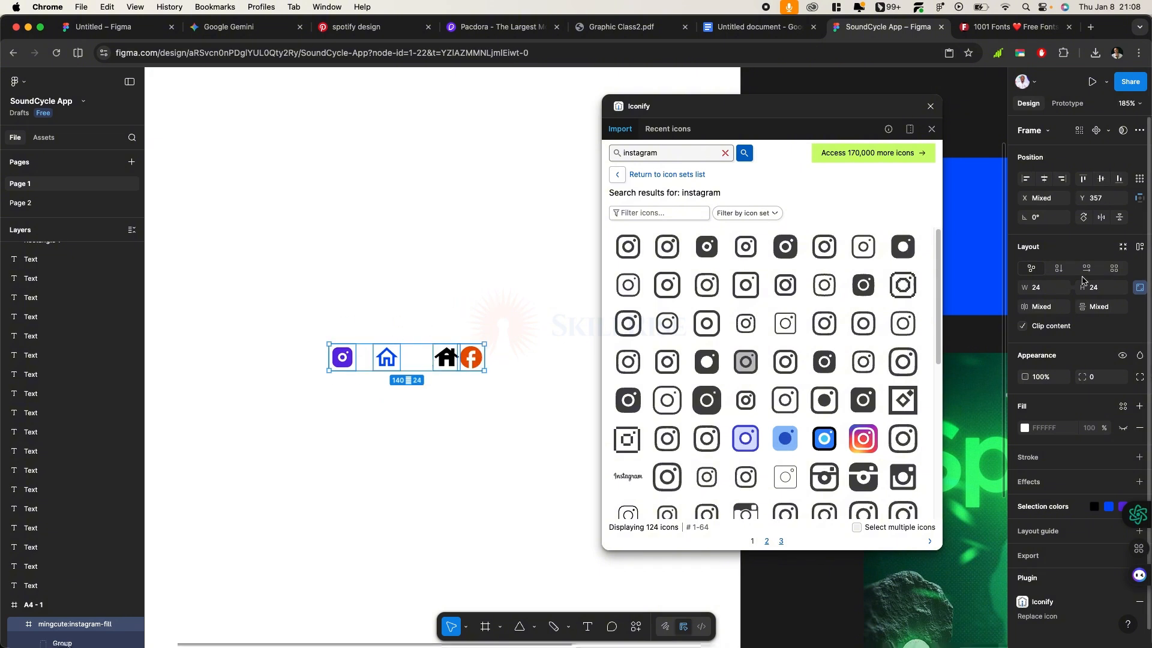
Try to set the horizontal spacing between the four selected icons to 10 and to 4
left_click(1039, 309)
type("10")
key("Return")
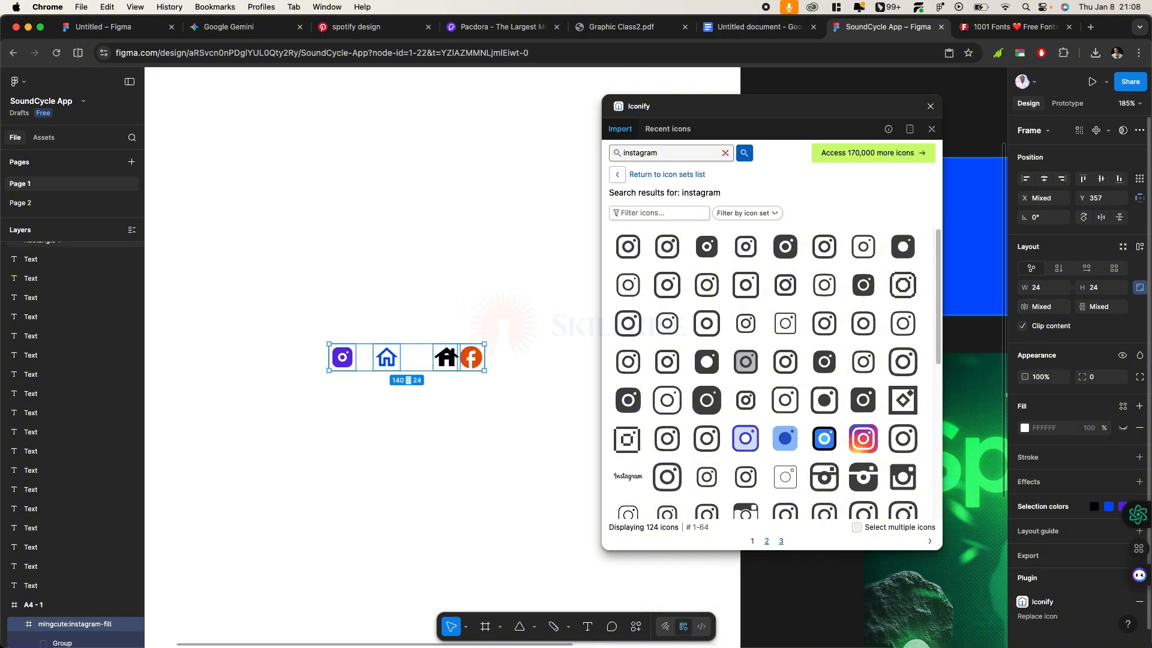
left_click(1044, 307)
type("4")
key("Return")
Move the black house icon slightly left so the four icons are evenly spaced, and close the Iconify plugin
left_click_drag(275, 303, 567, 437)
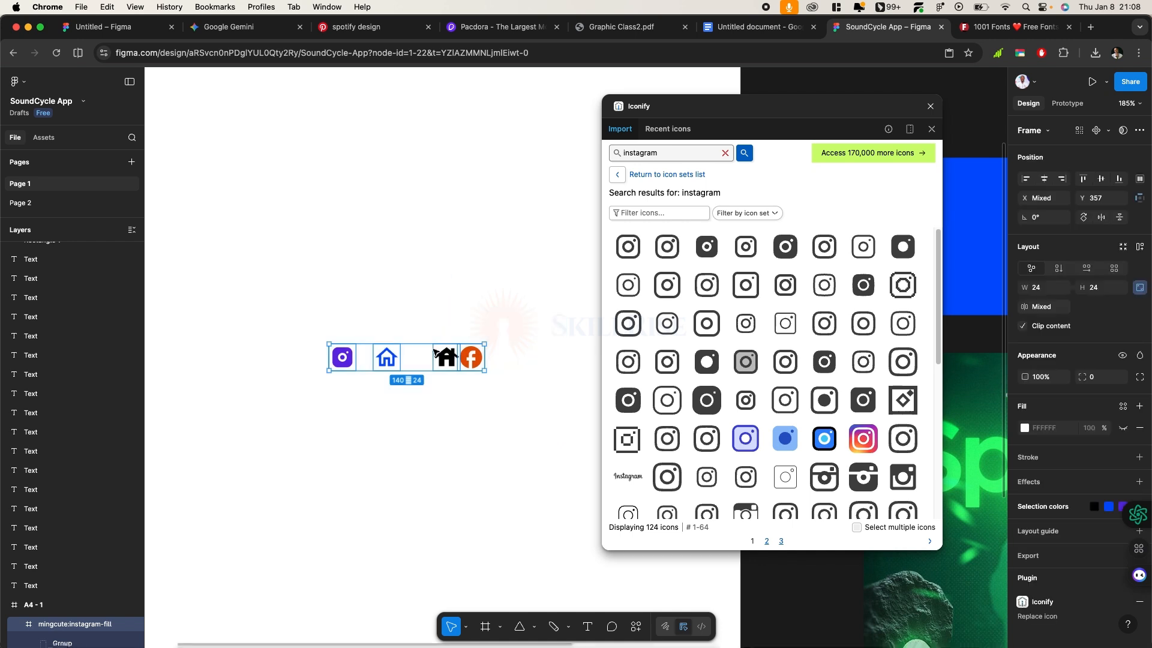
key("Escape")
left_click_drag(441, 358, 424, 359)
scroll(425, 358, "down", 3)
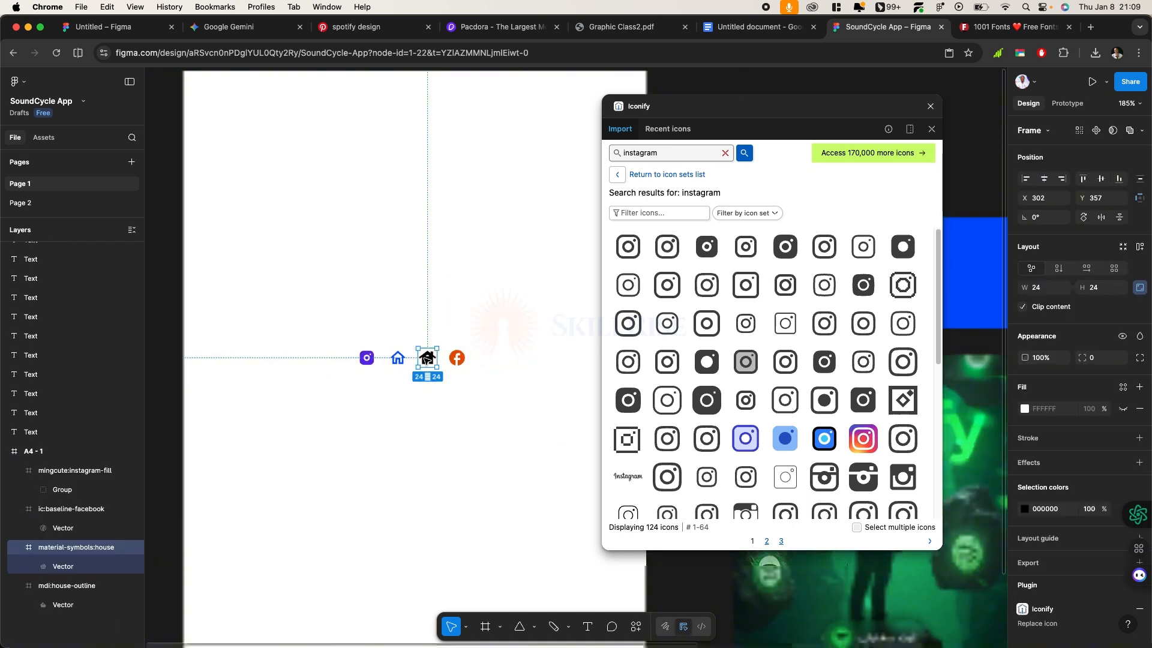
scroll(427, 359, "down", 5)
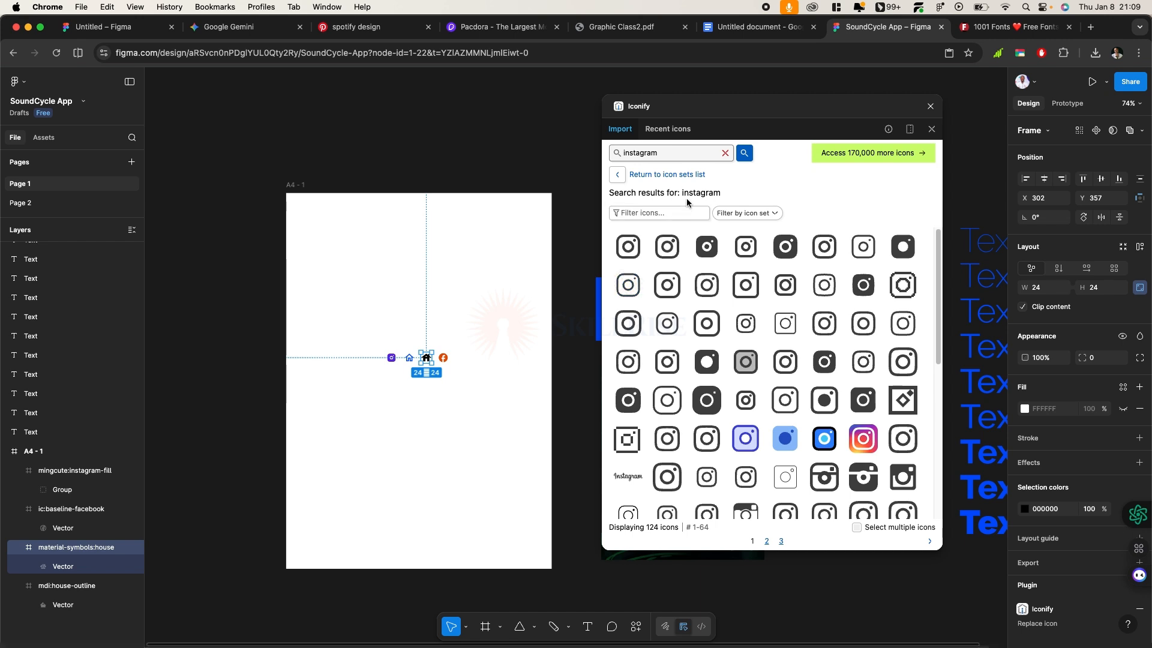
left_click(928, 107)
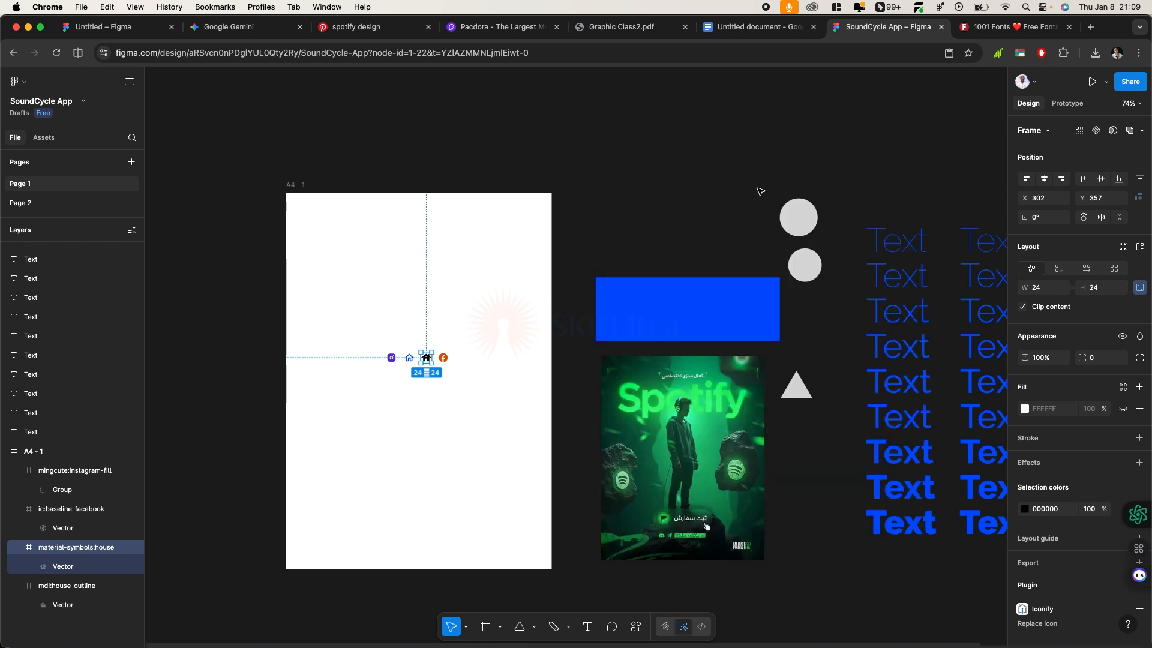
Search the plugins and widgets for "freepik" and run Storyset by Freepik
key("super+k")
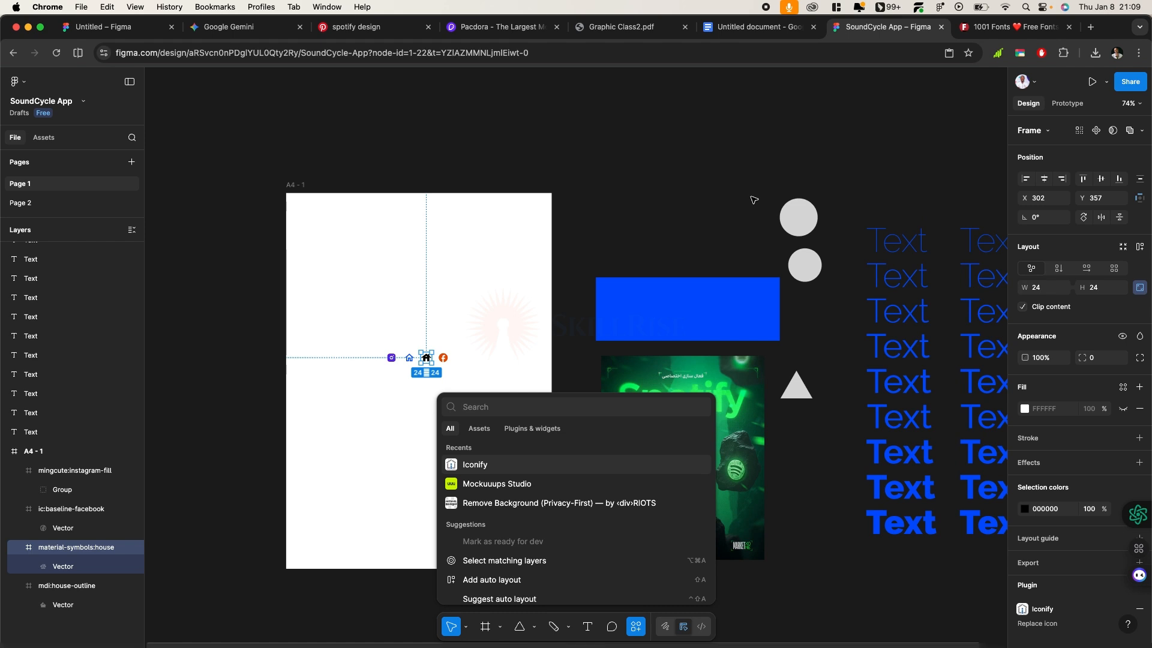
type("freepi")
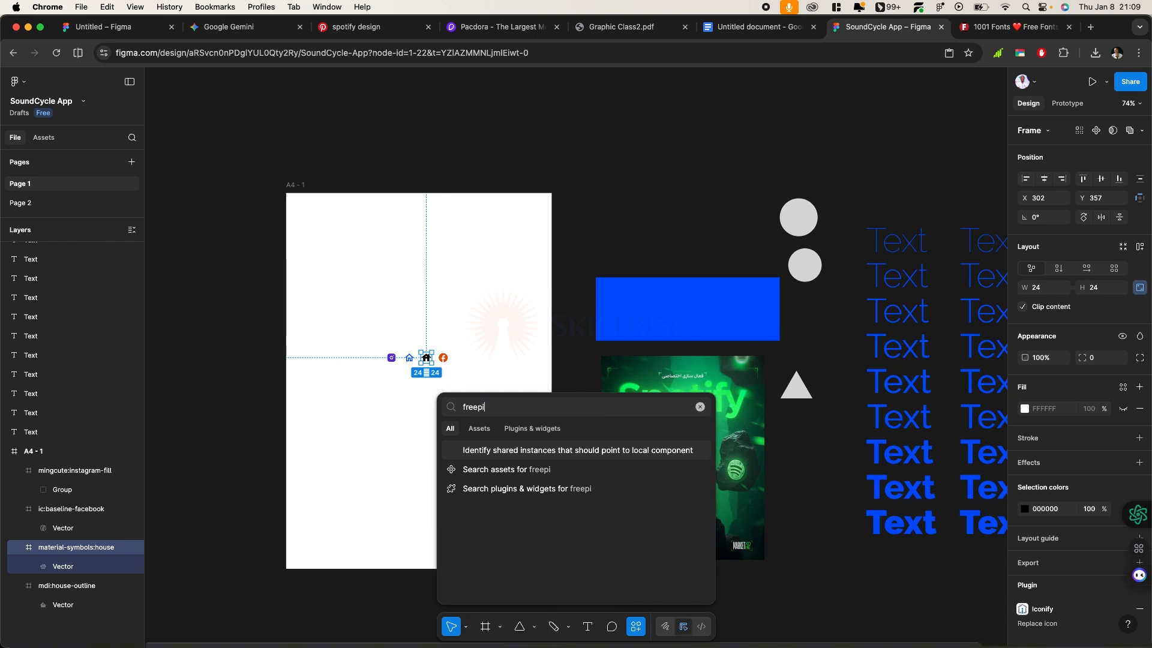
type("k")
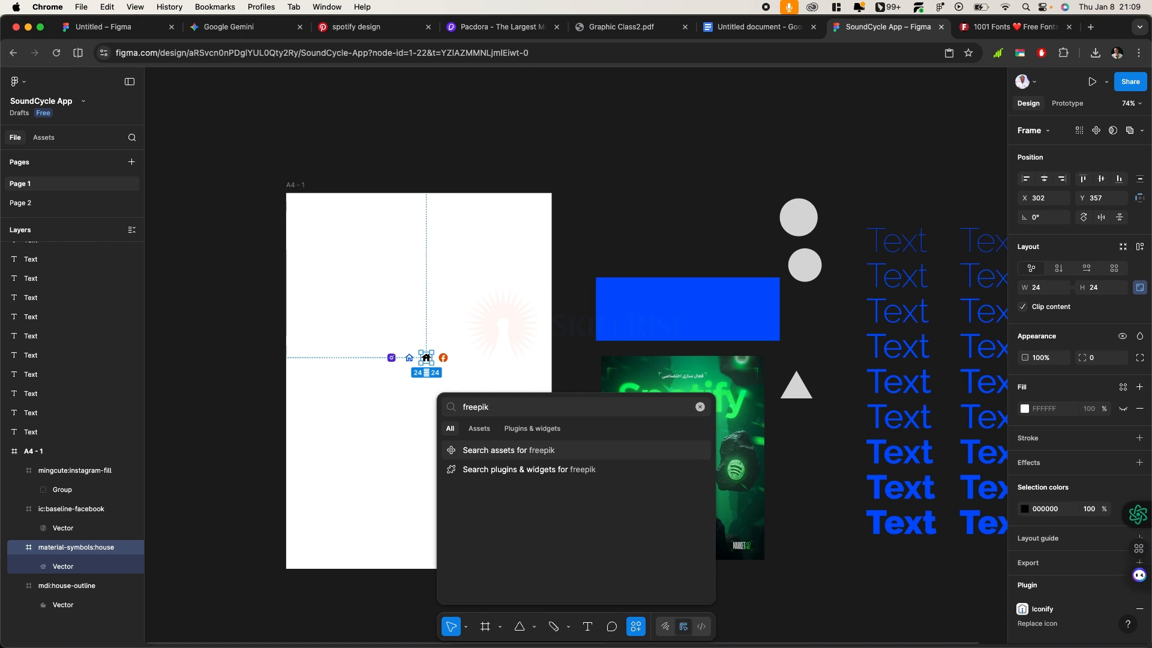
left_click(537, 428)
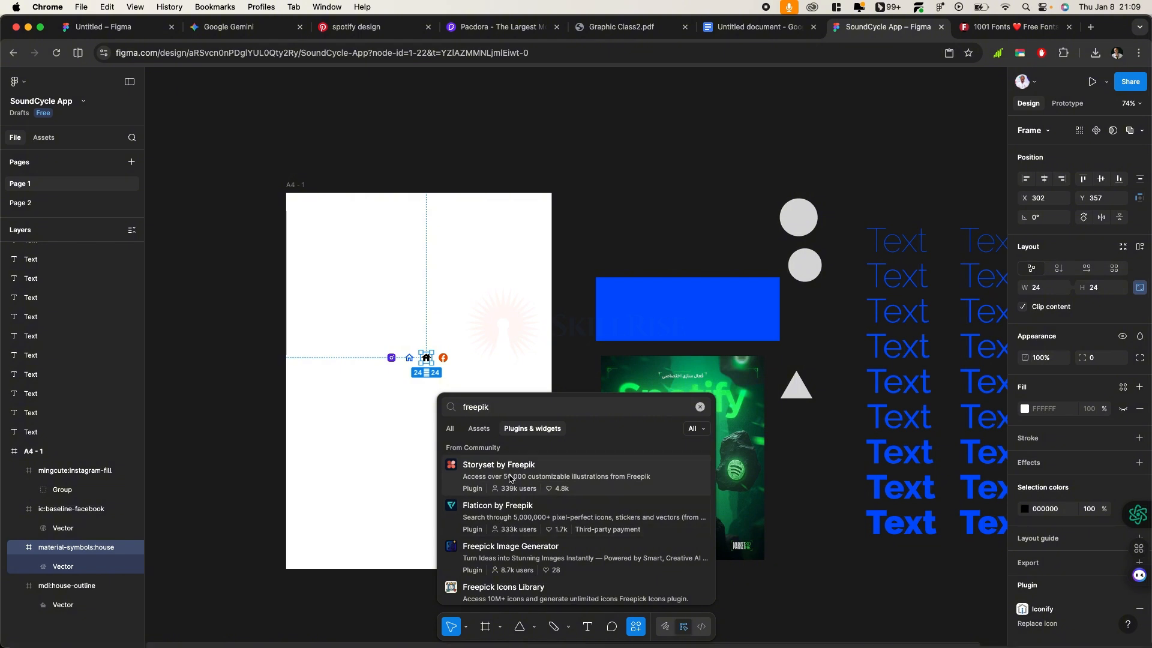
scroll(516, 477, "down", 5)
scroll(522, 476, "up", 5)
left_click(525, 472)
left_click(690, 594)
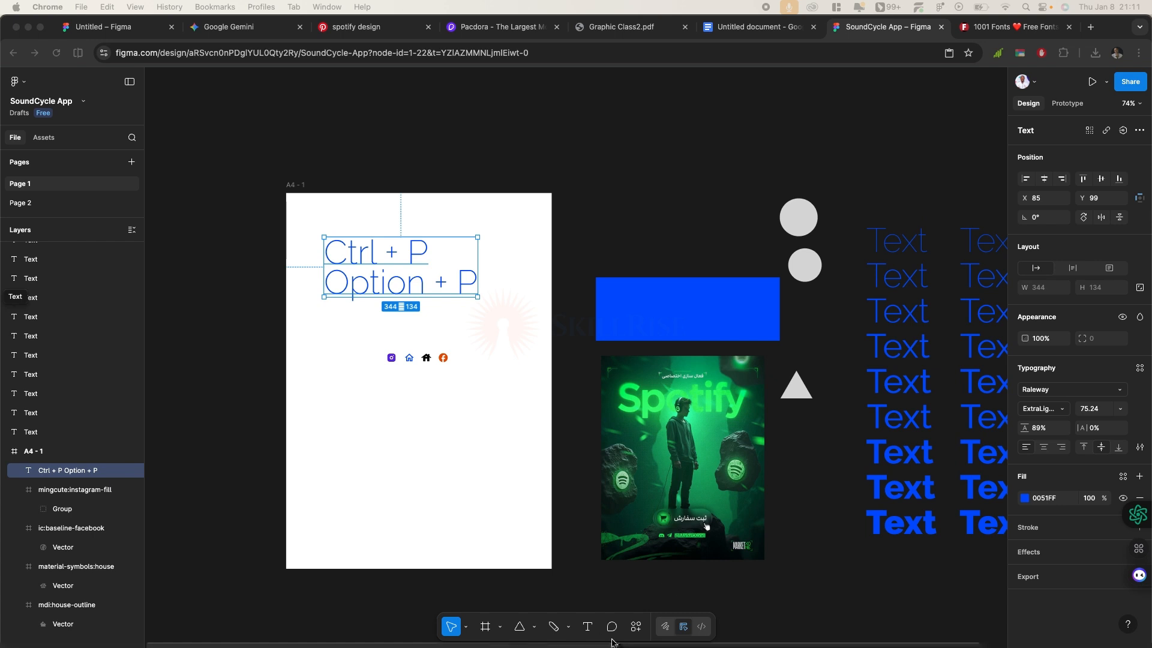
left_click(649, 632)
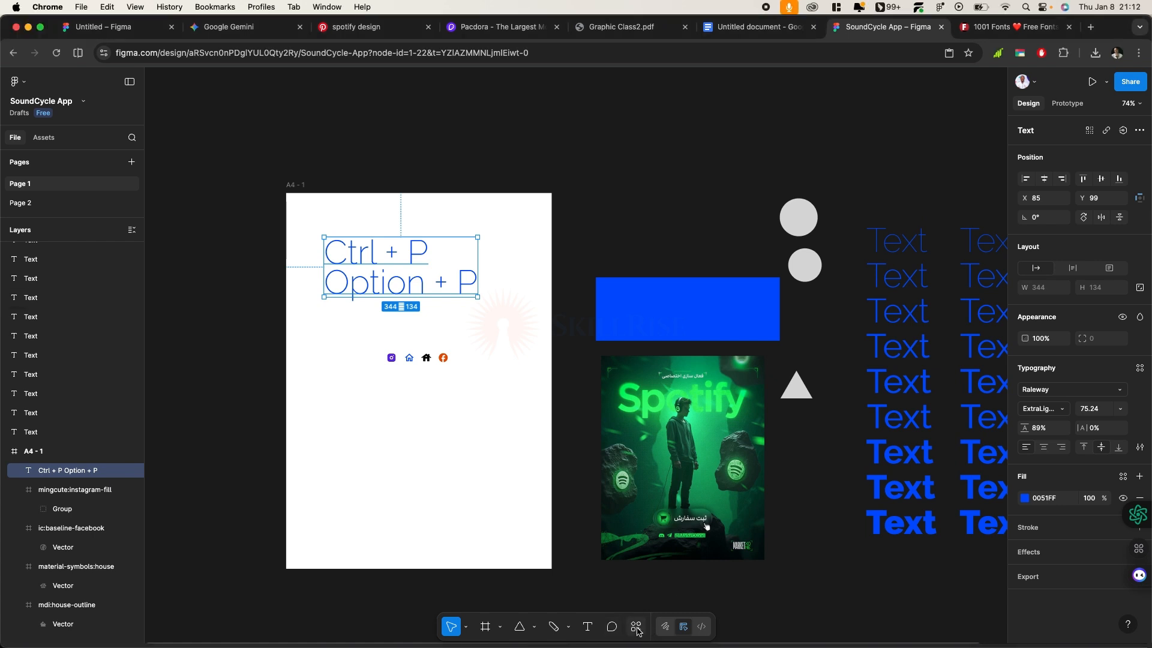
left_click(637, 630)
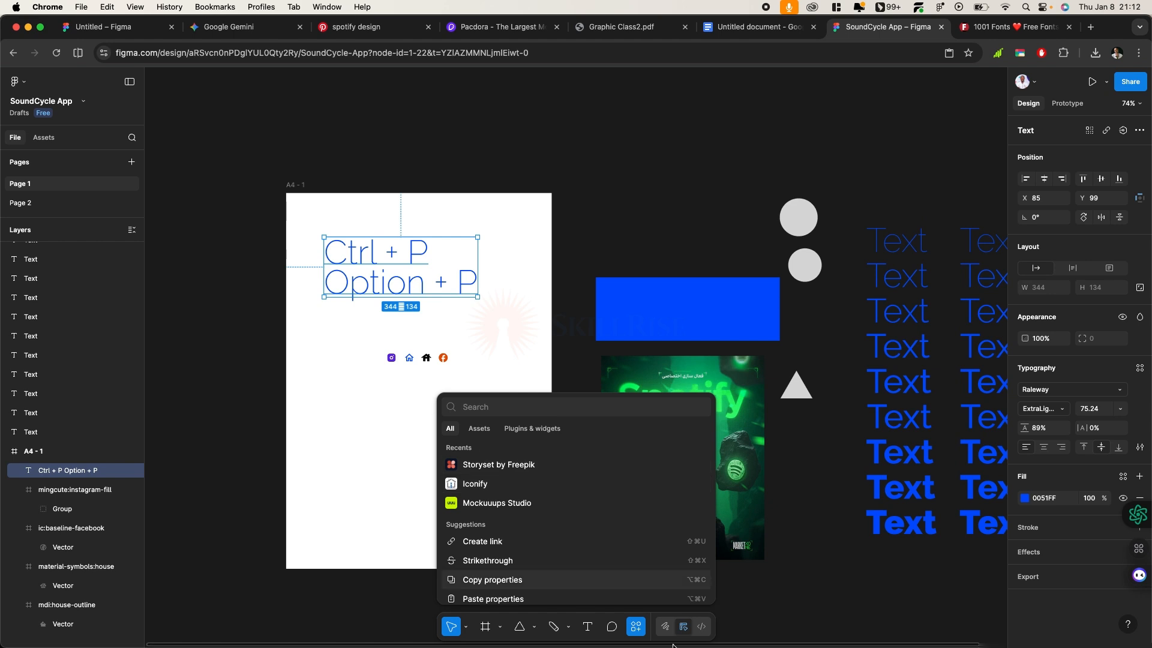
left_click(638, 630)
left_click(636, 627)
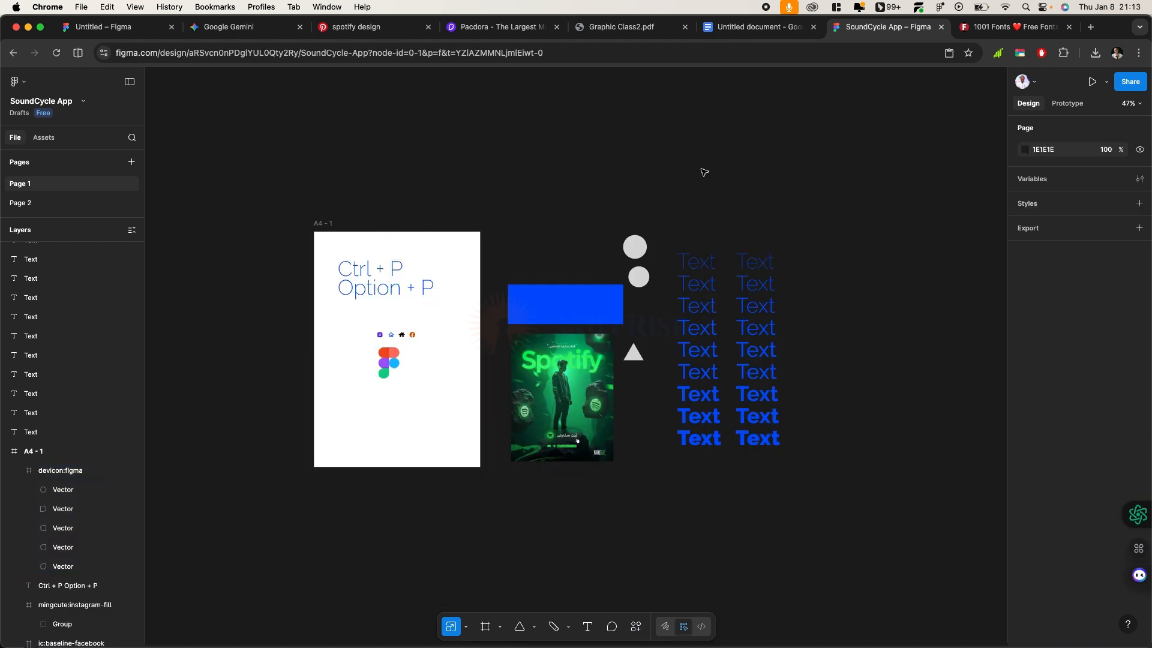
Find and run the Pexels plugin, and move its window clear of the A4 - 1 frame
key("super+k")
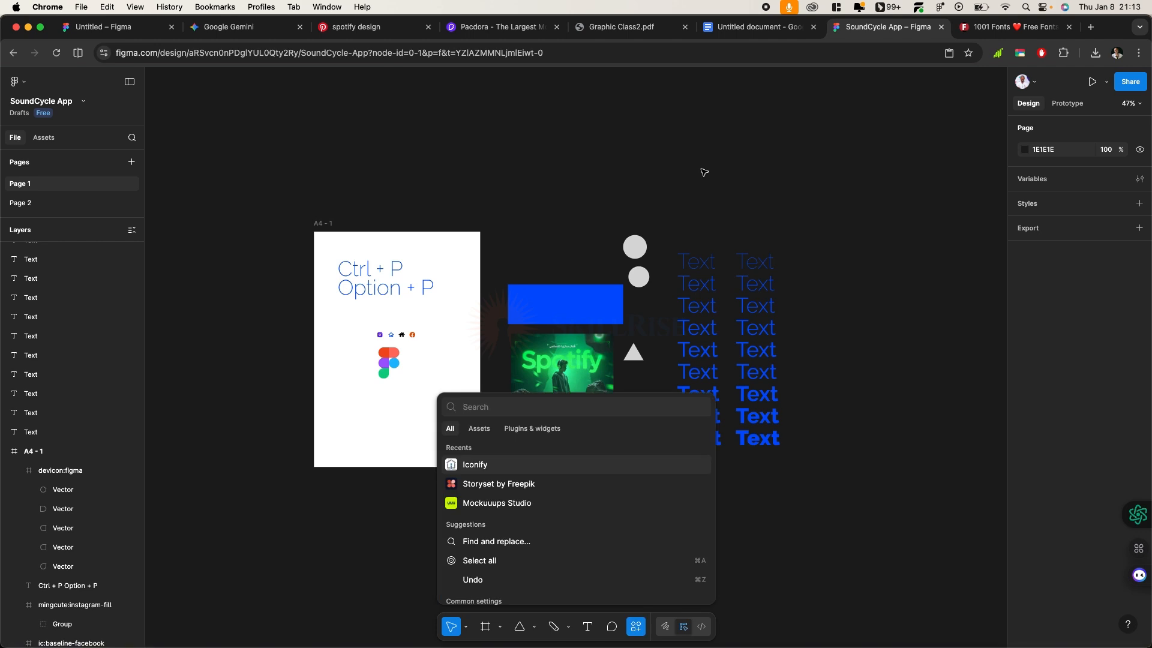
type("pixa")
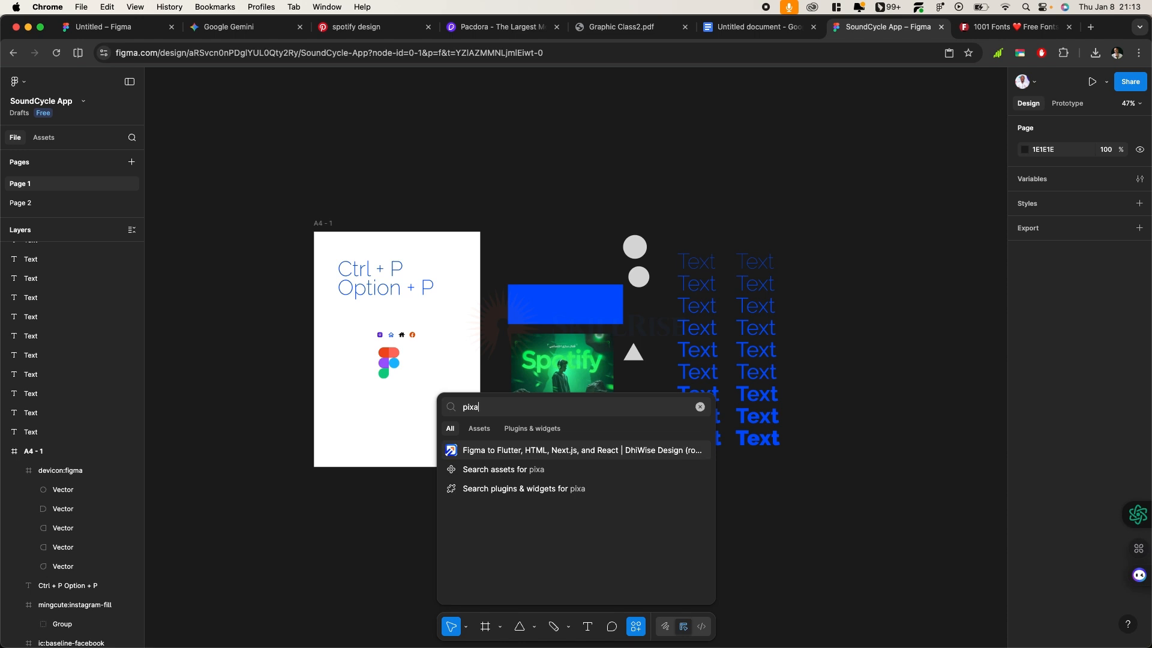
key("BackSpace")
type("els")
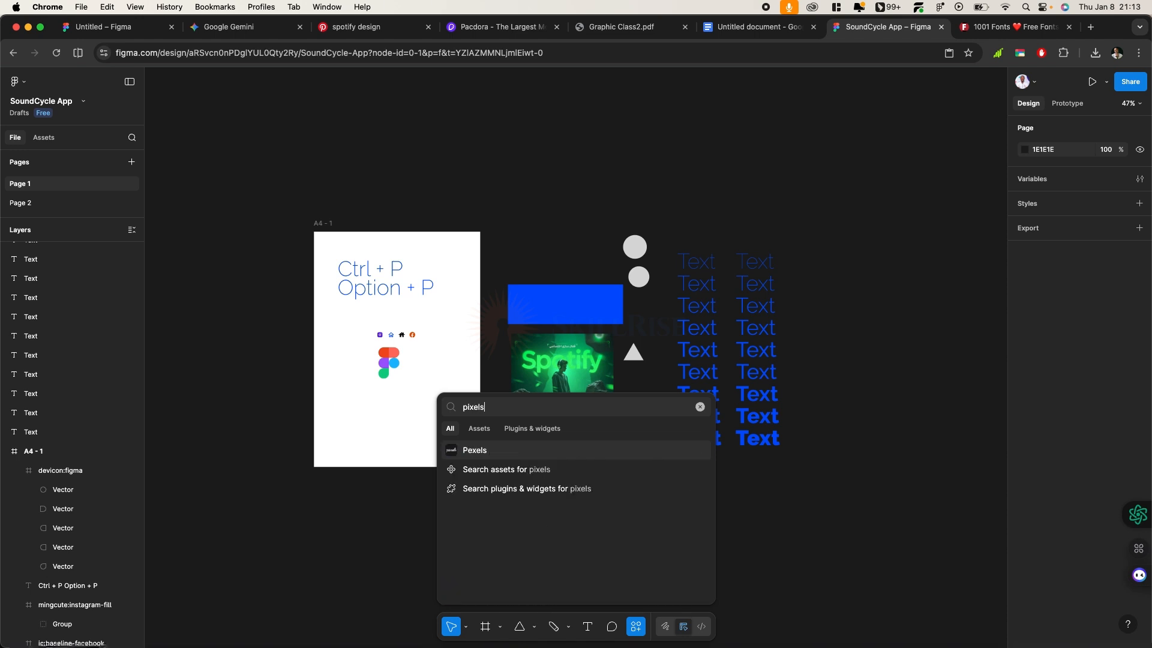
left_click(631, 449)
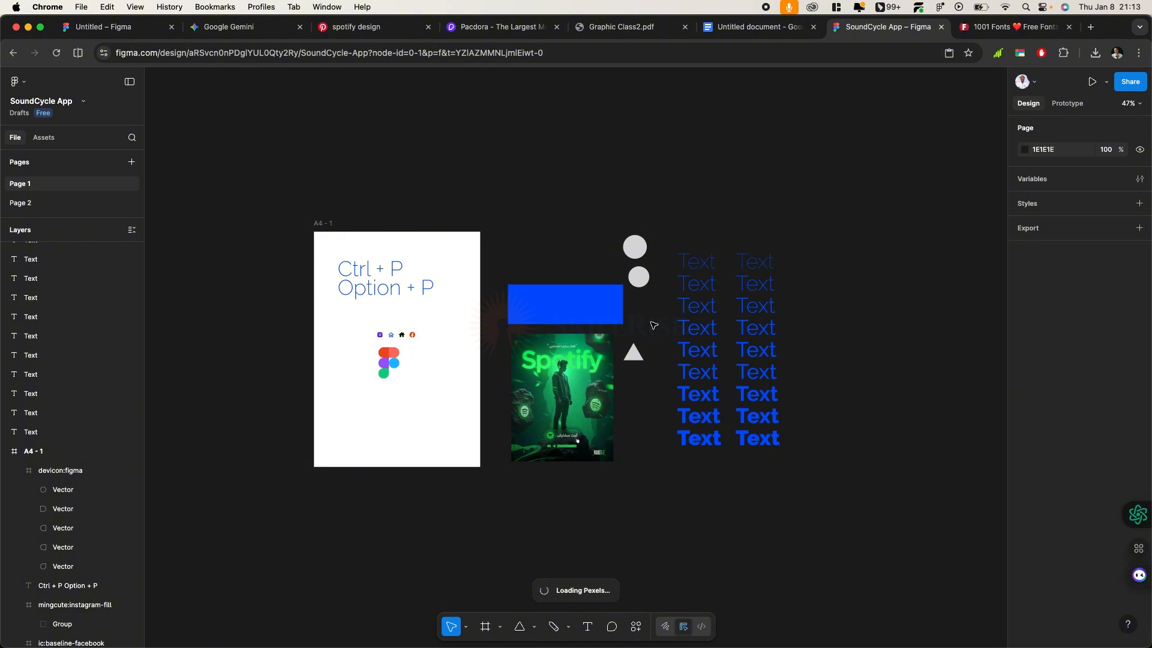
left_click_drag(572, 182, 761, 152)
Search the Pexels photos for "headset"
left_click(719, 211)
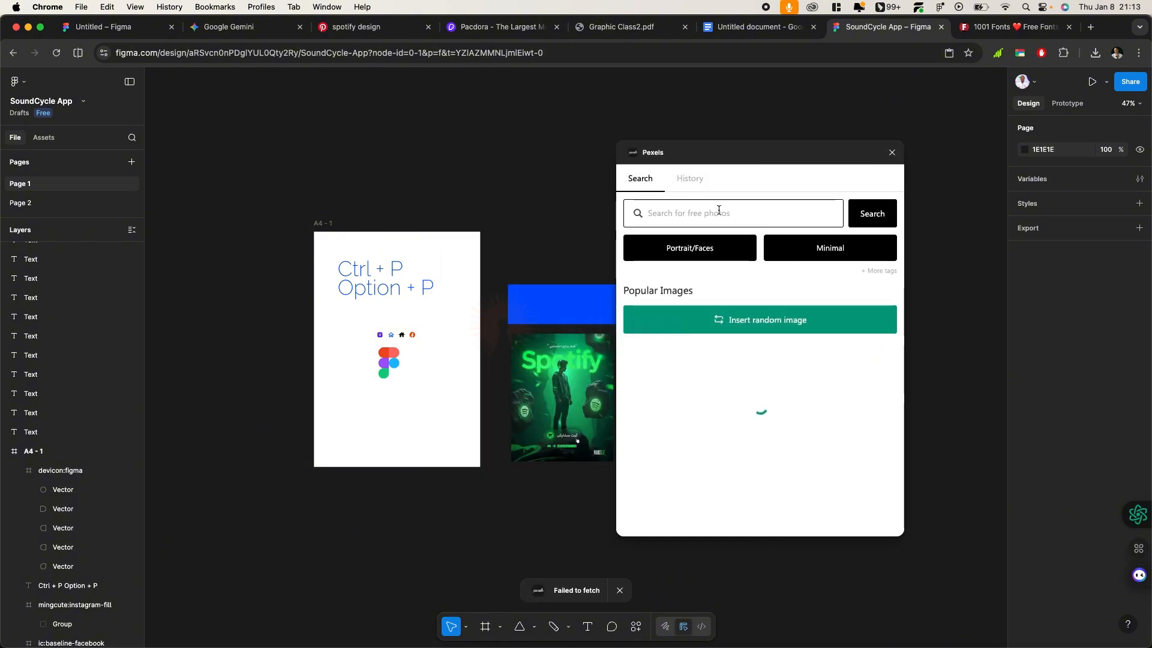
type("headset")
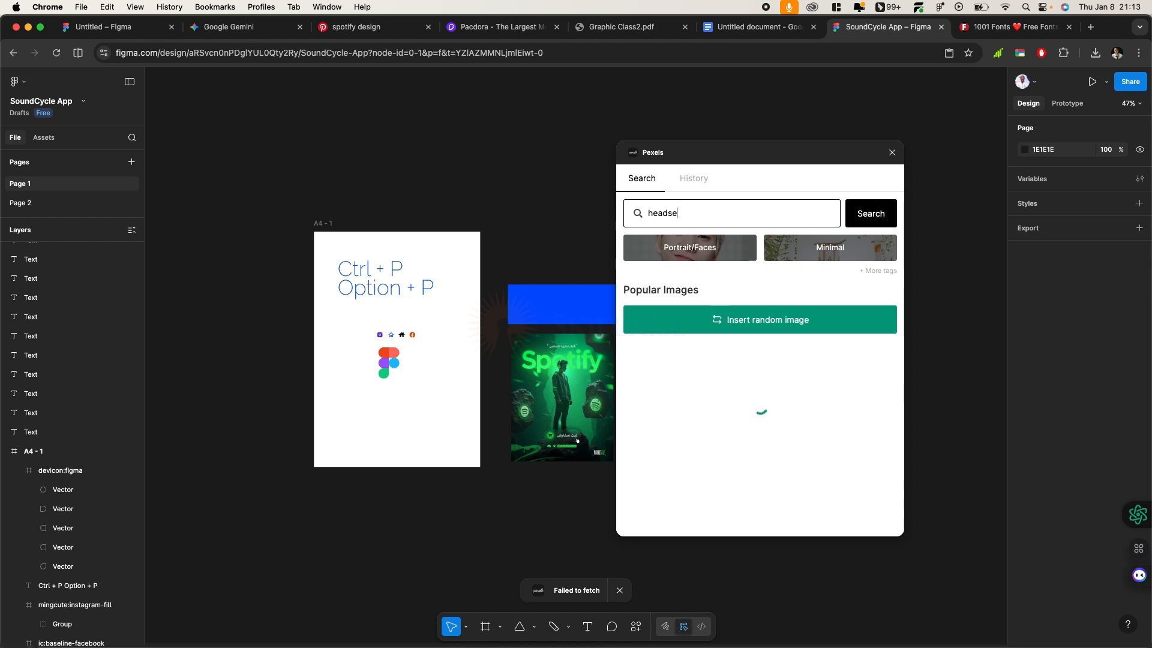
key("Return")
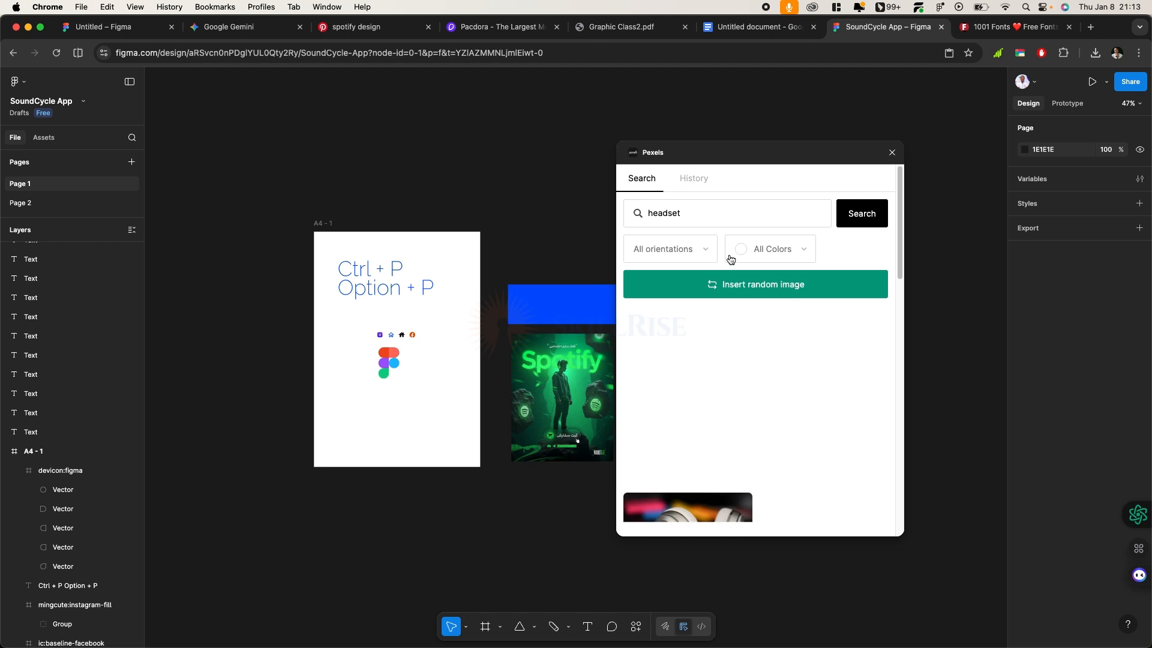
Insert the photo of the woman in a striped sweater wearing headphones, and apply it again as a second image fill
scroll(754, 414, "down", 5)
scroll(754, 408, "up", 5)
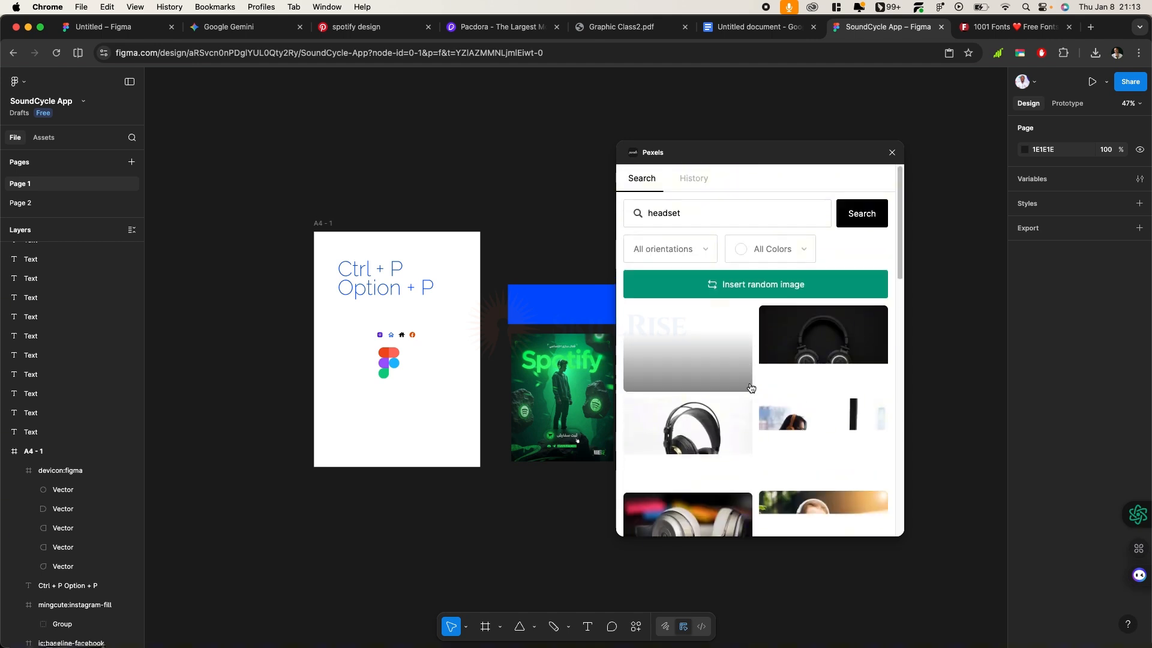
scroll(751, 387, "down", 3)
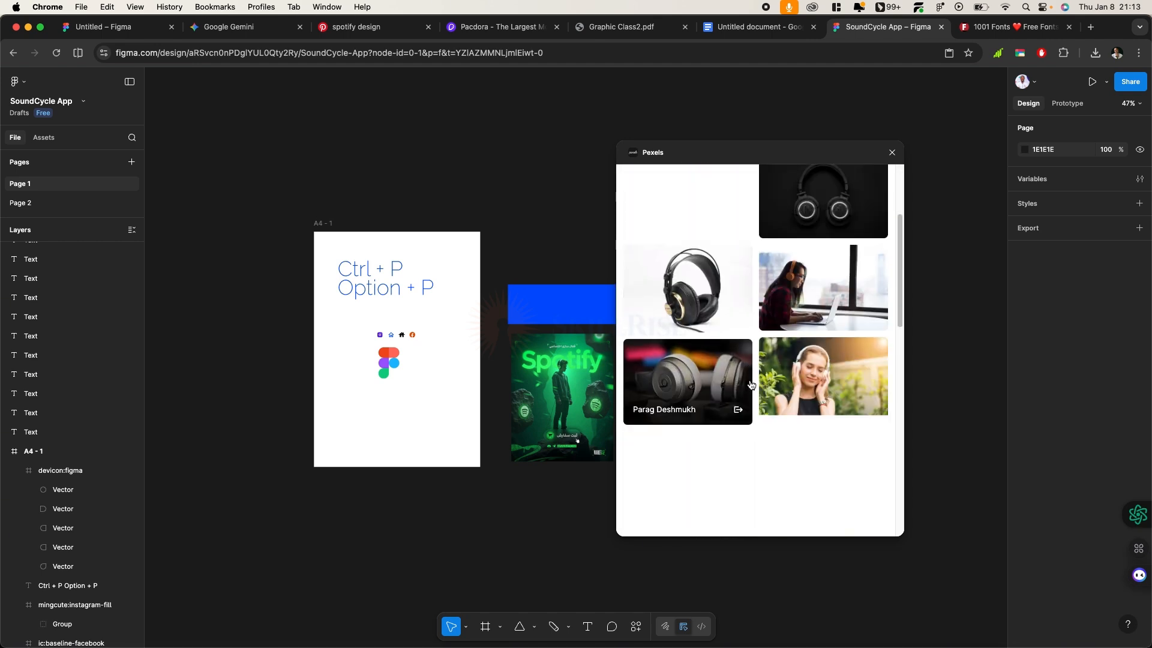
scroll(794, 452, "down", 5)
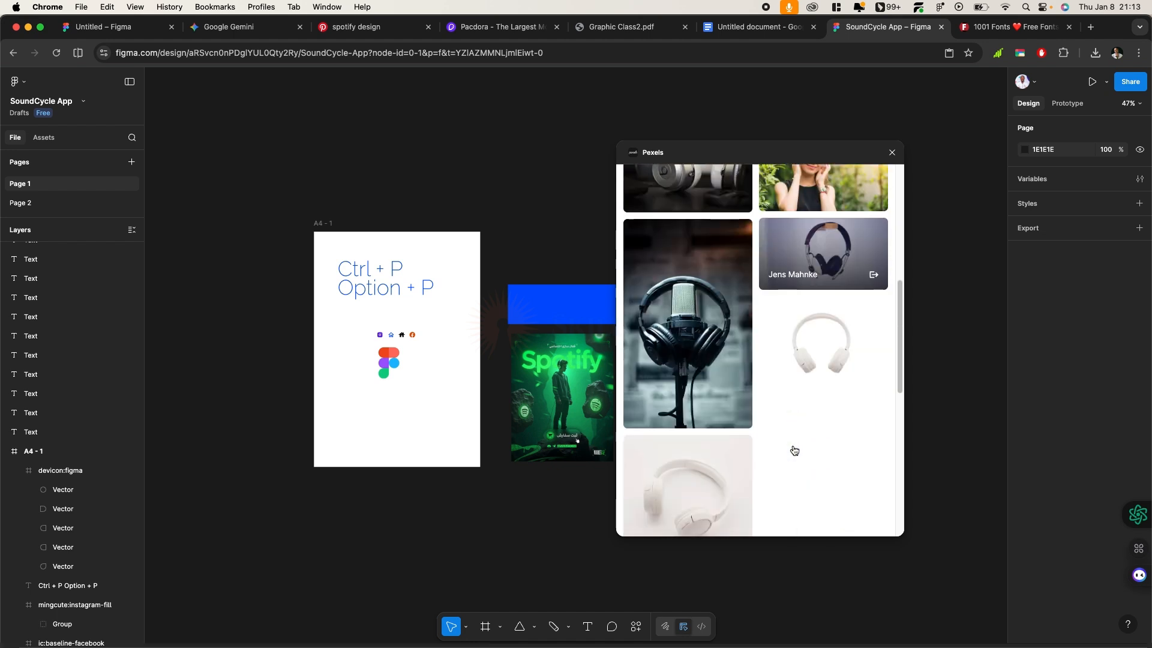
scroll(769, 445, "down", 4)
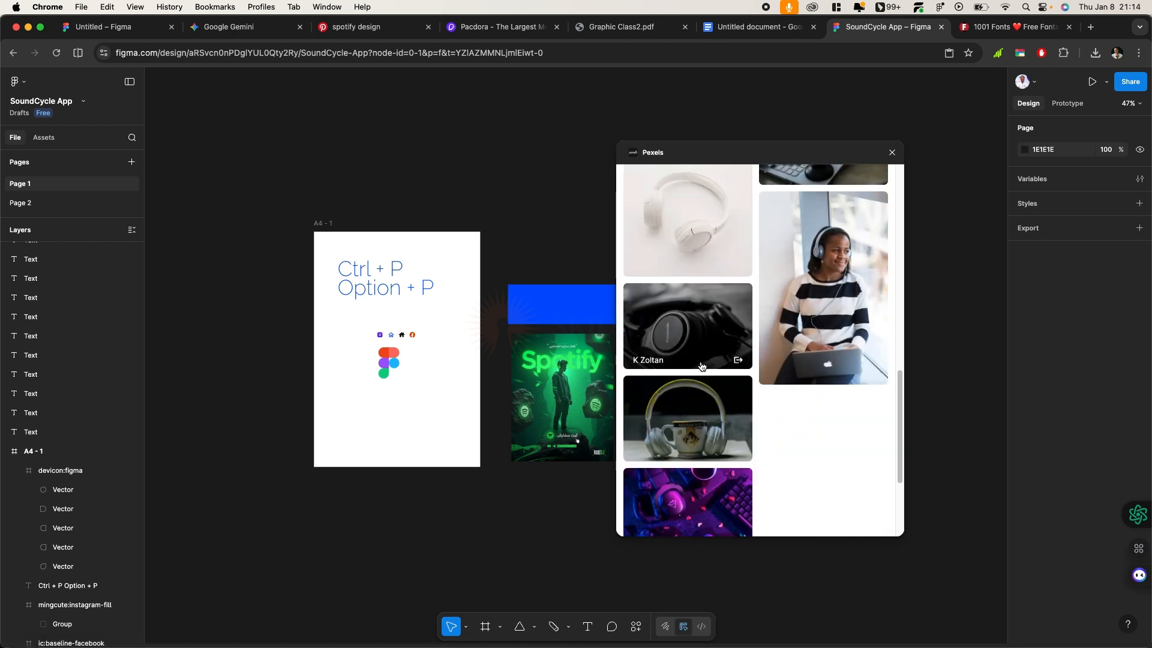
scroll(769, 348, "down", 10)
scroll(756, 355, "down", 10)
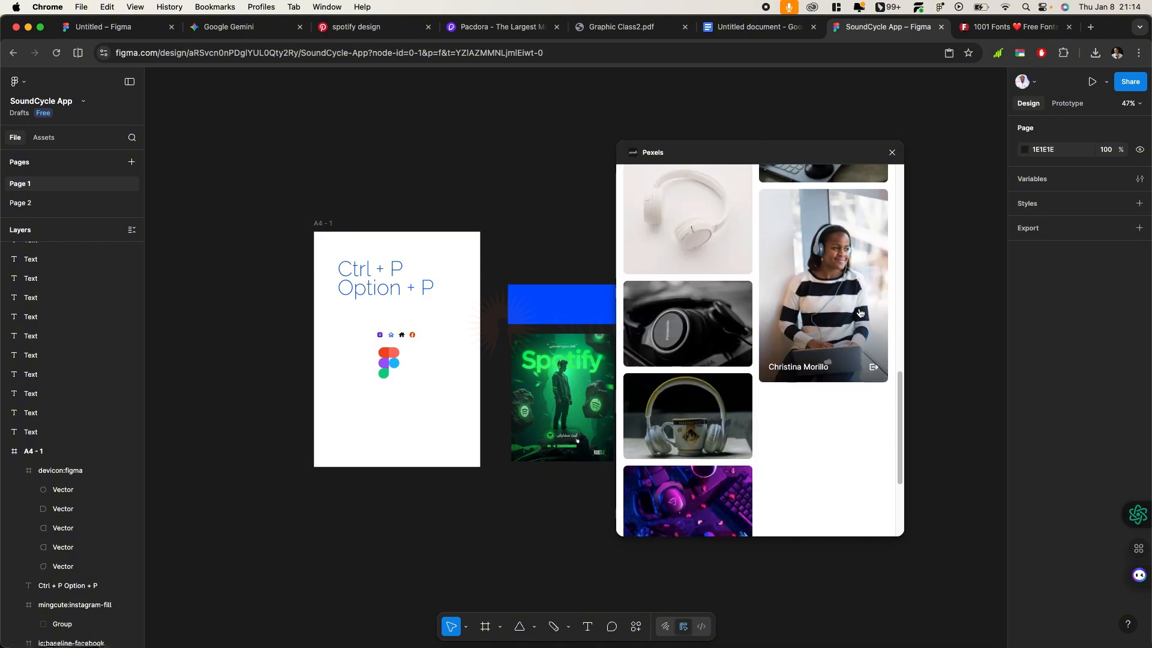
left_click(850, 294)
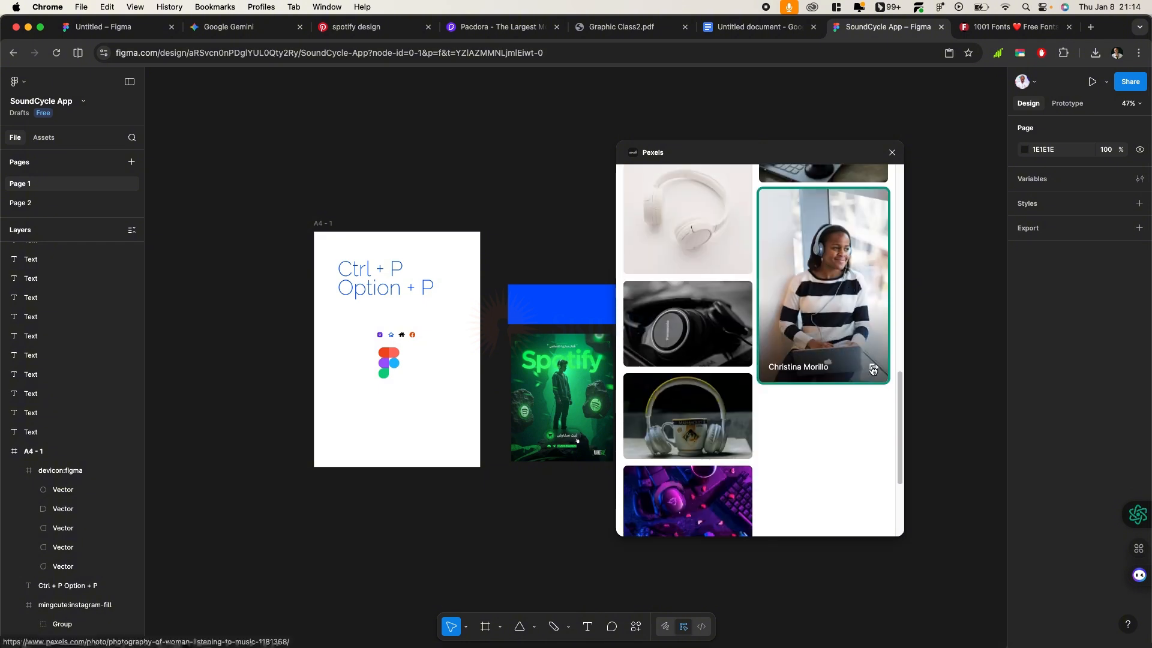
left_click(874, 367)
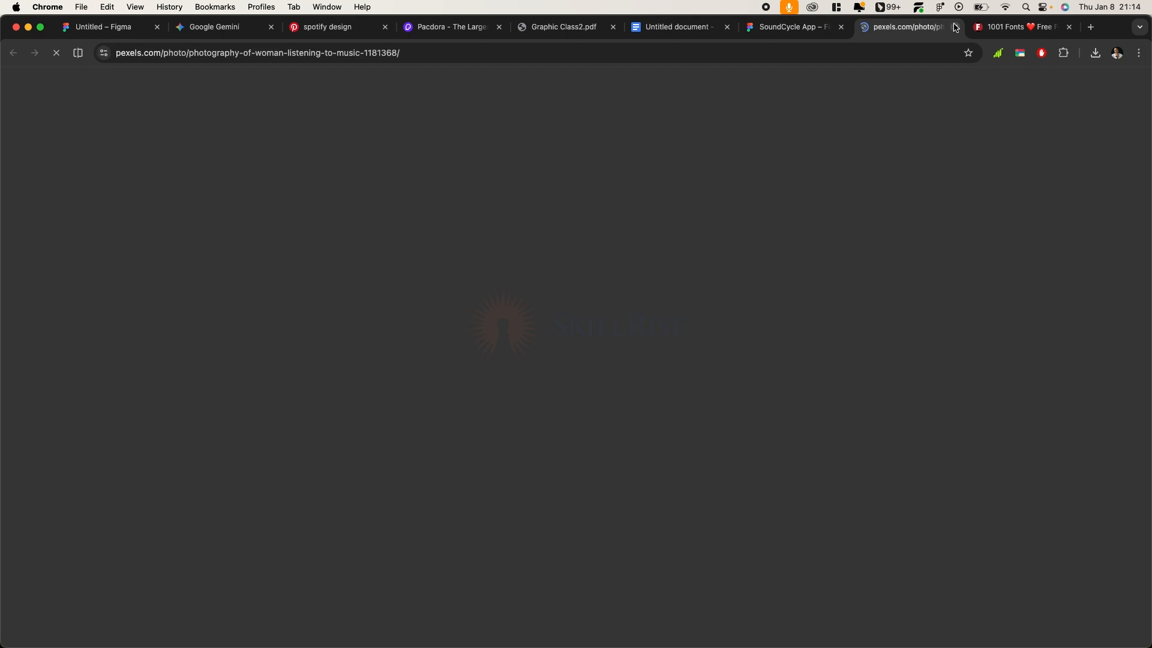
left_click(955, 26)
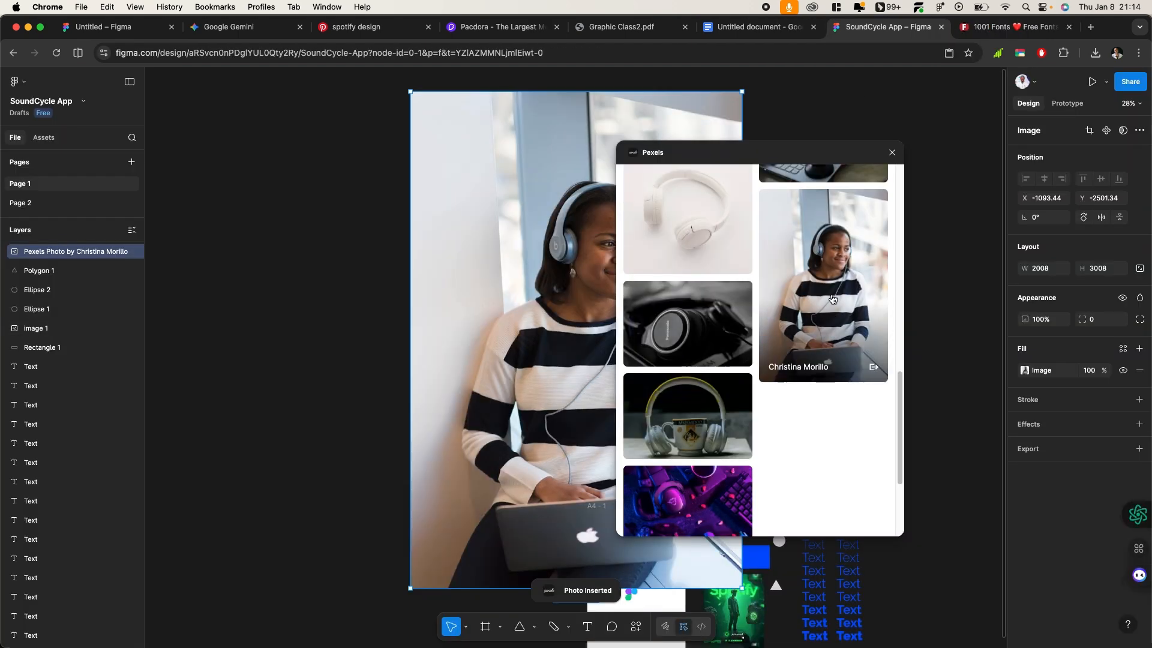
left_click(795, 365)
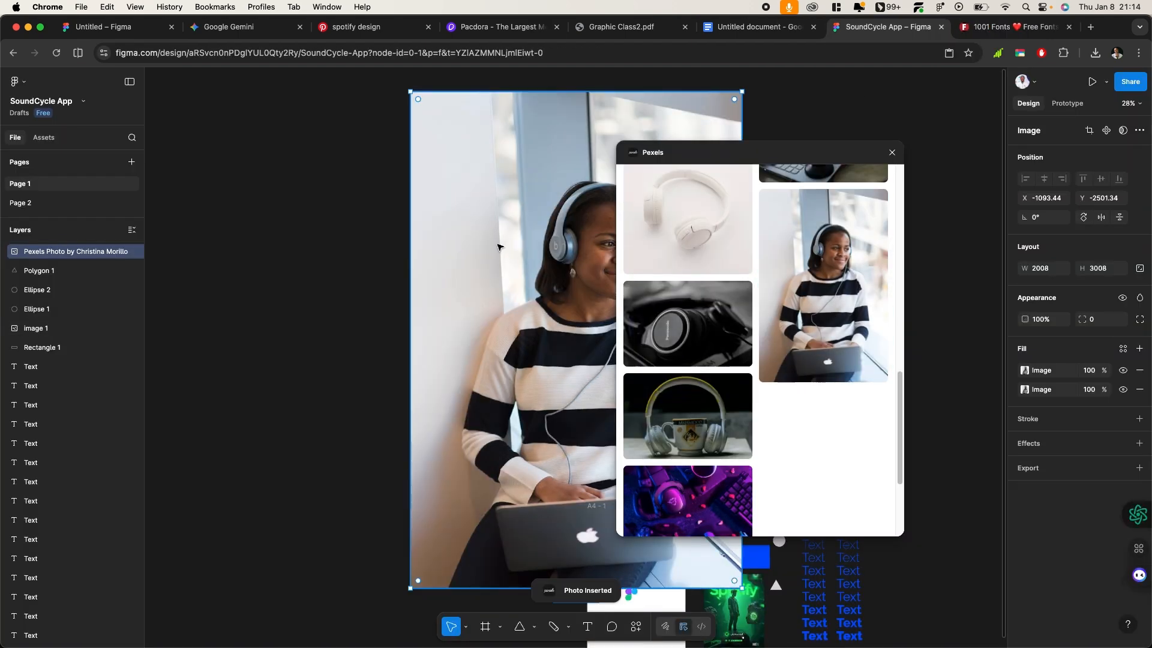
Scale the inserted photo down to about 397 × 594 and place it beside the A4 - 1 frame, on its left
scroll(497, 247, "down", 5)
left_click_drag(530, 233, 392, 246)
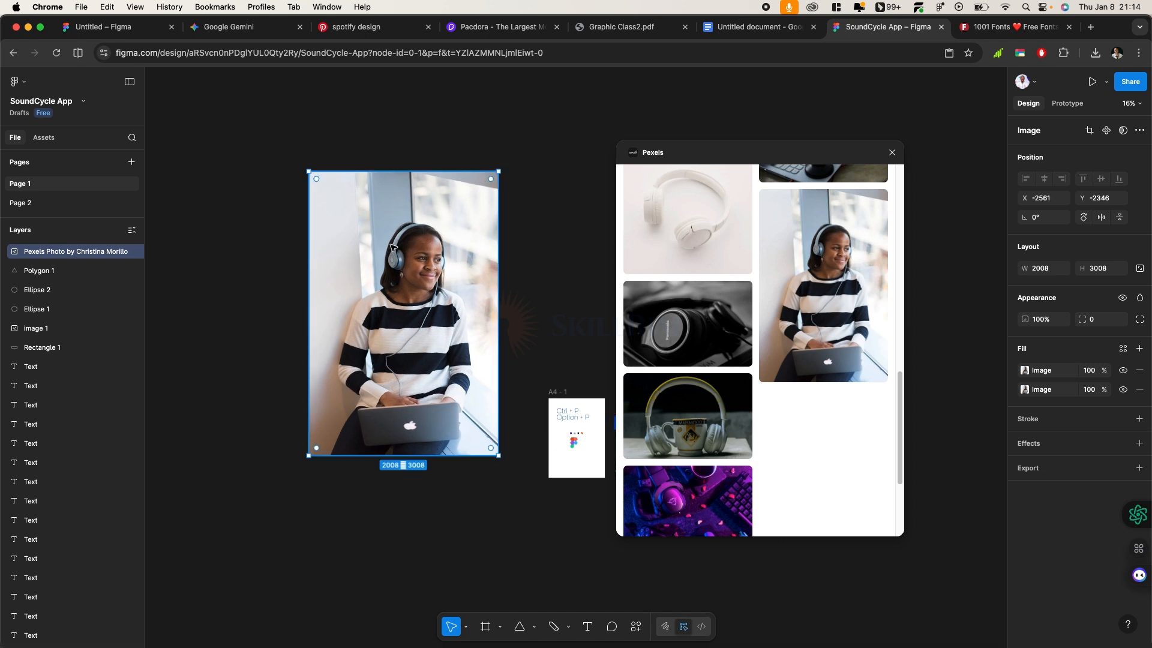
key("k")
left_click_drag(404, 172, 519, 423)
scroll(560, 422, "up", 5)
scroll(560, 422, "up", 5)
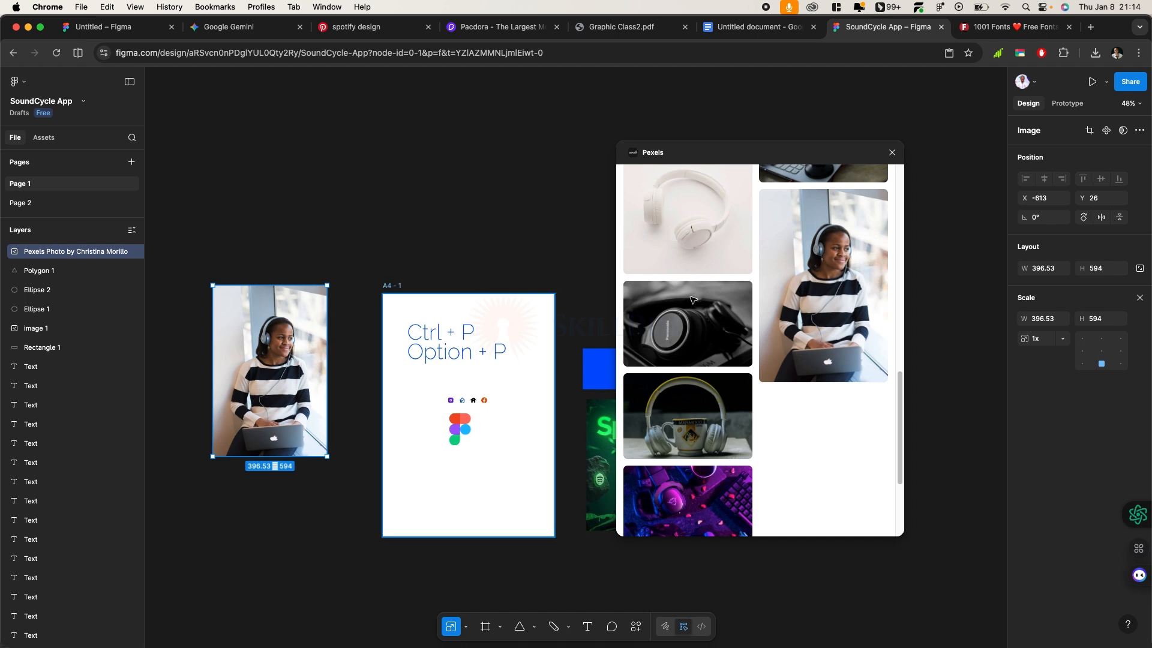
scroll(712, 318, "up", 10)
scroll(712, 318, "up", 4)
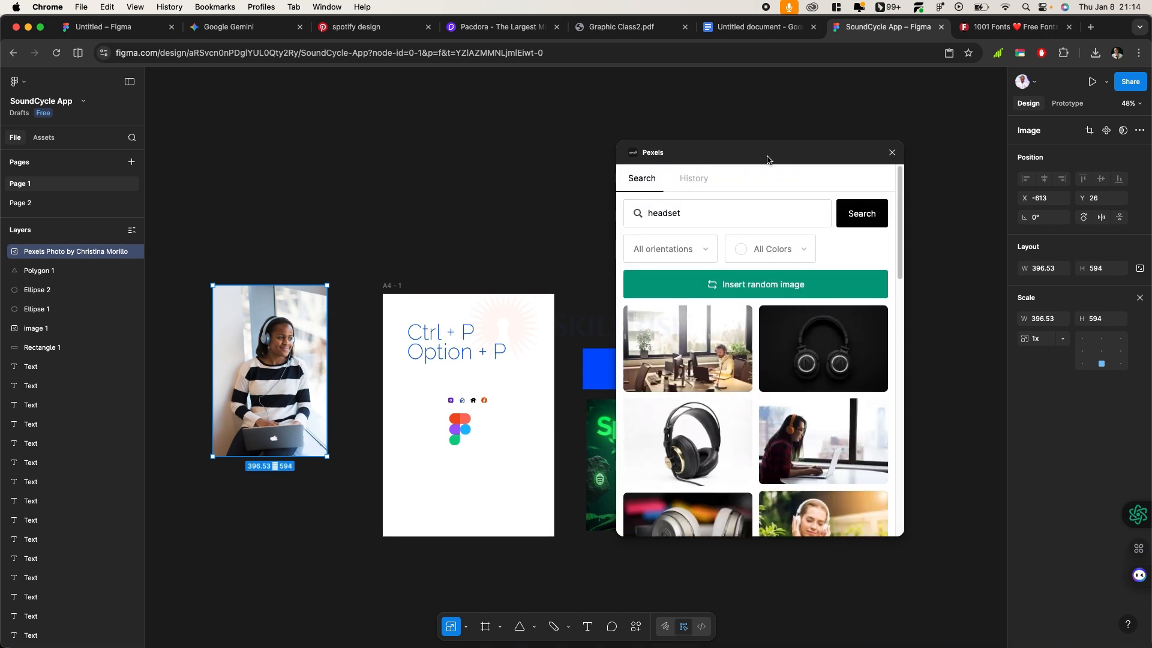
left_click(816, 351)
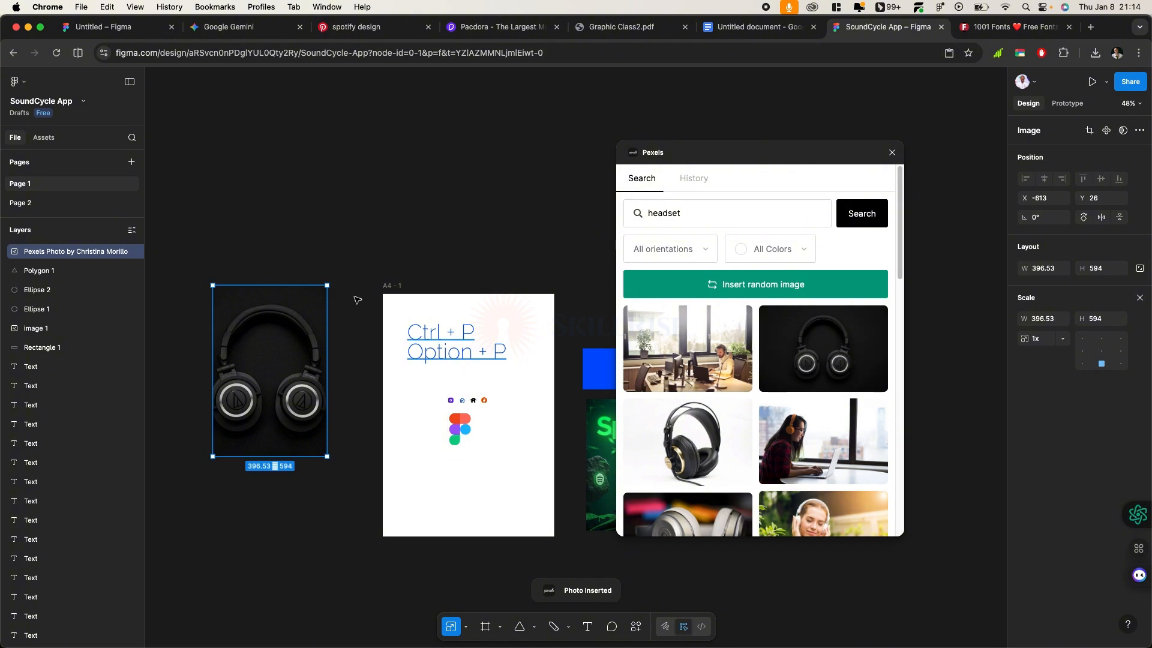
left_click(400, 239)
key("super+z")
Insert the black headphones photo as a separate image scaled to about 390 × 260 below the striped-sweater photo, and close Pexels
left_click(421, 231)
left_click(822, 348)
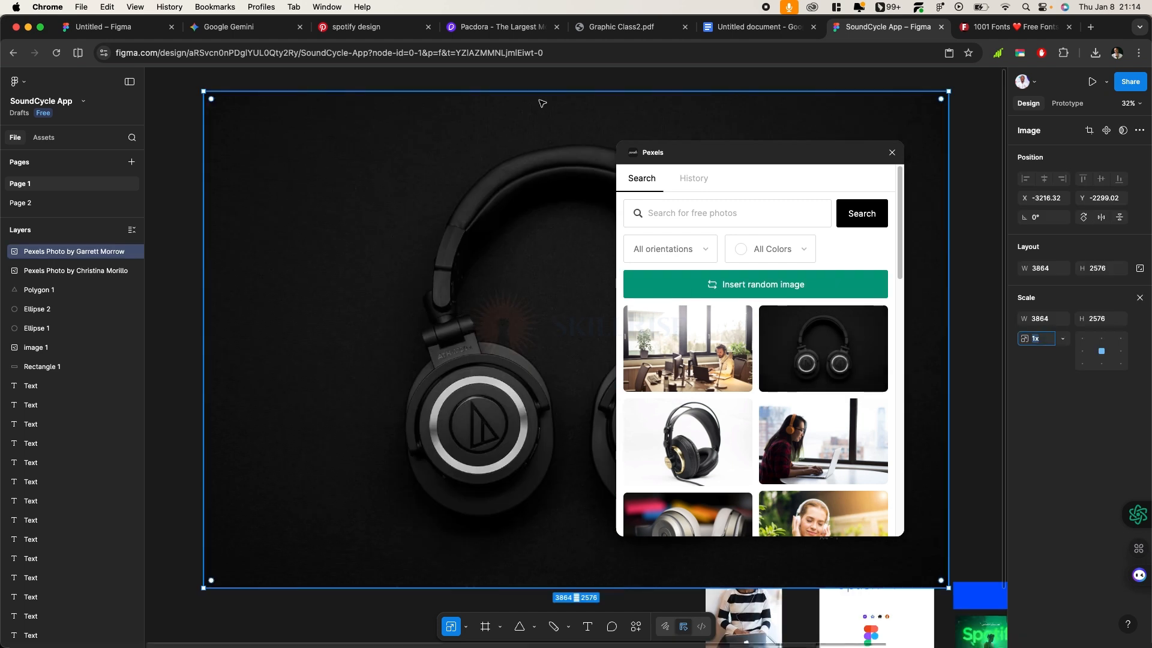
left_click_drag(652, 299, 313, 511)
scroll(359, 489, "down", 4)
left_click_drag(273, 305, 511, 424)
left_click_drag(516, 344, 274, 234)
left_click_drag(213, 319, 442, 366)
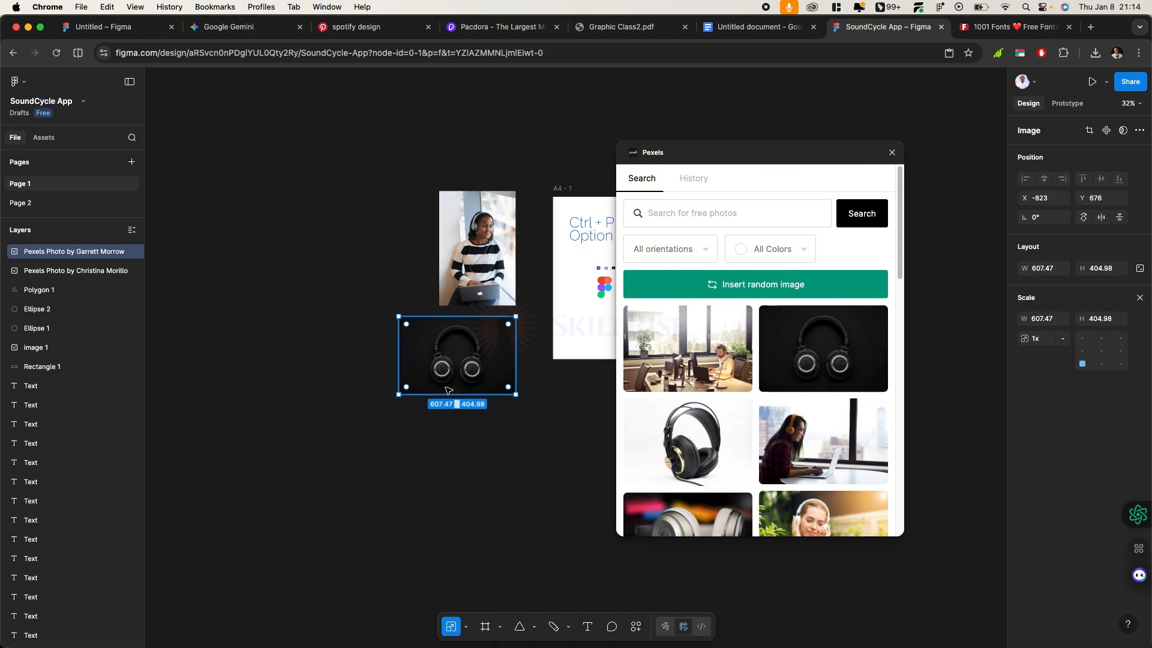
left_click_drag(447, 390, 490, 352)
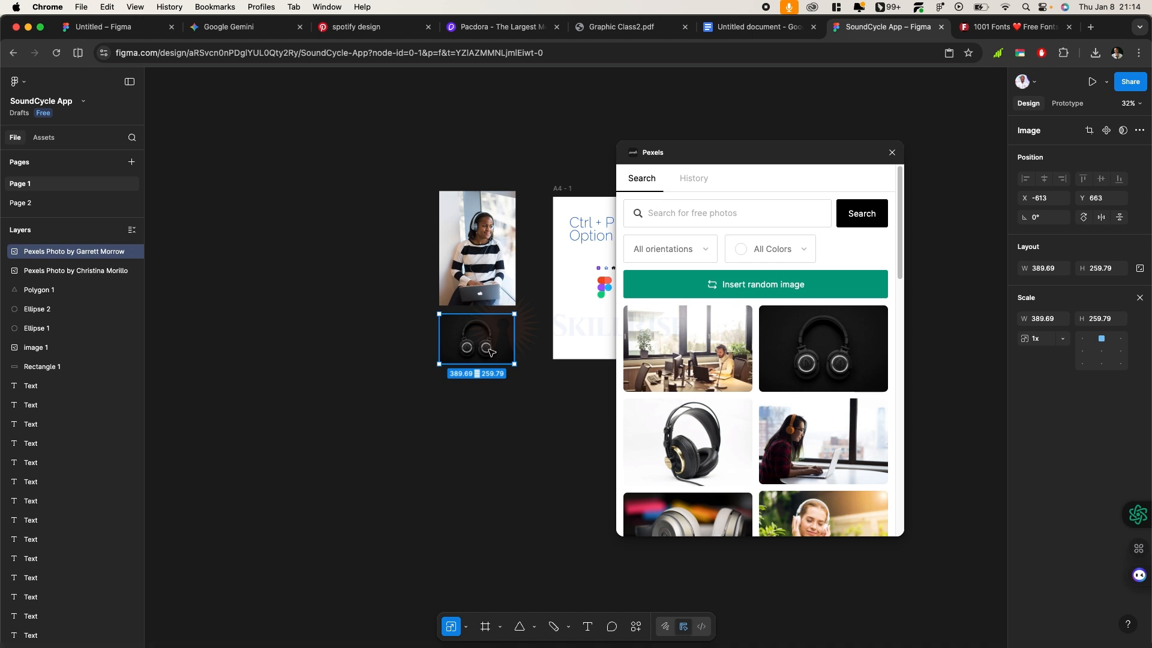
scroll(521, 343, "right", 3)
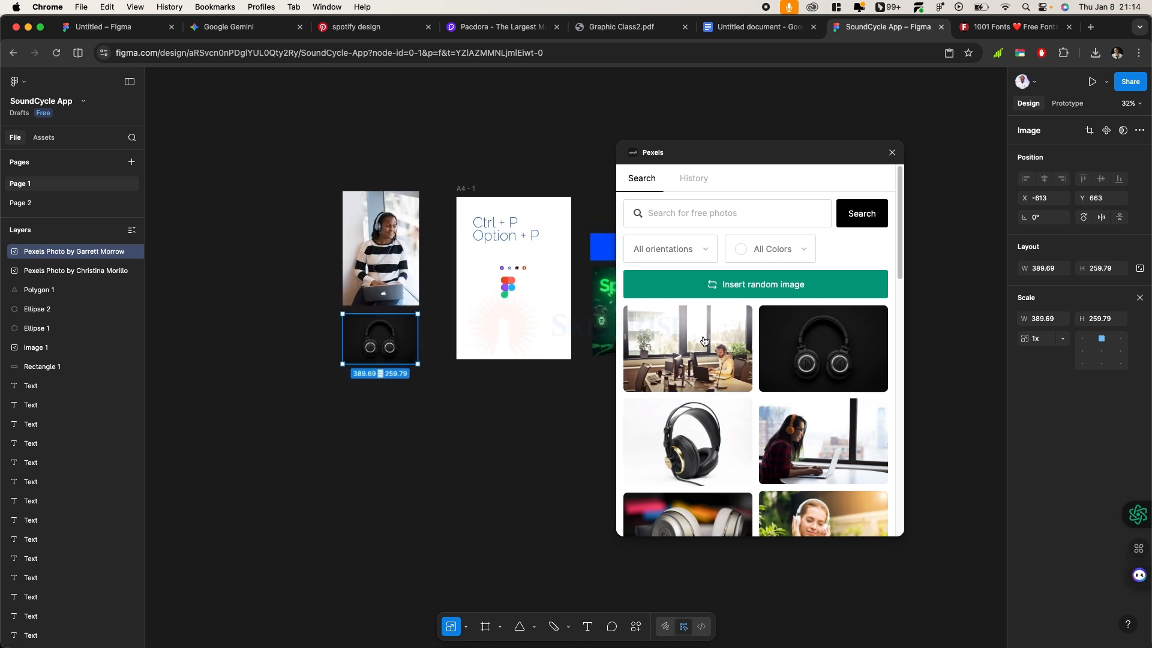
left_click(891, 153)
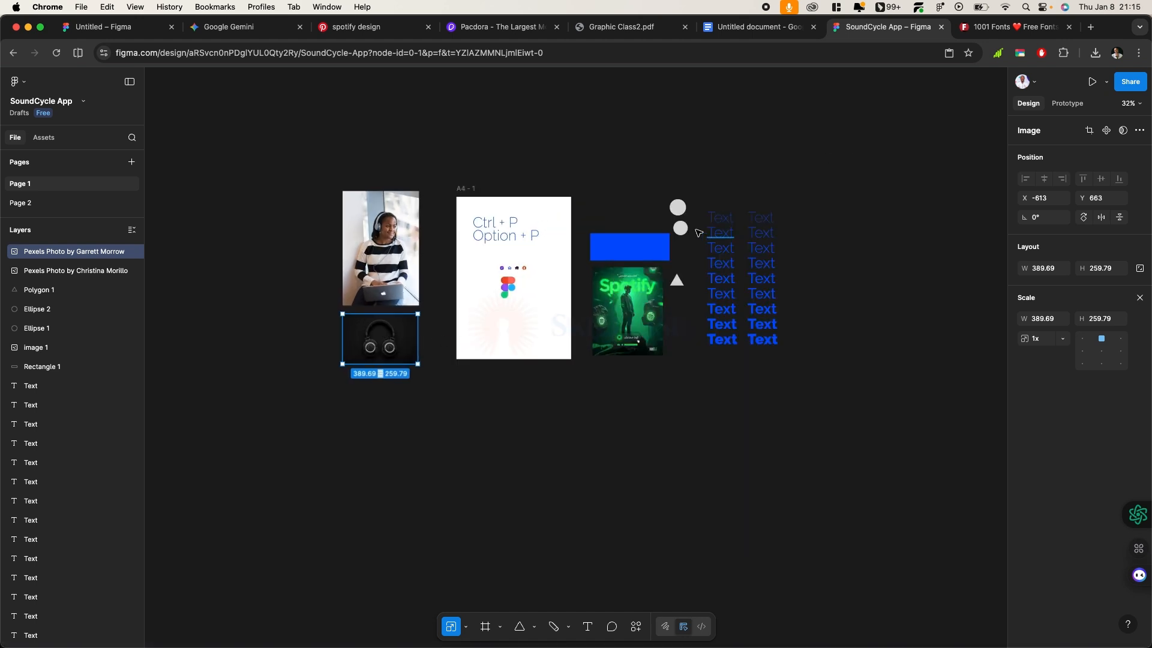
Search the actions for "mockup", run the Mockup Plugin clear of the A4 - 1 frame, and dismiss its introduction
left_click(664, 414)
key("super+k")
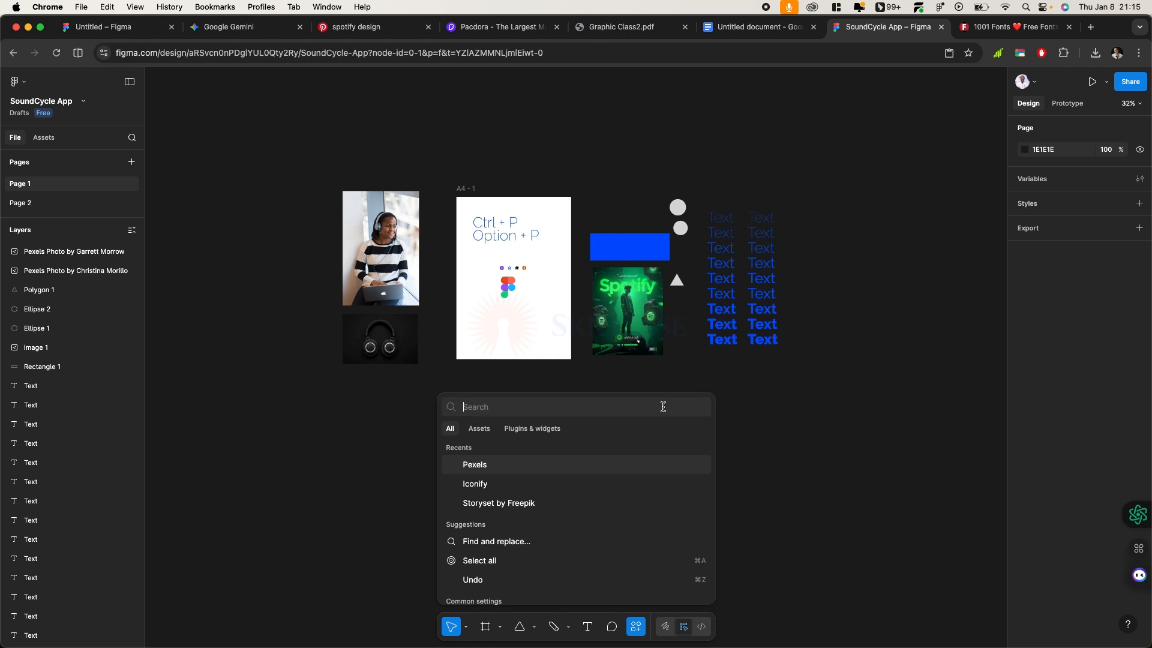
key("Escape")
left_click(637, 631)
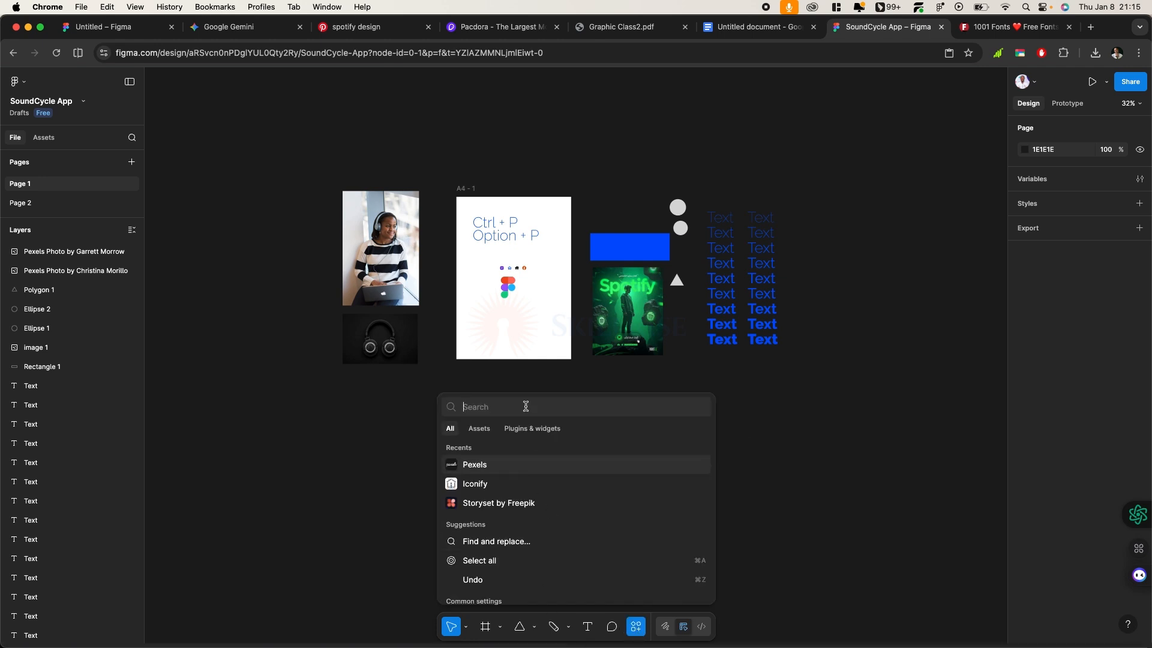
type("mockup")
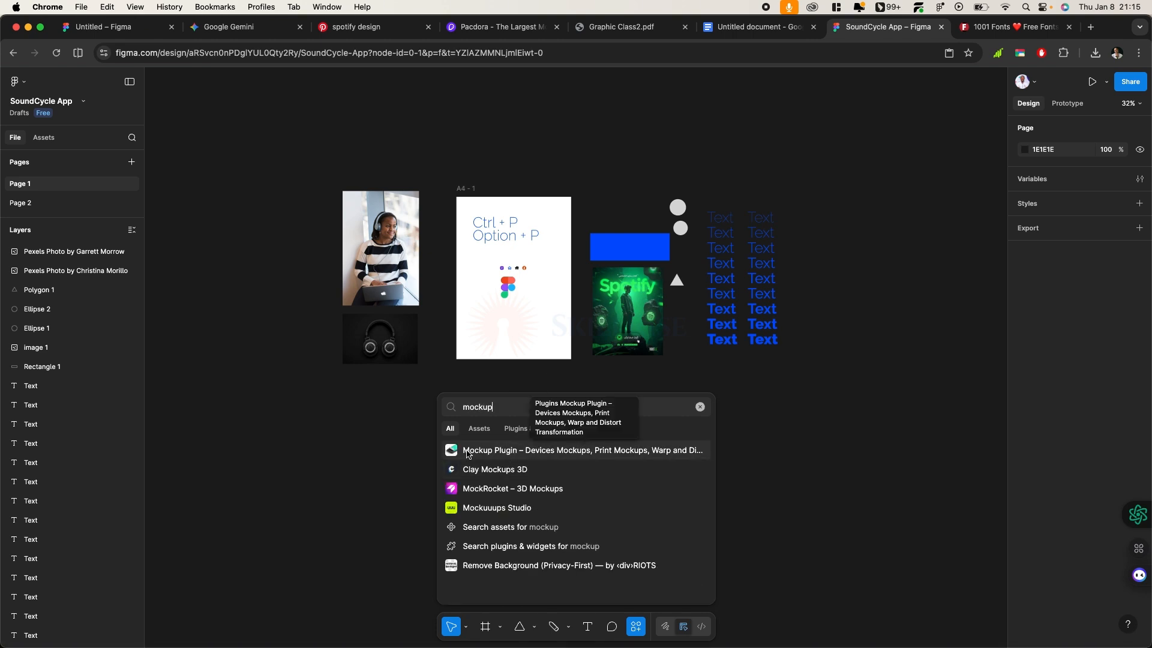
left_click(484, 451)
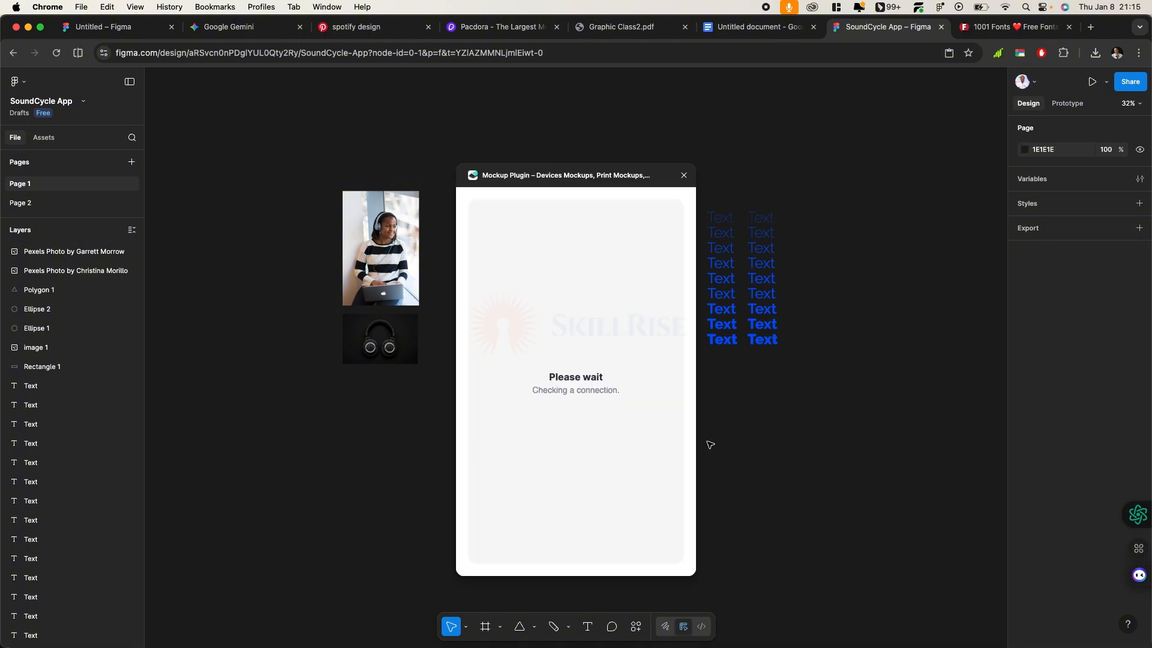
left_click_drag(558, 178, 795, 162)
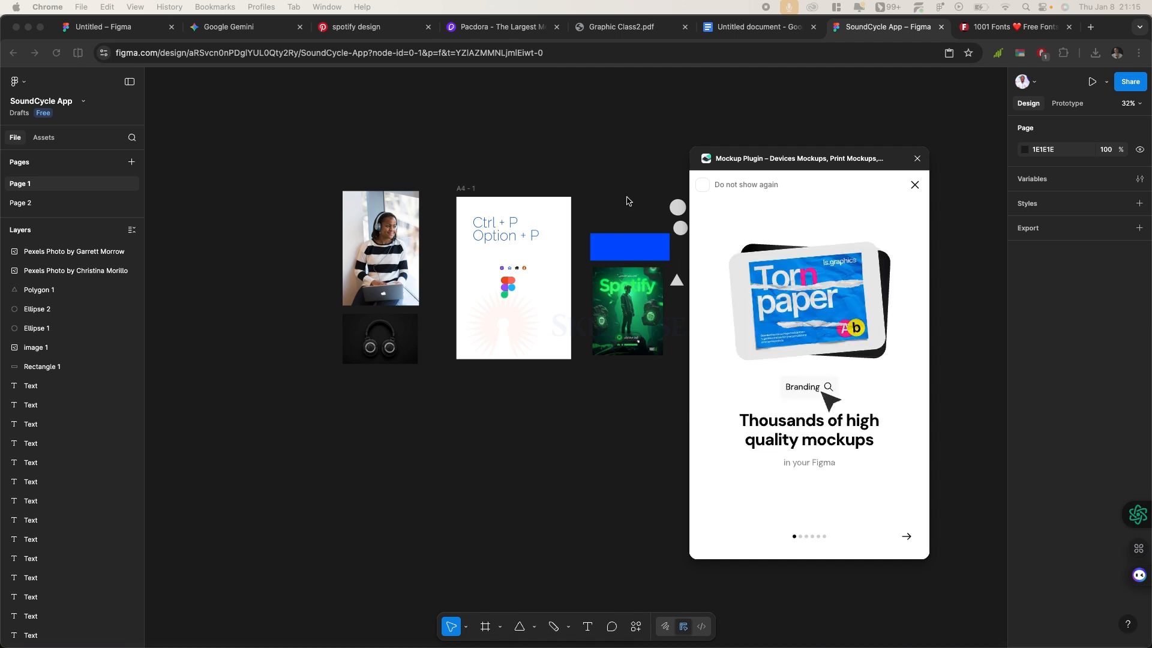
left_click(914, 185)
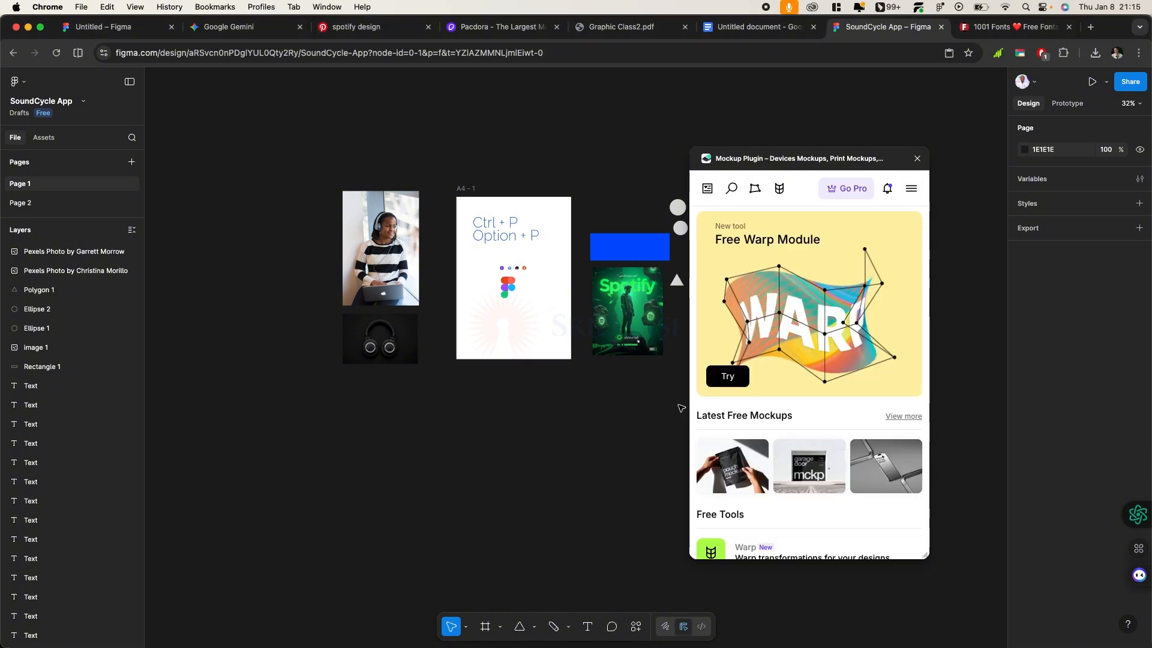
Preview the Pouch Packaging Mockup and the Cup Mockup, selecting the A4 - 1 frame and its Figma logo icon on the canvas
scroll(815, 471, "down", 5)
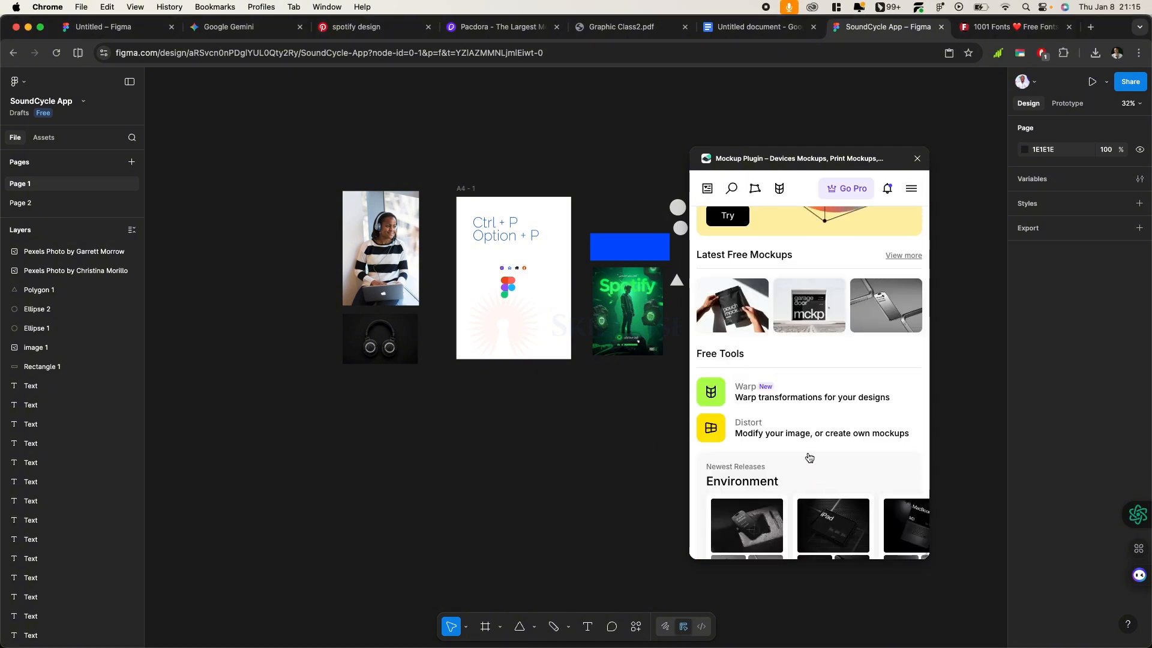
left_click(744, 310)
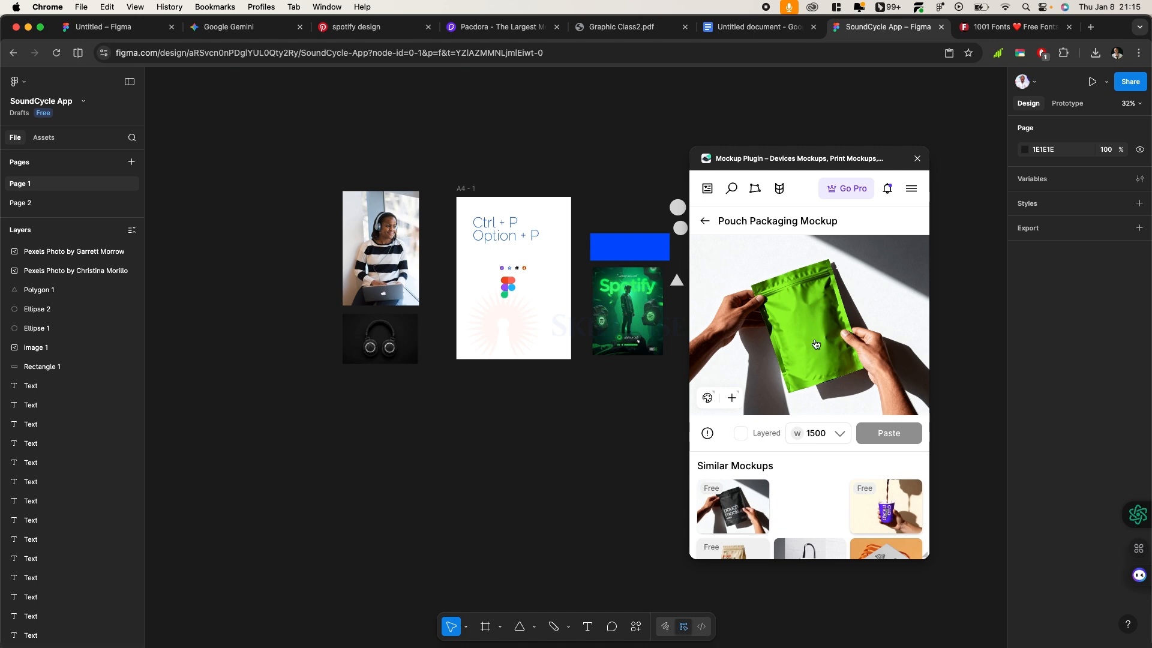
left_click(461, 190)
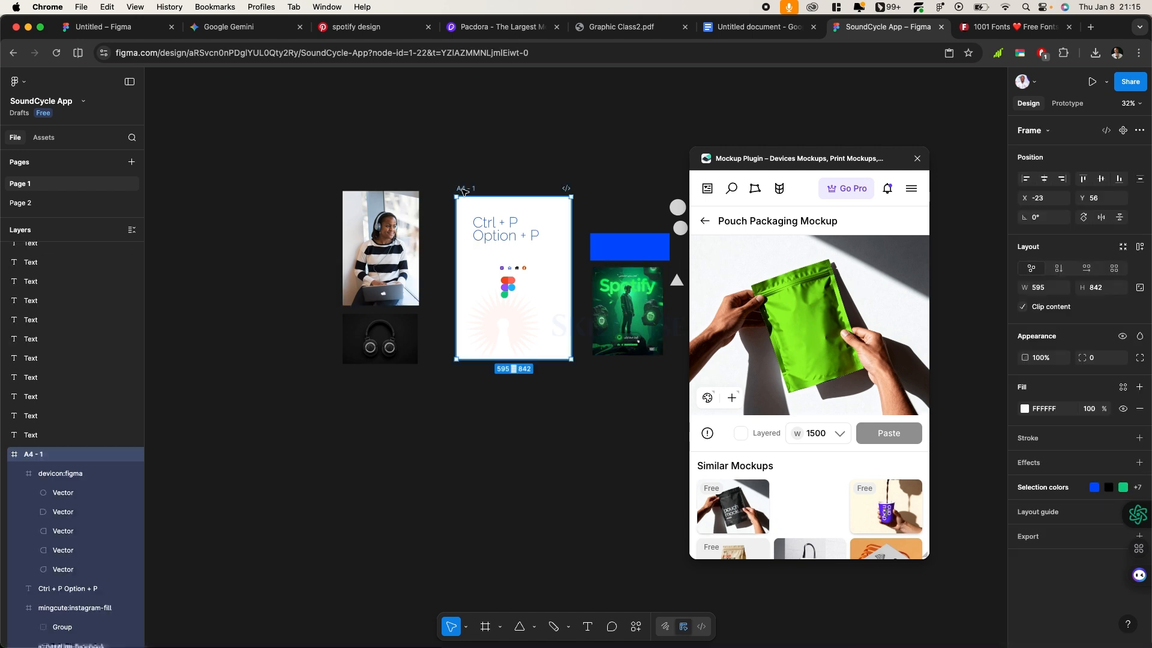
scroll(889, 481, "down", 2)
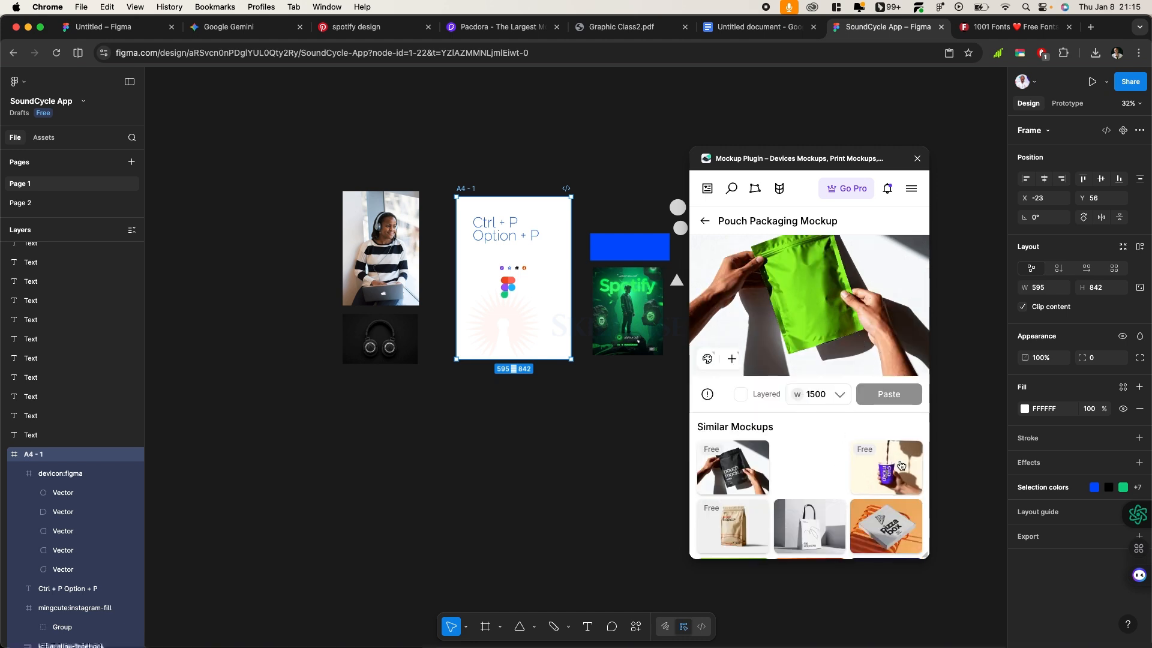
left_click(901, 469)
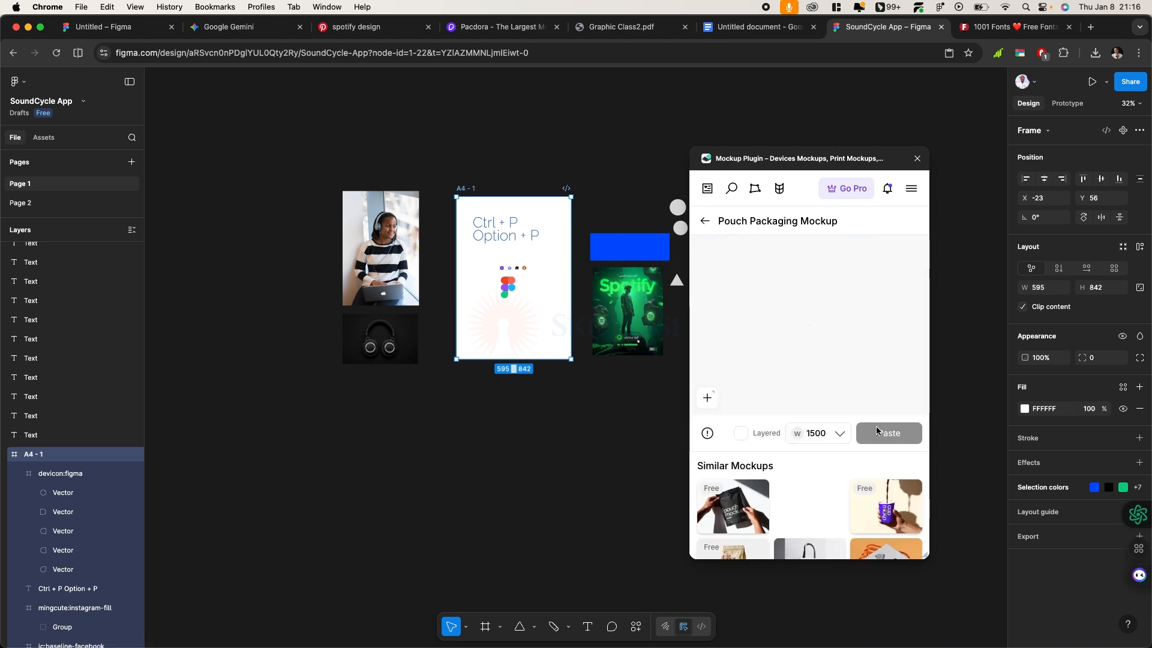
left_click(889, 509)
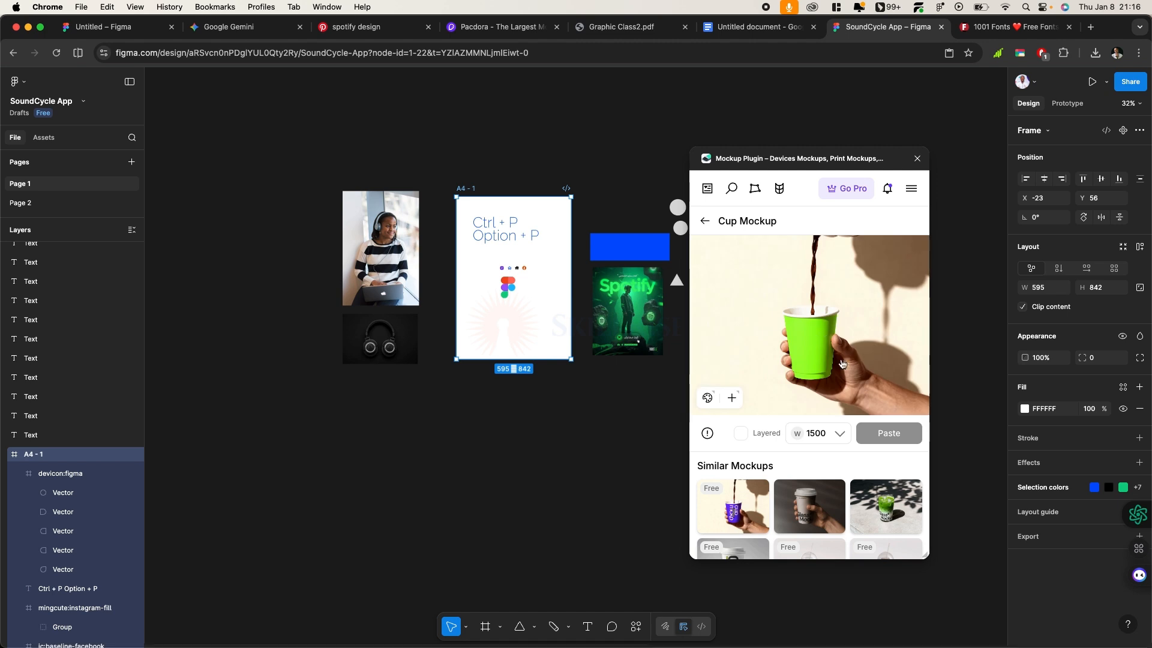
left_click(507, 289)
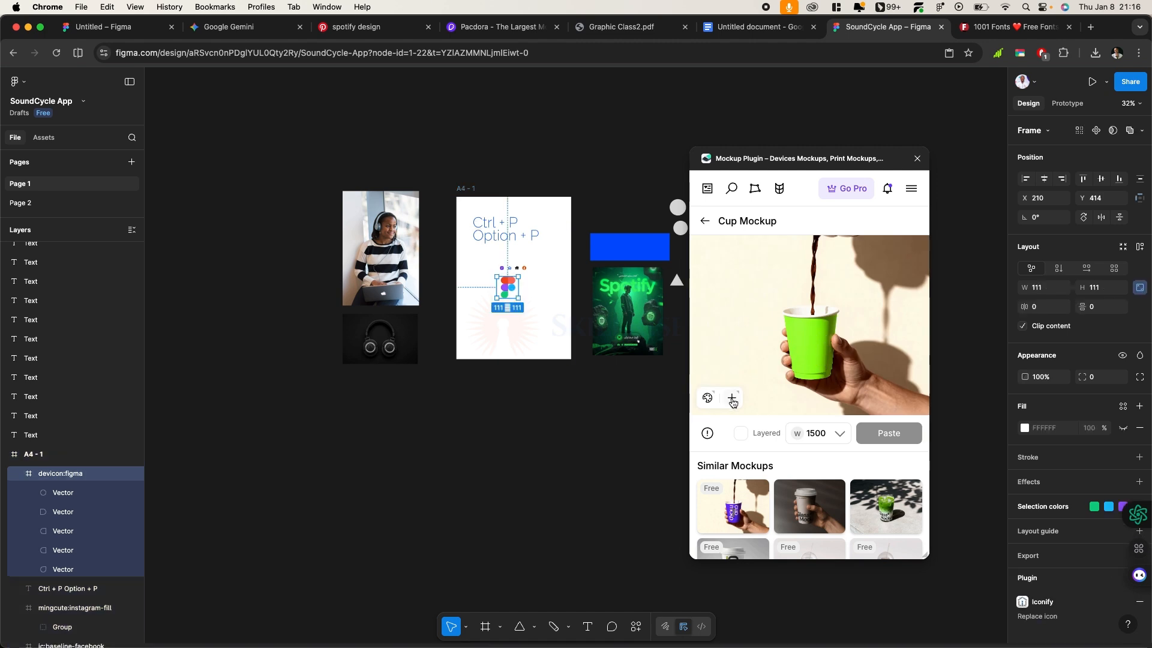
Return to the Mockup Plugin's home page, look through its mockup collections, and close the plugin
left_click(705, 222)
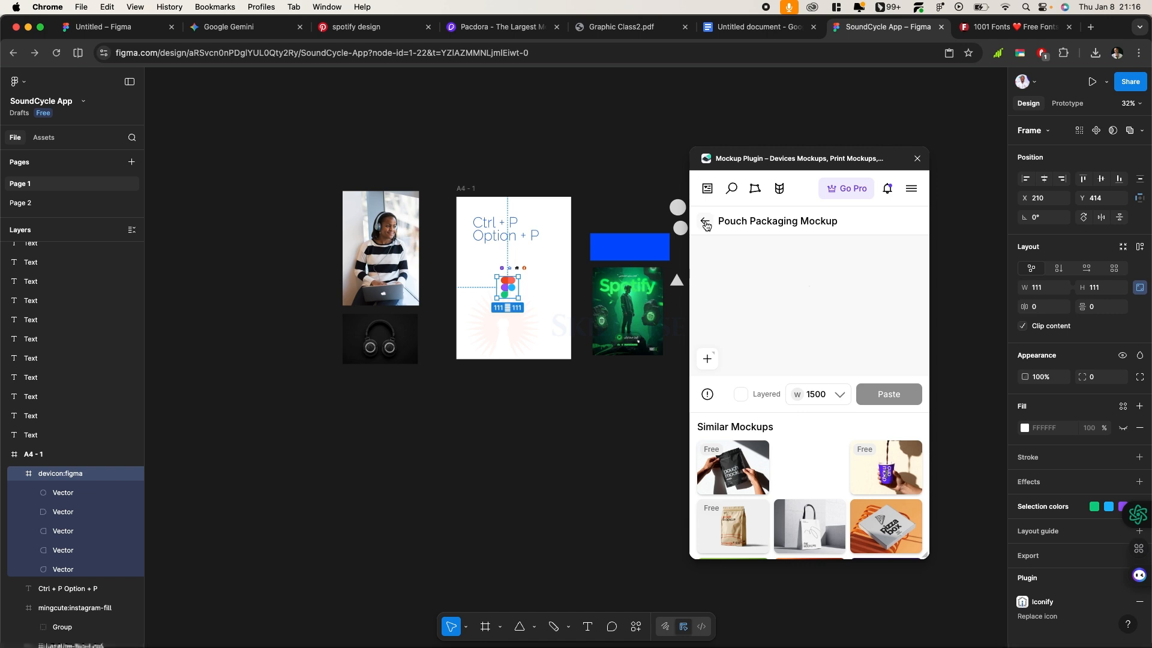
left_click(707, 224)
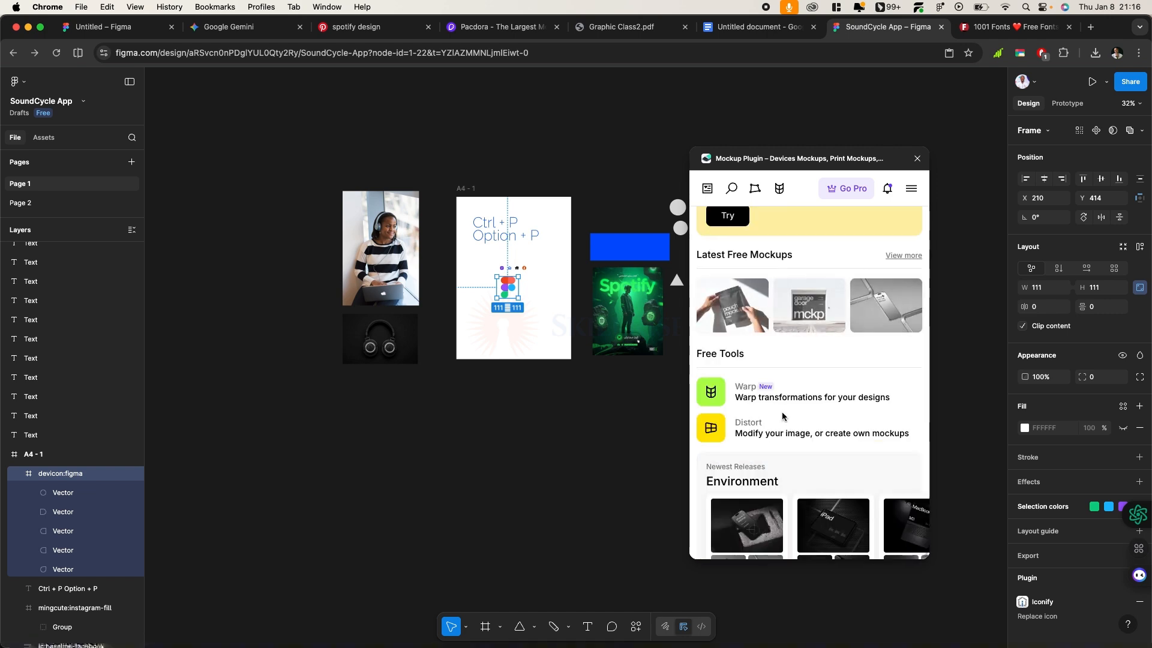
scroll(815, 471, "down", 10)
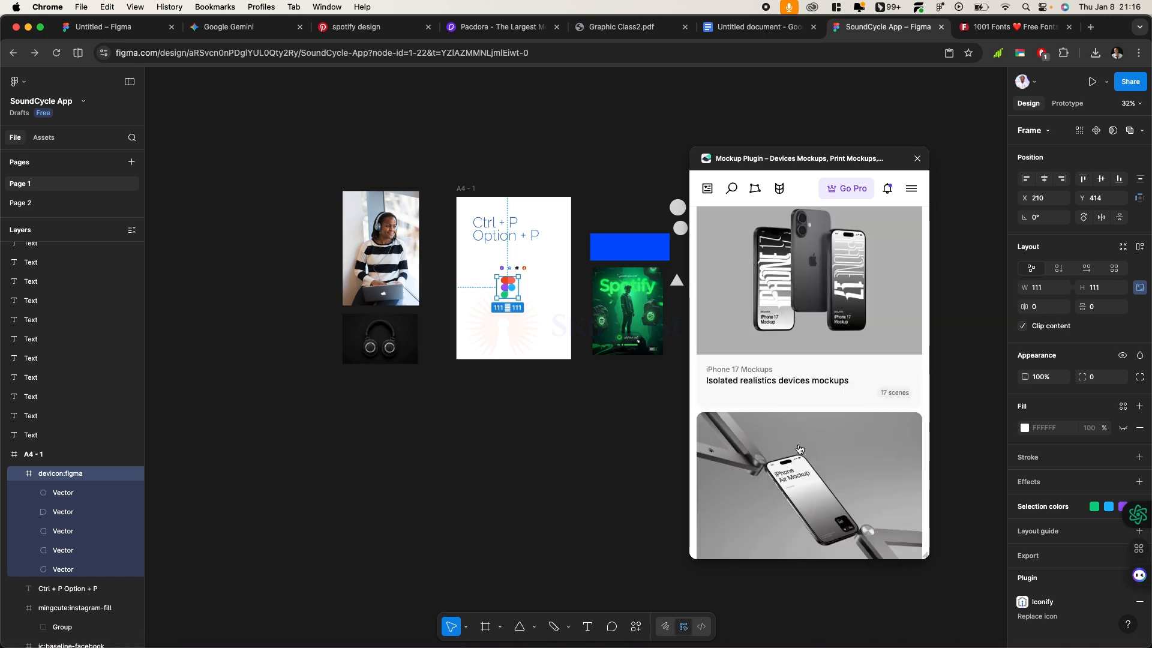
scroll(799, 449, "up", 10)
scroll(804, 432, "down", 3)
scroll(808, 420, "up", 5)
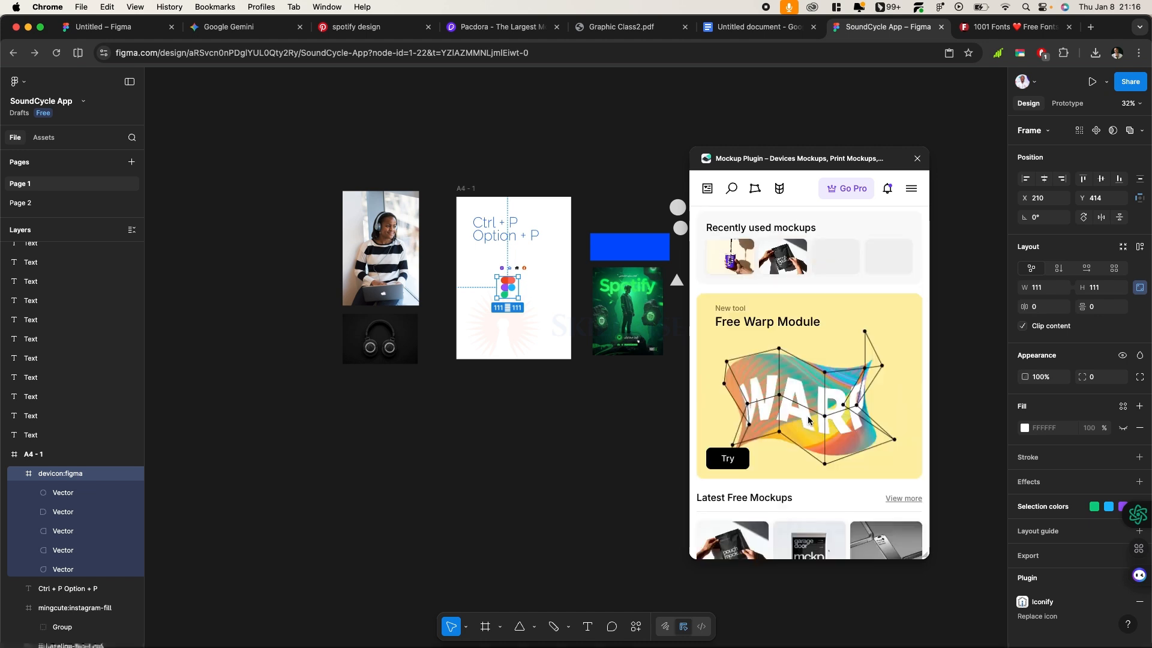
left_click(917, 159)
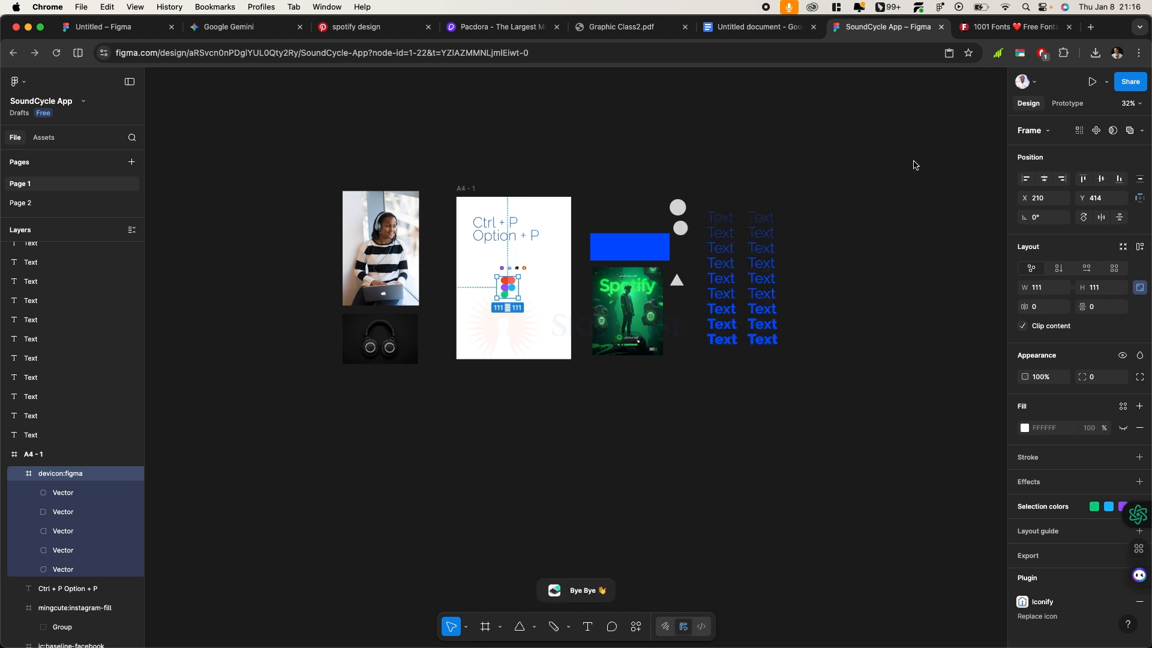
Search the actions for "cla", run Clay Mockups 3D, and move its window clear of the A4 - 1 frame
left_click(830, 242)
key("super+k")
left_click(637, 628)
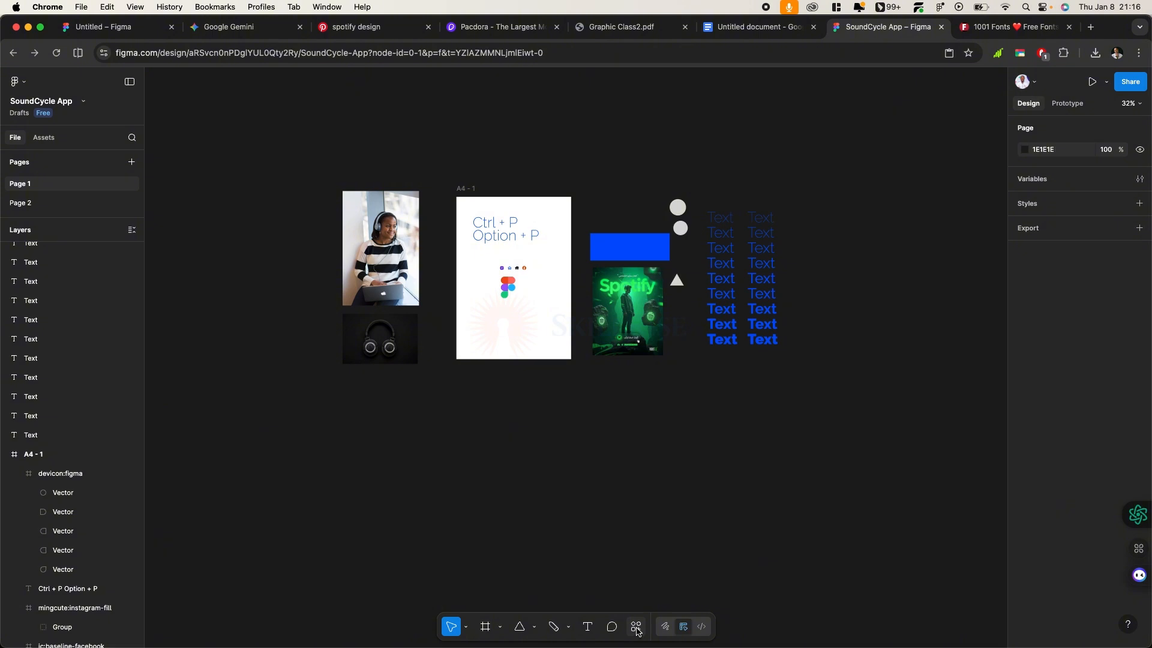
left_click(636, 628)
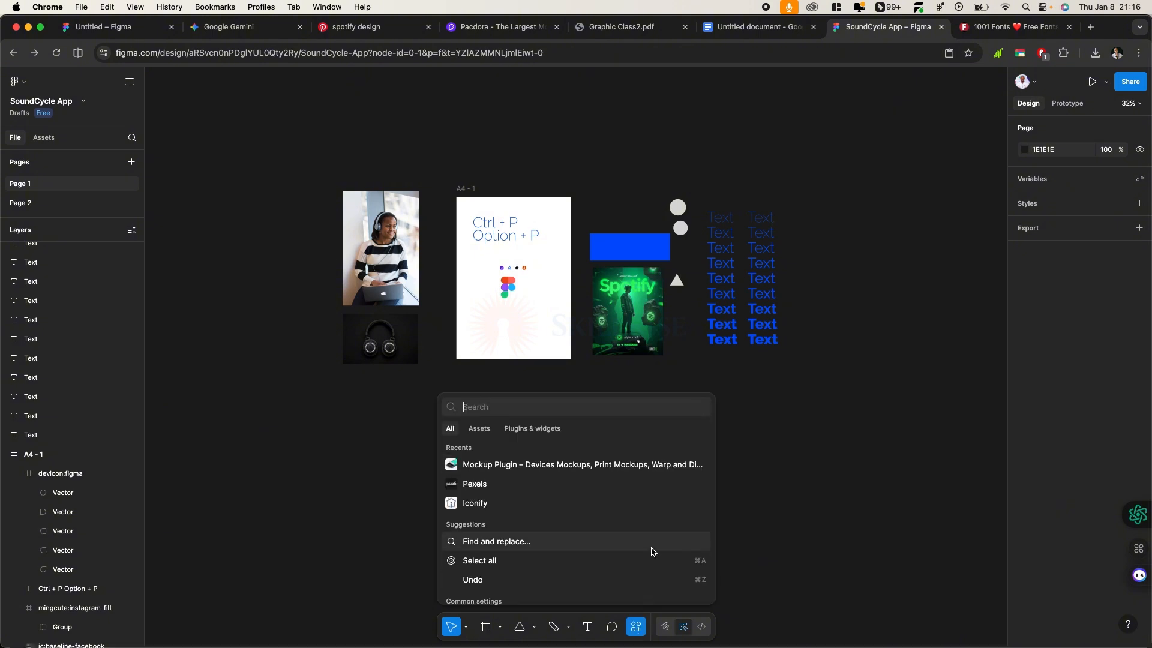
type("cla")
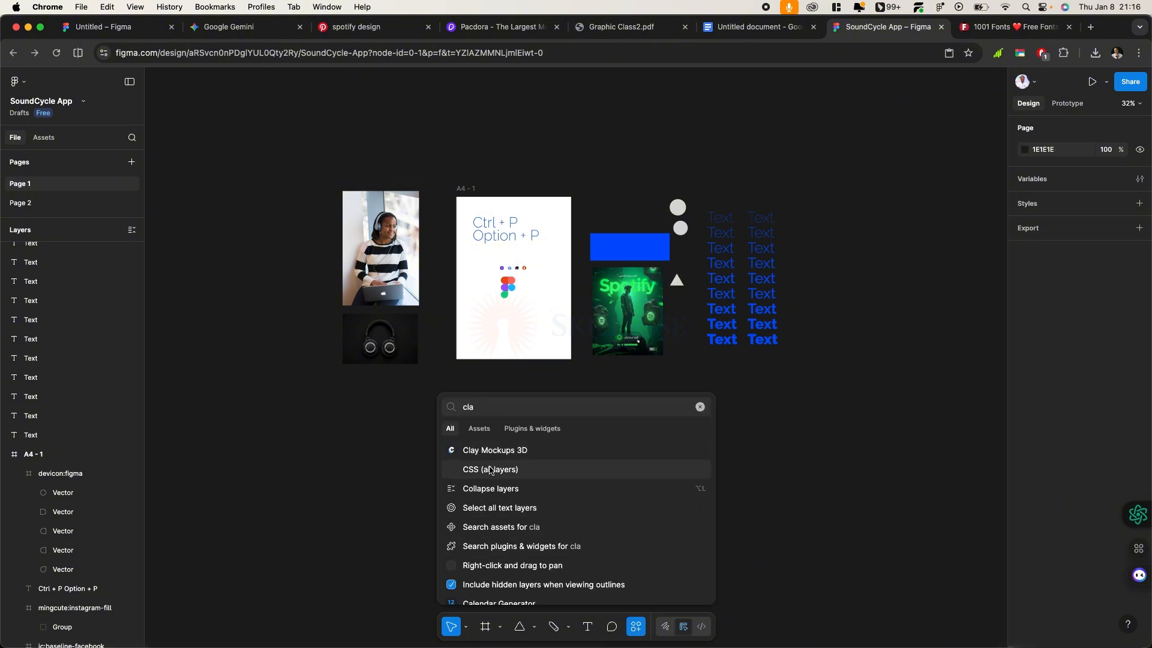
left_click(515, 449)
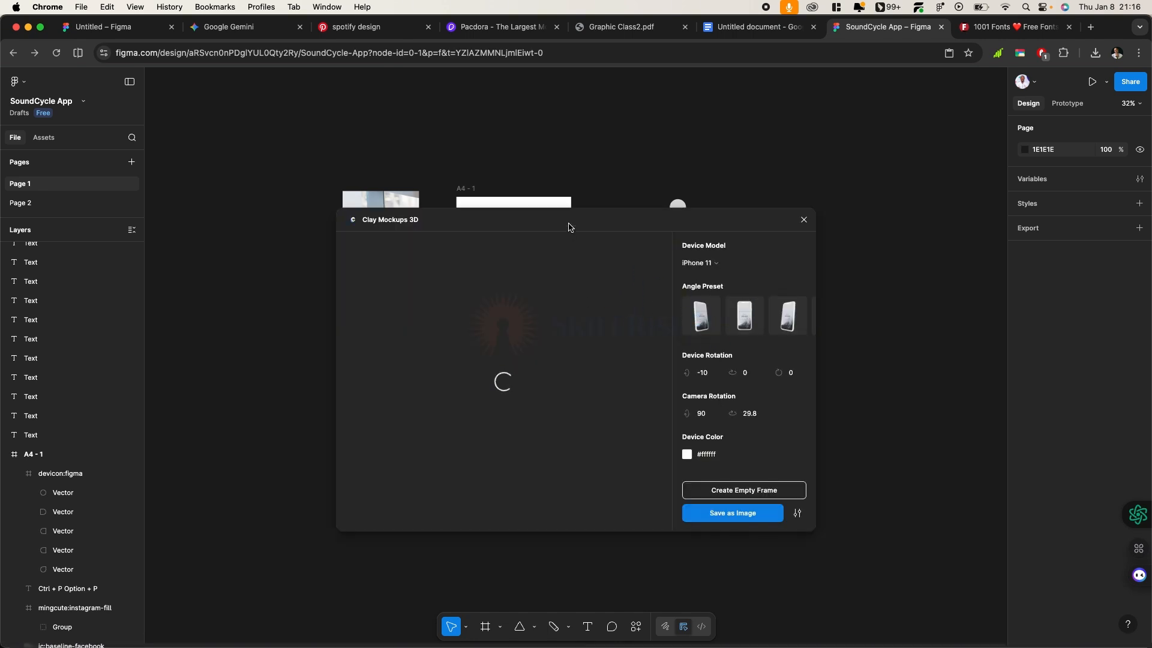
left_click_drag(569, 226, 802, 336)
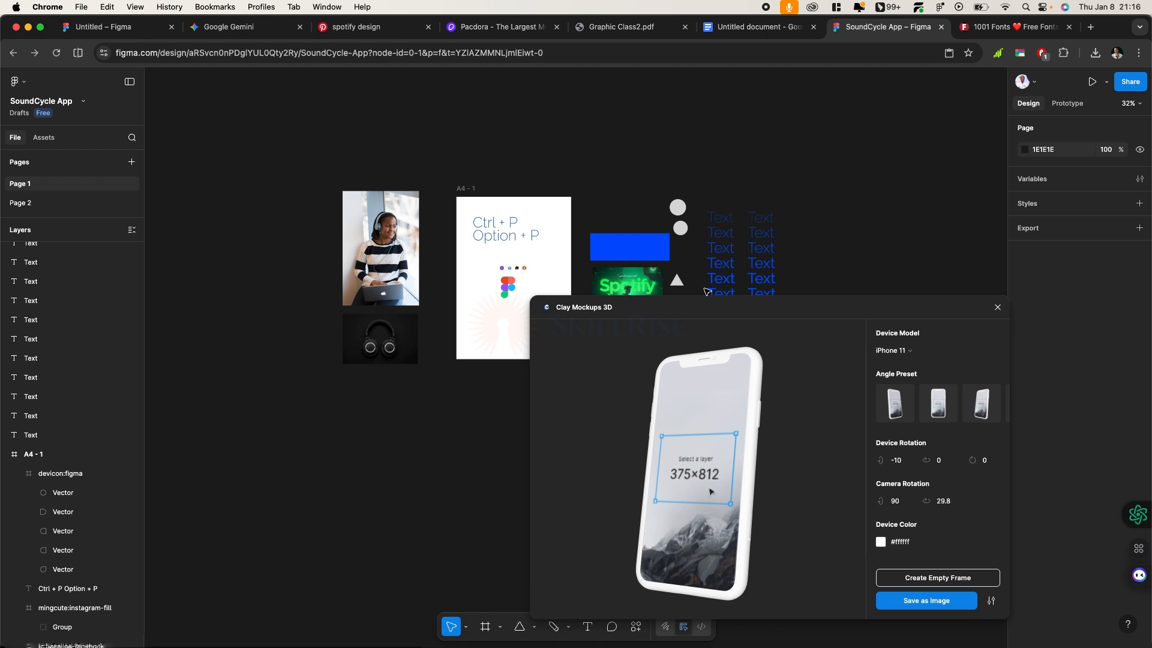
Load the A4 - 1 frame onto the iPhone 11 mockup's screen and turn the camera to about 47.6 and 8.6
left_click(471, 191)
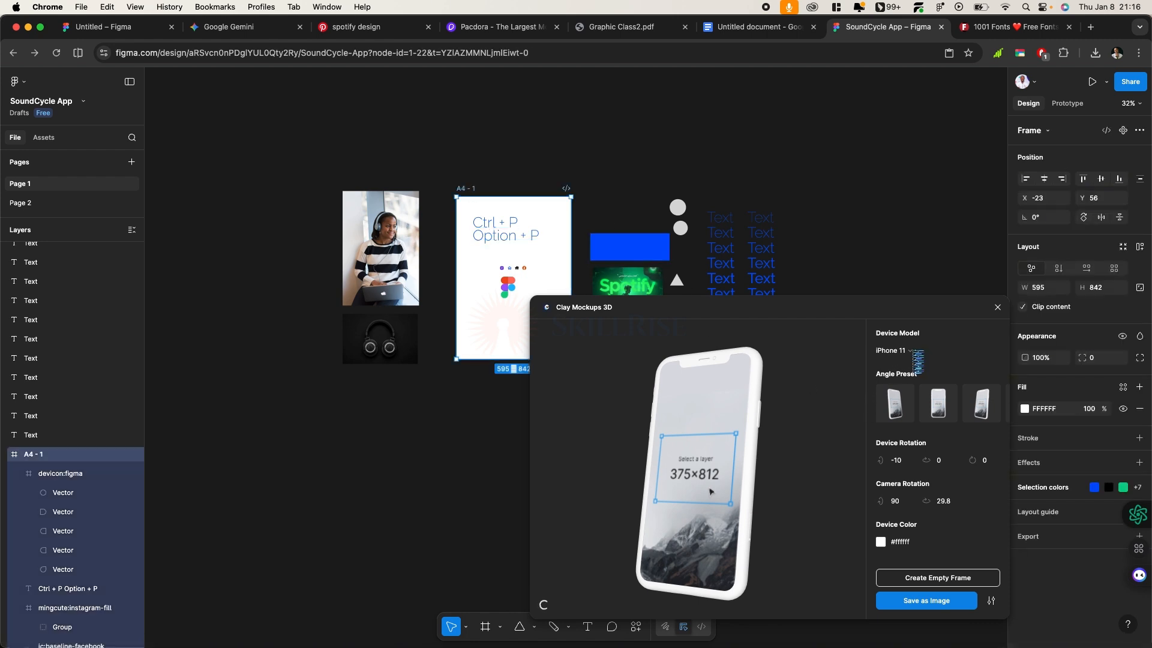
left_click_drag(693, 441, 769, 502)
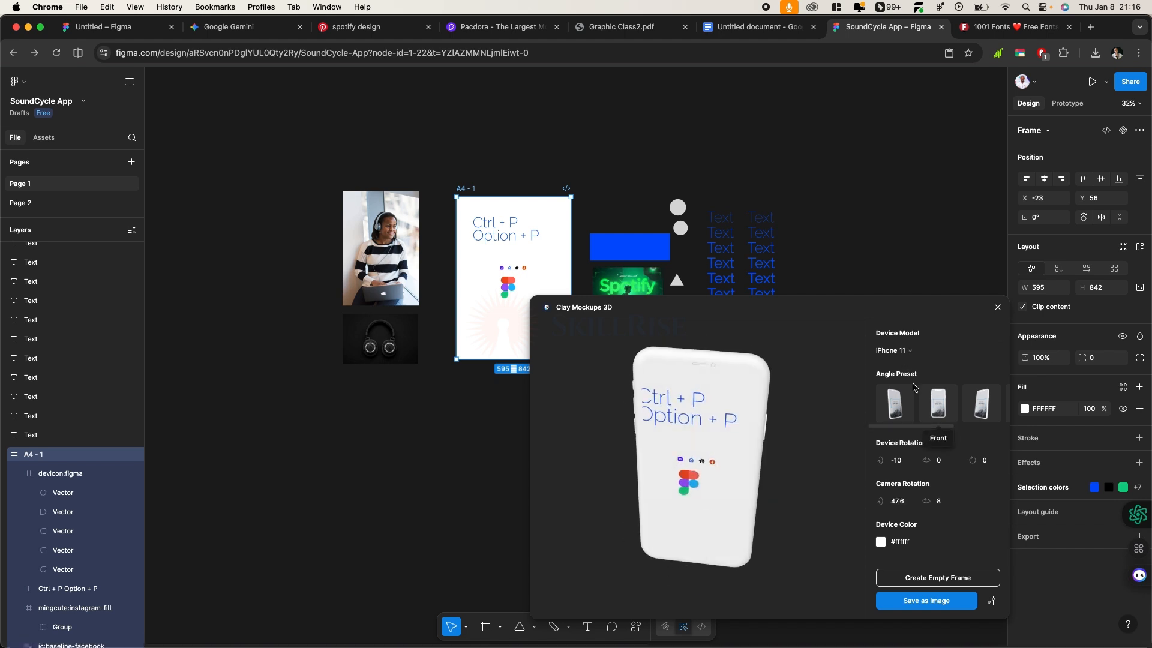
Try the Macbook Pro device model for the mockup, and replace it with Pixel 4
left_click(903, 351)
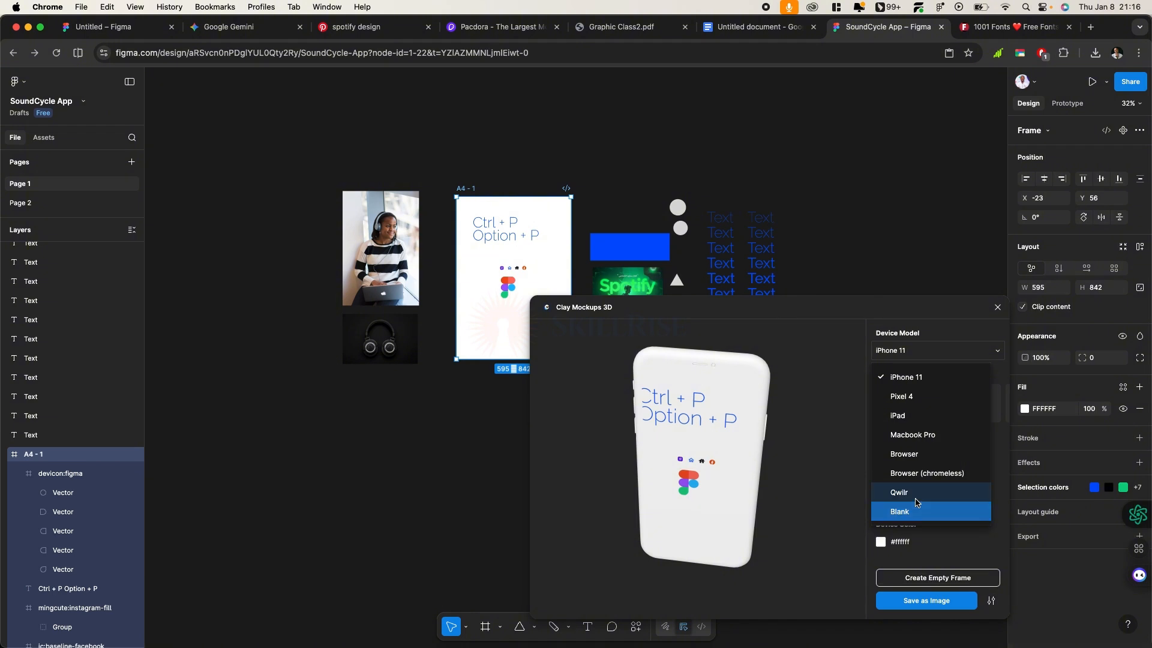
left_click(920, 435)
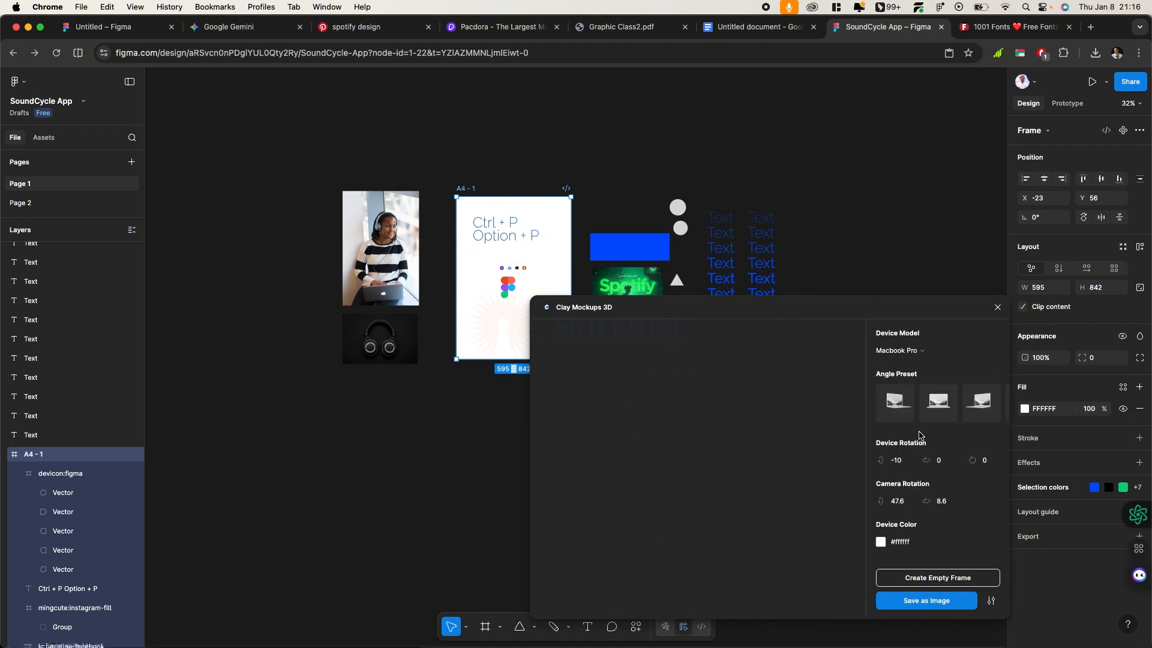
left_click(903, 350)
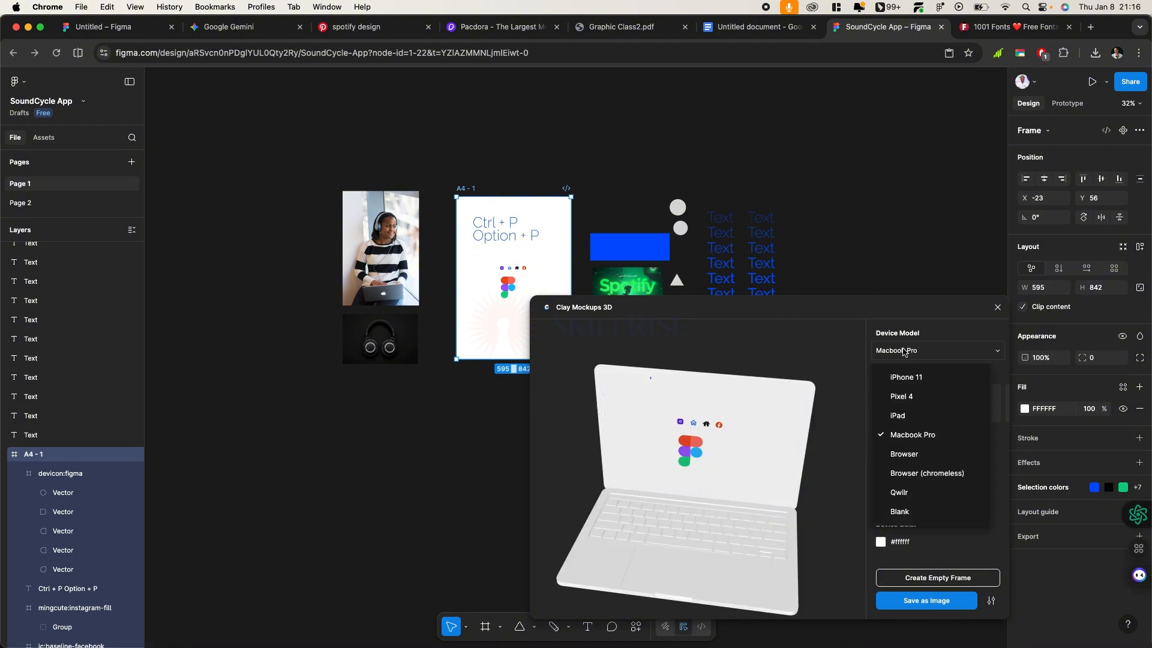
left_click(905, 400)
Set the Pixel 4 mockup's device color to #000000
left_click(885, 542)
key("BackSpace")
key("BackSpace")
key("BackSpace")
key("BackSpace")
key("BackSpace")
key("BackSpace")
type("0000000")
key("BackSpace")
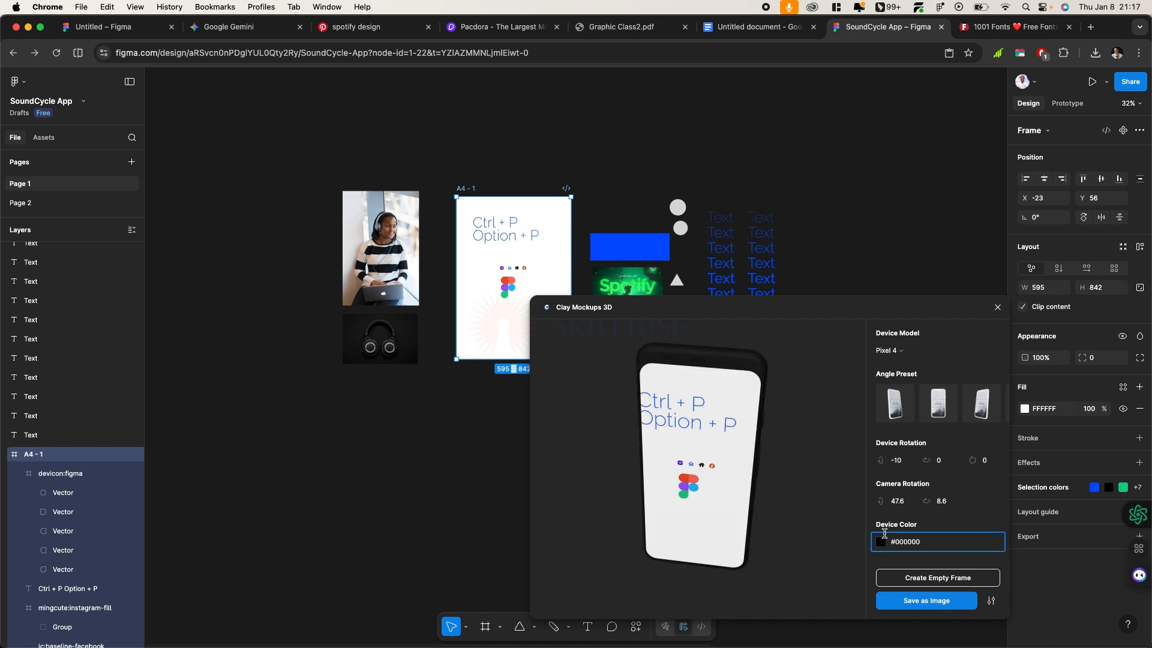
Turn the Pixel 4 mockup's camera to about 93 and 7.8, and save the mockup as an image on the canvas
left_click_drag(729, 479, 746, 447)
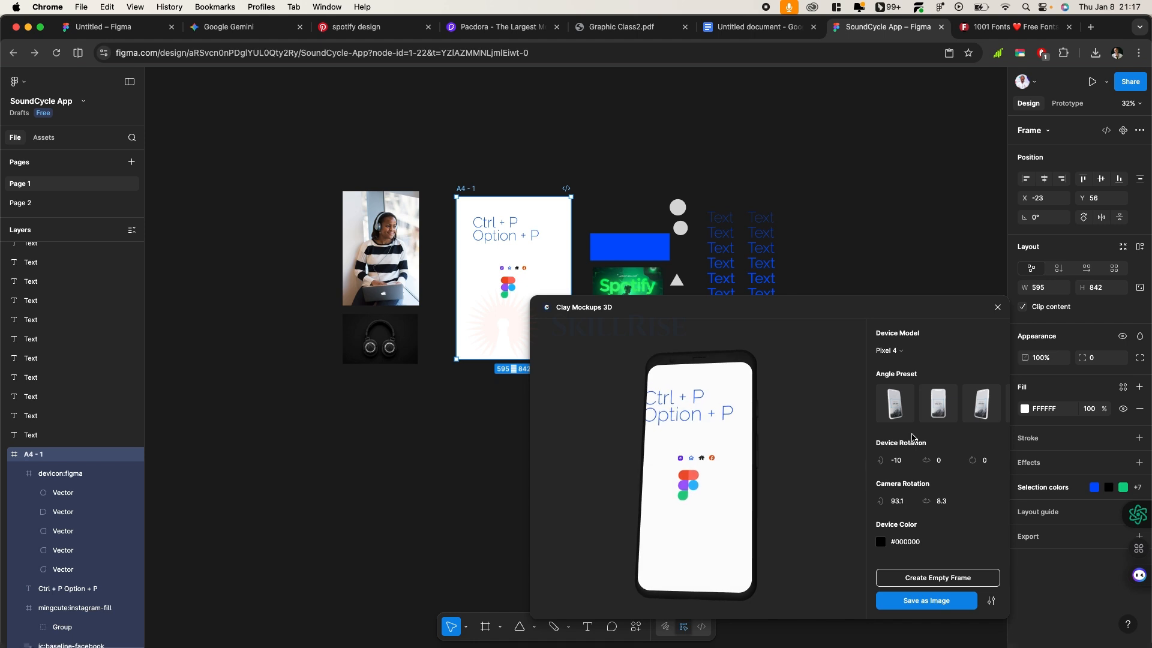
left_click(939, 599)
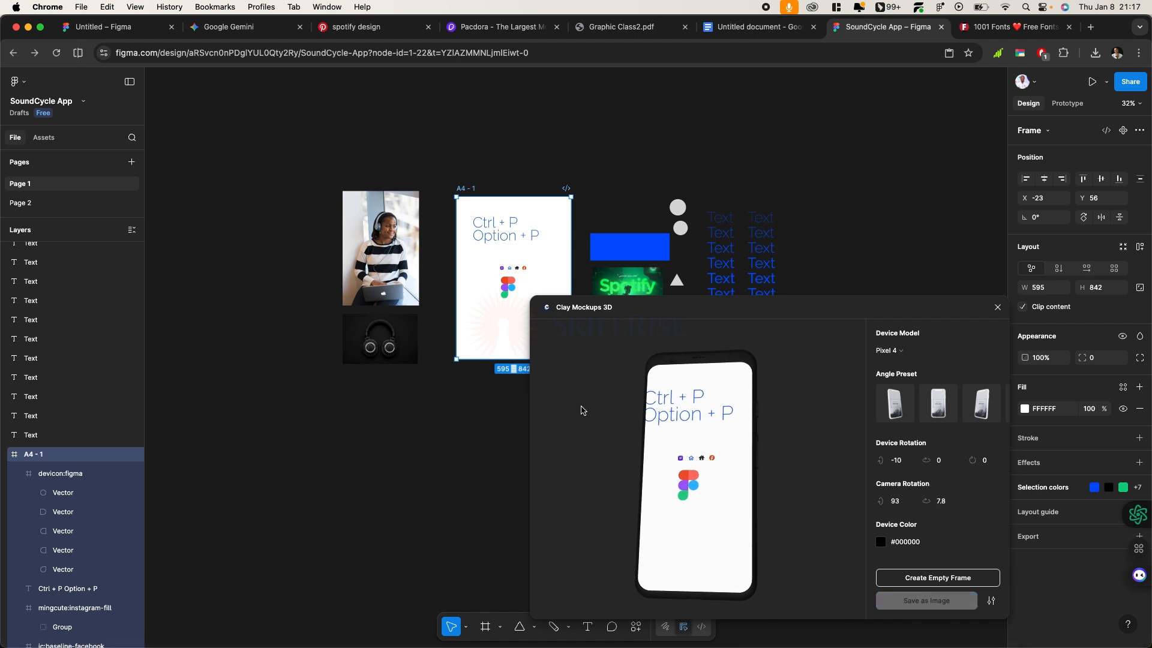
Scale the saved phone mockup image down to about 815 by 728 and place it below the A4 - 1 frame
scroll(528, 385, "down", 4)
left_click(527, 384)
key("k")
left_click_drag(554, 247, 547, 392)
left_click_drag(560, 450, 418, 327)
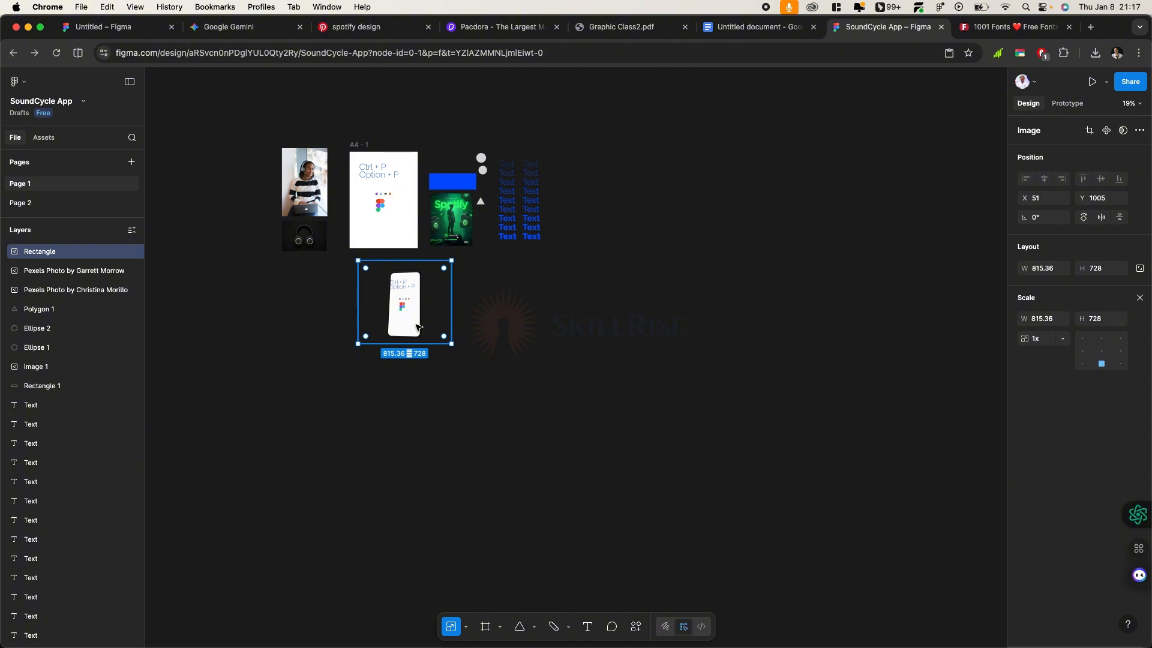
Move the phone mockup image up against the lower edge of the A4 - 1 frame, at about X -92, Y 898
scroll(450, 329, "left", 3)
scroll(450, 328, "up", 3)
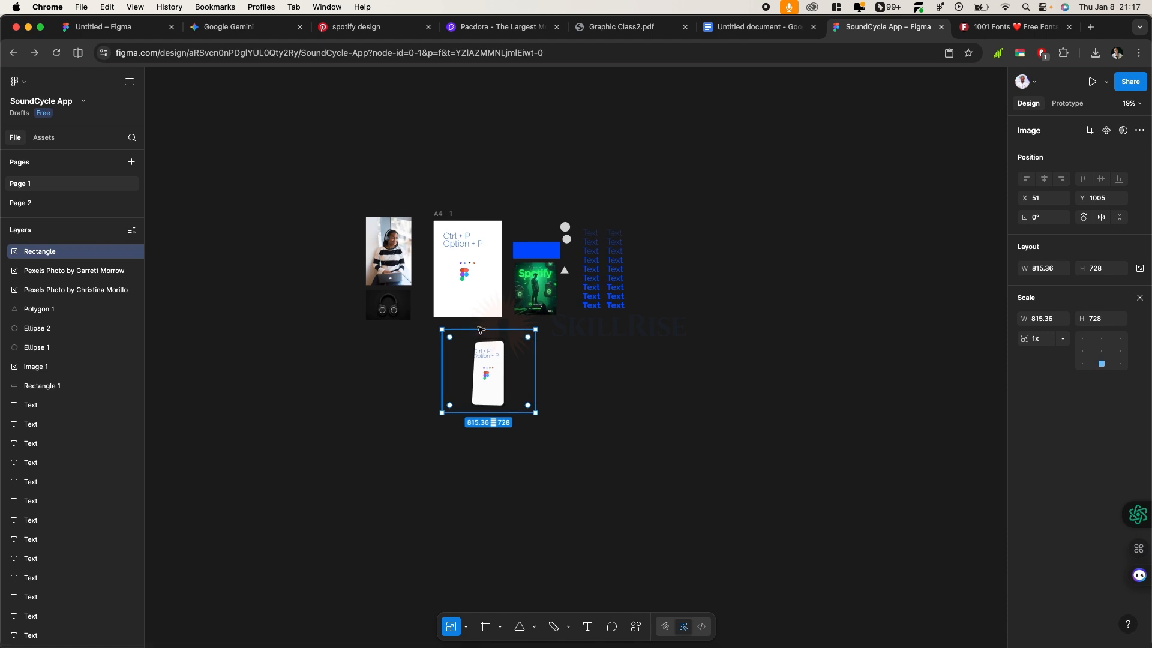
scroll(435, 245, "up", 5)
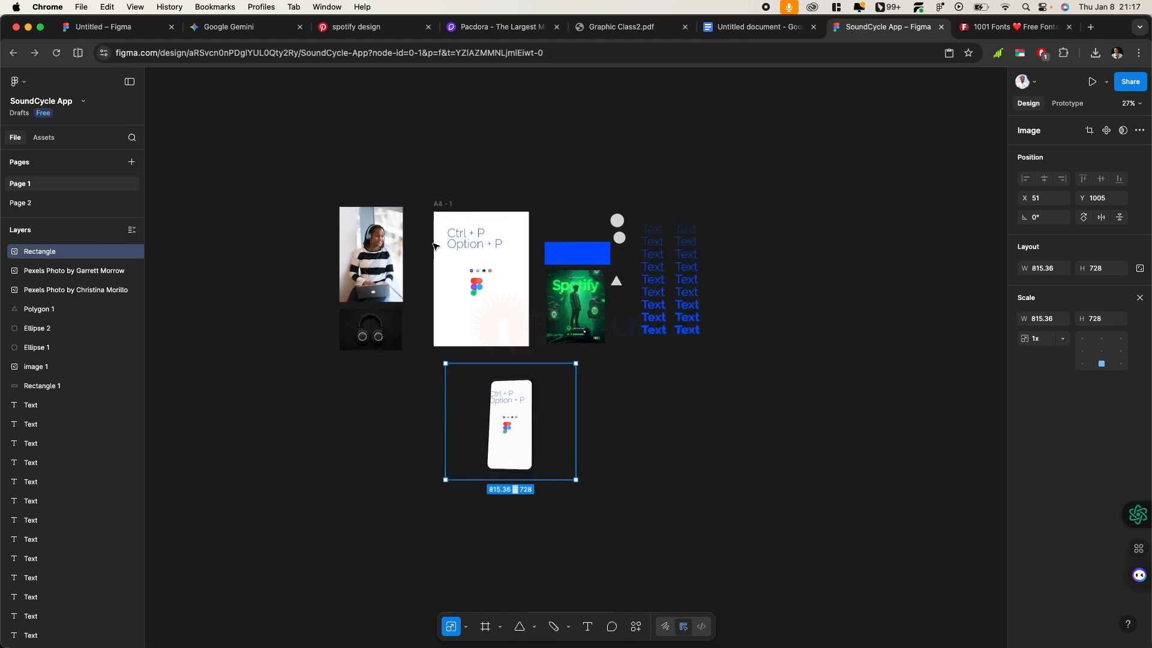
scroll(436, 246, "up", 3)
scroll(627, 363, "left", 3)
left_click_drag(627, 374, 599, 352)
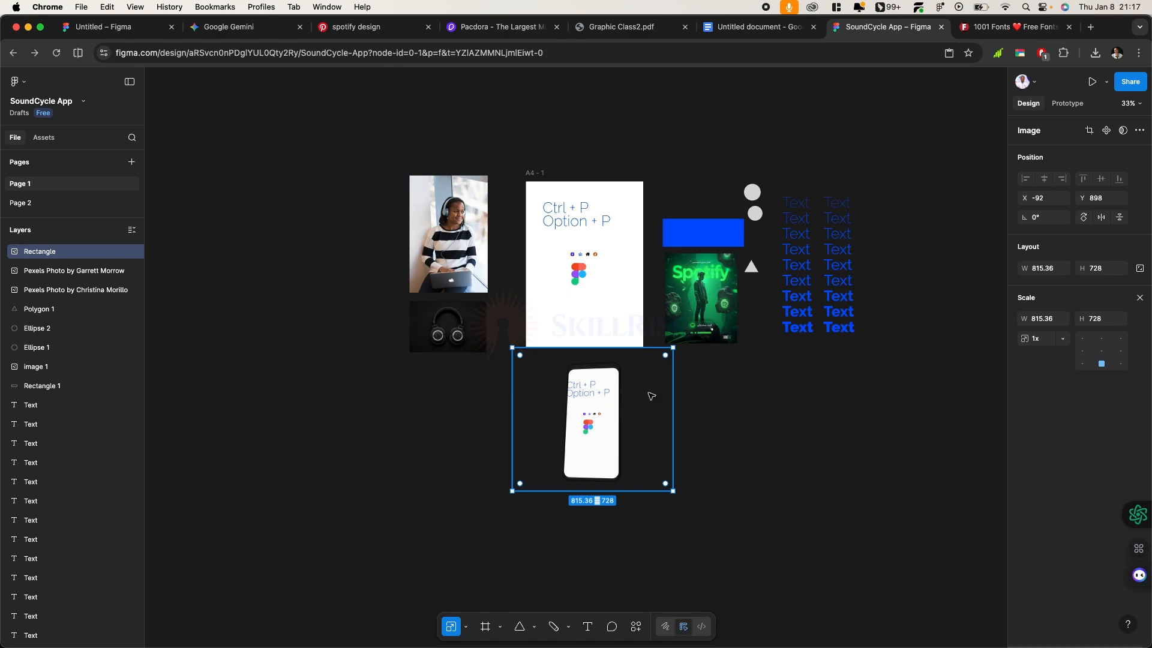